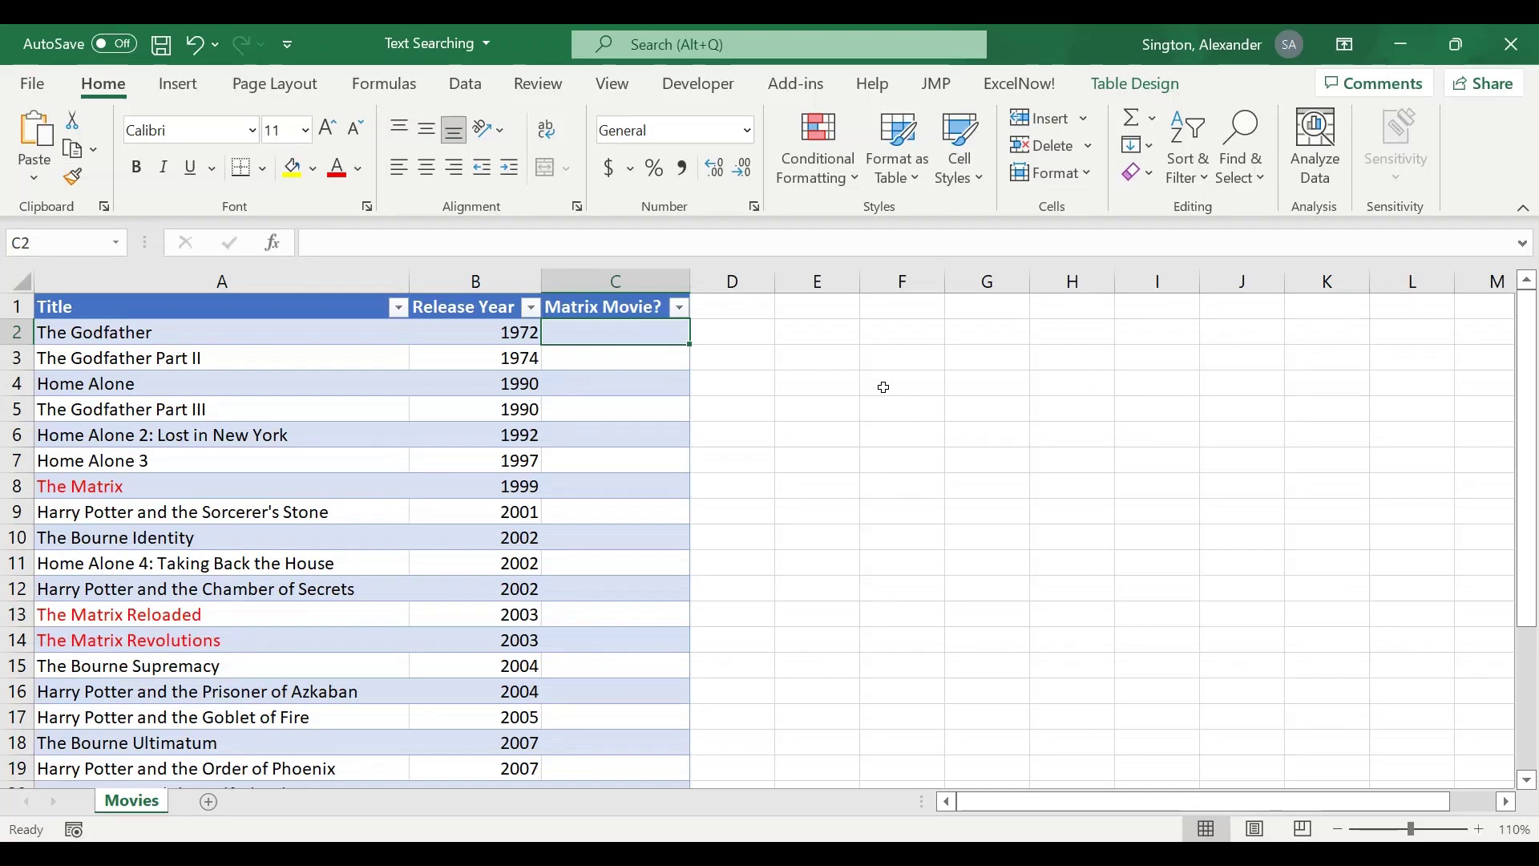
pyautogui.hotkey('ctrl', 'shift', 'Down')
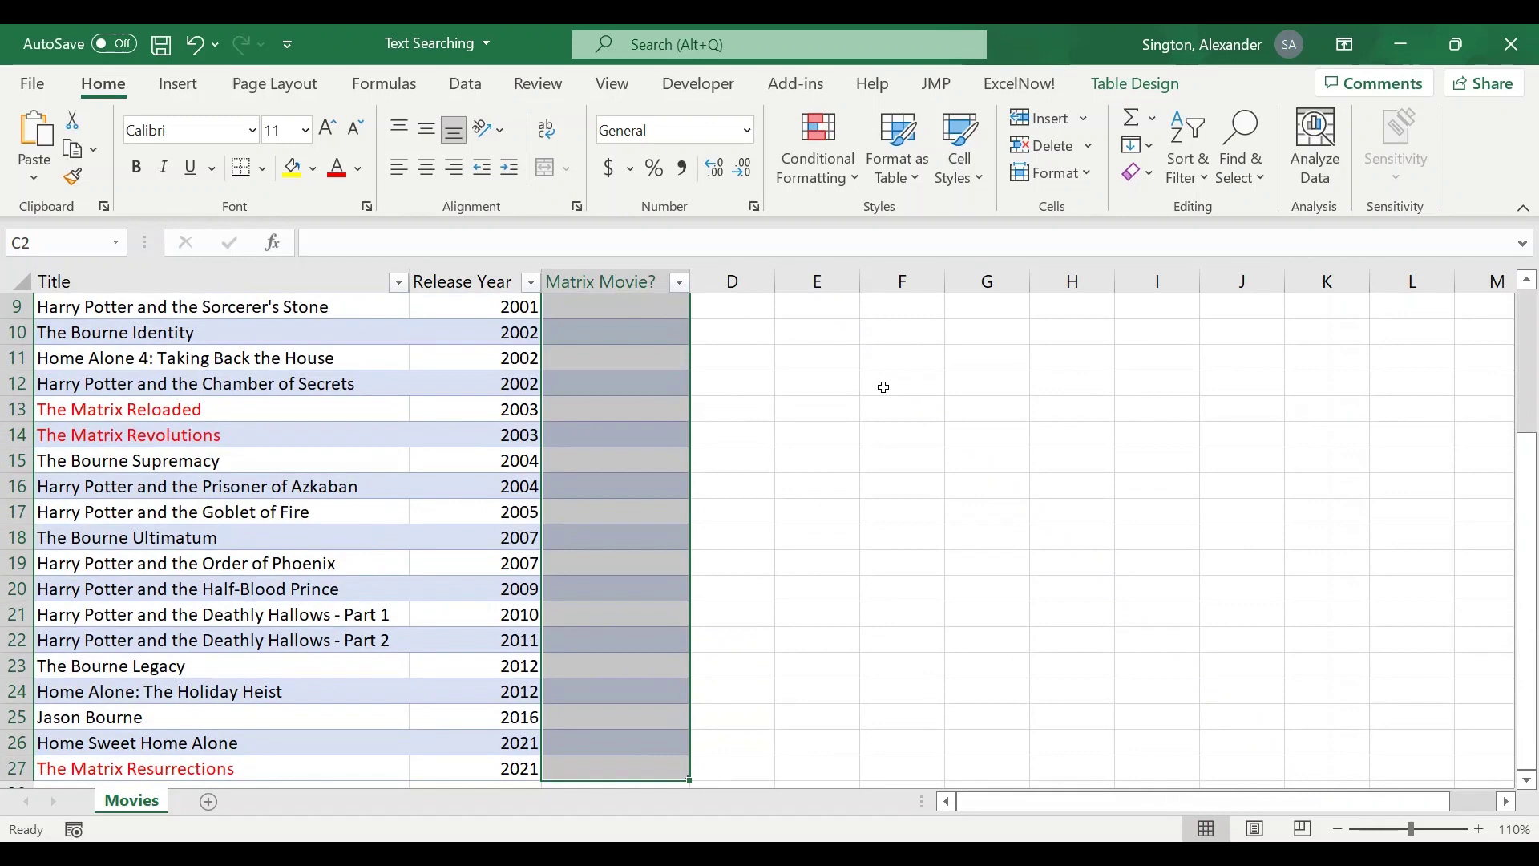
pyautogui.scroll(3, 884, 387)
pyautogui.click(614, 330)
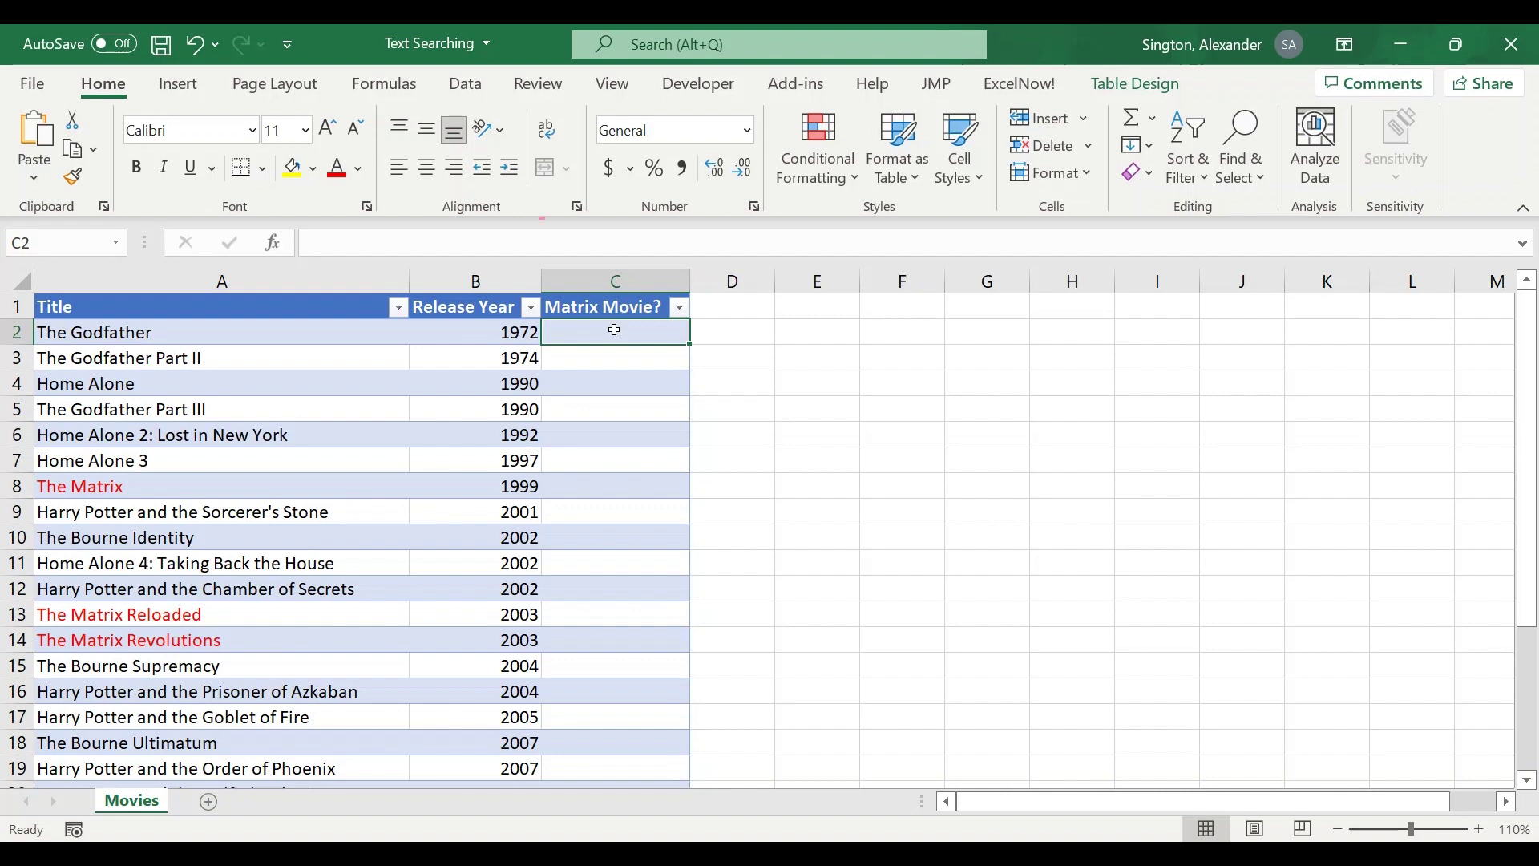
pyautogui.write('=if(')
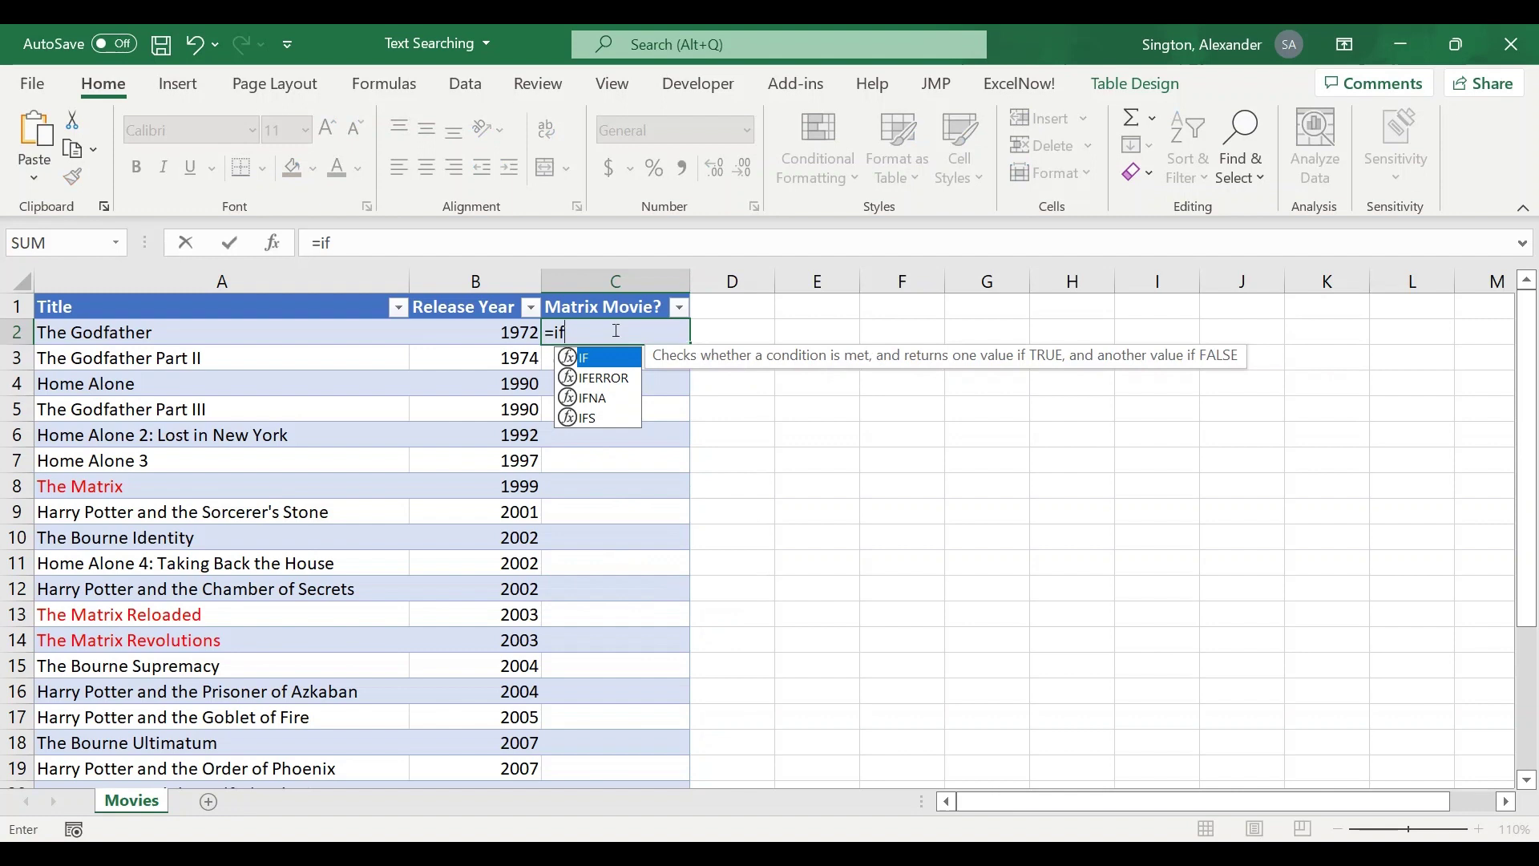
pyautogui.click(248, 330)
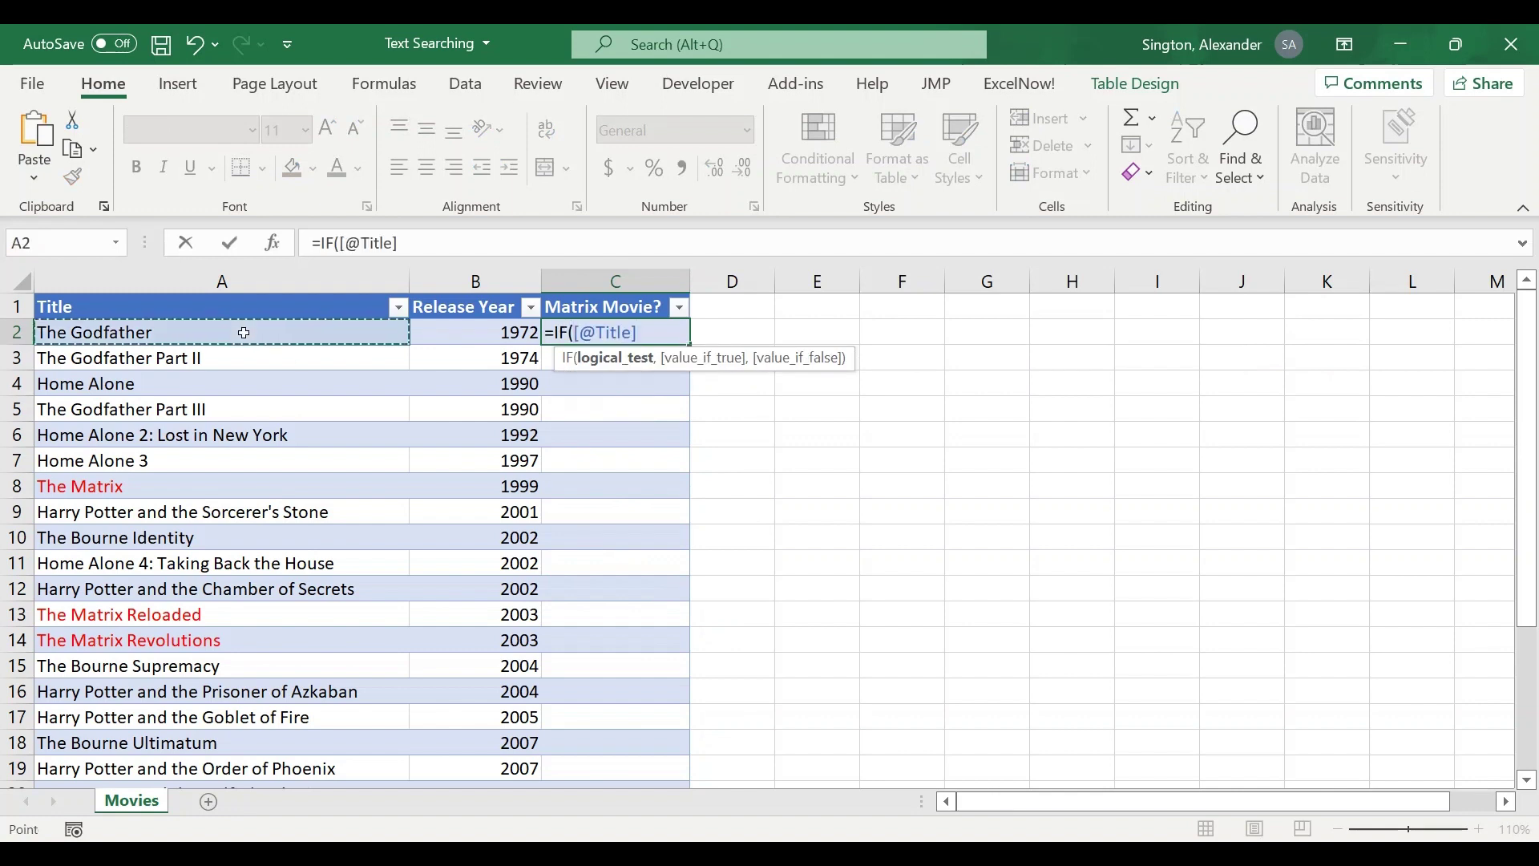
pyautogui.write('="*Matrix')
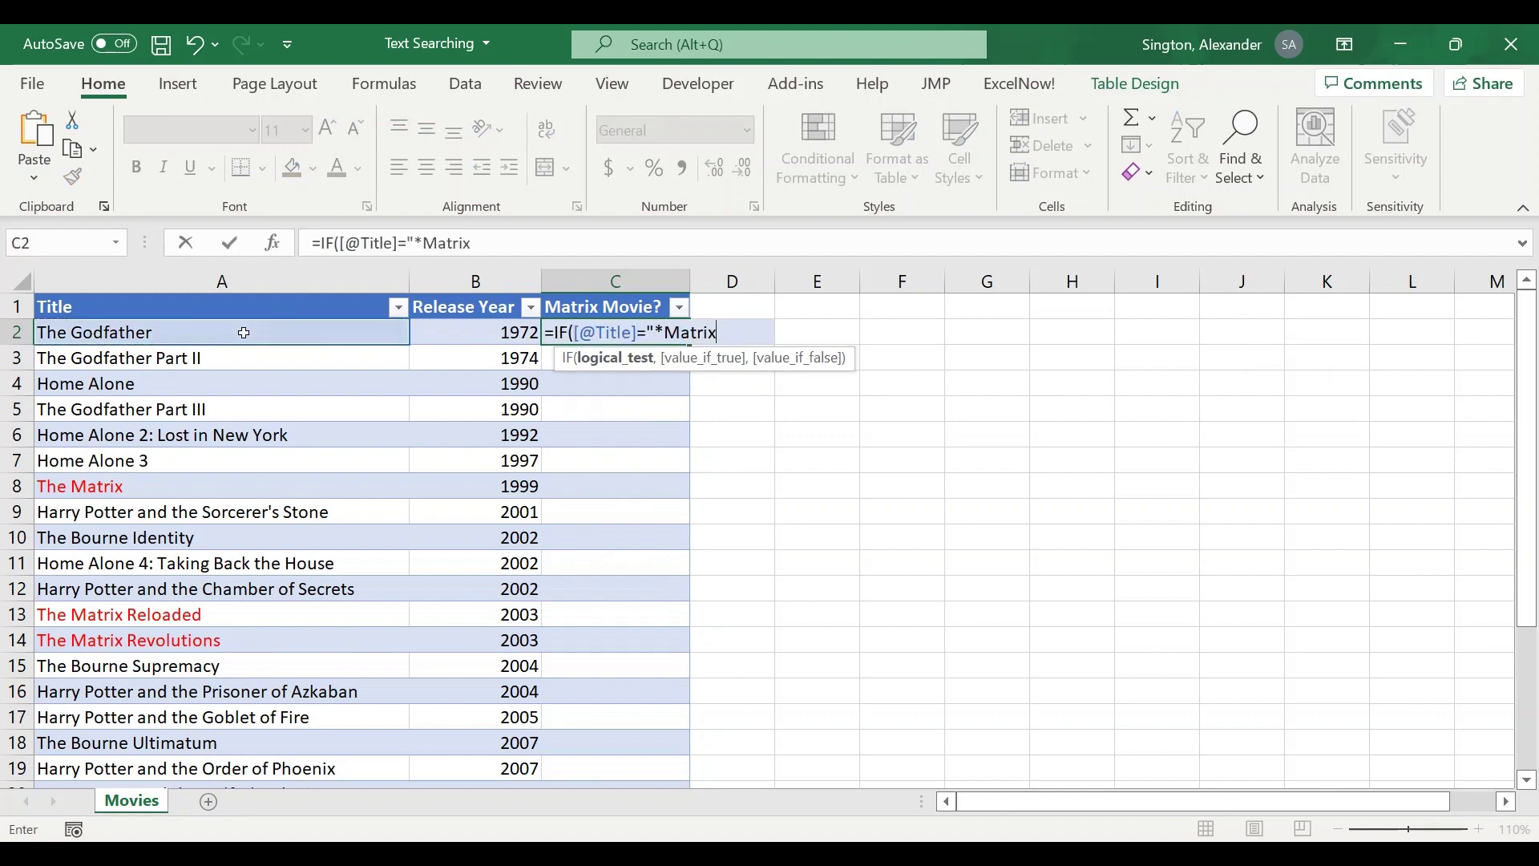
pyautogui.write('*"')
pyautogui.click(422, 242)
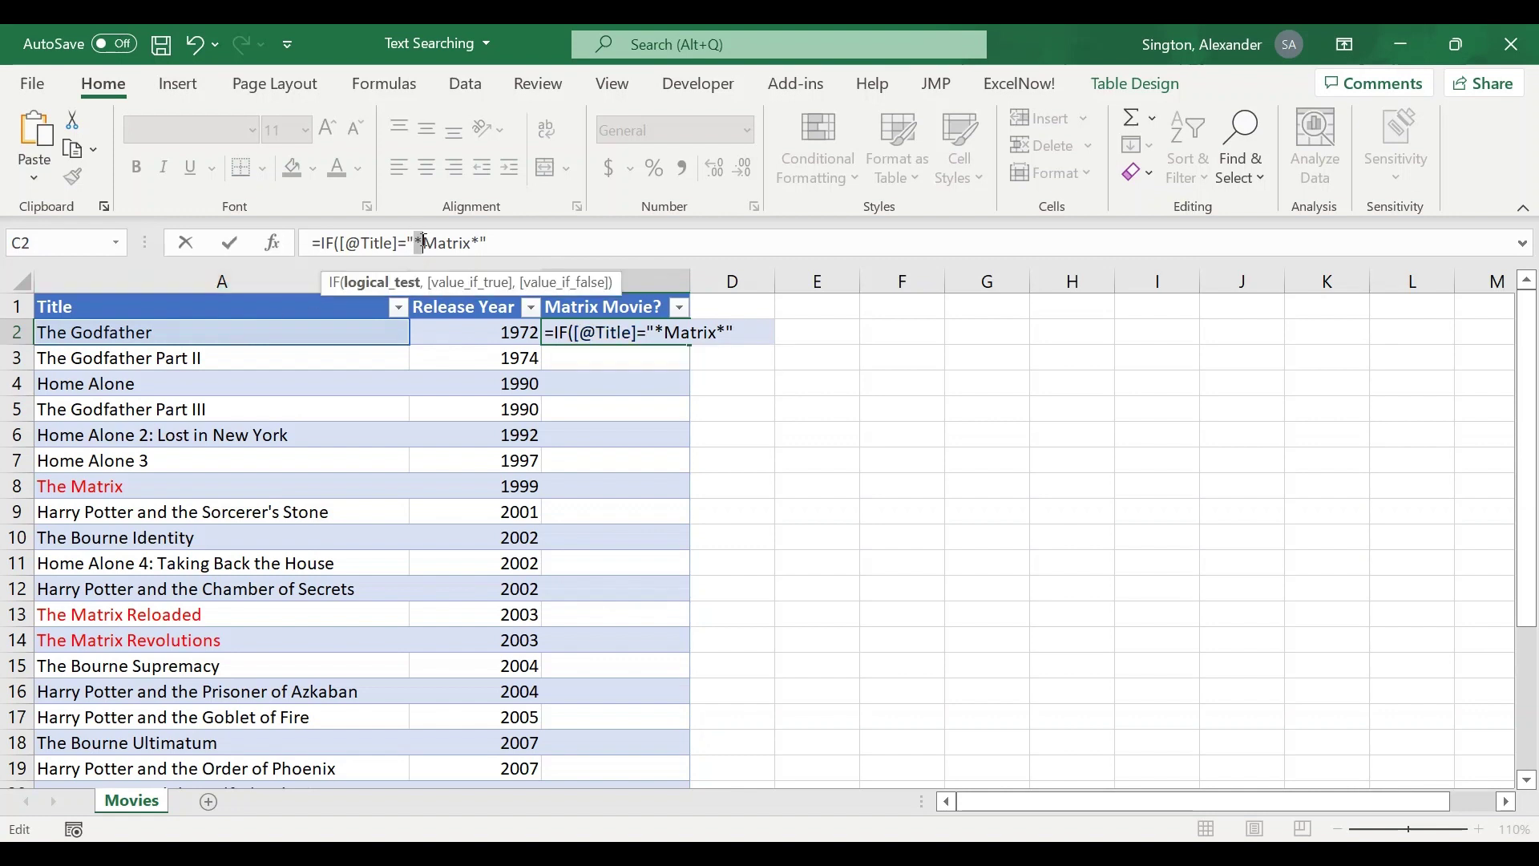
pyautogui.moveTo(471, 242); pyautogui.dragTo(482, 242)
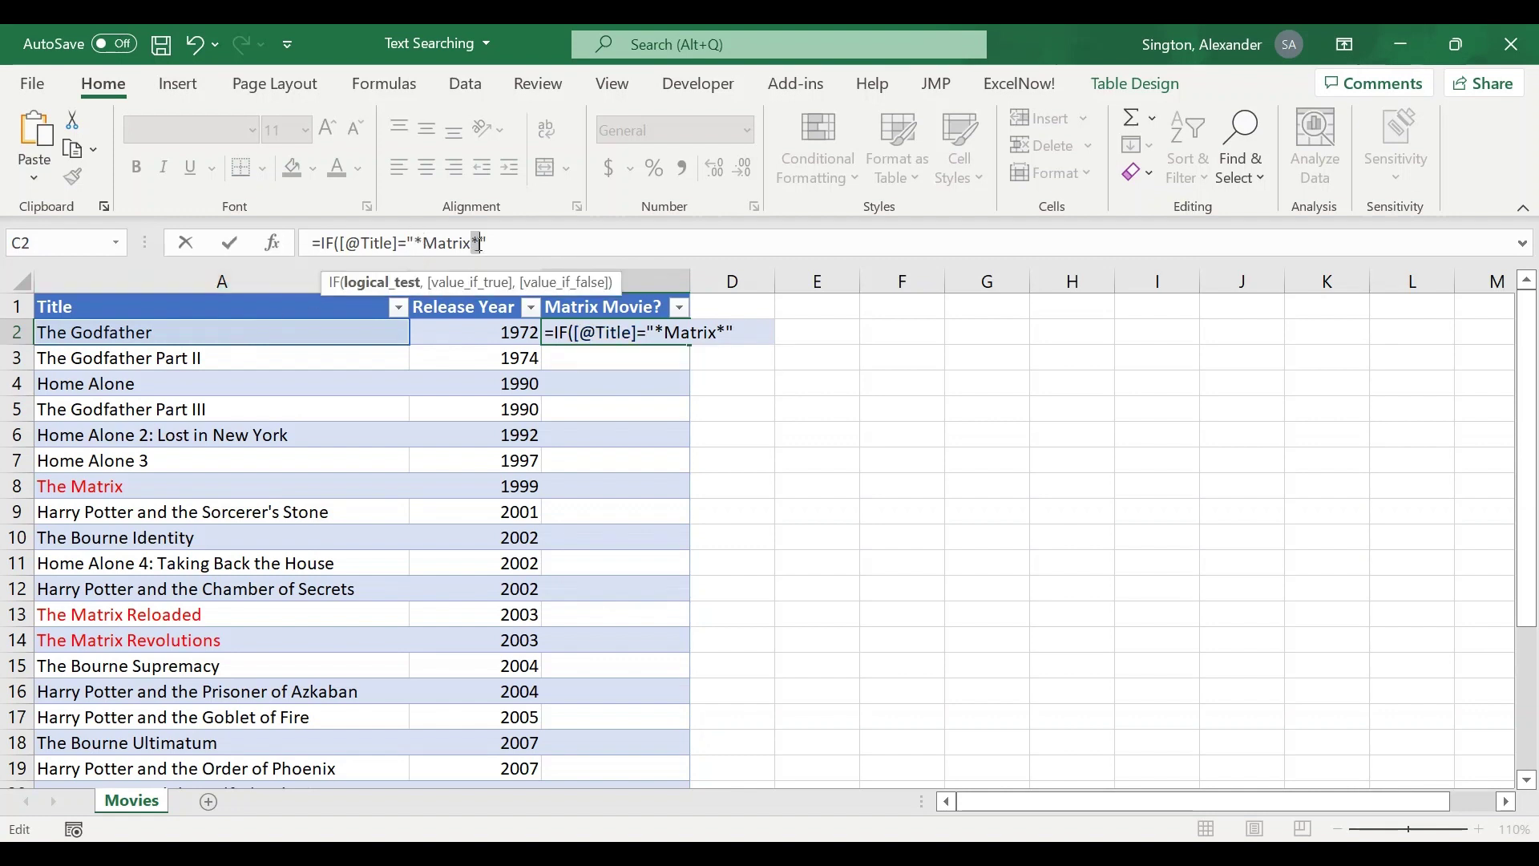
pyautogui.click(494, 244)
pyautogui.write(',')
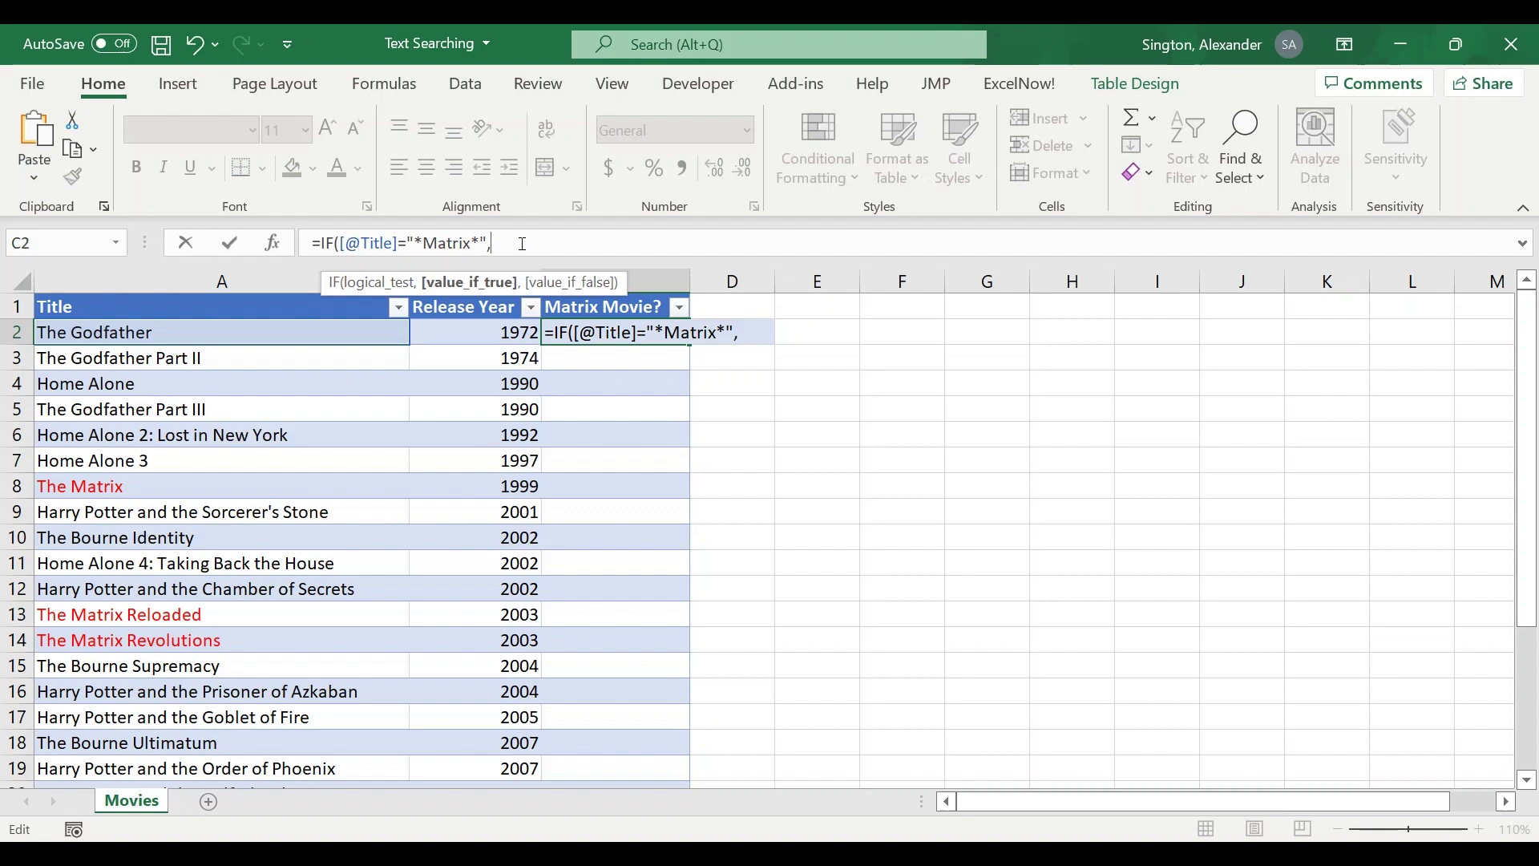
pyautogui.write('"yes",')
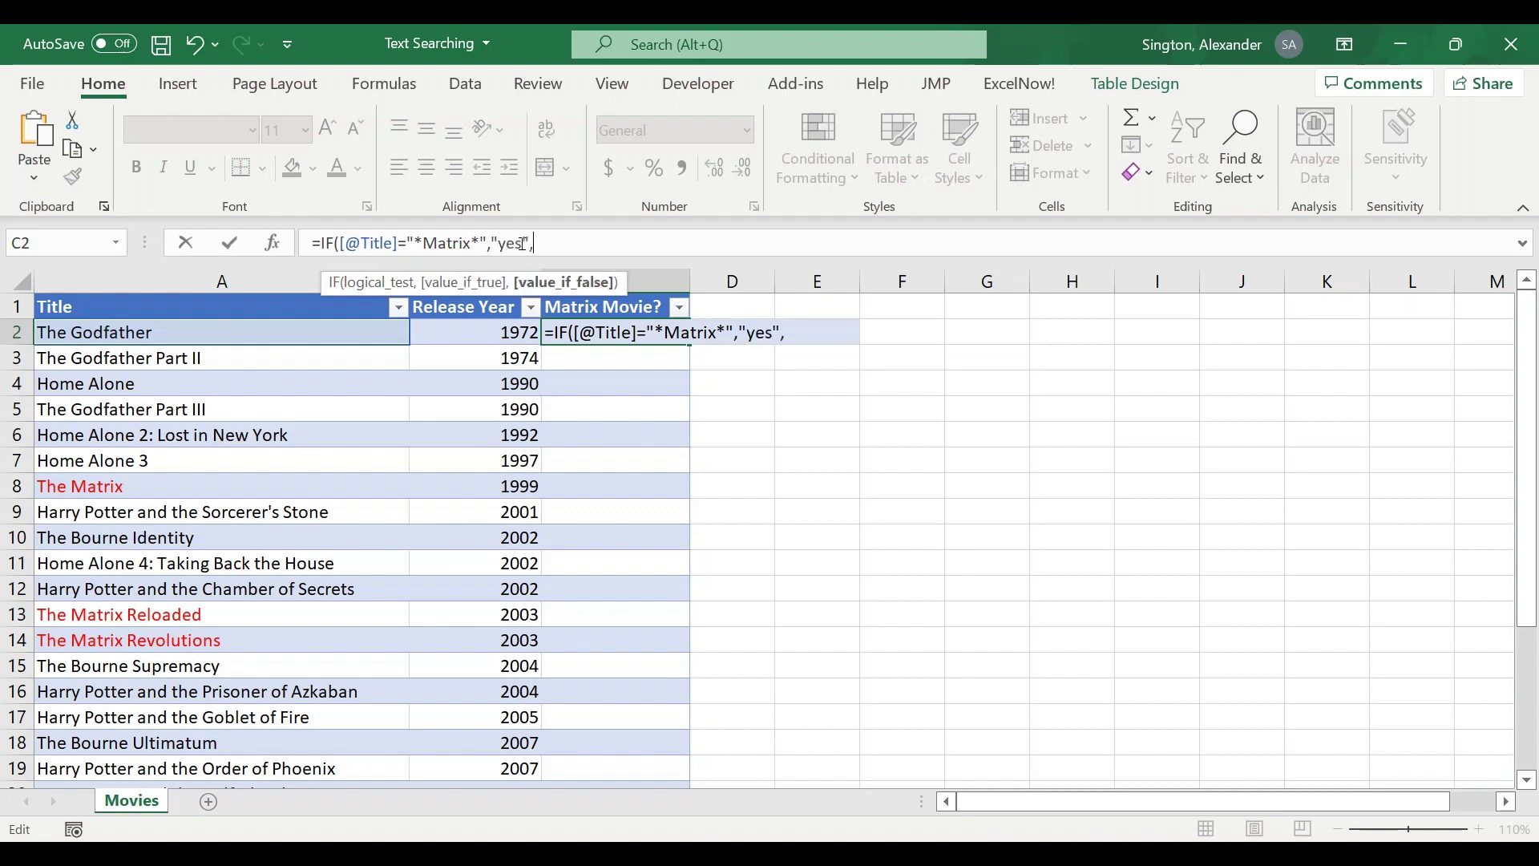
pyautogui.write('"no")')
pyautogui.press('Return')
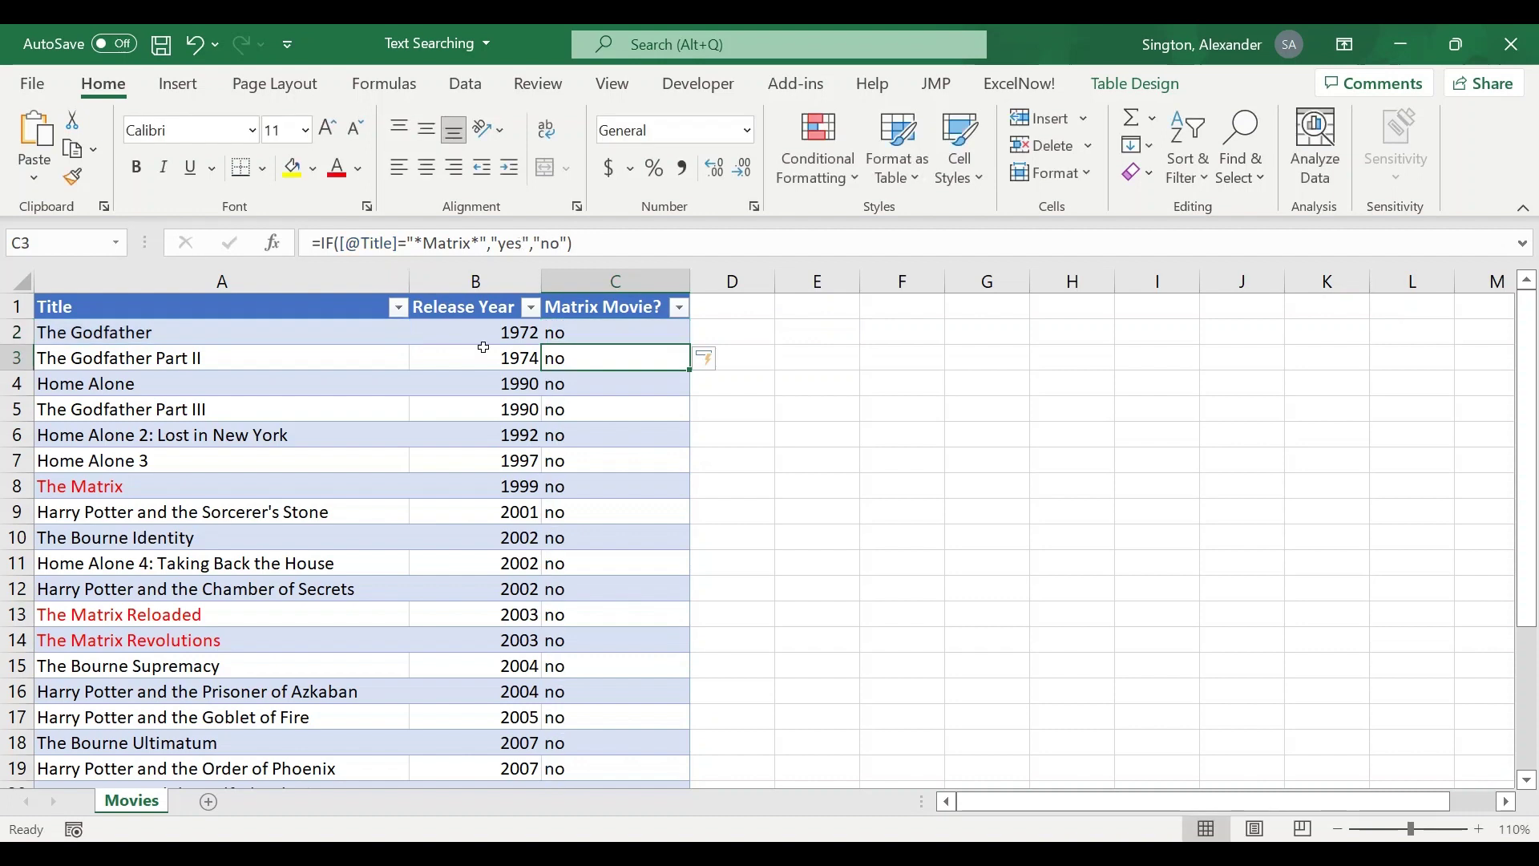
# - Inspect The Matrix and its sequel rows, then clear the IF results from the column
pyautogui.click(157, 488)
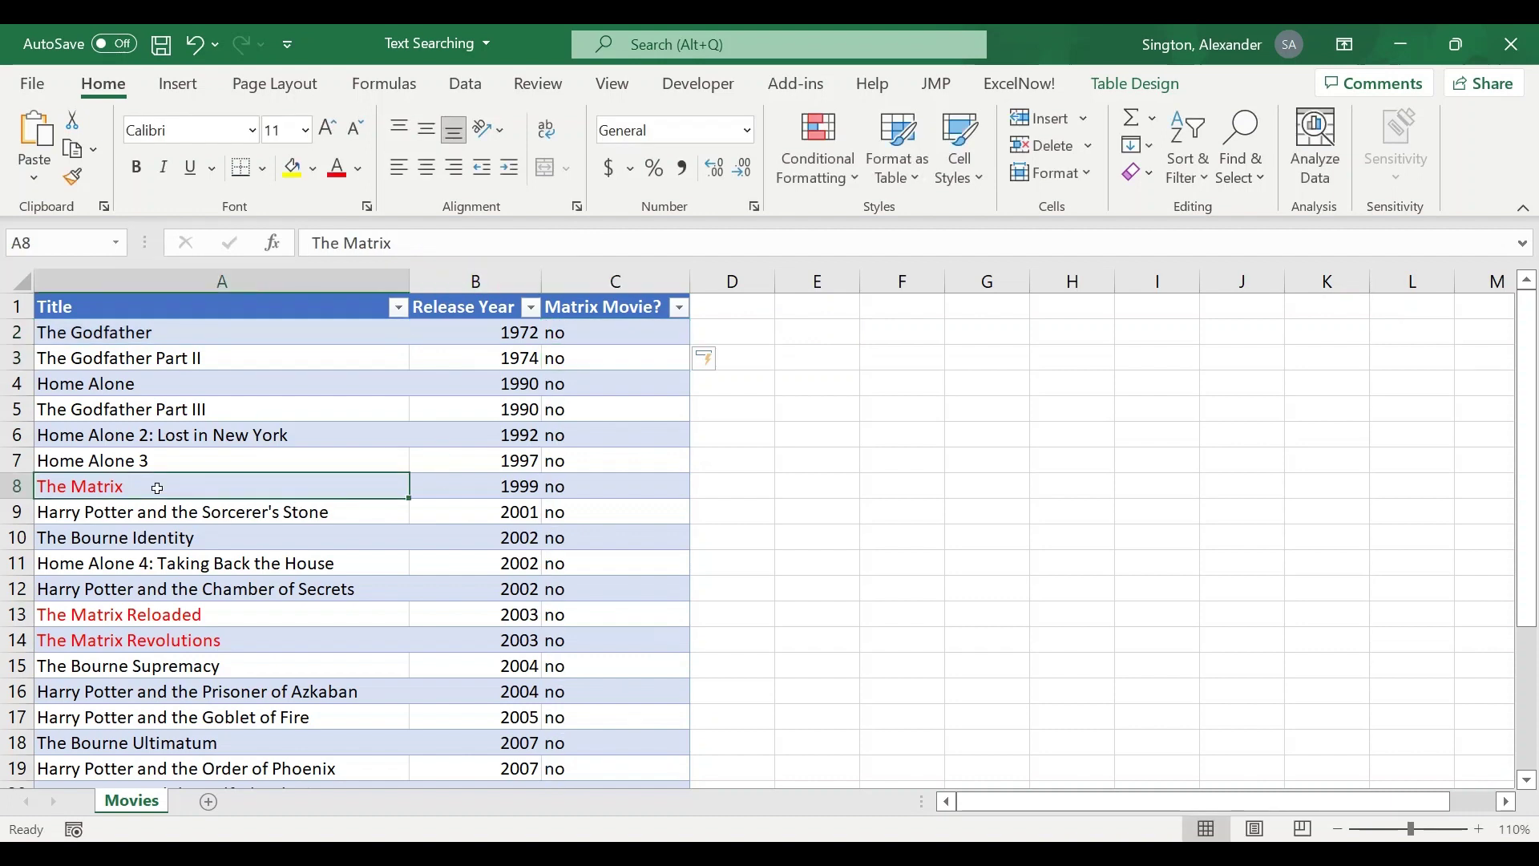
pyautogui.hotkey('shift', 'space')
pyautogui.click(169, 617)
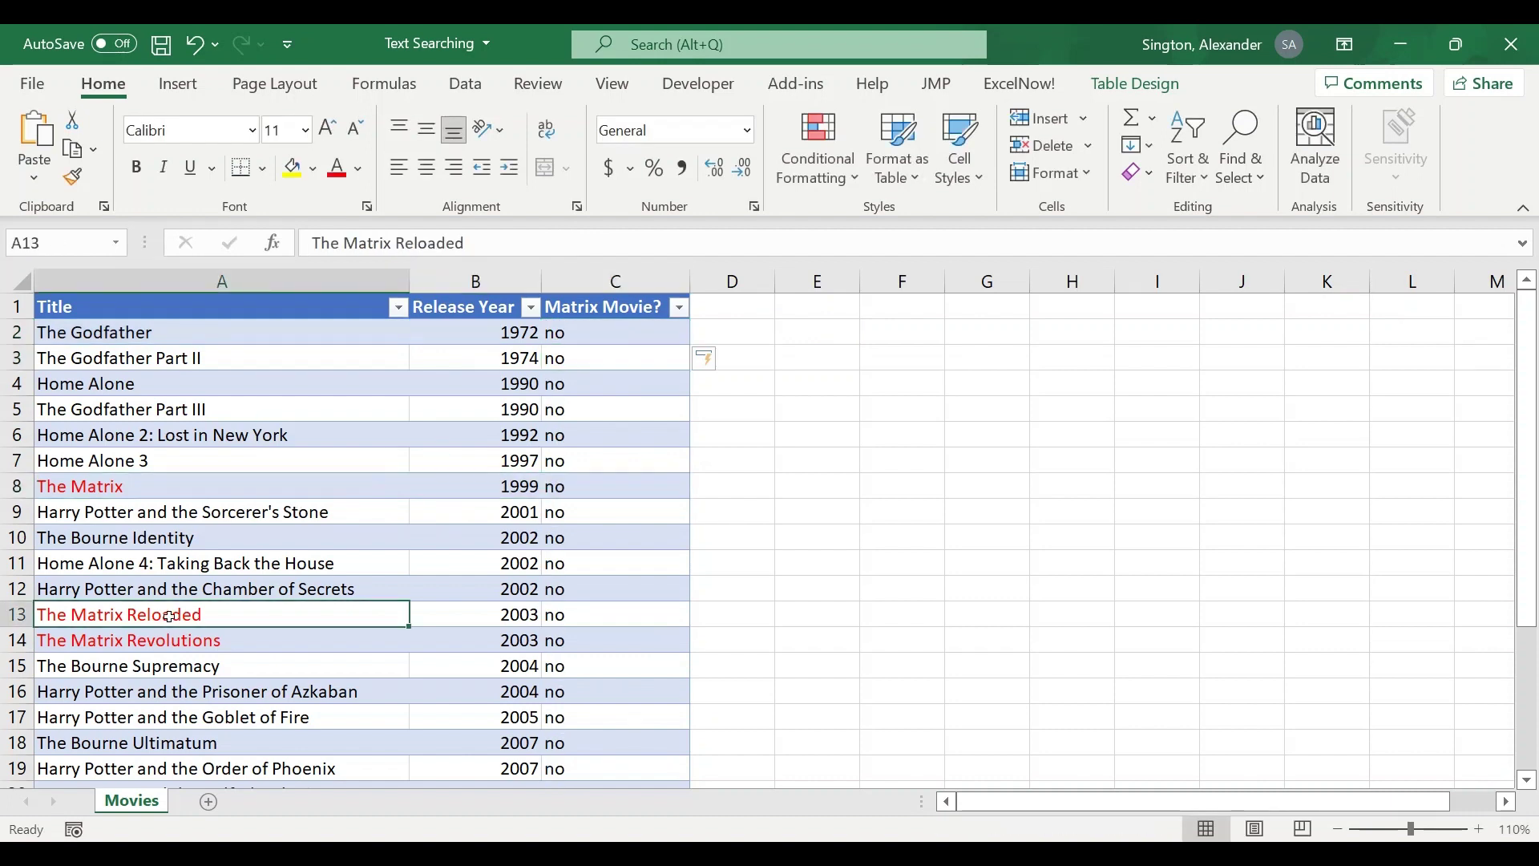
pyautogui.hotkey('shift', 'Down')
pyautogui.hotkey('shift', 'space')
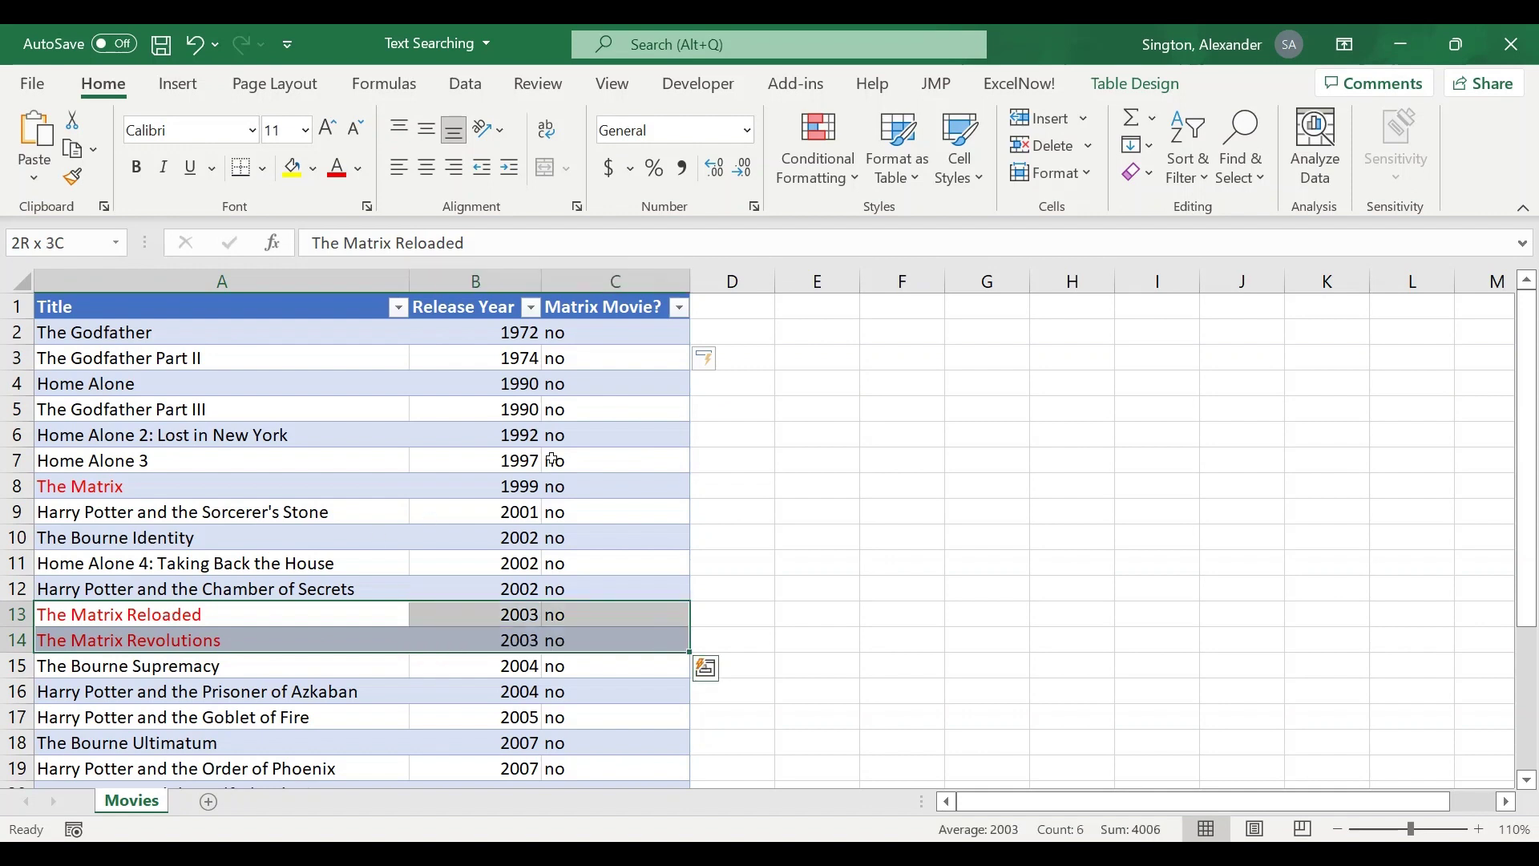
pyautogui.click(614, 332)
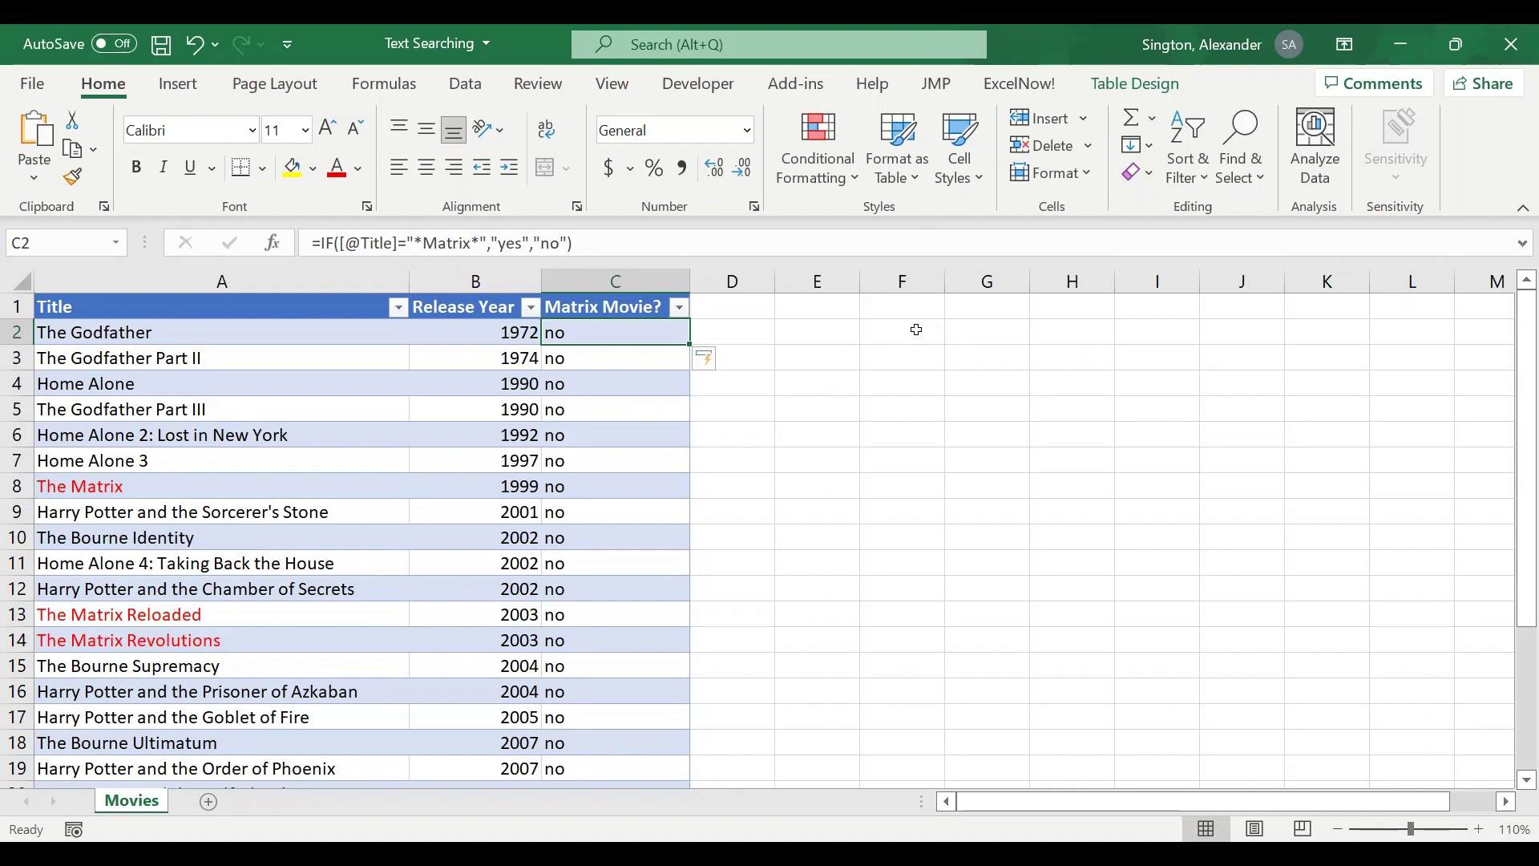
pyautogui.press('Delete')
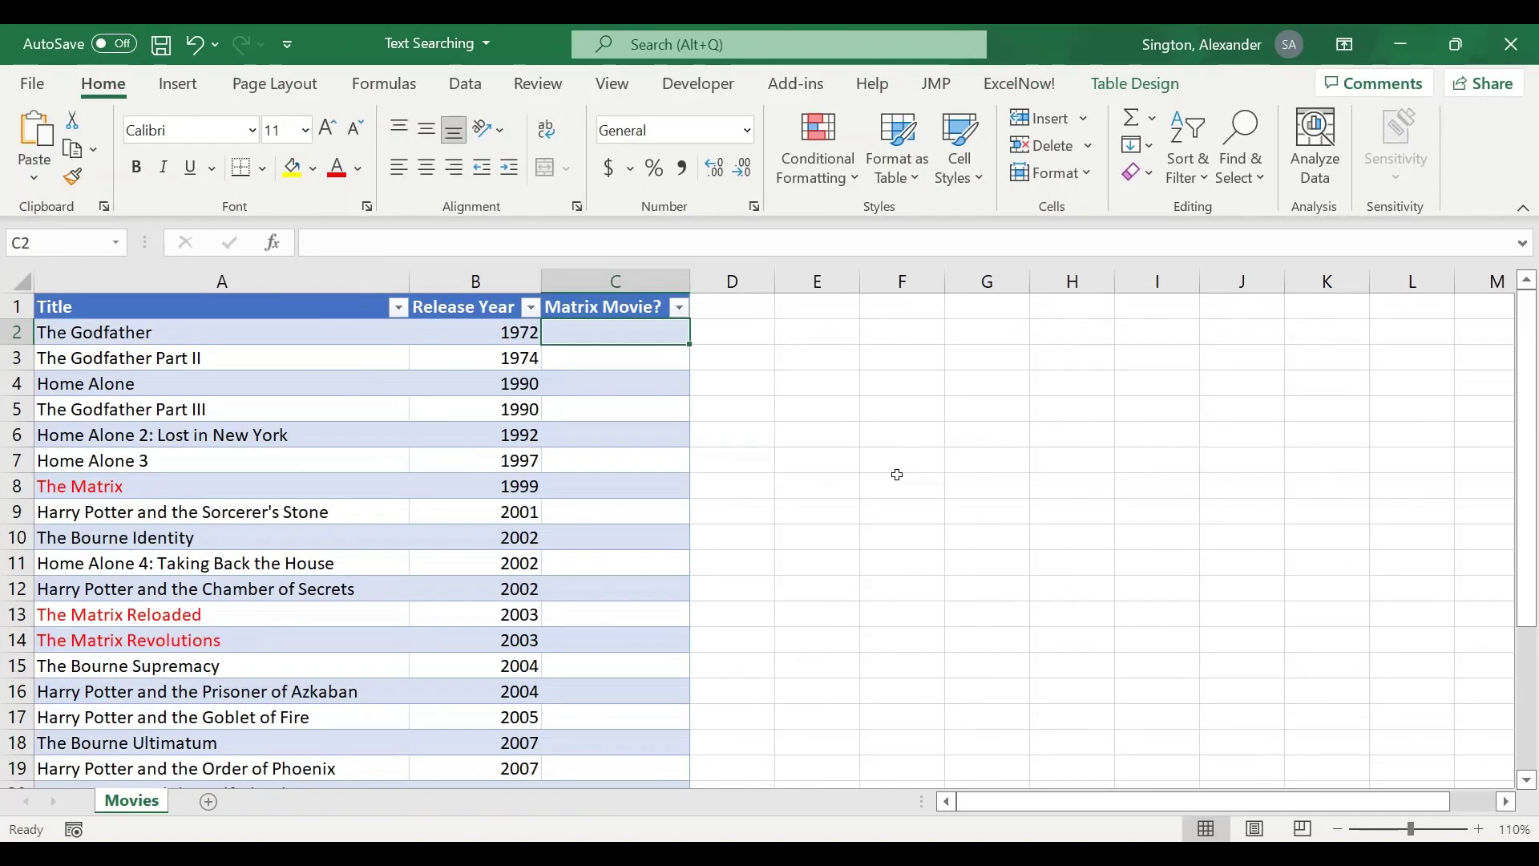
pyautogui.write('=coun')
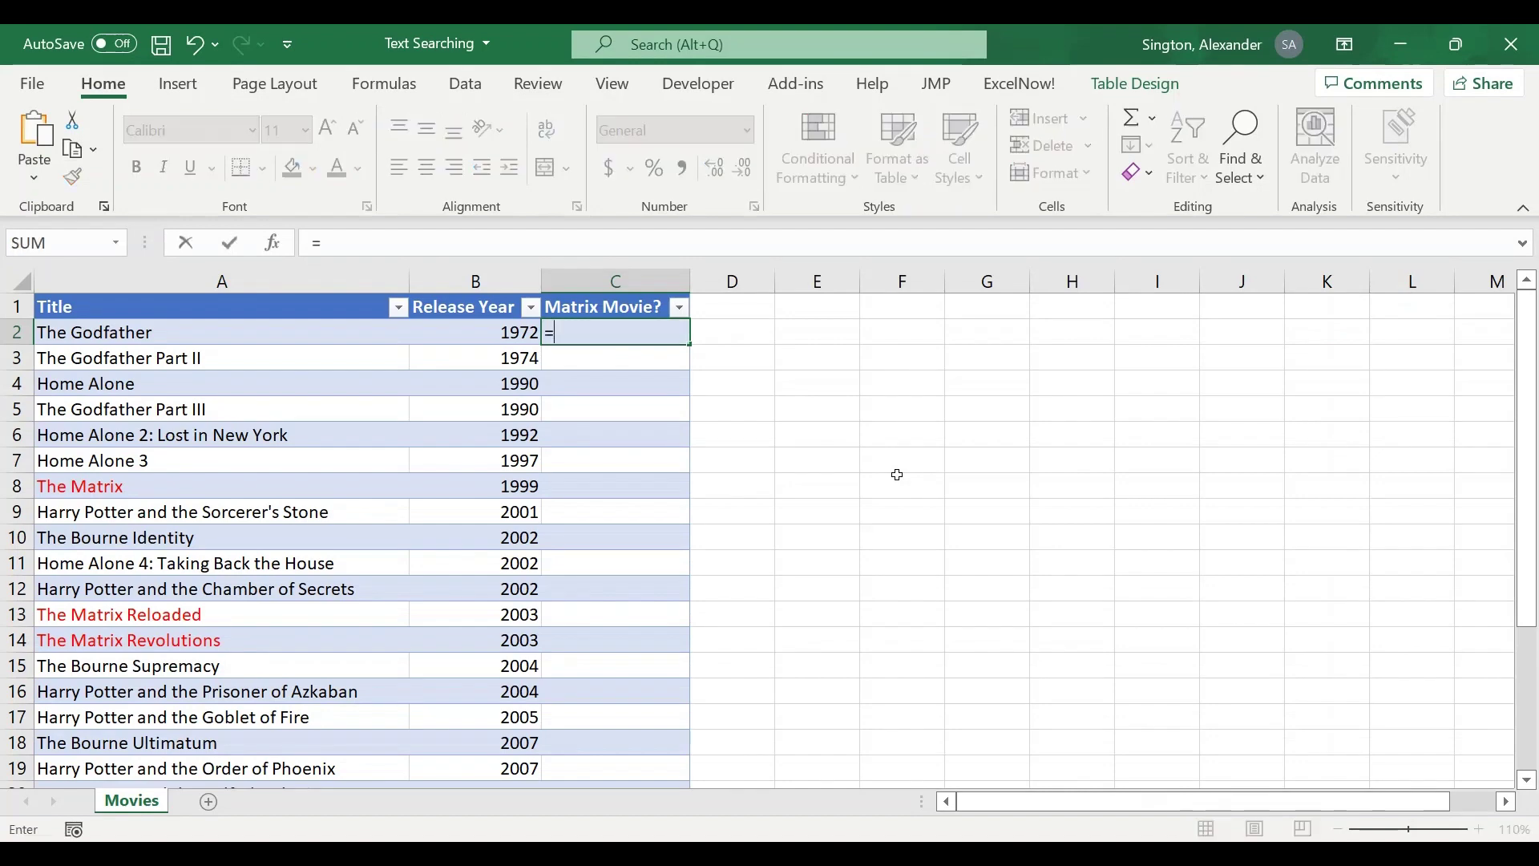
pyautogui.press('Down')
pyautogui.press('Down')
pyautogui.press('Down')
pyautogui.press('Down')
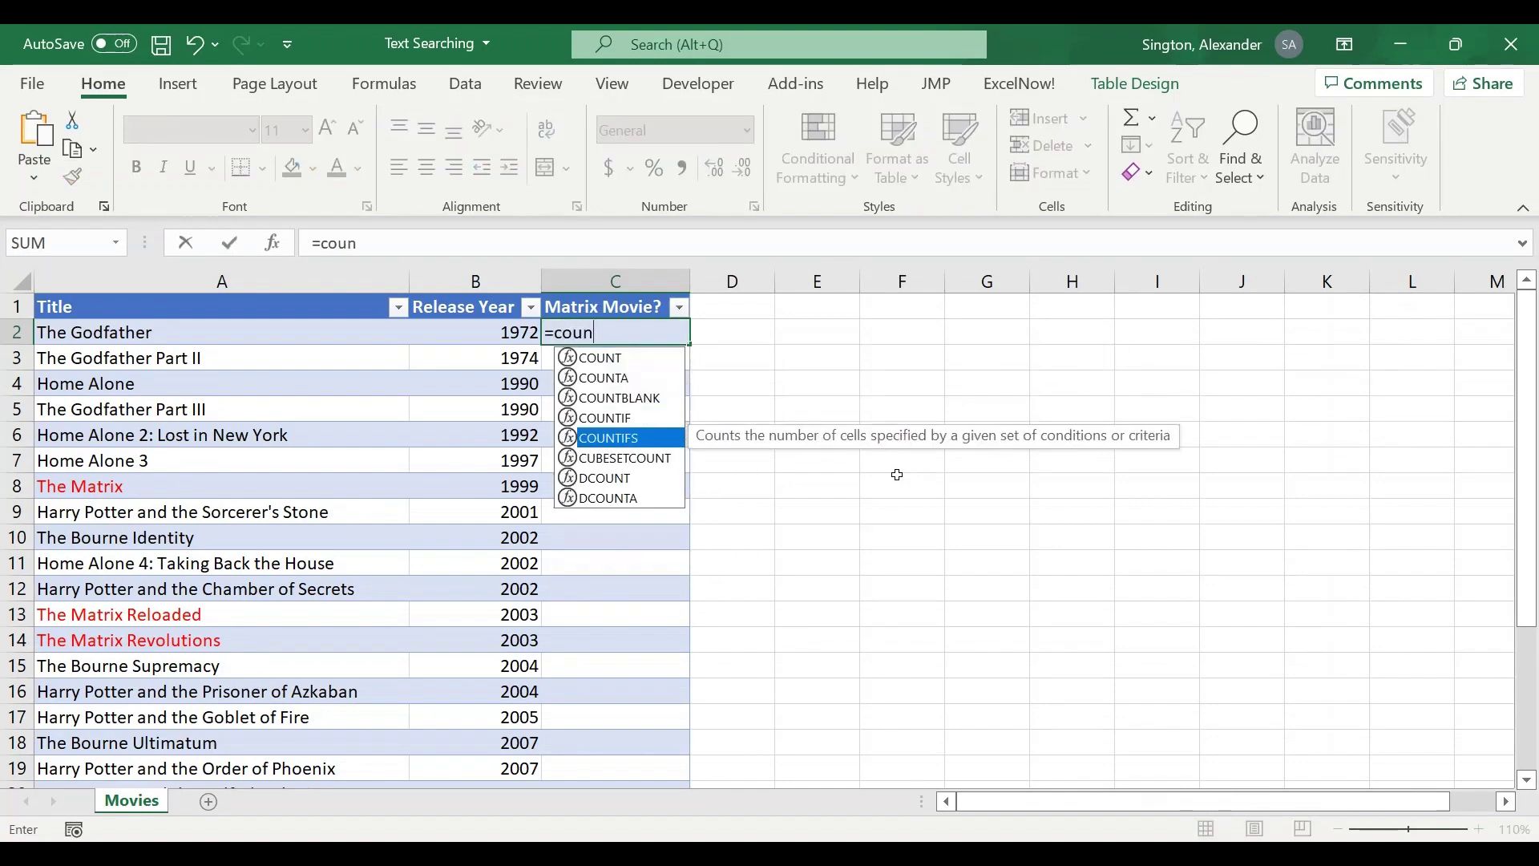
pyautogui.press('Tab')
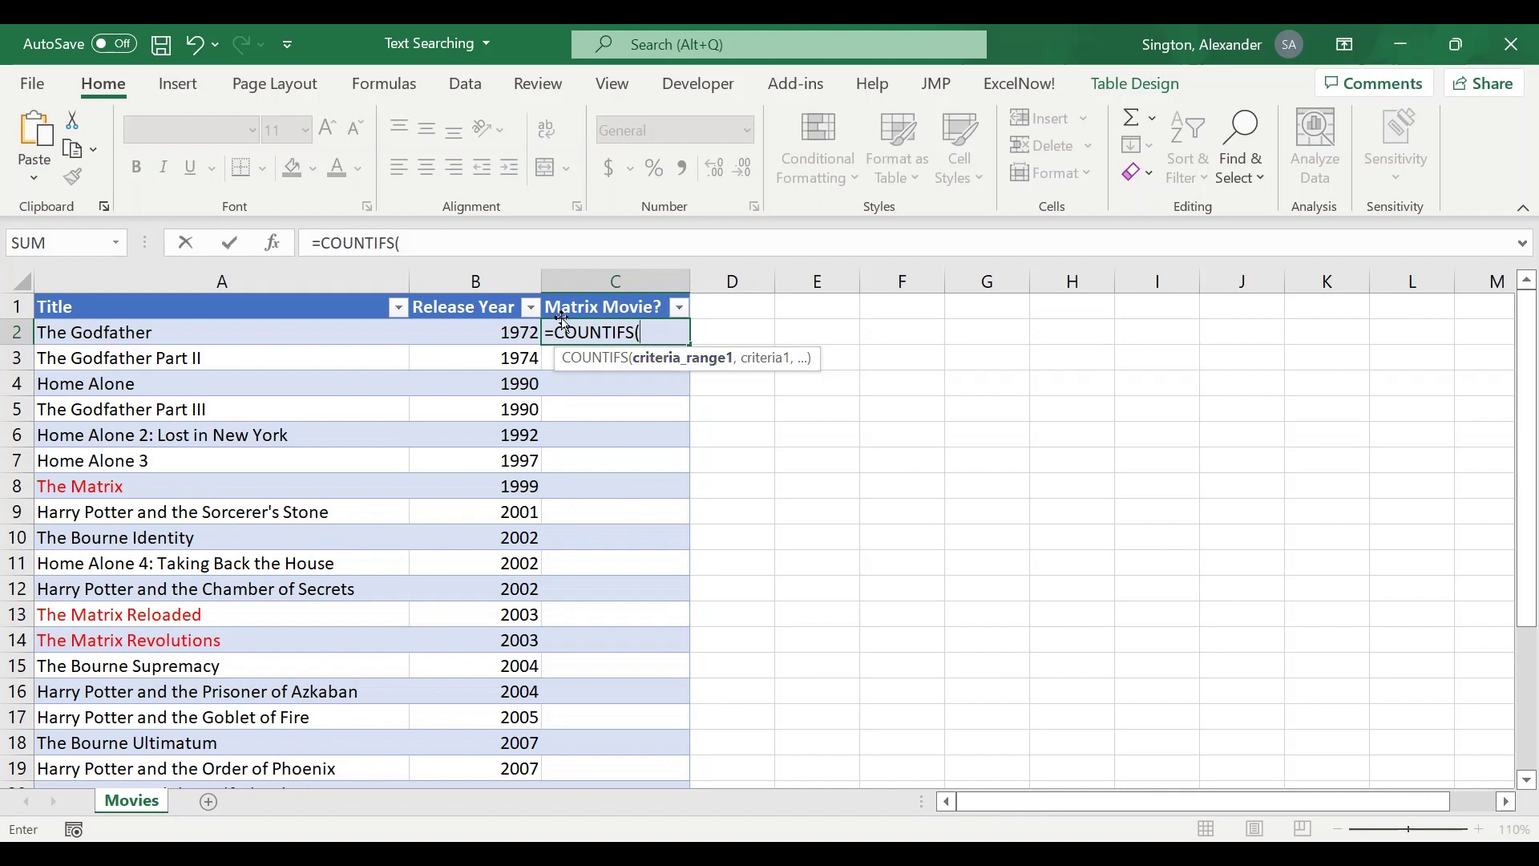
pyautogui.click(158, 333)
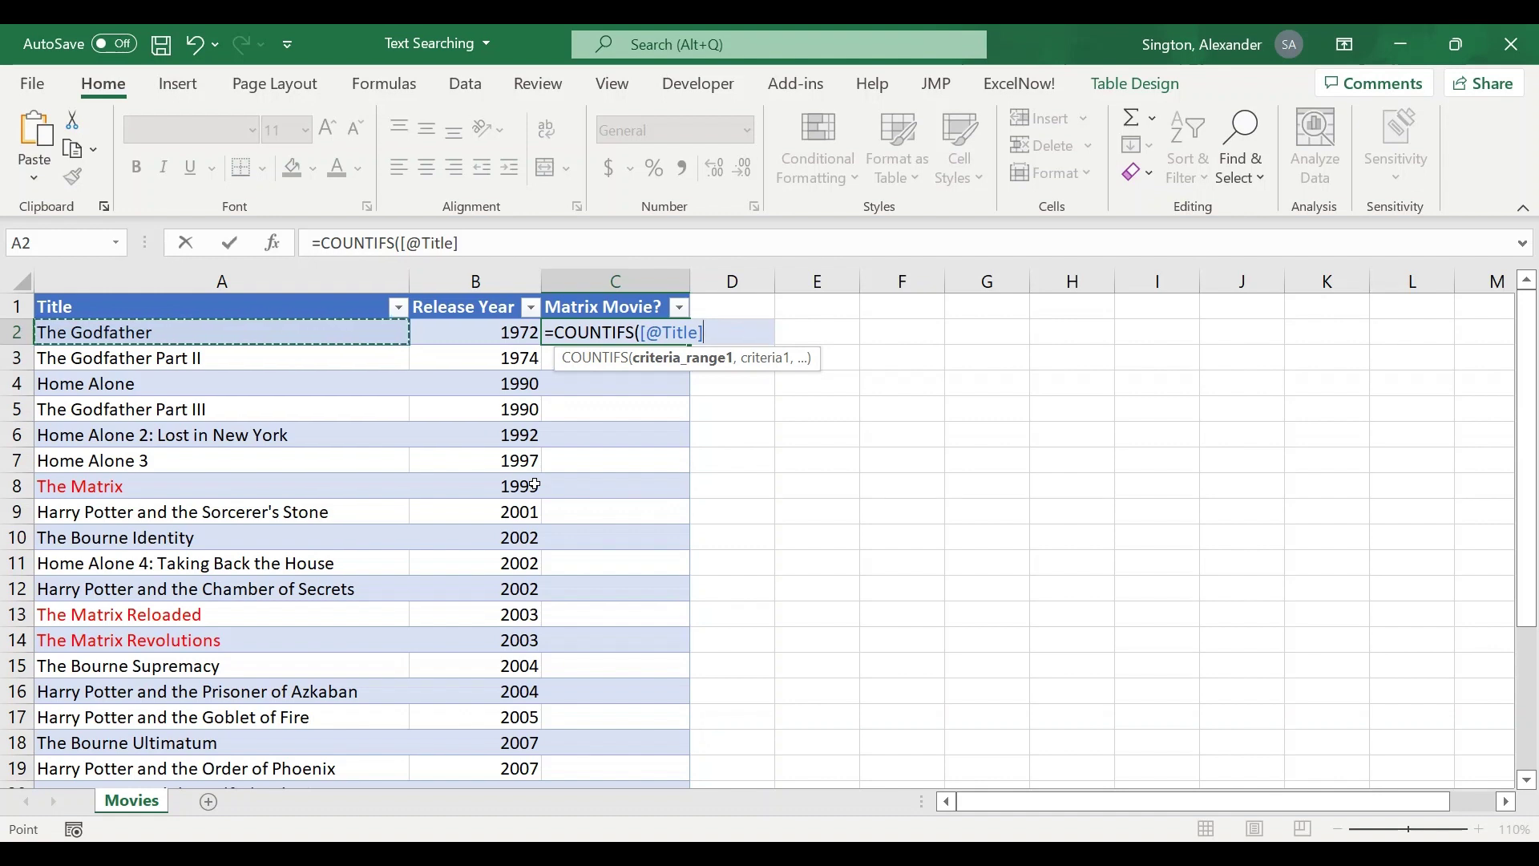
pyautogui.write(',')
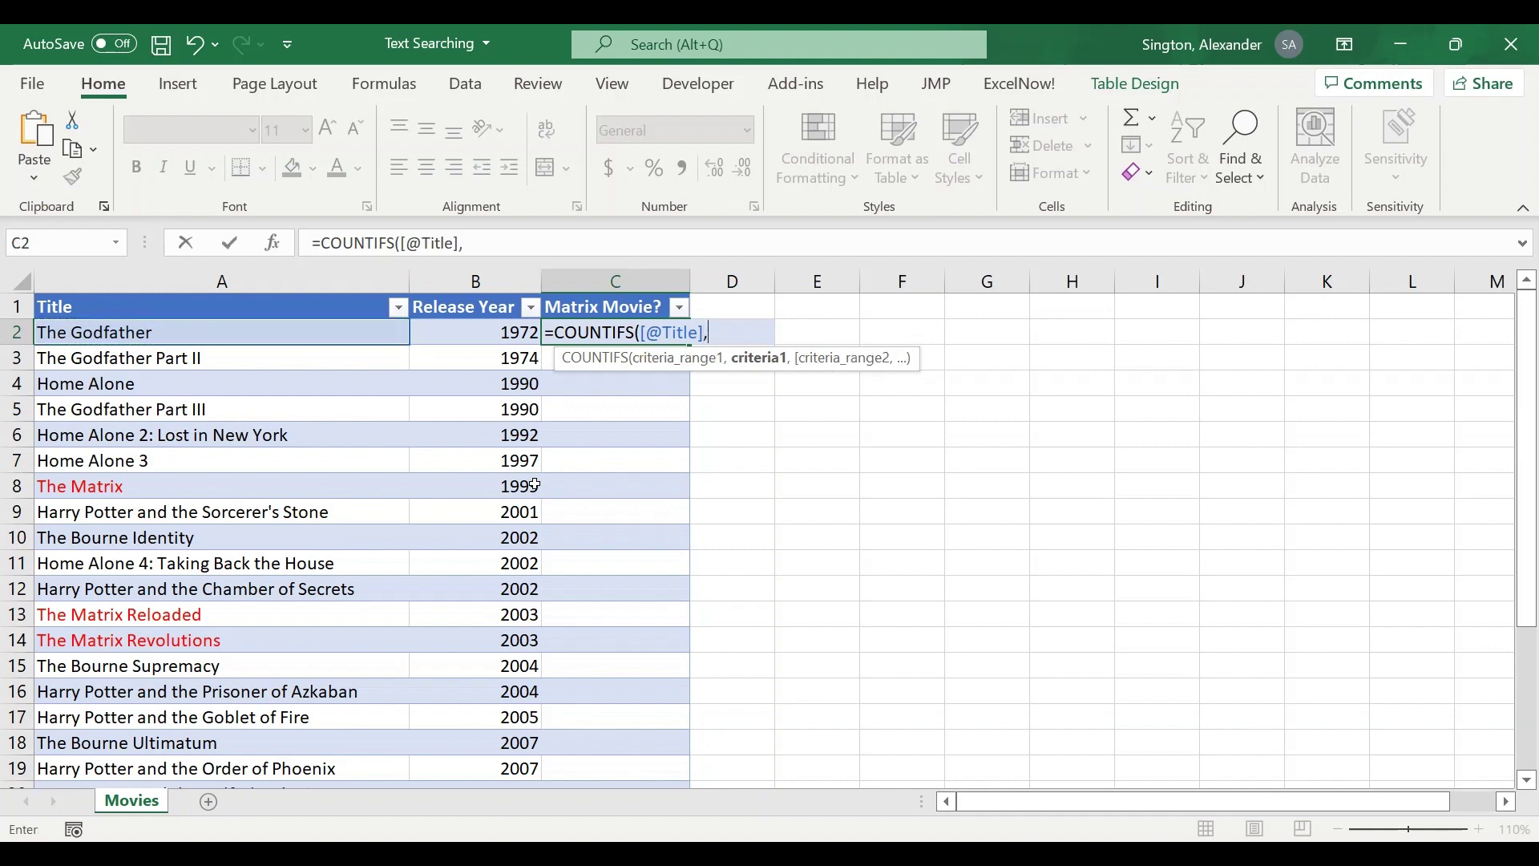
pyautogui.write('"*Matrix')
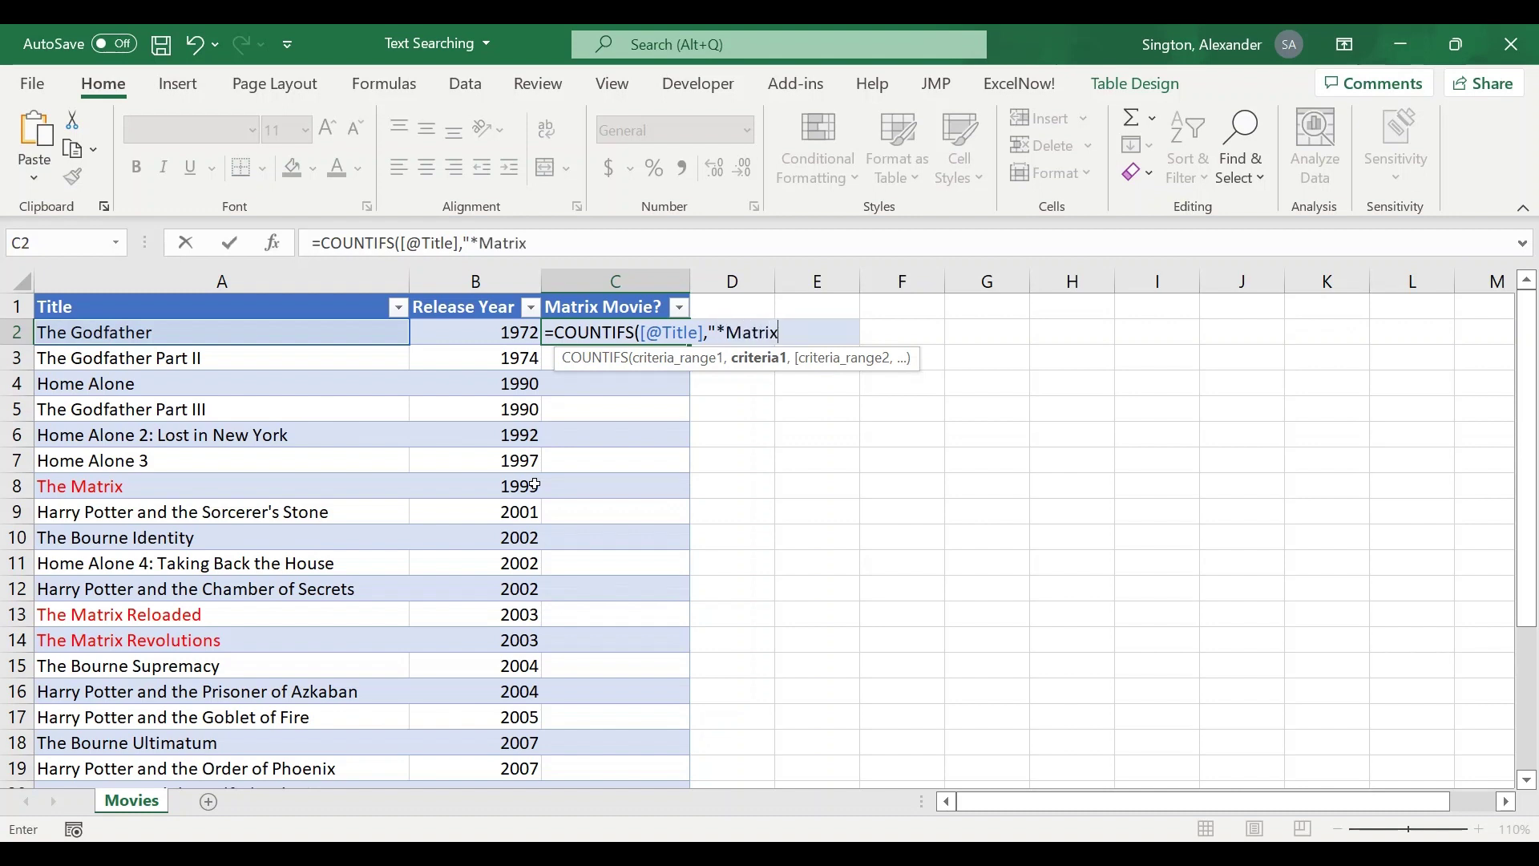
pyautogui.write('*"')
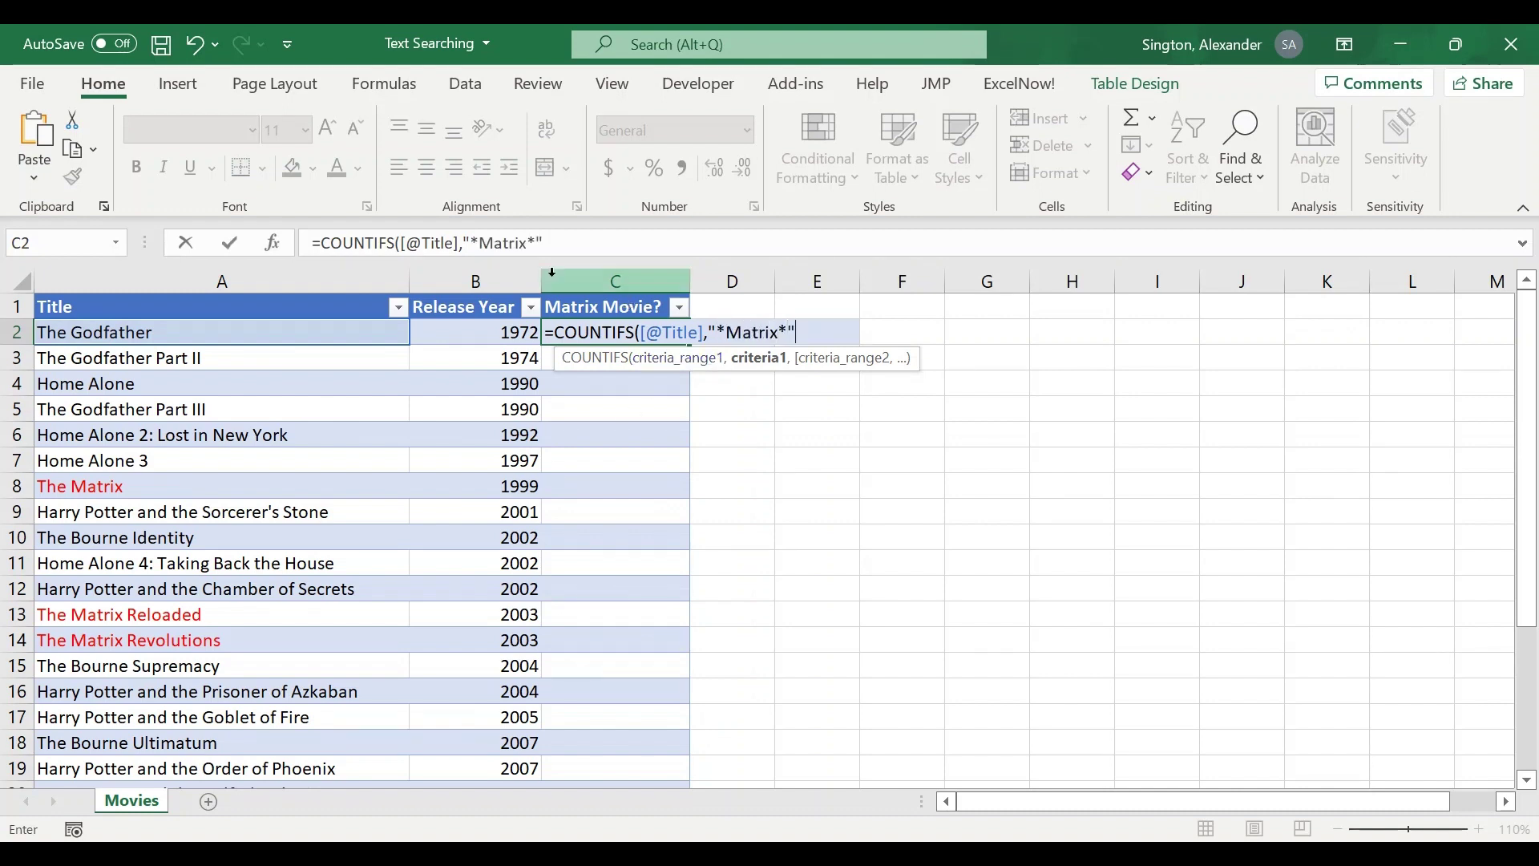
pyautogui.click(479, 242)
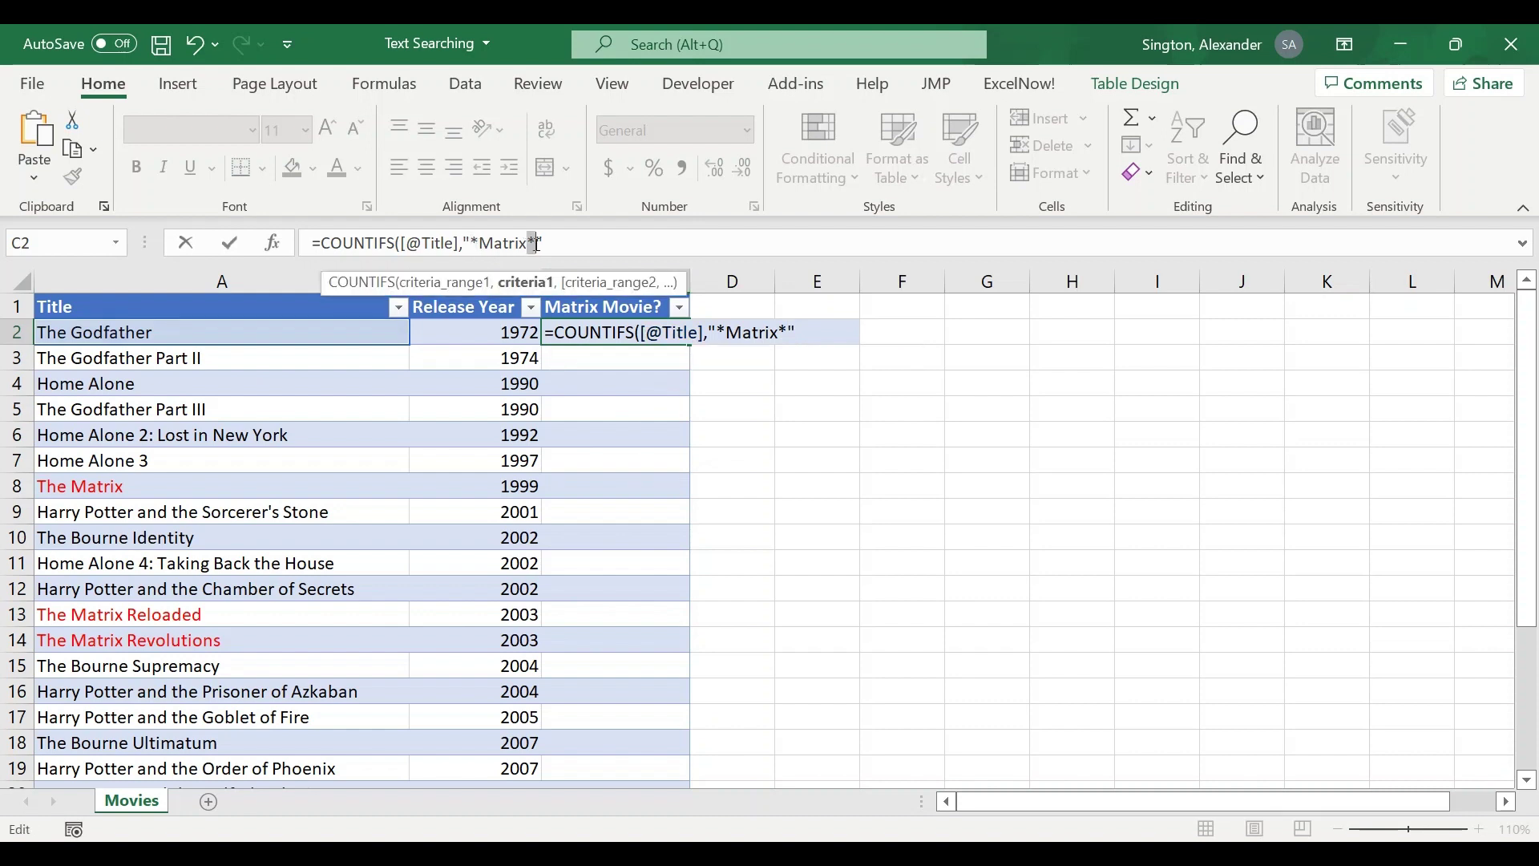
pyautogui.click(566, 244)
pyautogui.write(')')
pyautogui.press('Return')
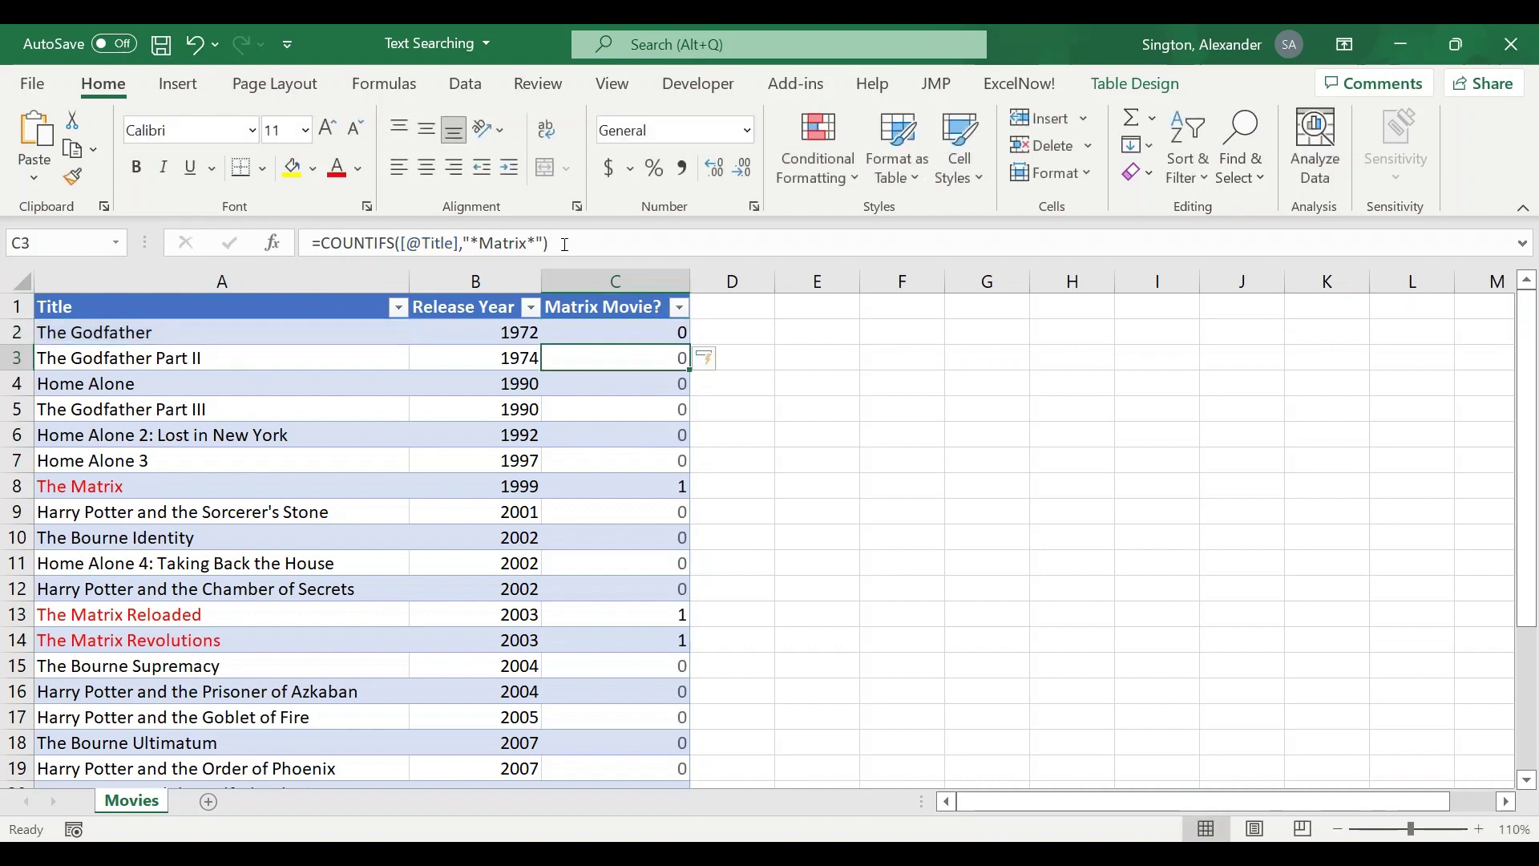
# - Check the results: 1 for The Matrix, 0 for The Bourne Identity
pyautogui.hotkey('ctrl', 'space')
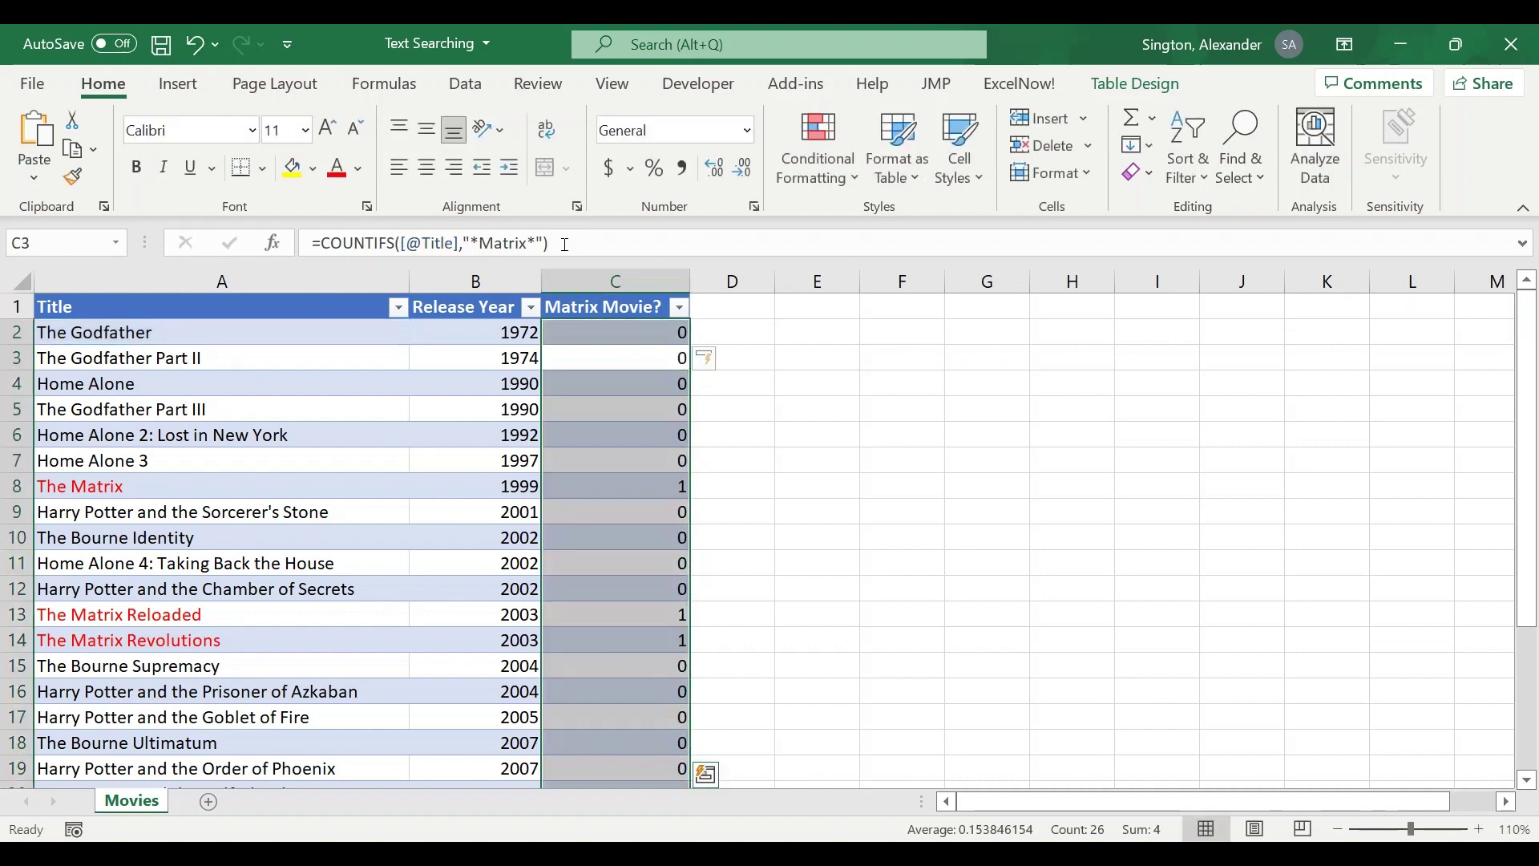
pyautogui.click(654, 498)
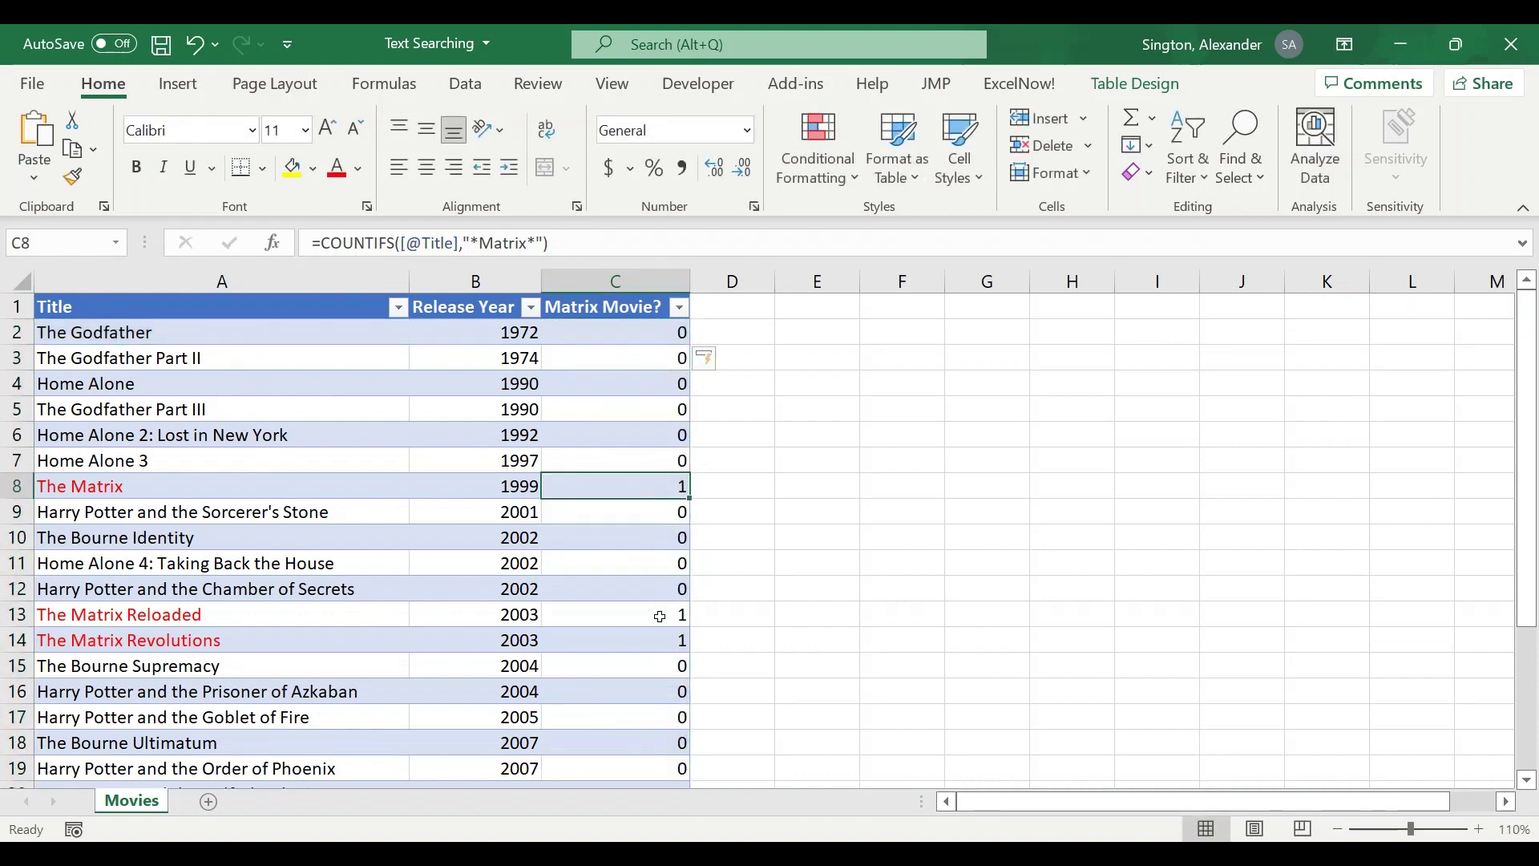
pyautogui.press('Down')
pyautogui.press('Down')
pyautogui.press('Down')
pyautogui.press('Down')
pyautogui.press('Down')
pyautogui.click(640, 539)
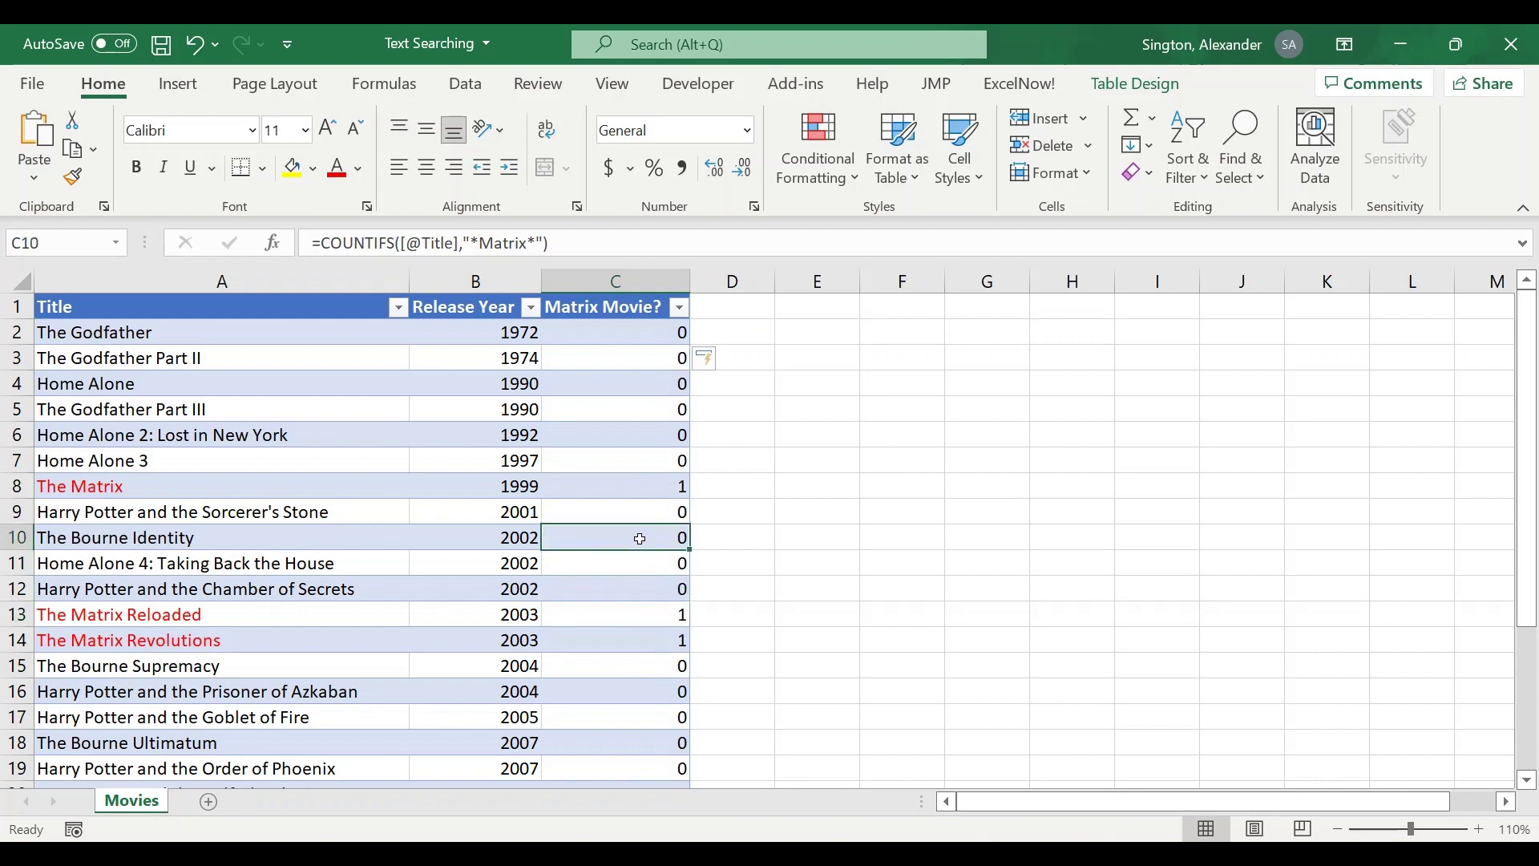
pyautogui.moveTo(287, 486); pyautogui.dragTo(595, 490)
pyautogui.click(603, 332)
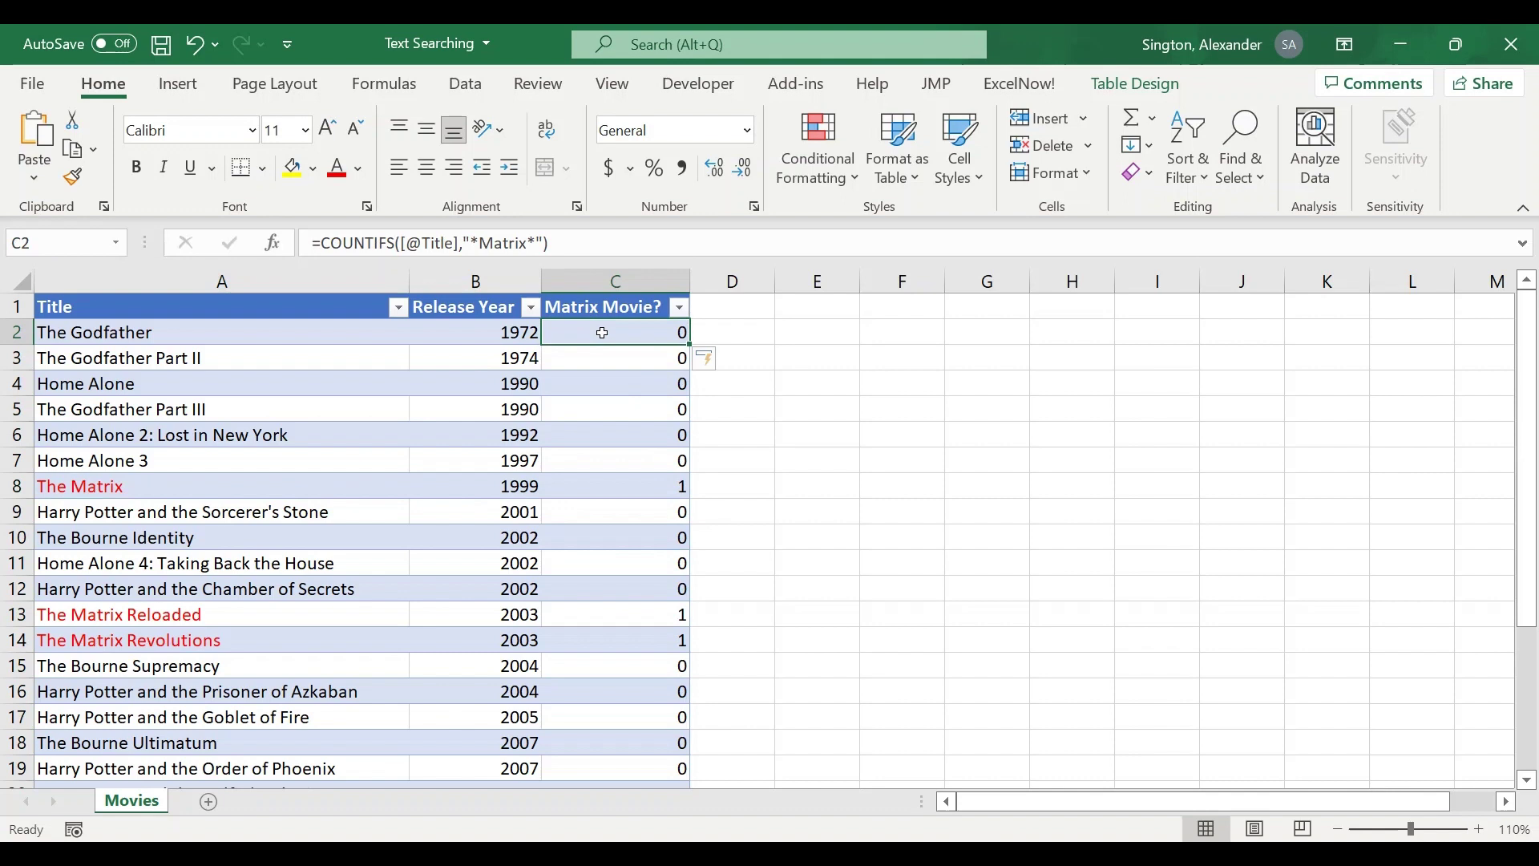
# - Wrap C2's COUNTIFS in IF(...=1,"yes","no") so Matrix titles show yes, others no
pyautogui.click(328, 251)
pyautogui.write('i')
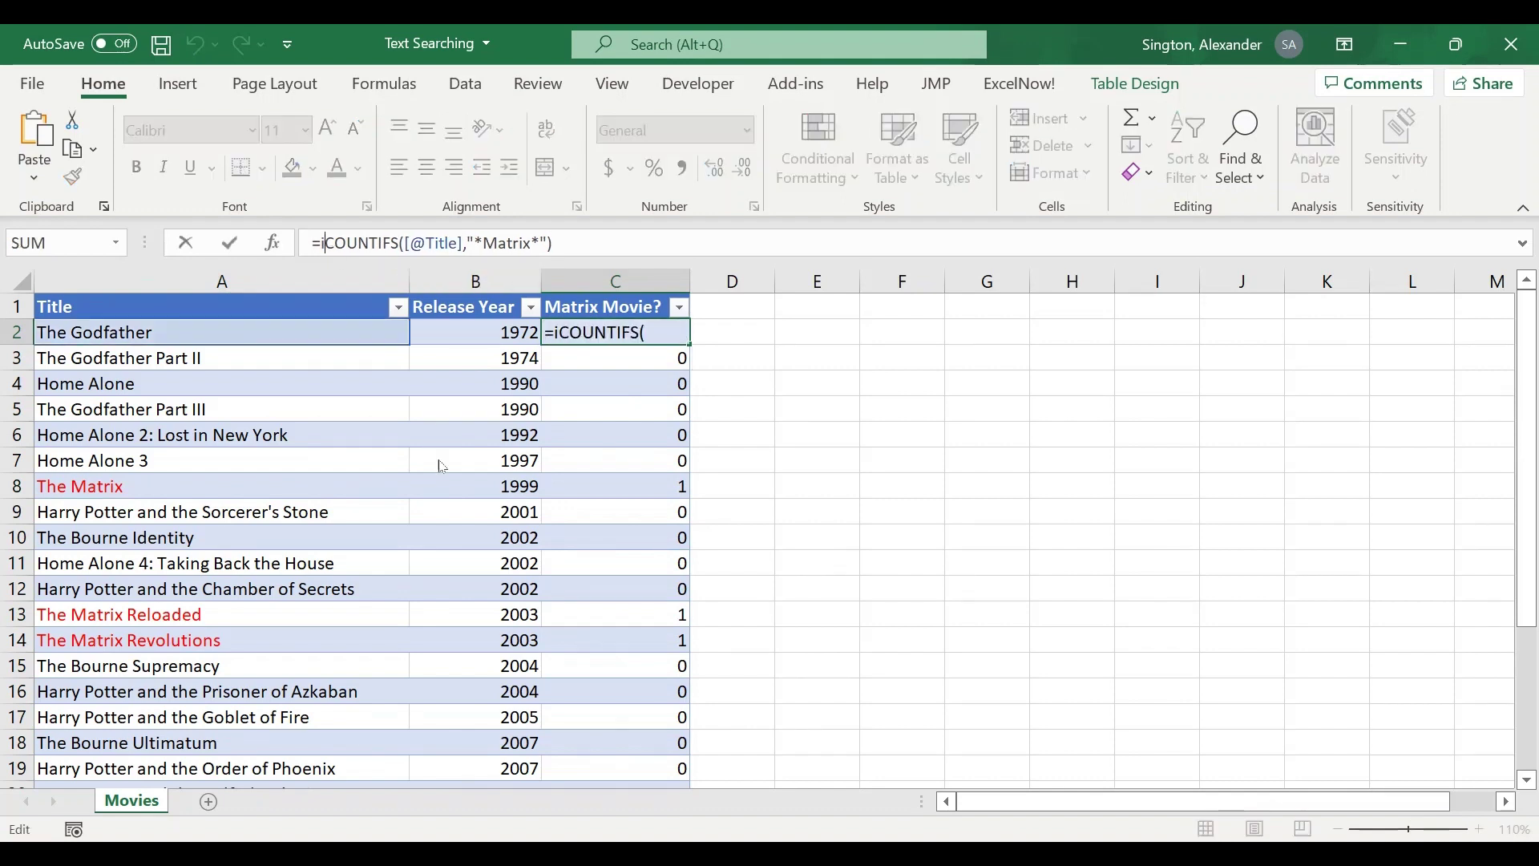
pyautogui.write('f(')
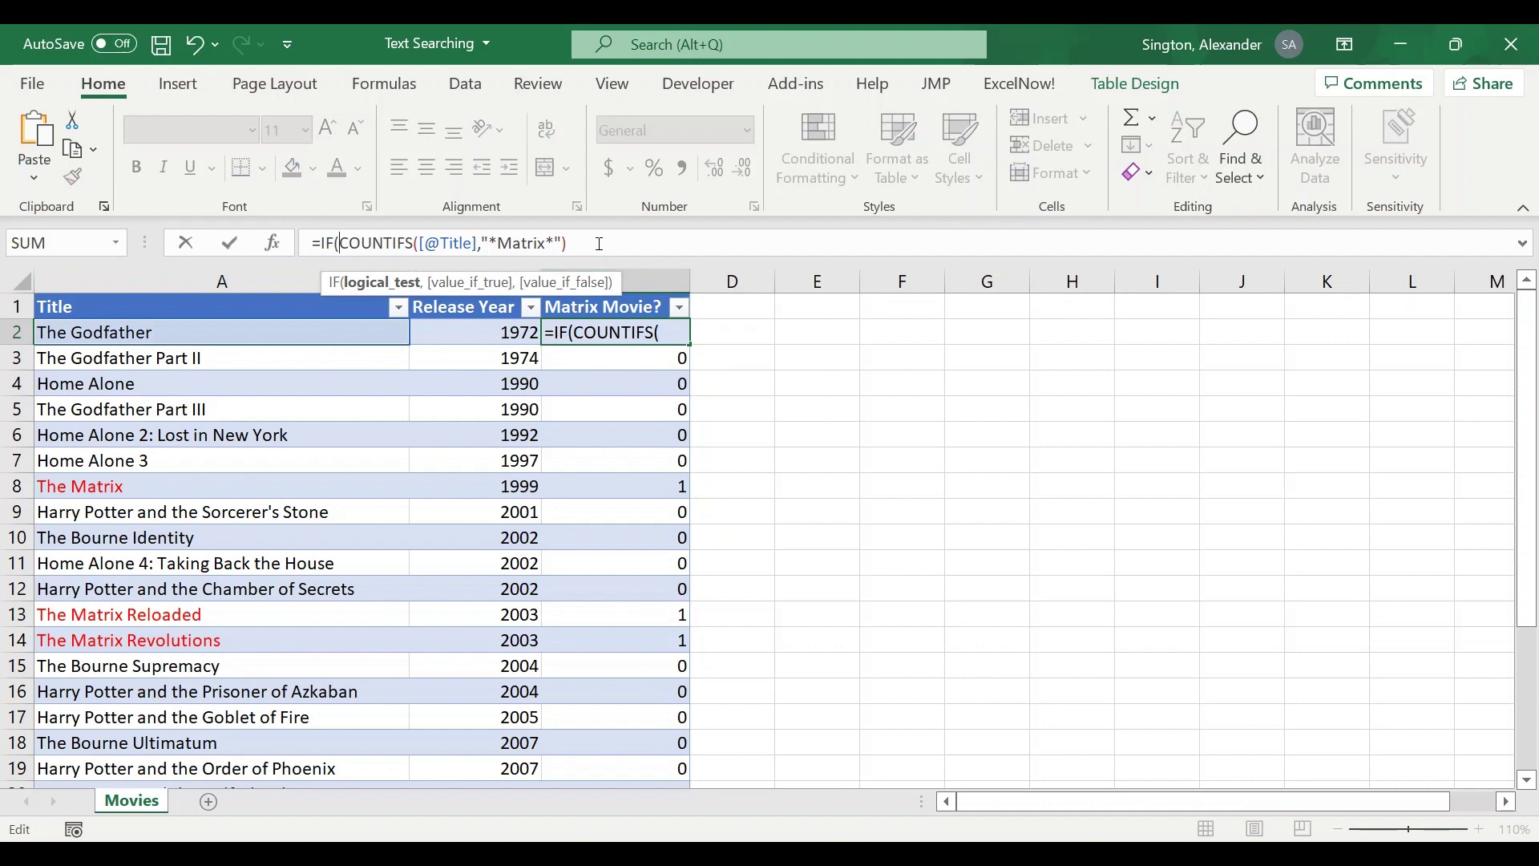
pyautogui.click(600, 244)
pyautogui.write('=1,"yes')
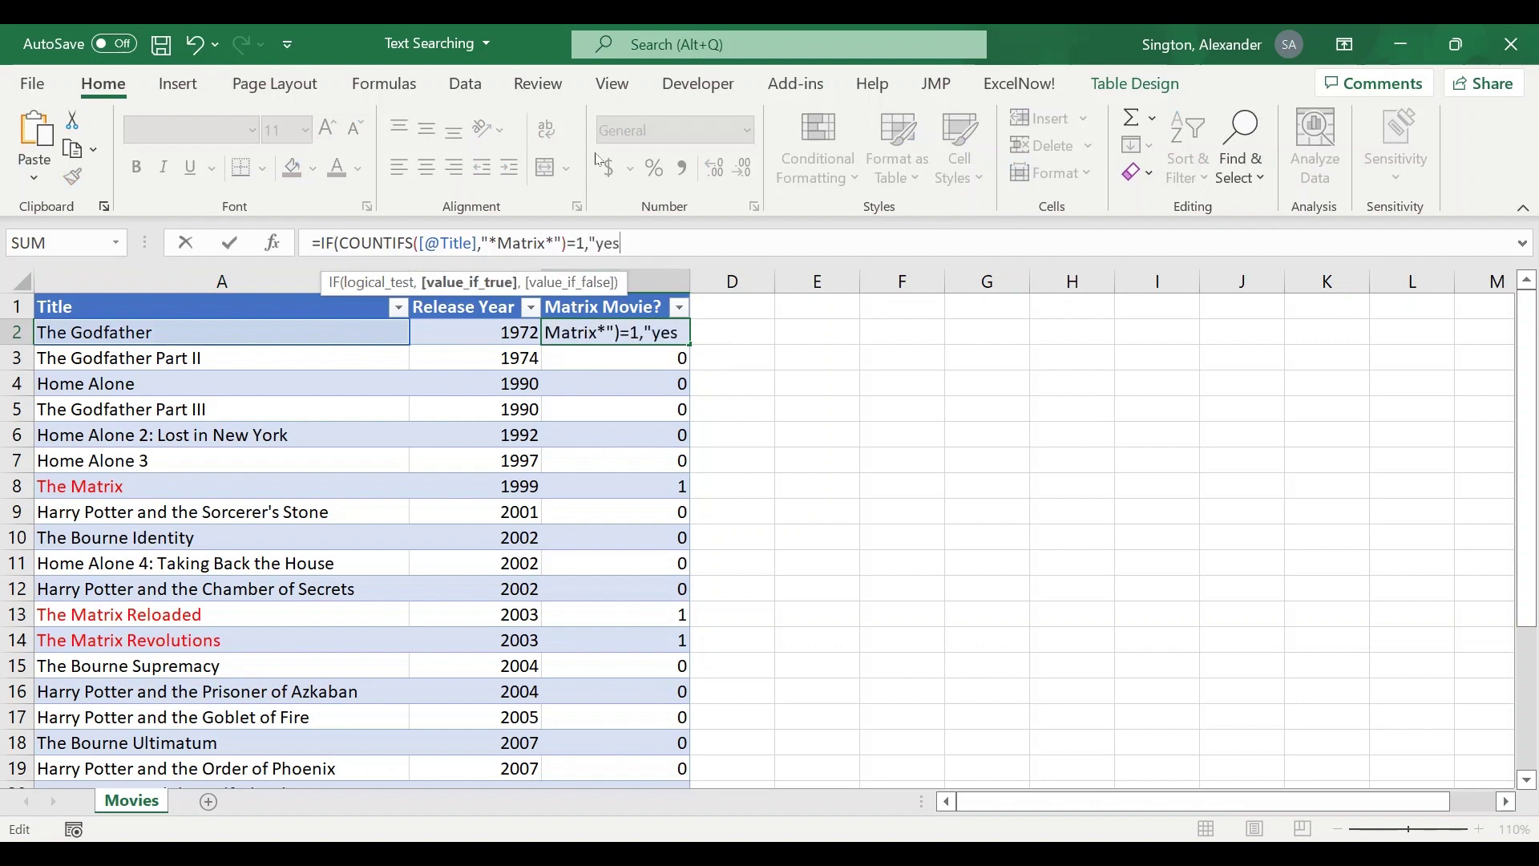
pyautogui.write('",')
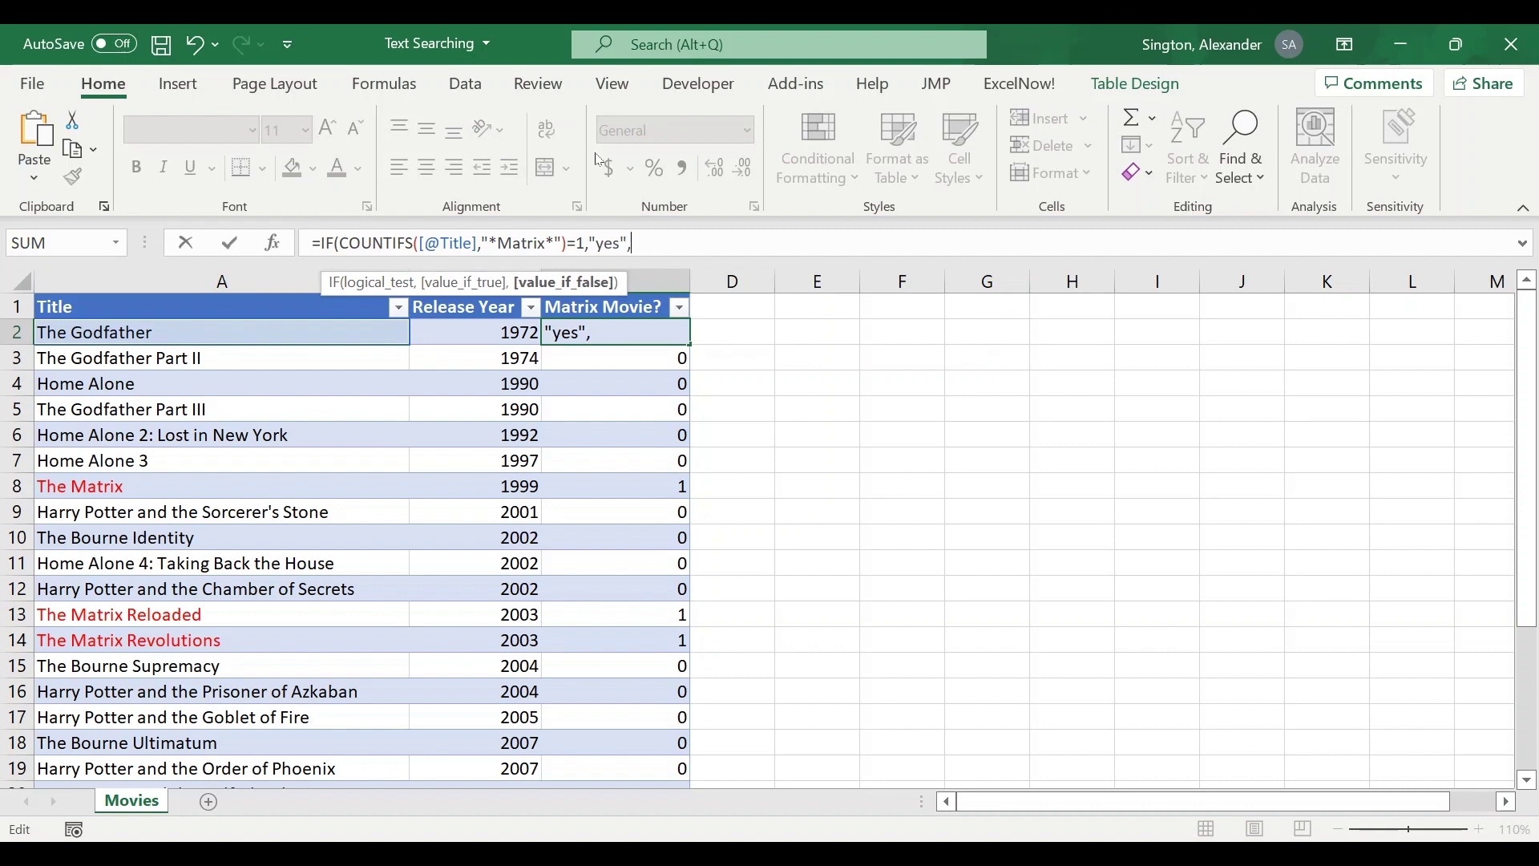
pyautogui.write('"no"')
pyautogui.press('Return')
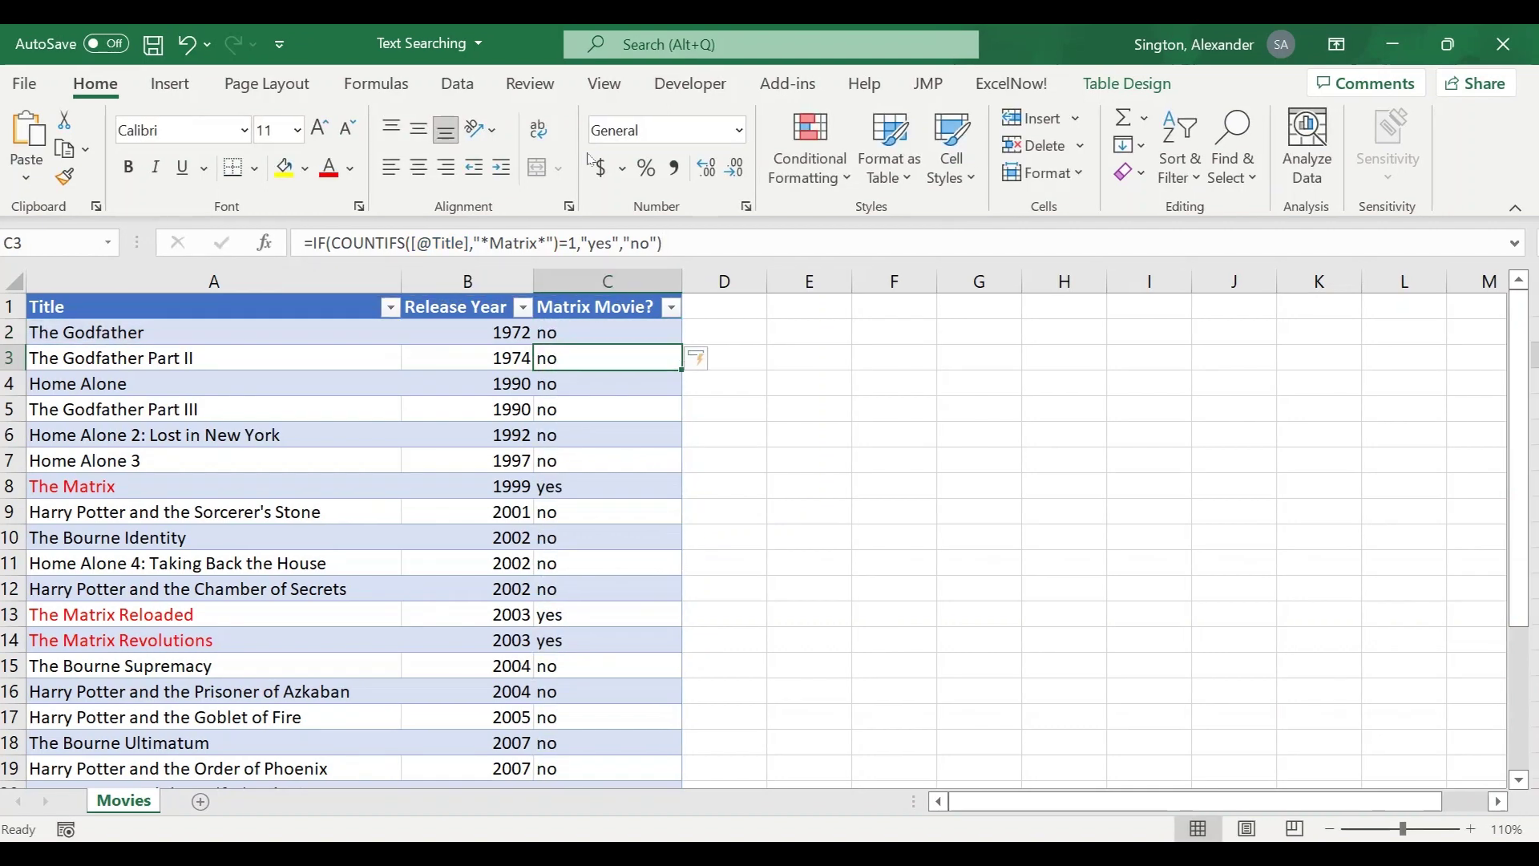
pyautogui.hotkey('ctrl', 'z')
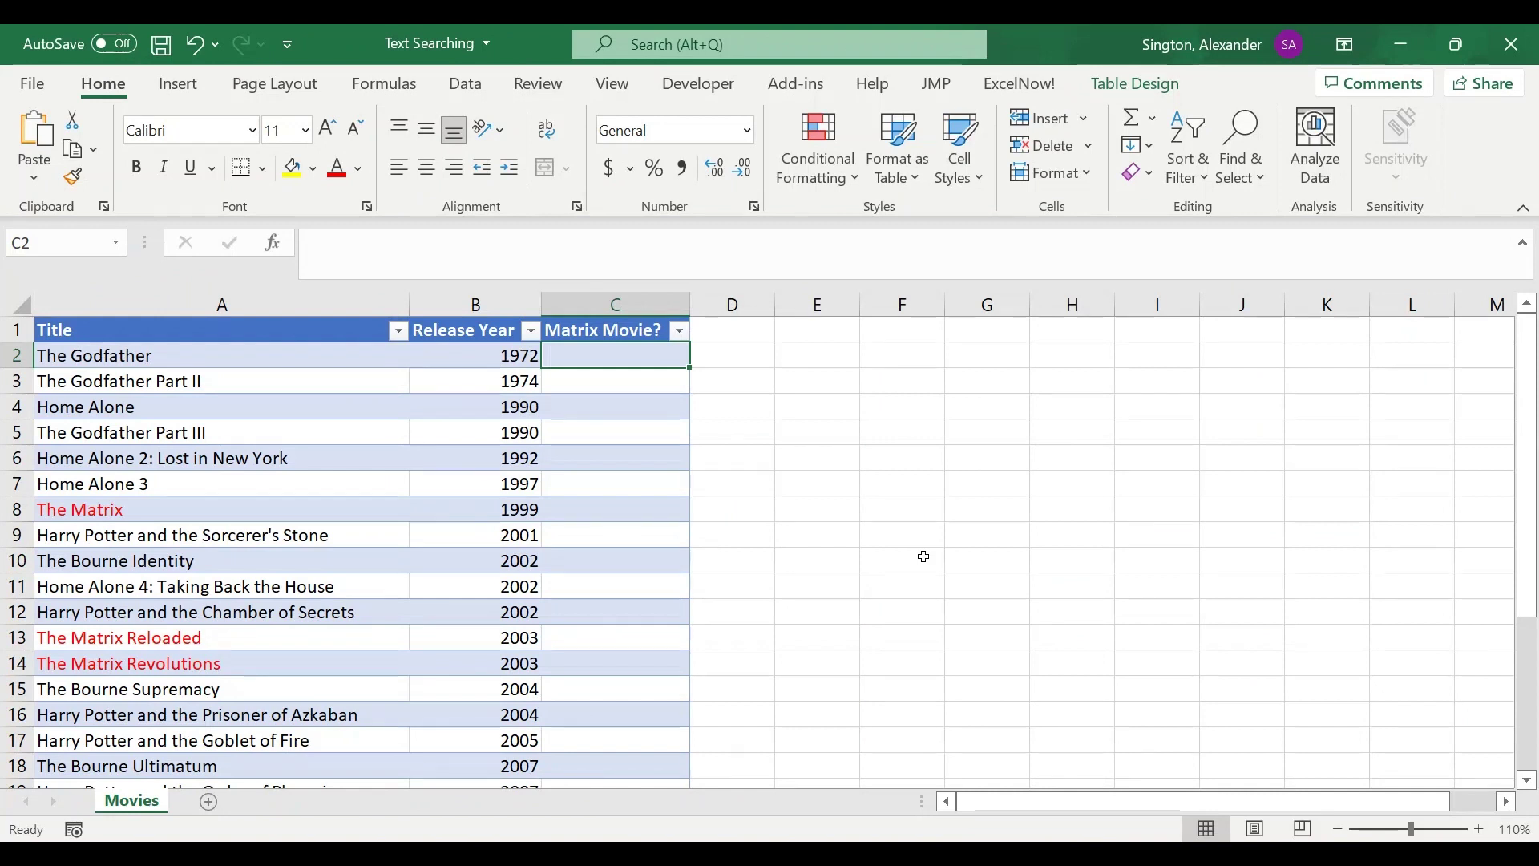
pyautogui.write('=sea')
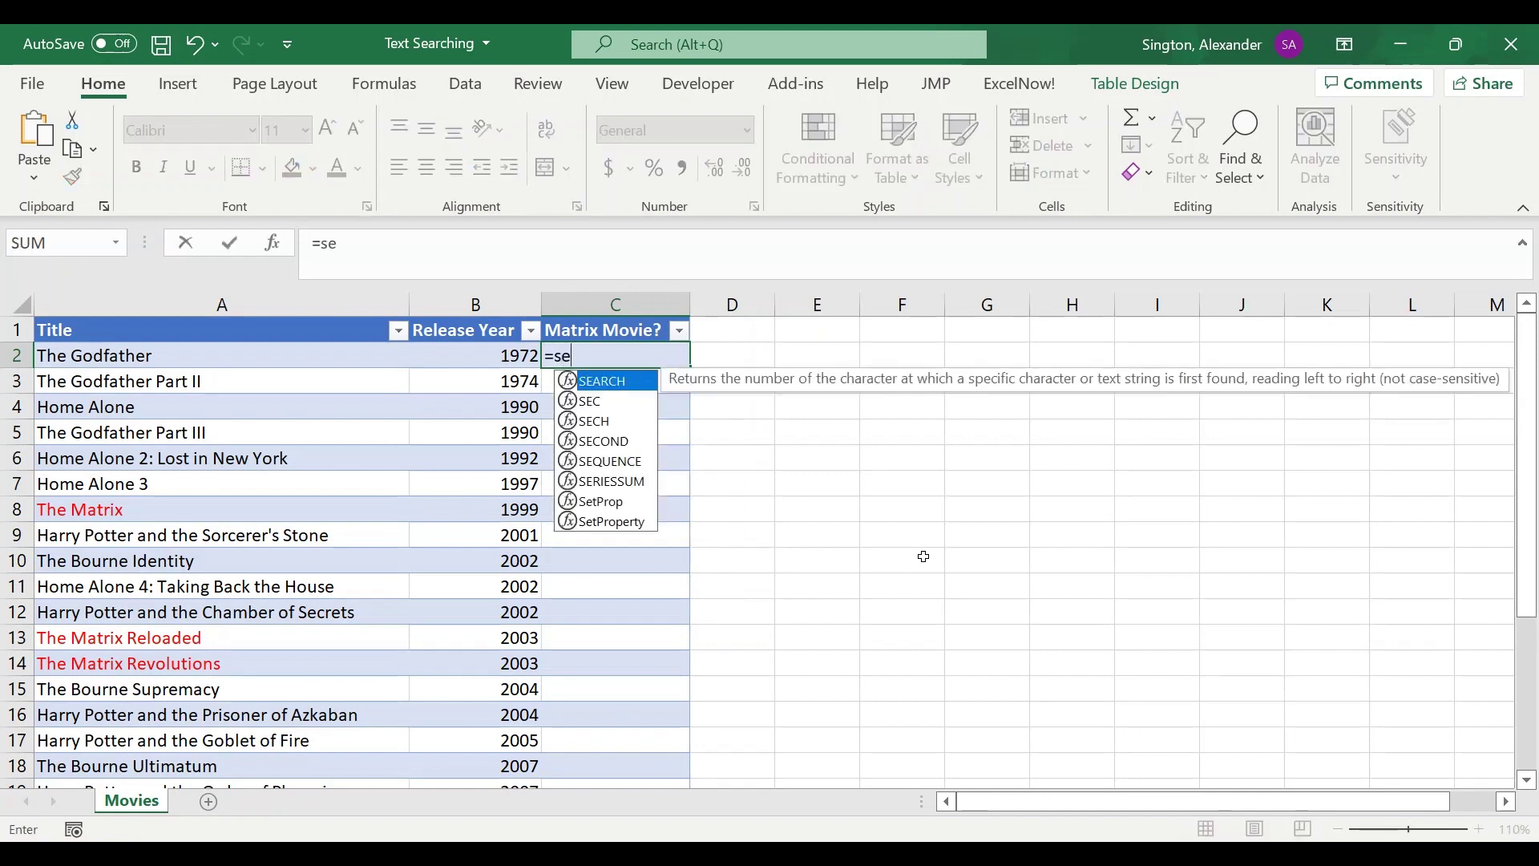
pyautogui.press('Tab')
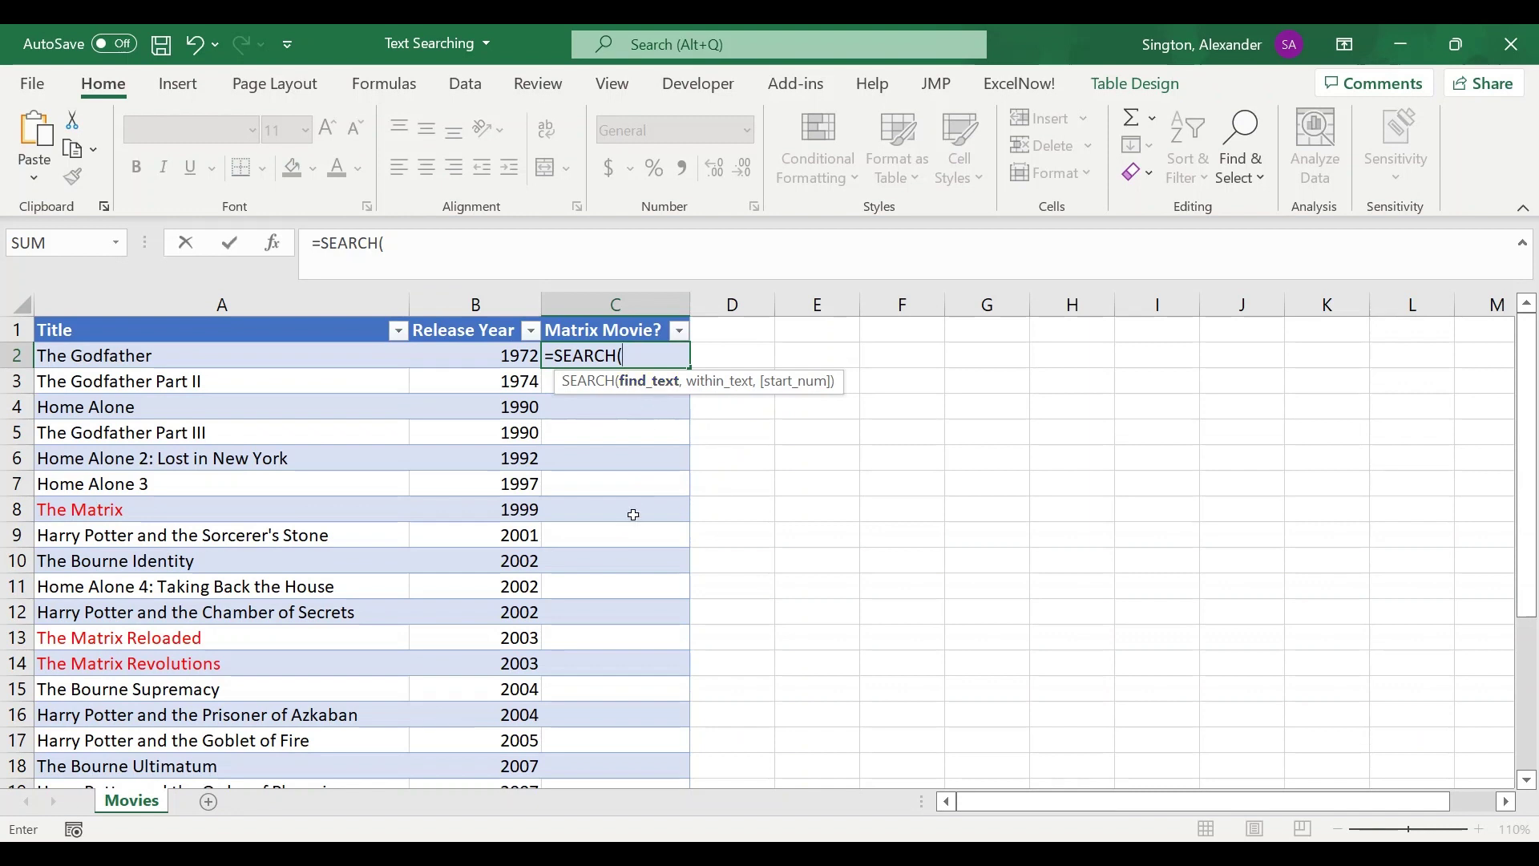
pyautogui.write('"matrix"')
pyautogui.click(474, 244)
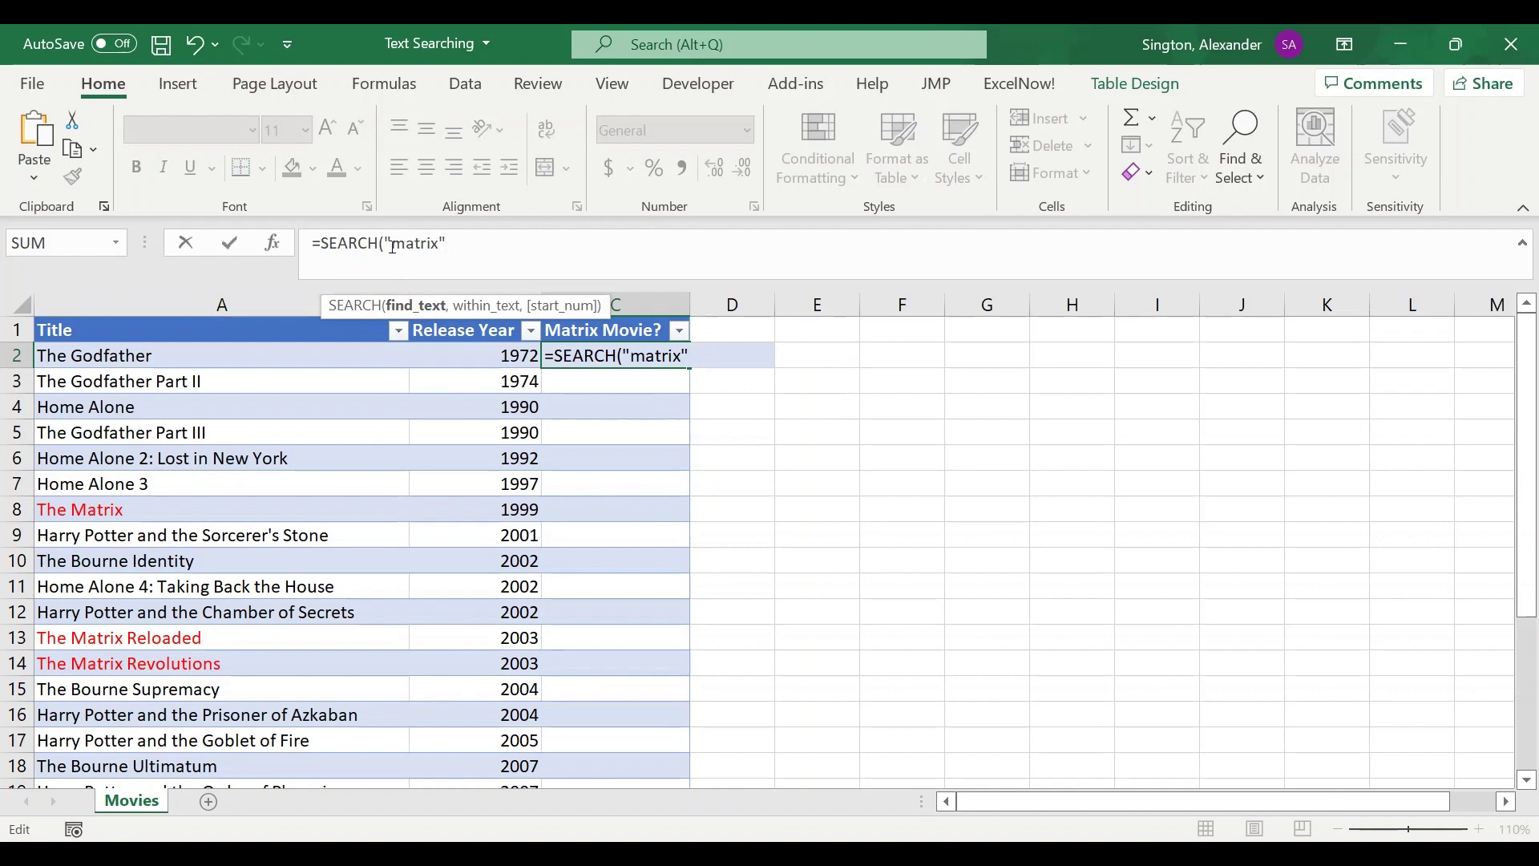
pyautogui.moveTo(392, 246); pyautogui.dragTo(443, 245)
pyautogui.click(478, 244)
pyautogui.write(',')
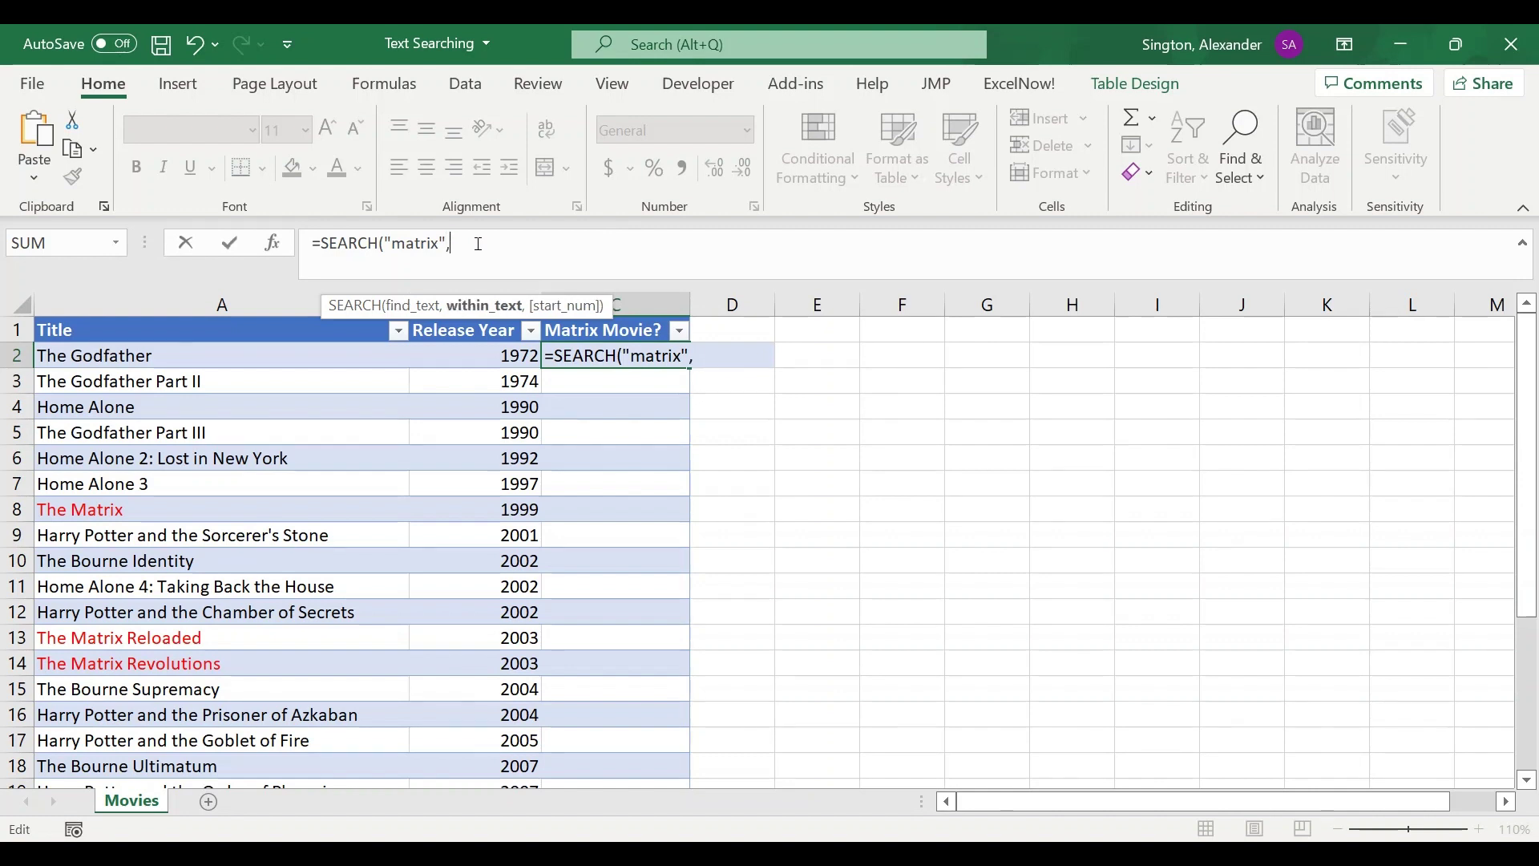
pyautogui.click(176, 357)
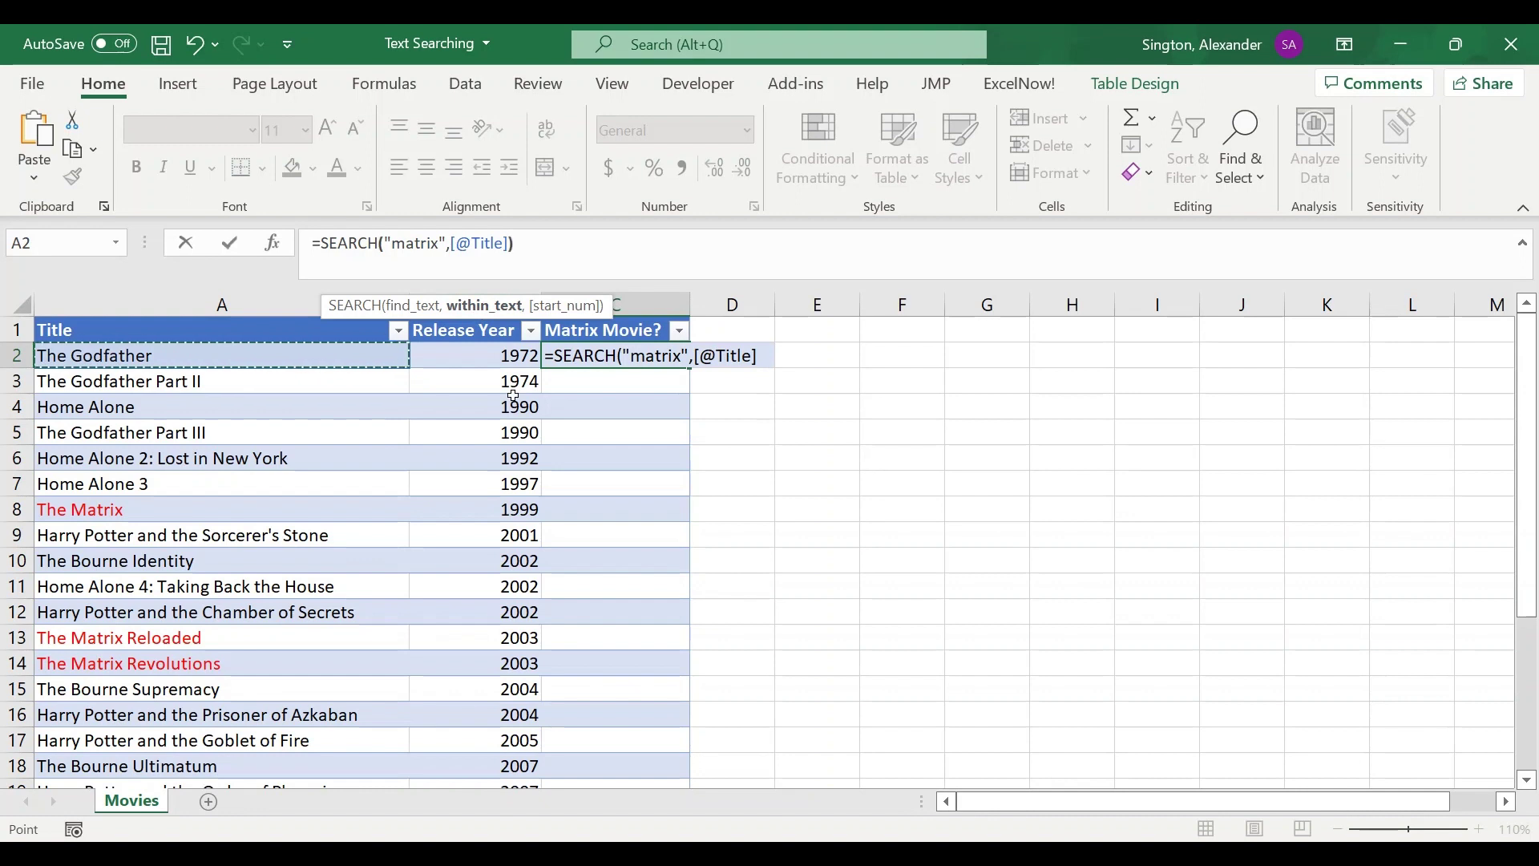
pyautogui.write(')')
pyautogui.press('Return')
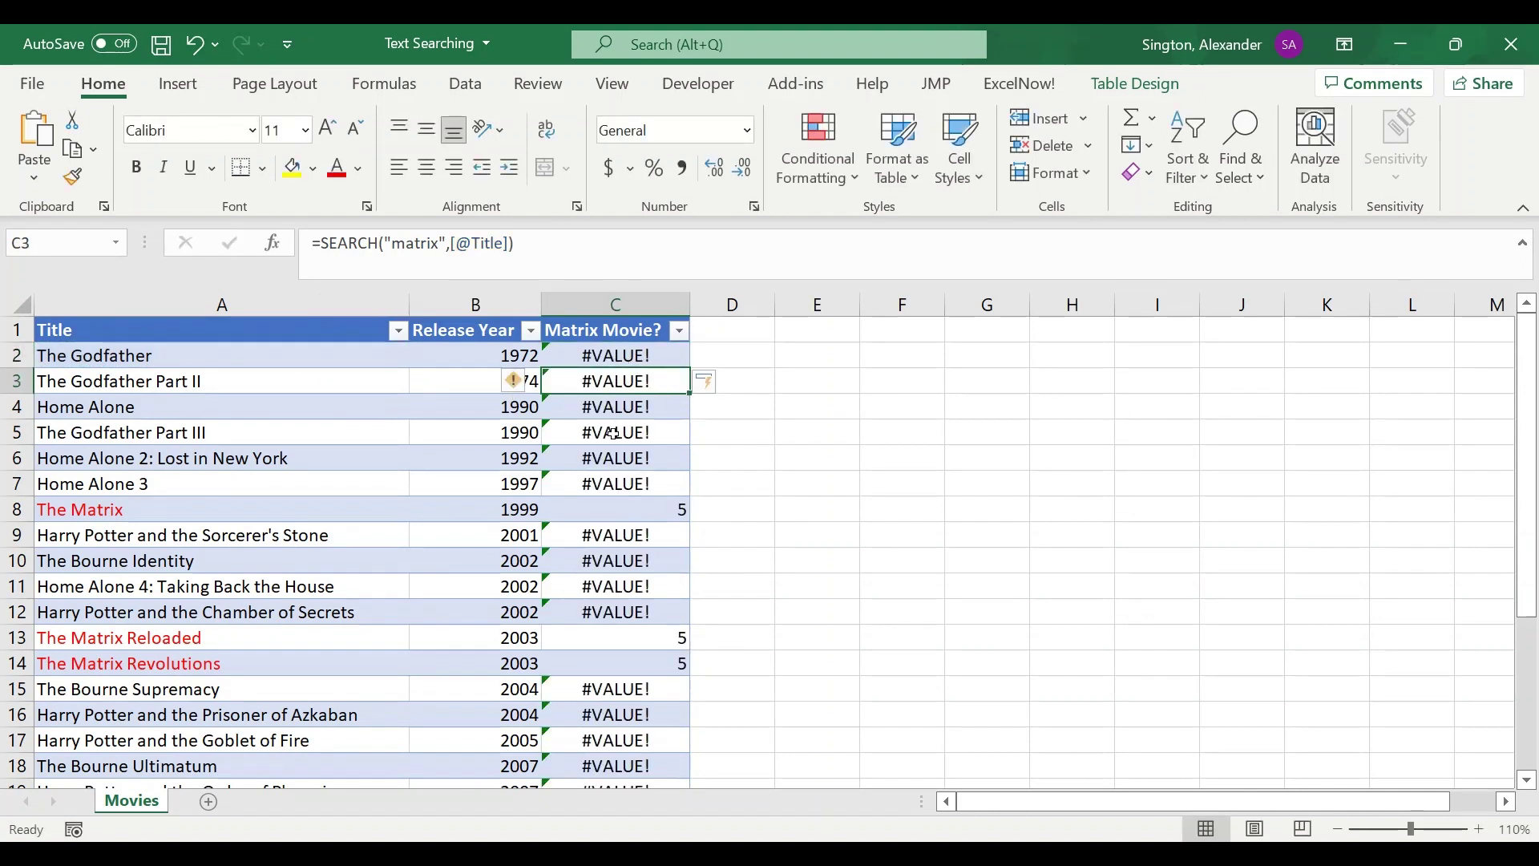
# - Review the #VALUE! errors and the 5 returned for The Matrix in C8
pyautogui.click(607, 355)
pyautogui.moveTo(608, 355); pyautogui.dragTo(645, 481)
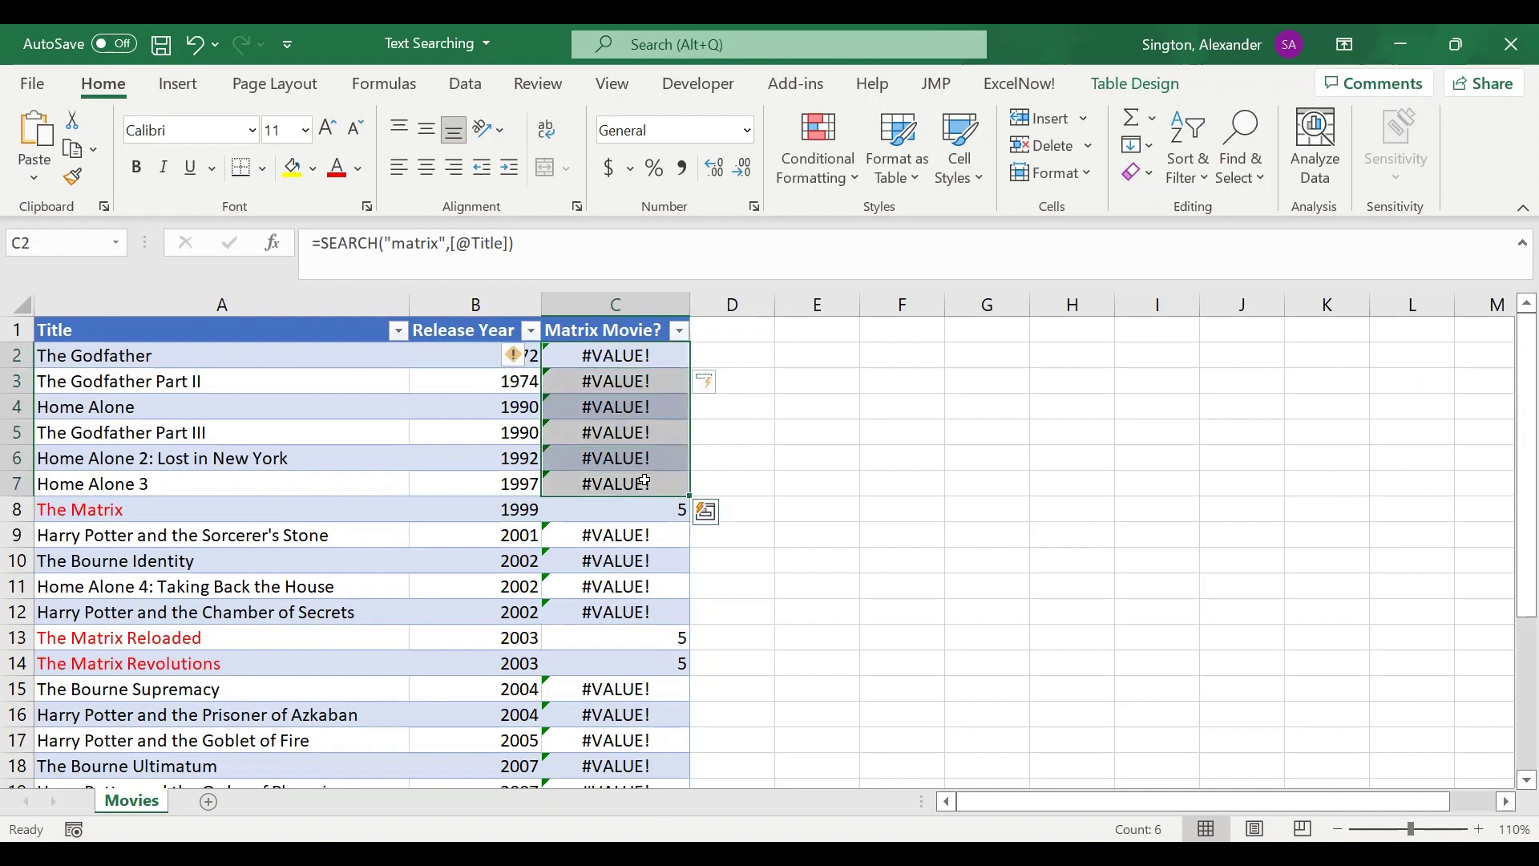
pyautogui.click(603, 510)
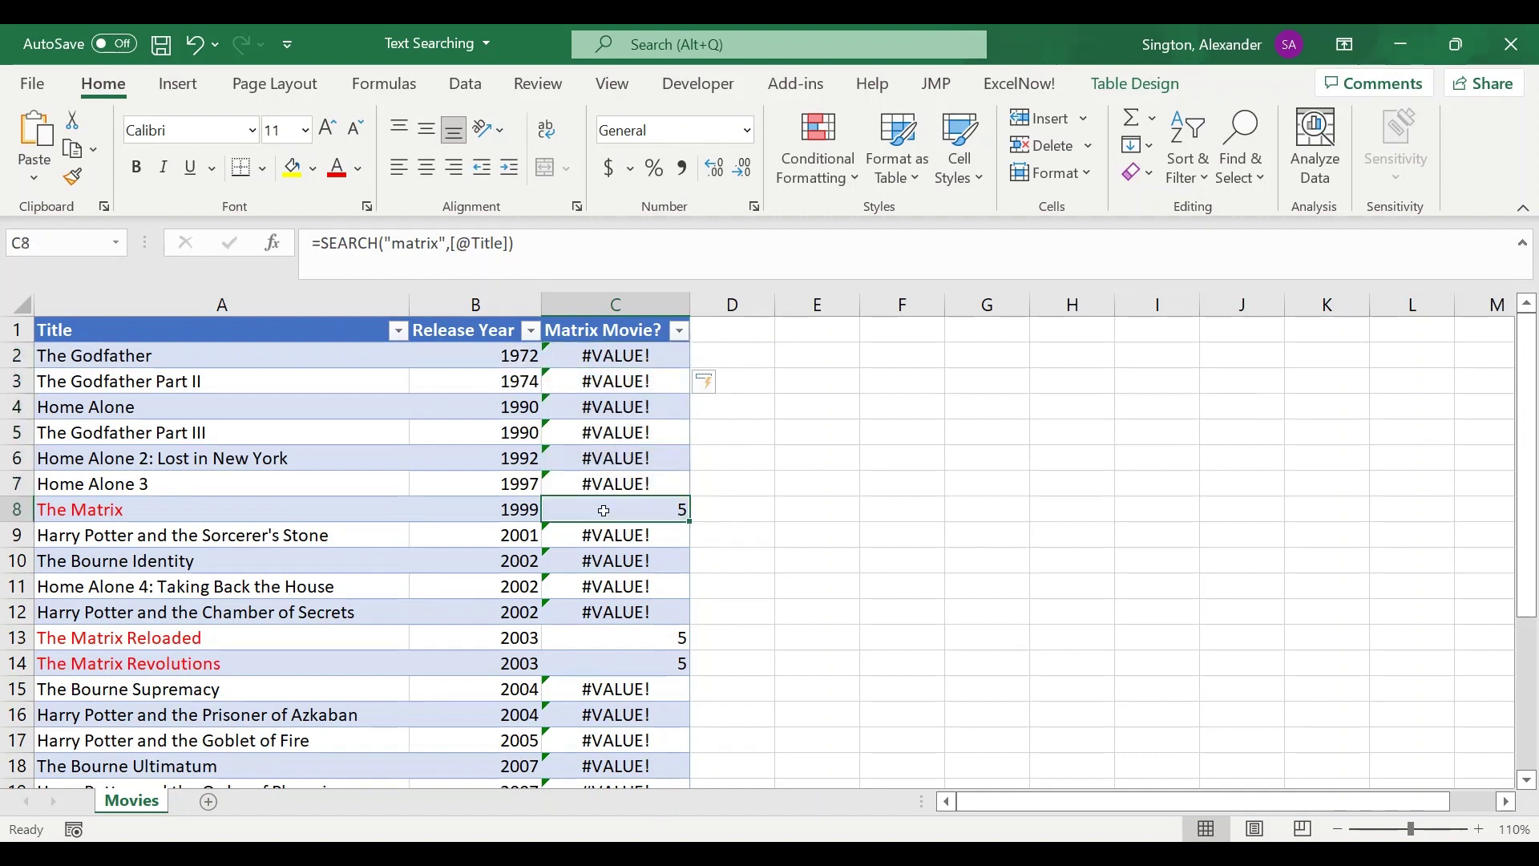
pyautogui.click(174, 507)
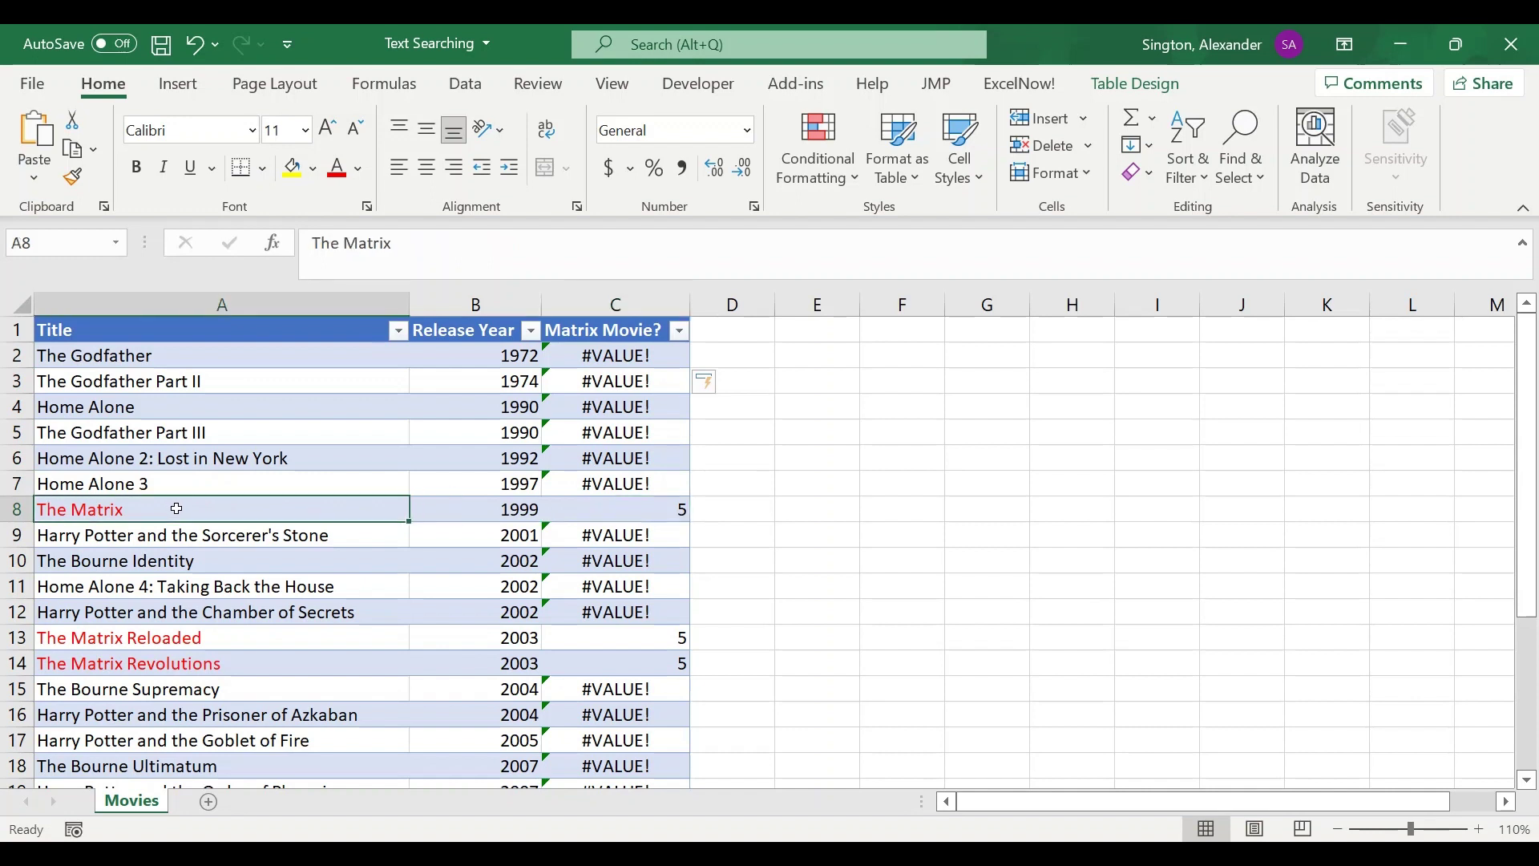
pyautogui.click(313, 248)
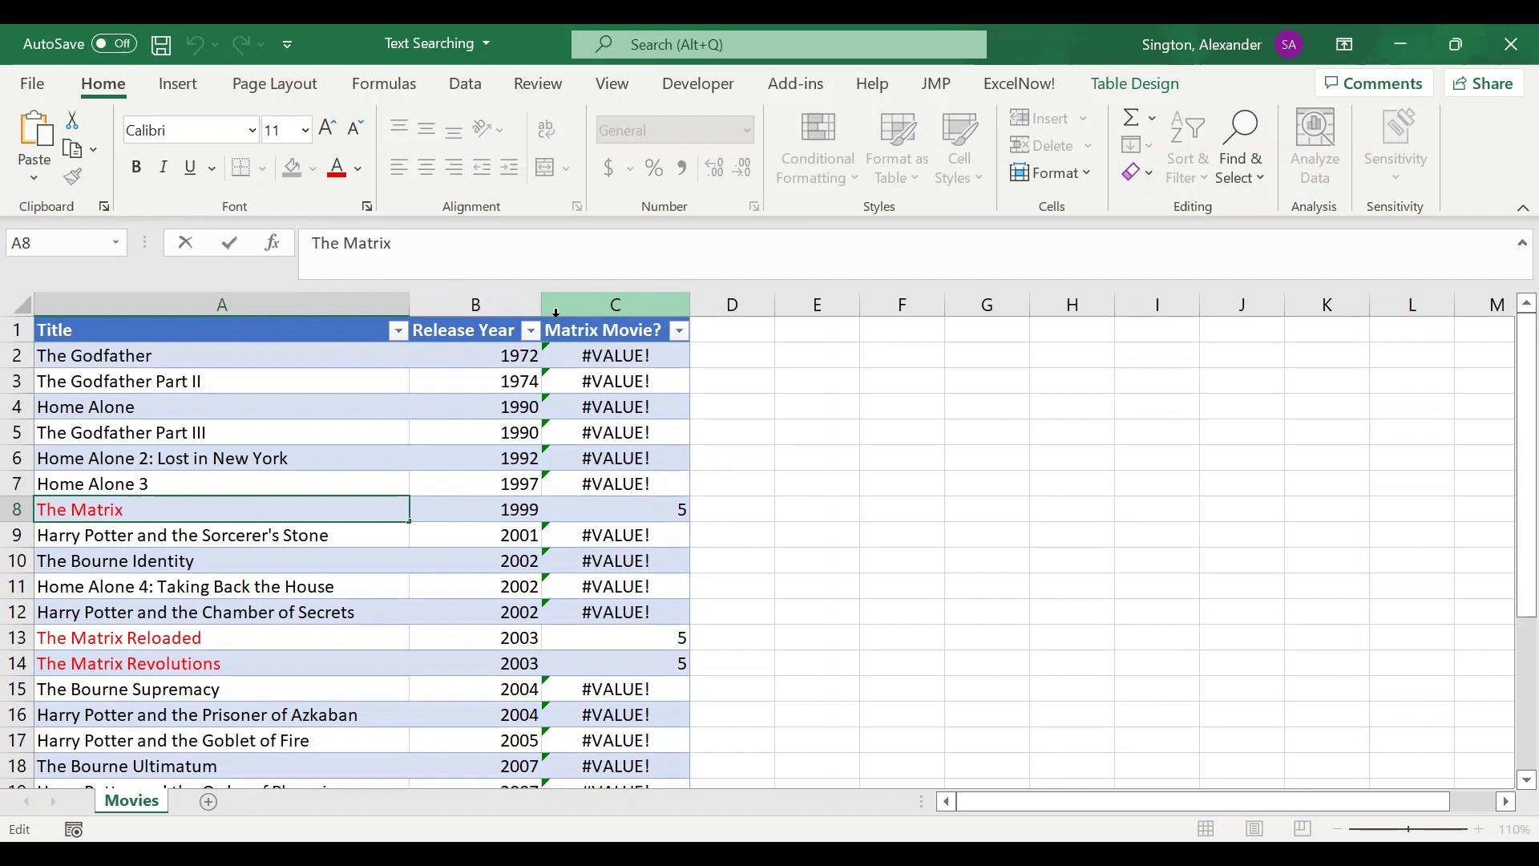
pyautogui.hotkey('shift', 'Right')
pyautogui.hotkey('shift', 'Right')
pyautogui.hotkey('shift', 'Right')
pyautogui.hotkey('shift', 'Right')
pyautogui.press('Return')
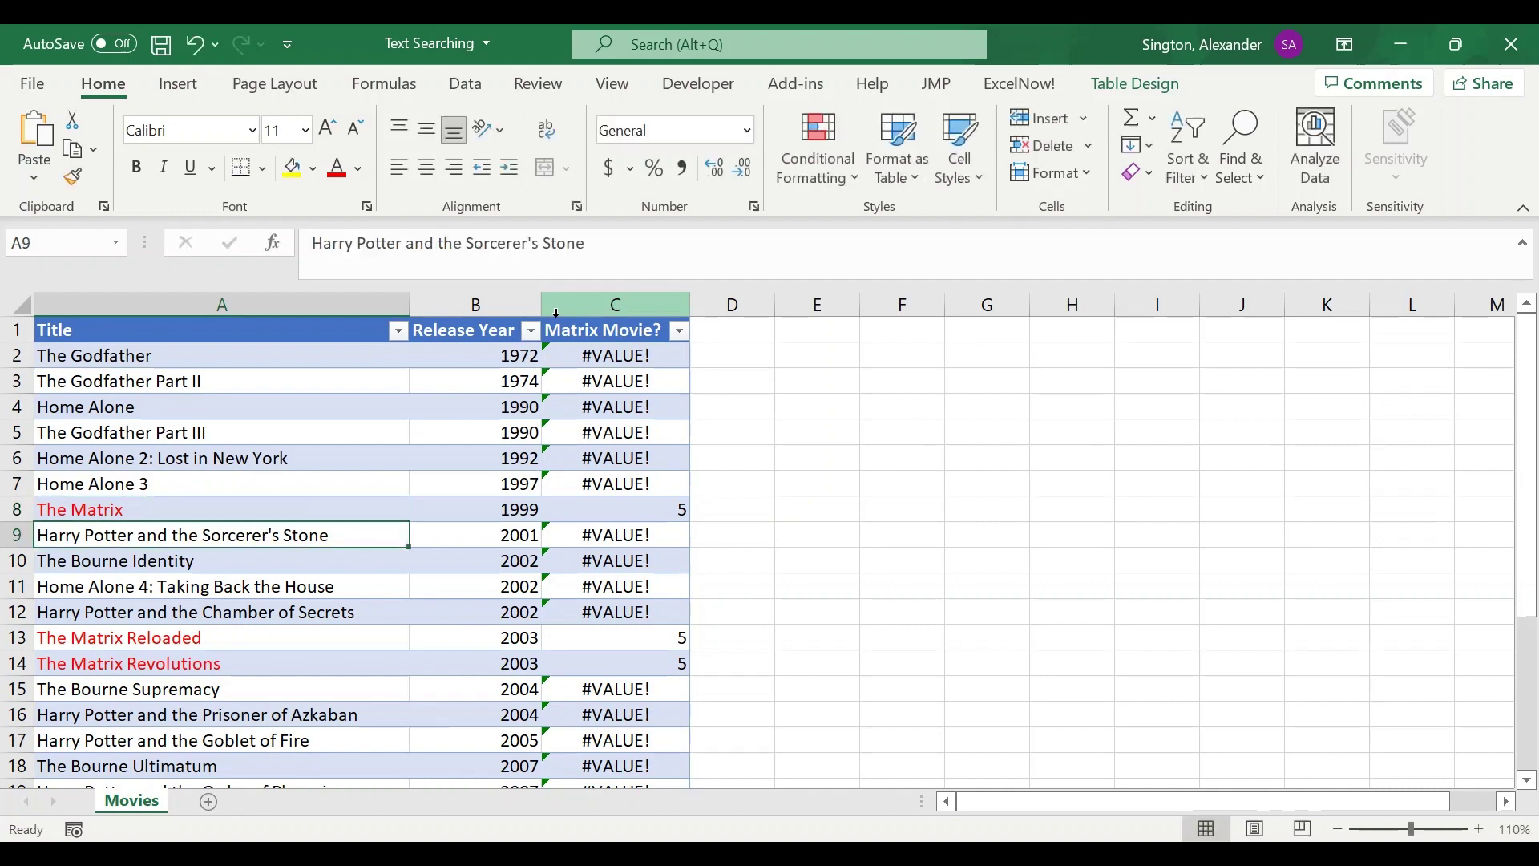
pyautogui.click(609, 359)
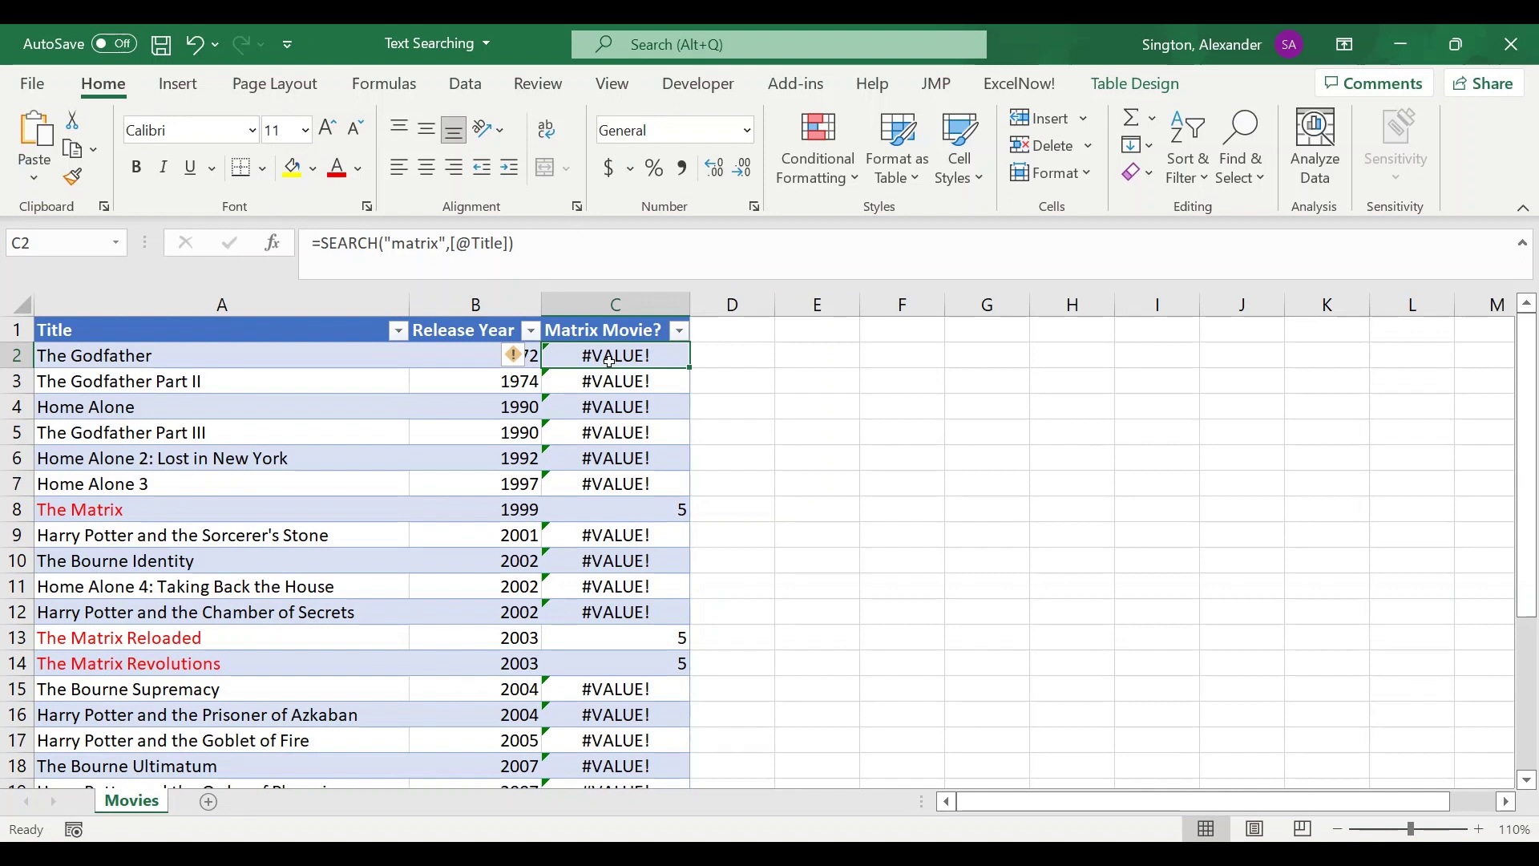
# - Wrap the SEARCH in ISNUMBER so the column shows TRUE/FALSE results
pyautogui.click(341, 251)
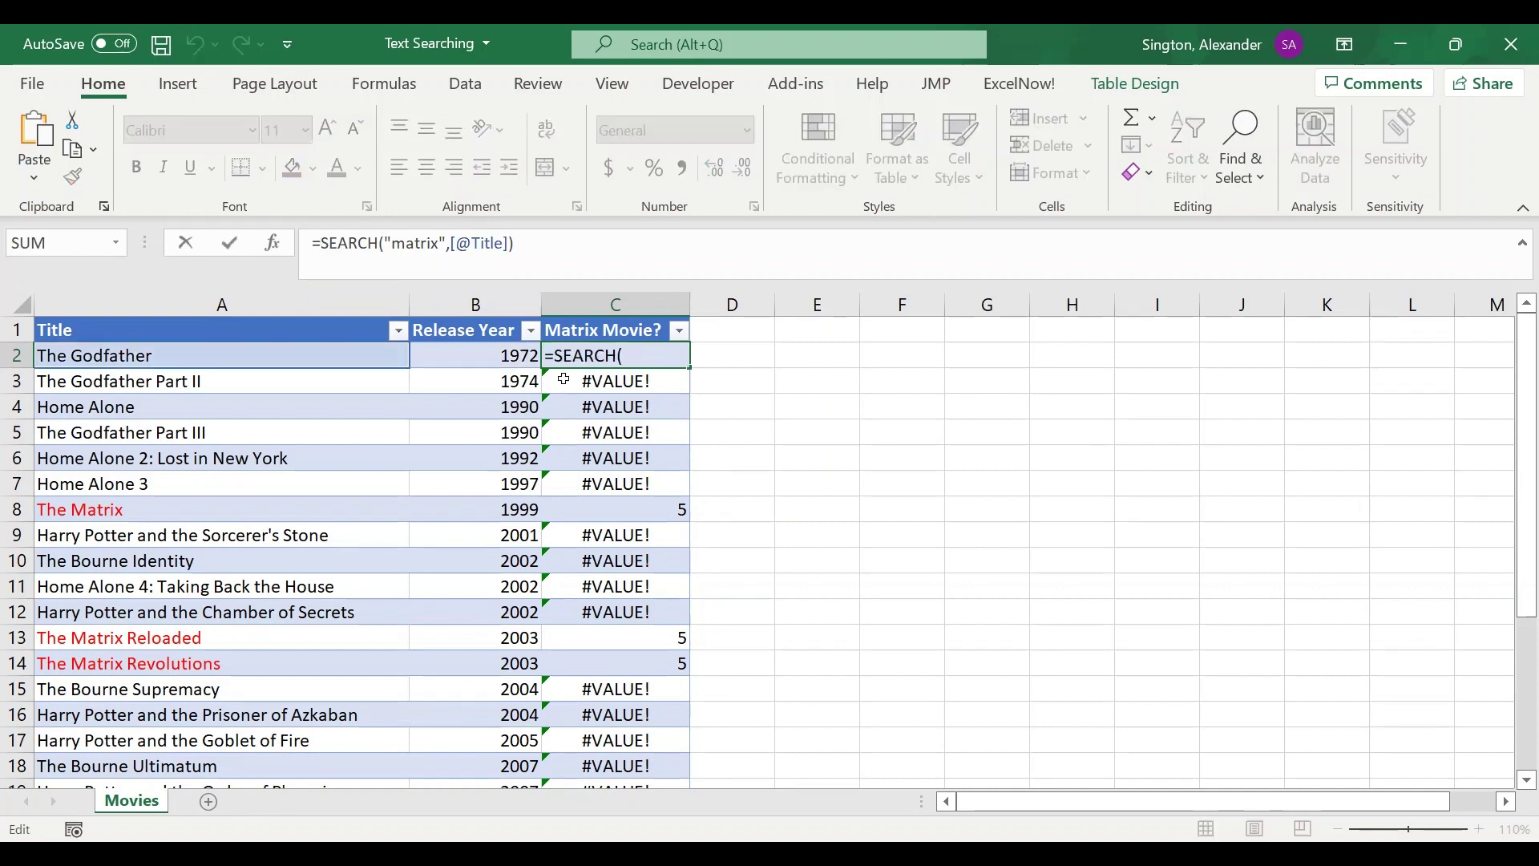
pyautogui.write('isnu')
pyautogui.press('Tab')
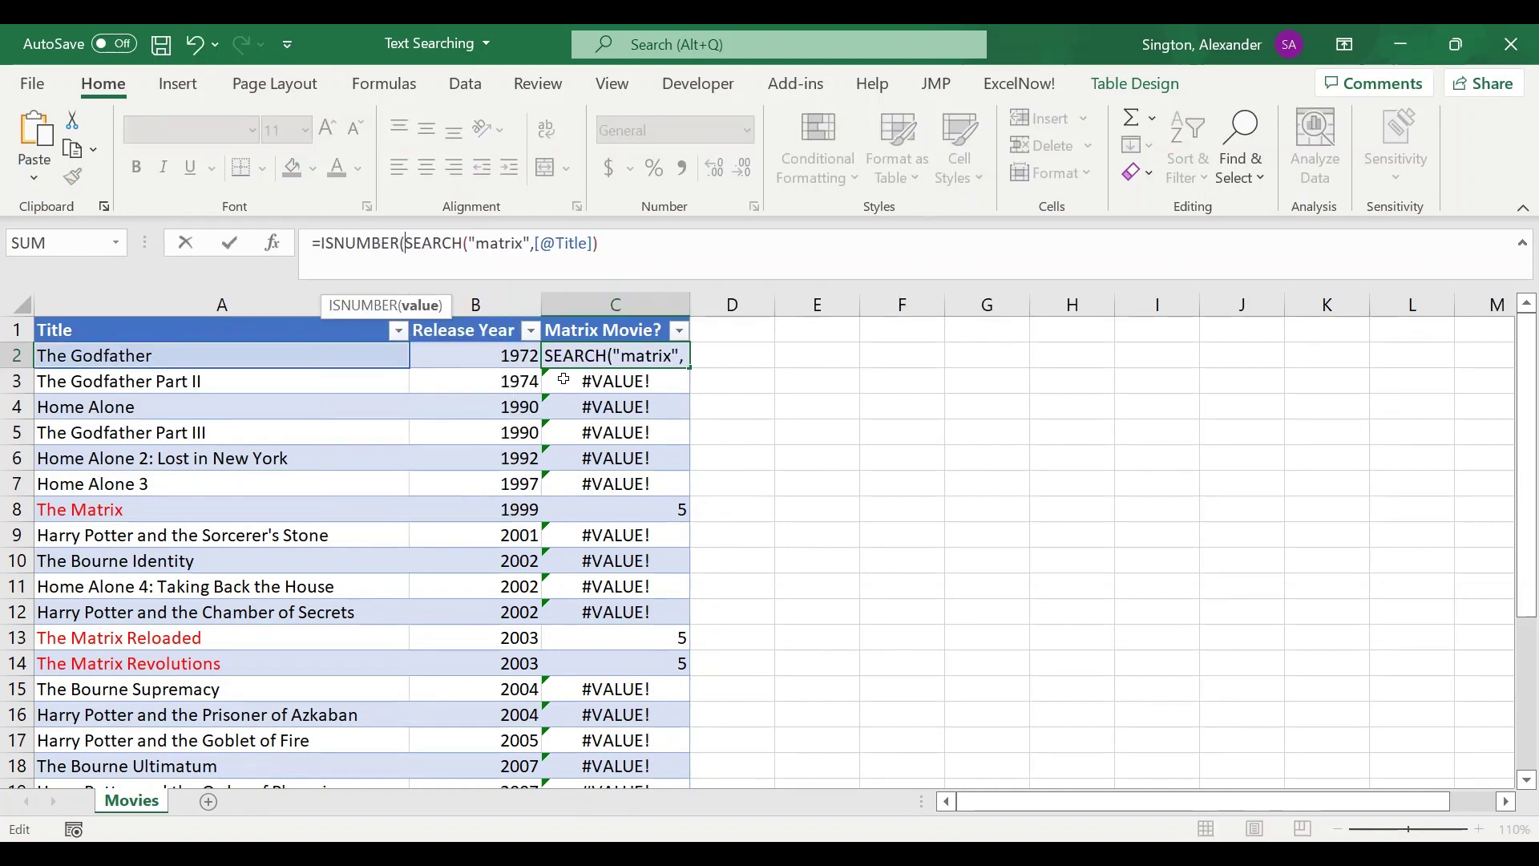
pyautogui.click(661, 242)
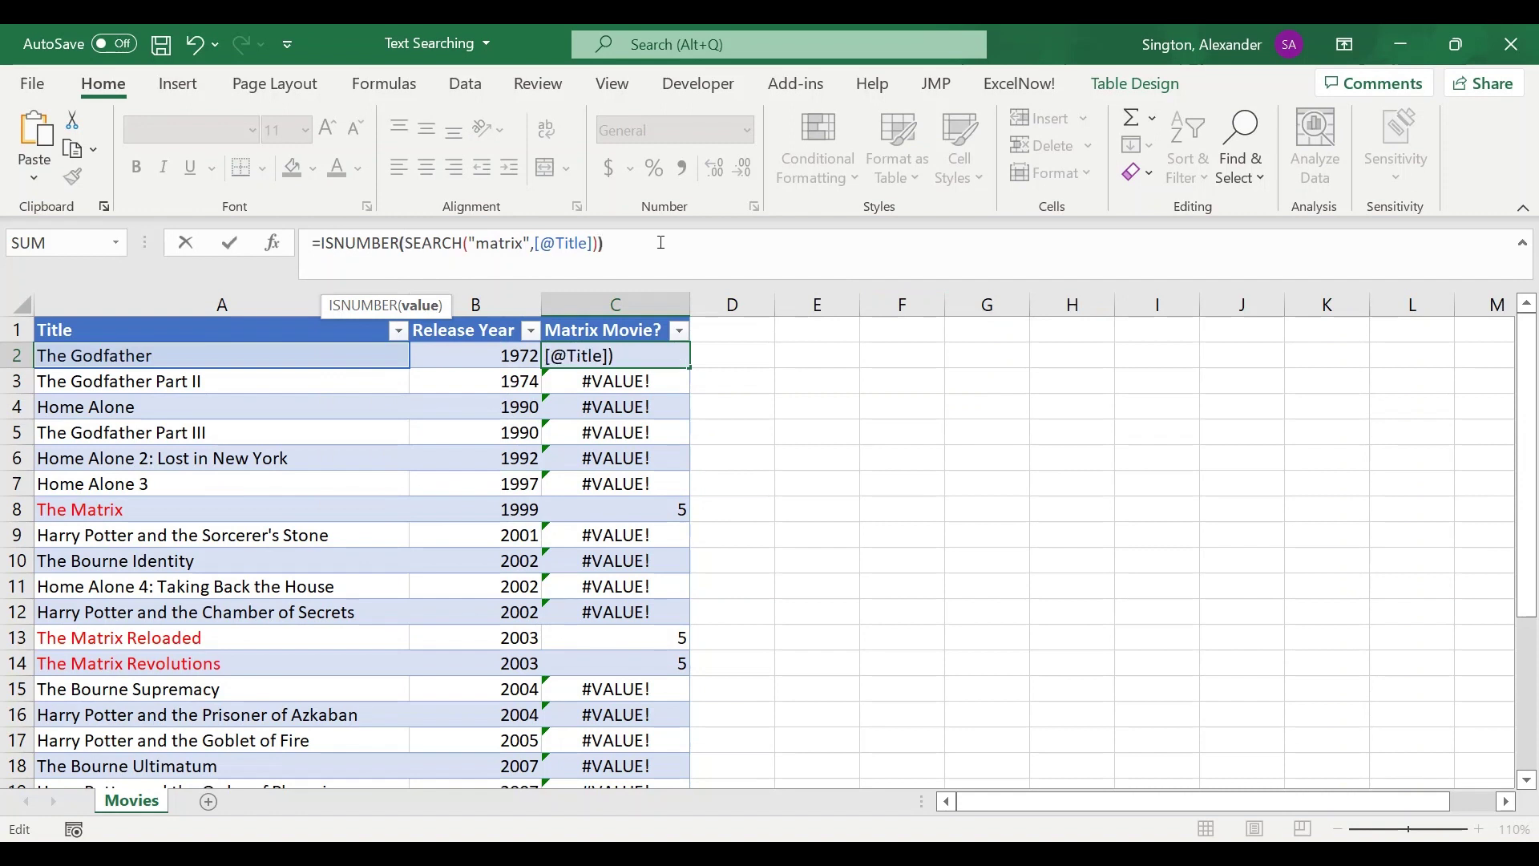
pyautogui.write(')')
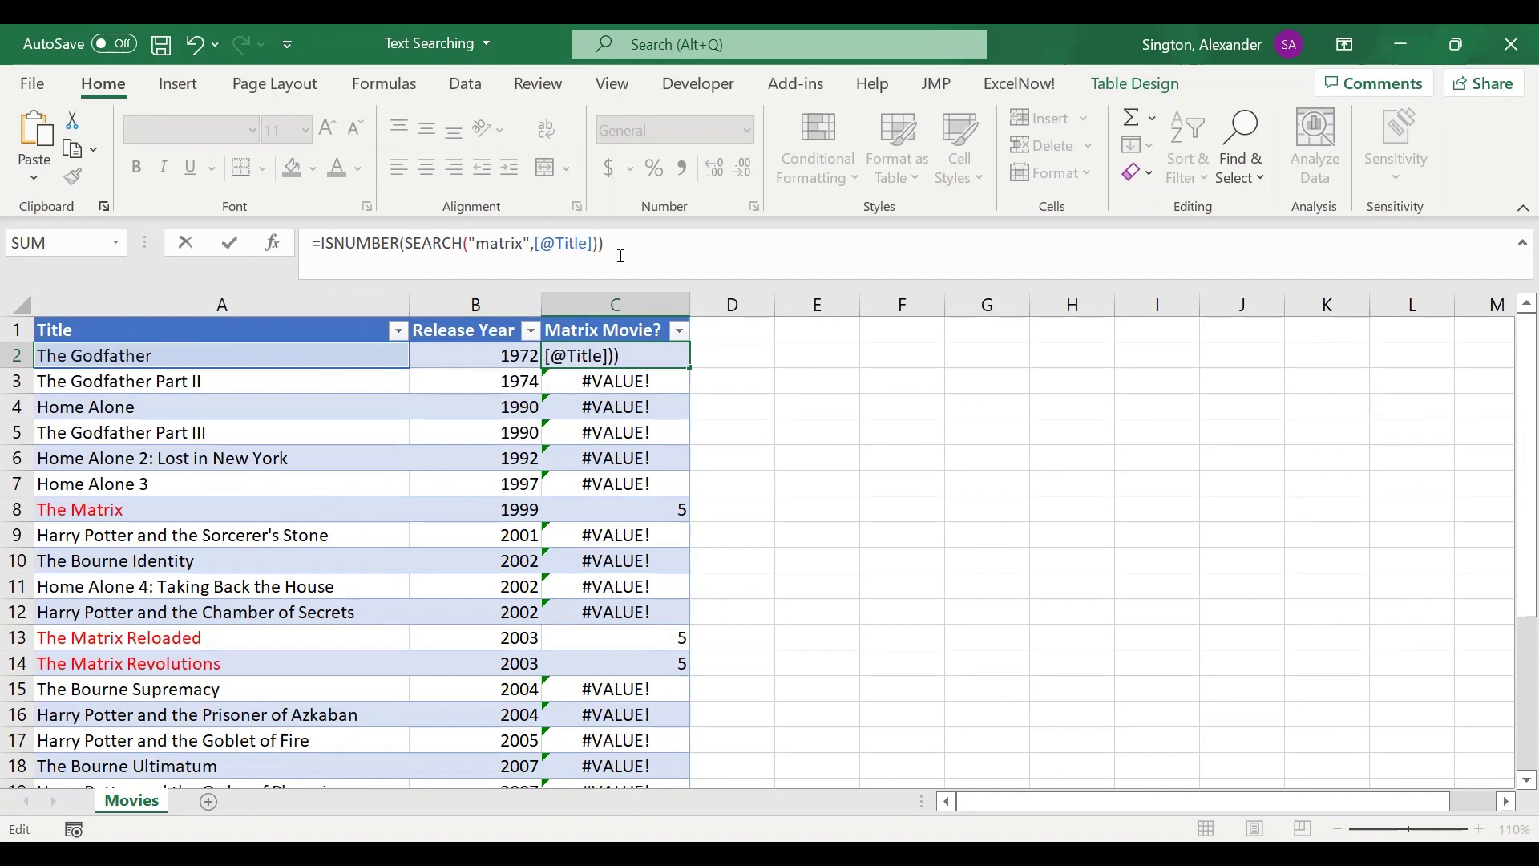
pyautogui.moveTo(407, 244); pyautogui.dragTo(603, 245)
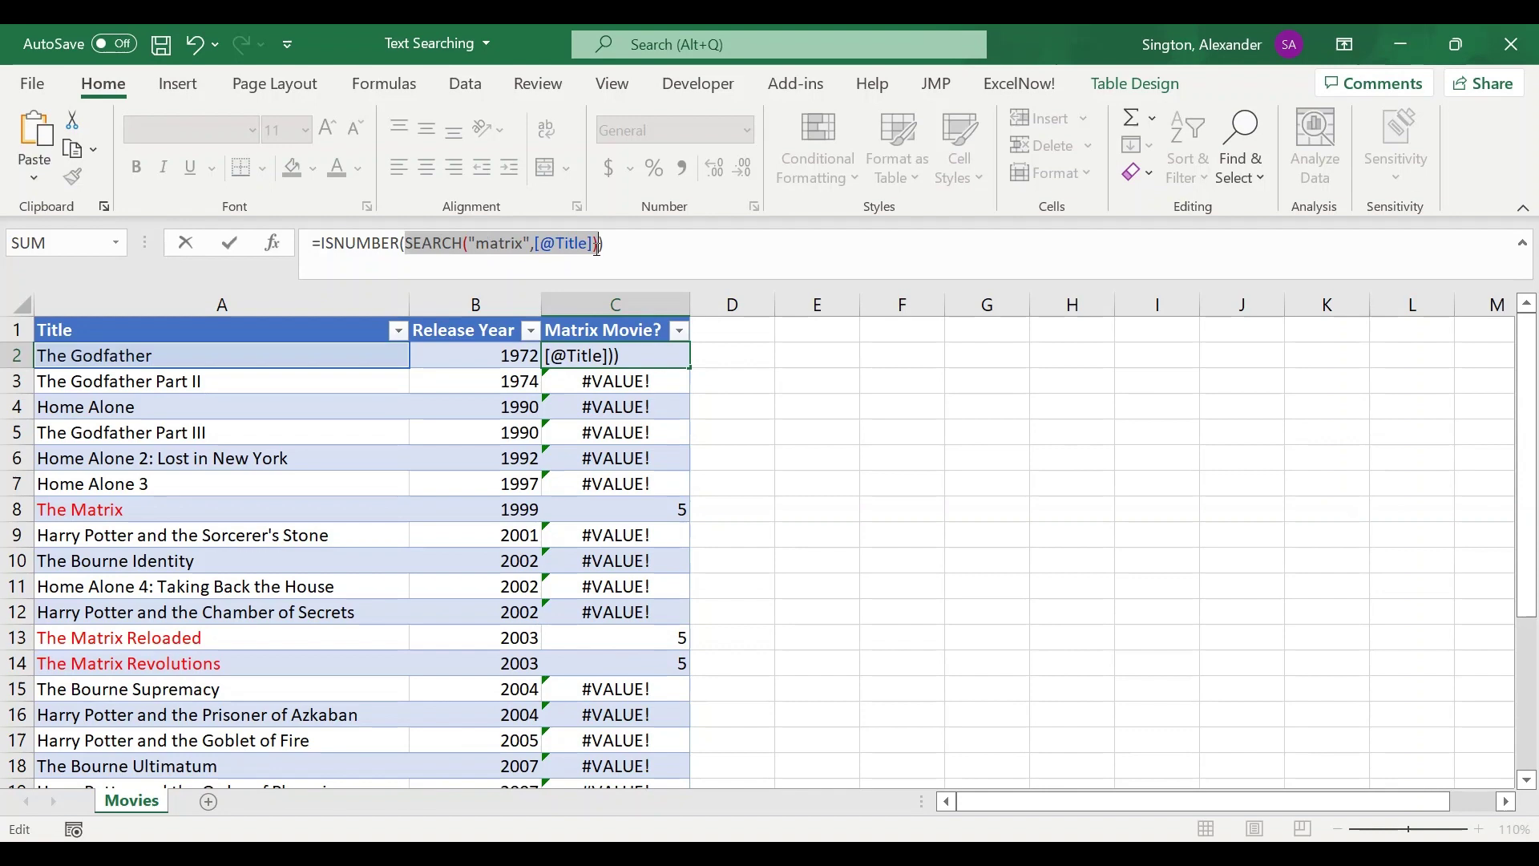
pyautogui.click(632, 249)
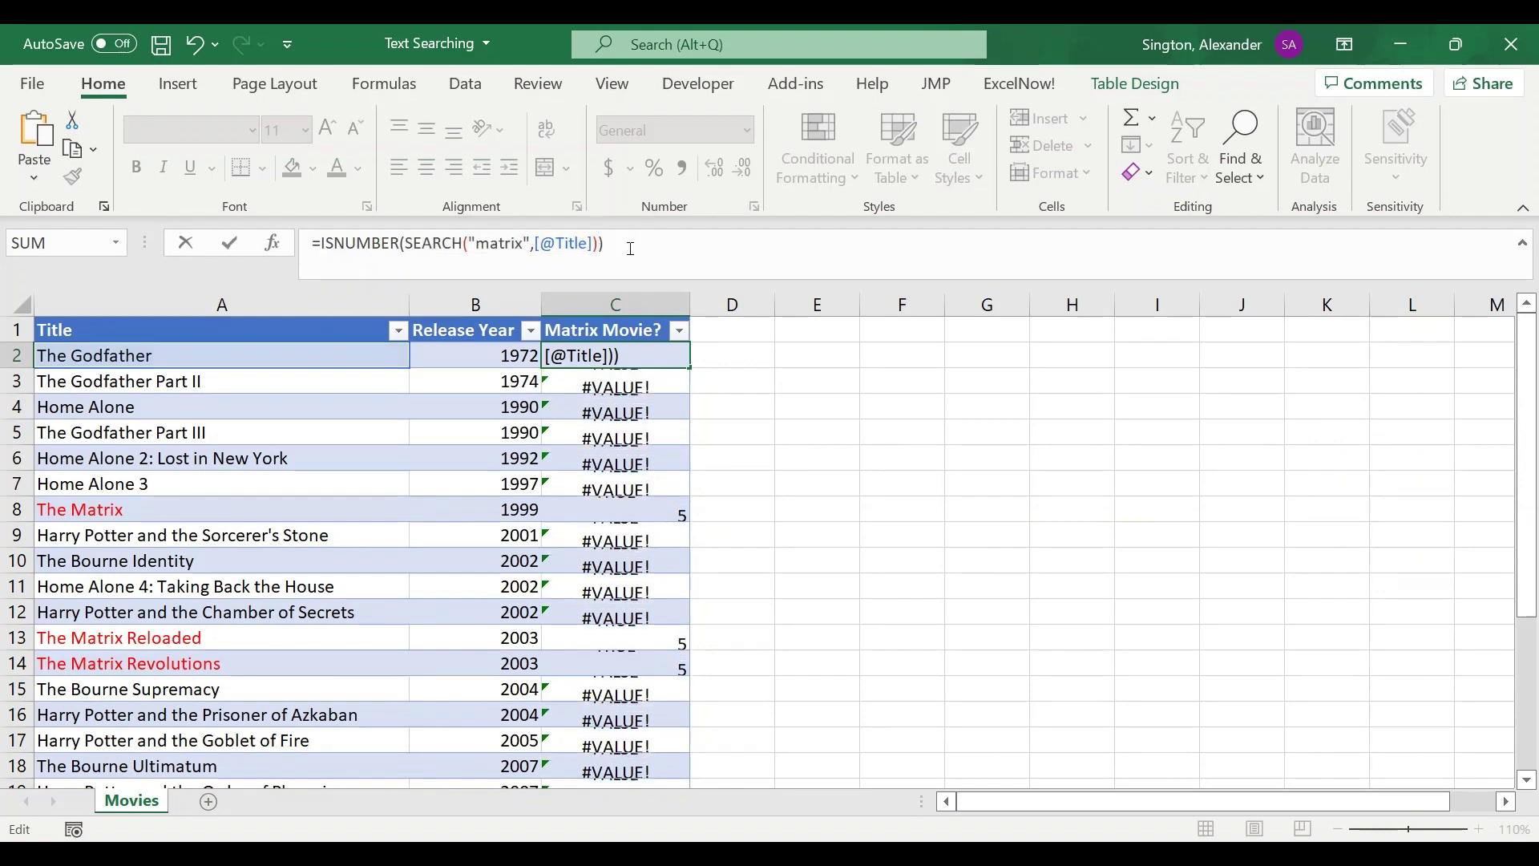
pyautogui.press('Return')
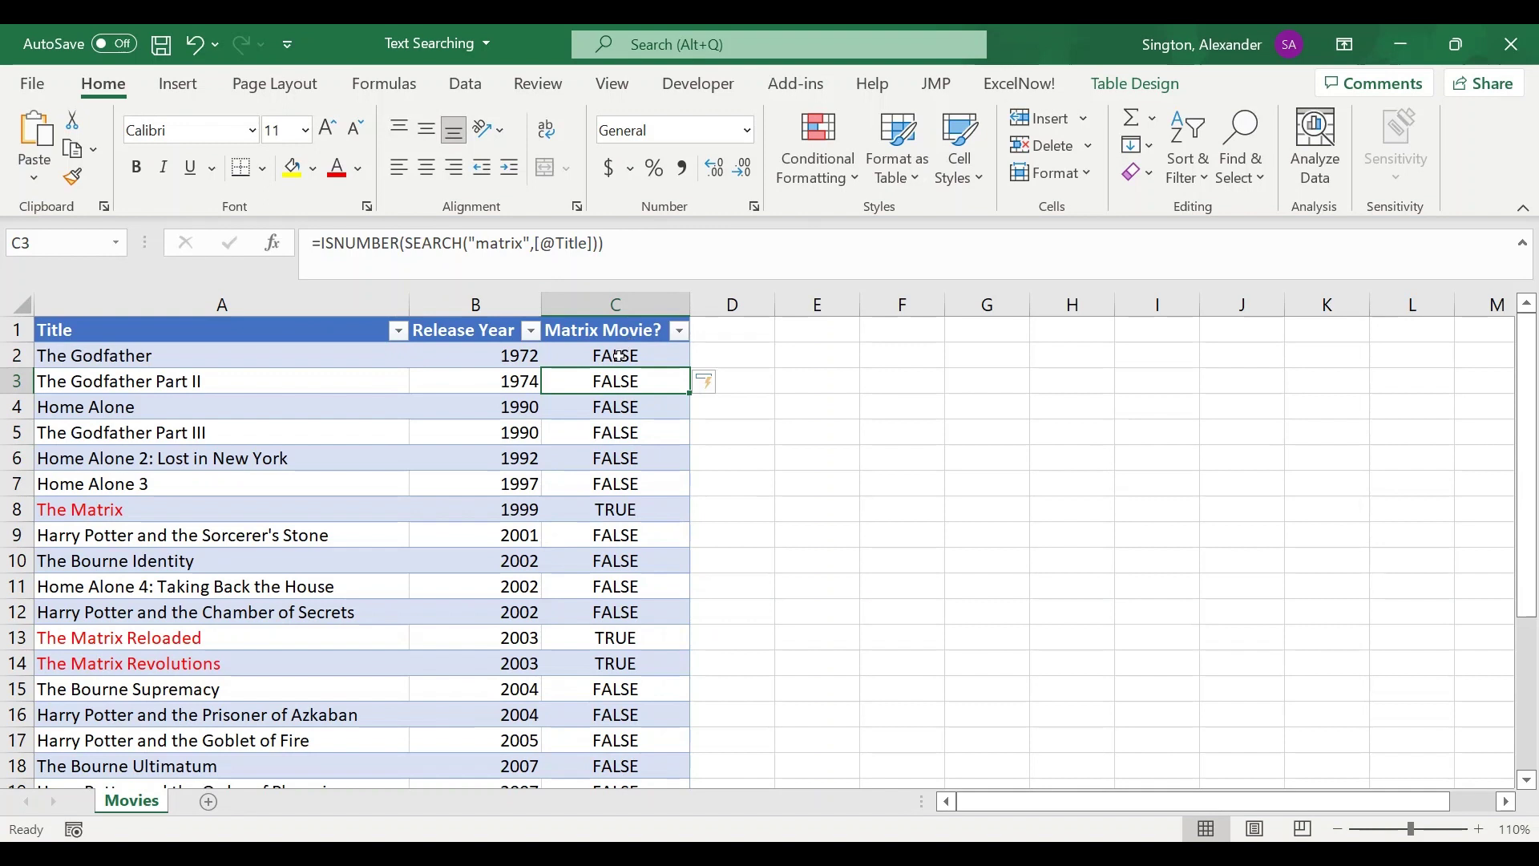
pyautogui.moveTo(620, 356); pyautogui.dragTo(617, 612)
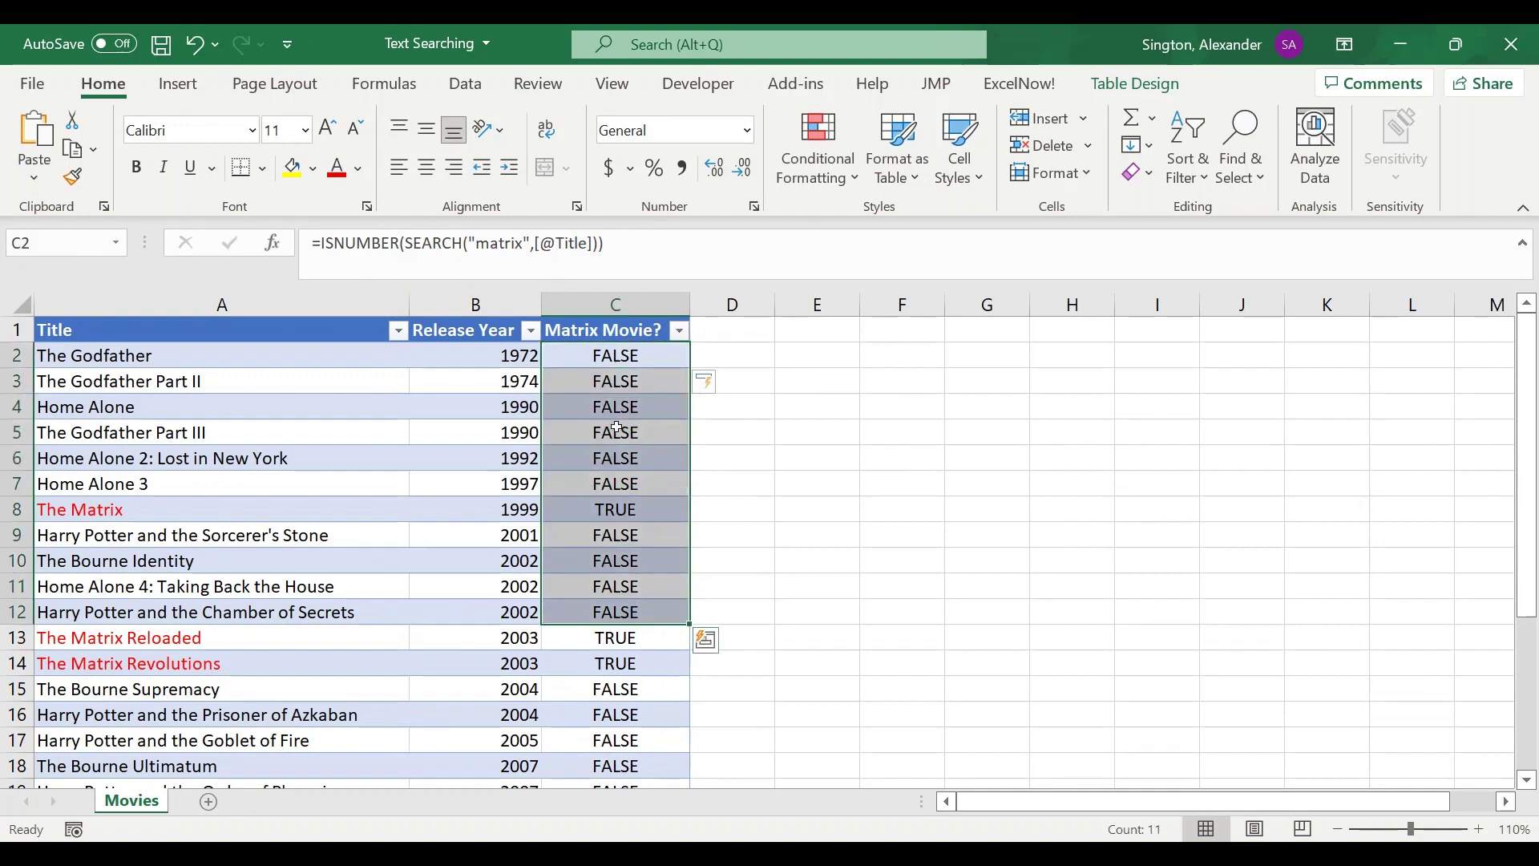
pyautogui.click(622, 362)
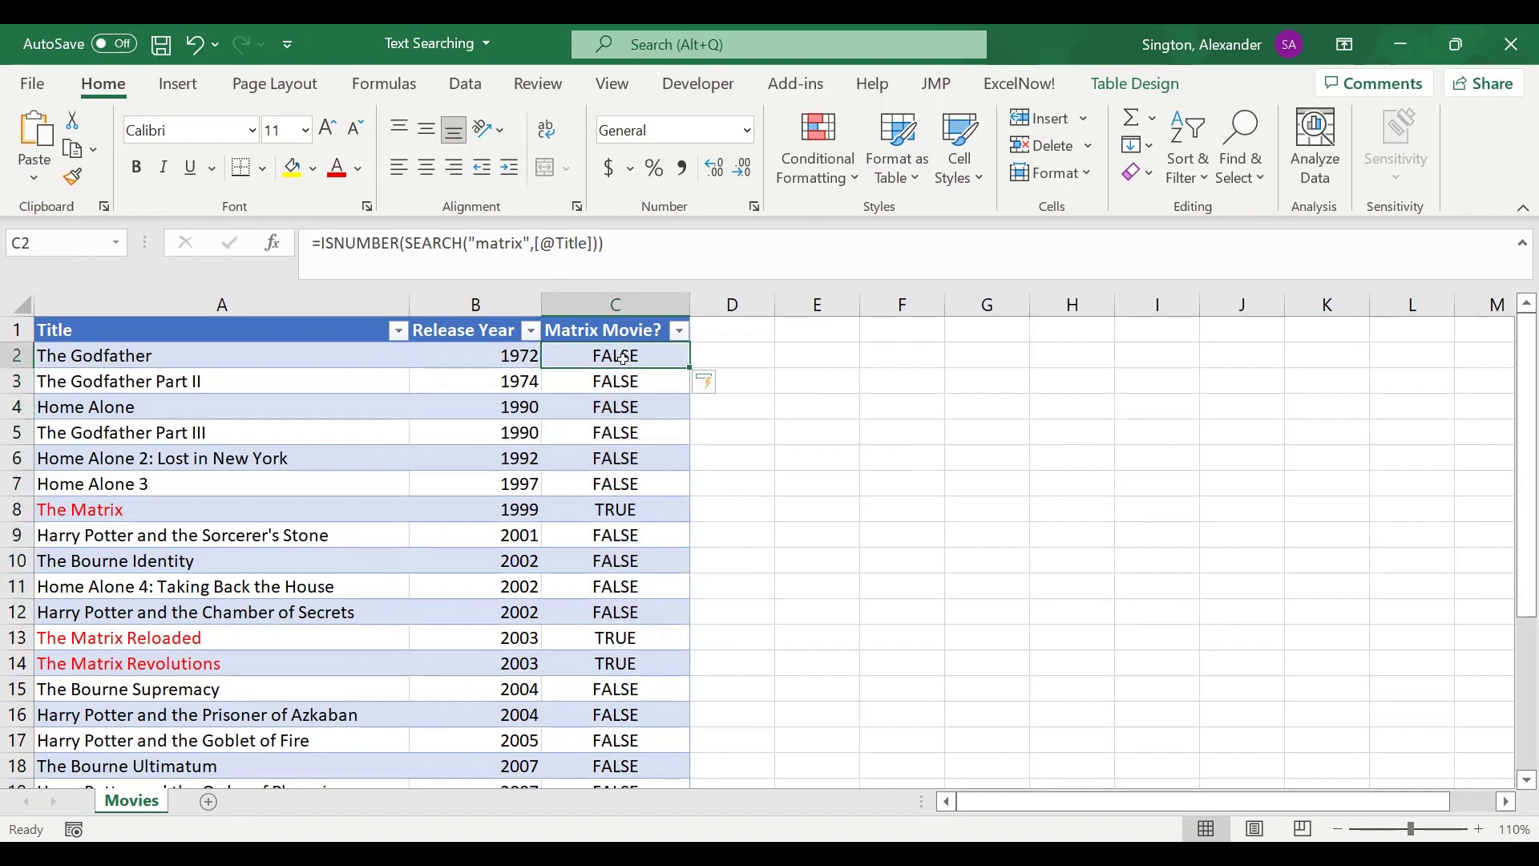
# - Wrap the ISNUMBER test in IF(...,"yes","no") for yes/no results
pyautogui.click(320, 244)
pyautogui.write('IF(')
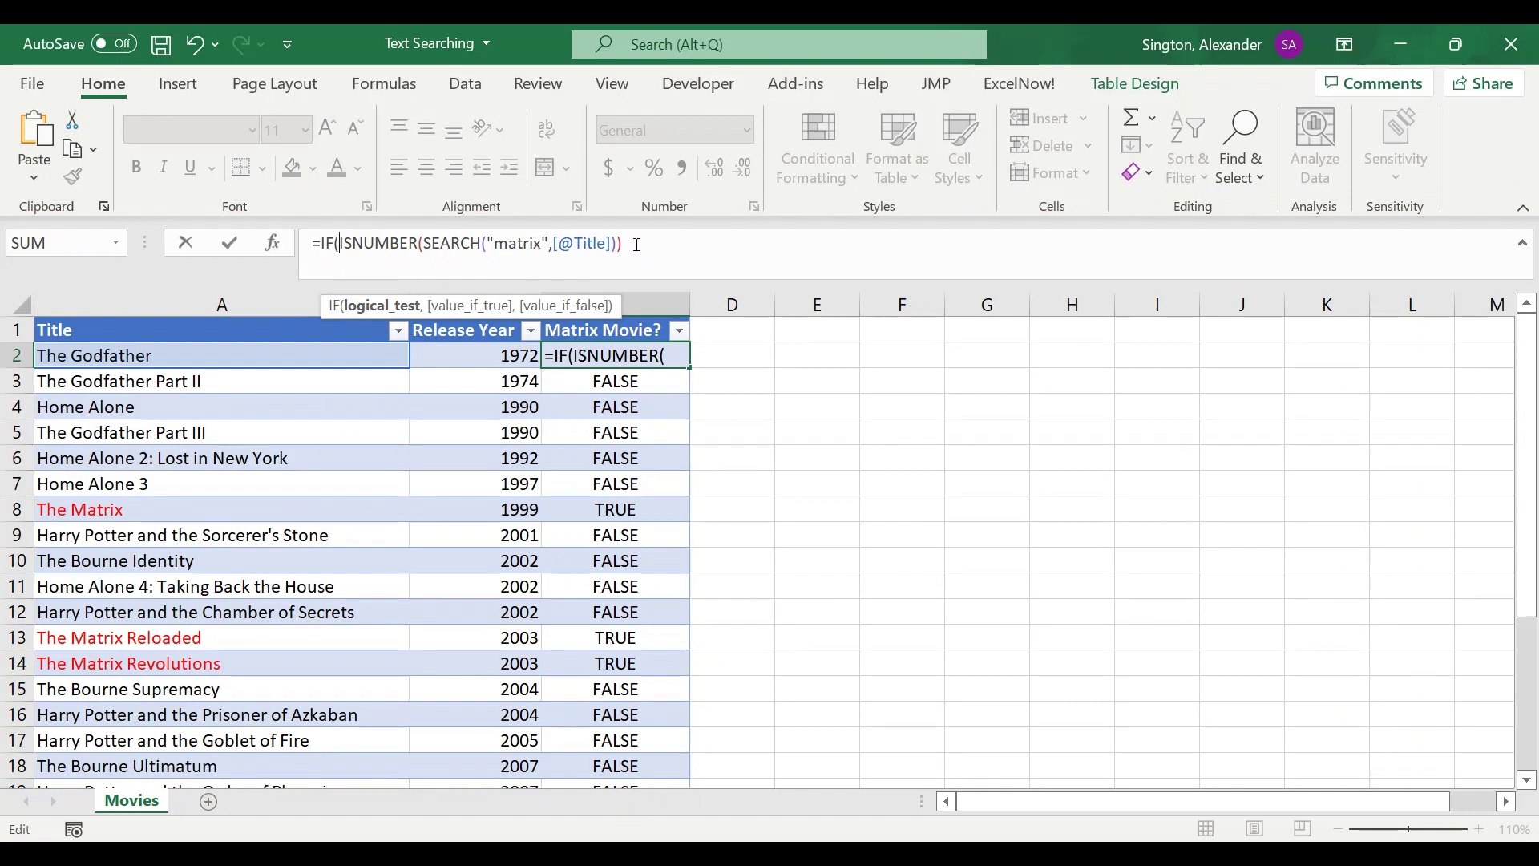
pyautogui.click(640, 244)
pyautogui.write(',')
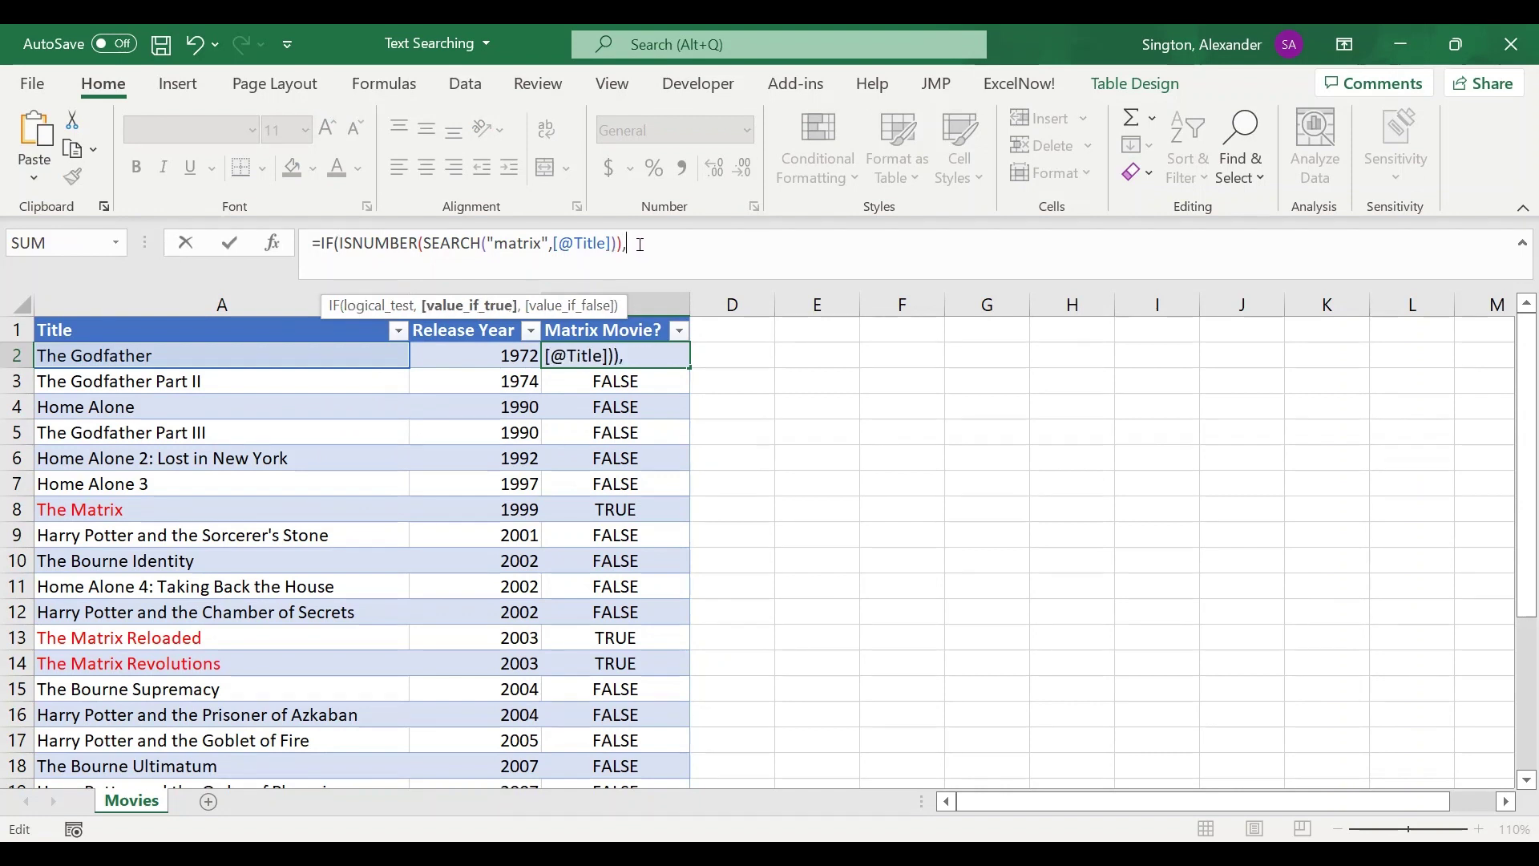
pyautogui.write('"yes')
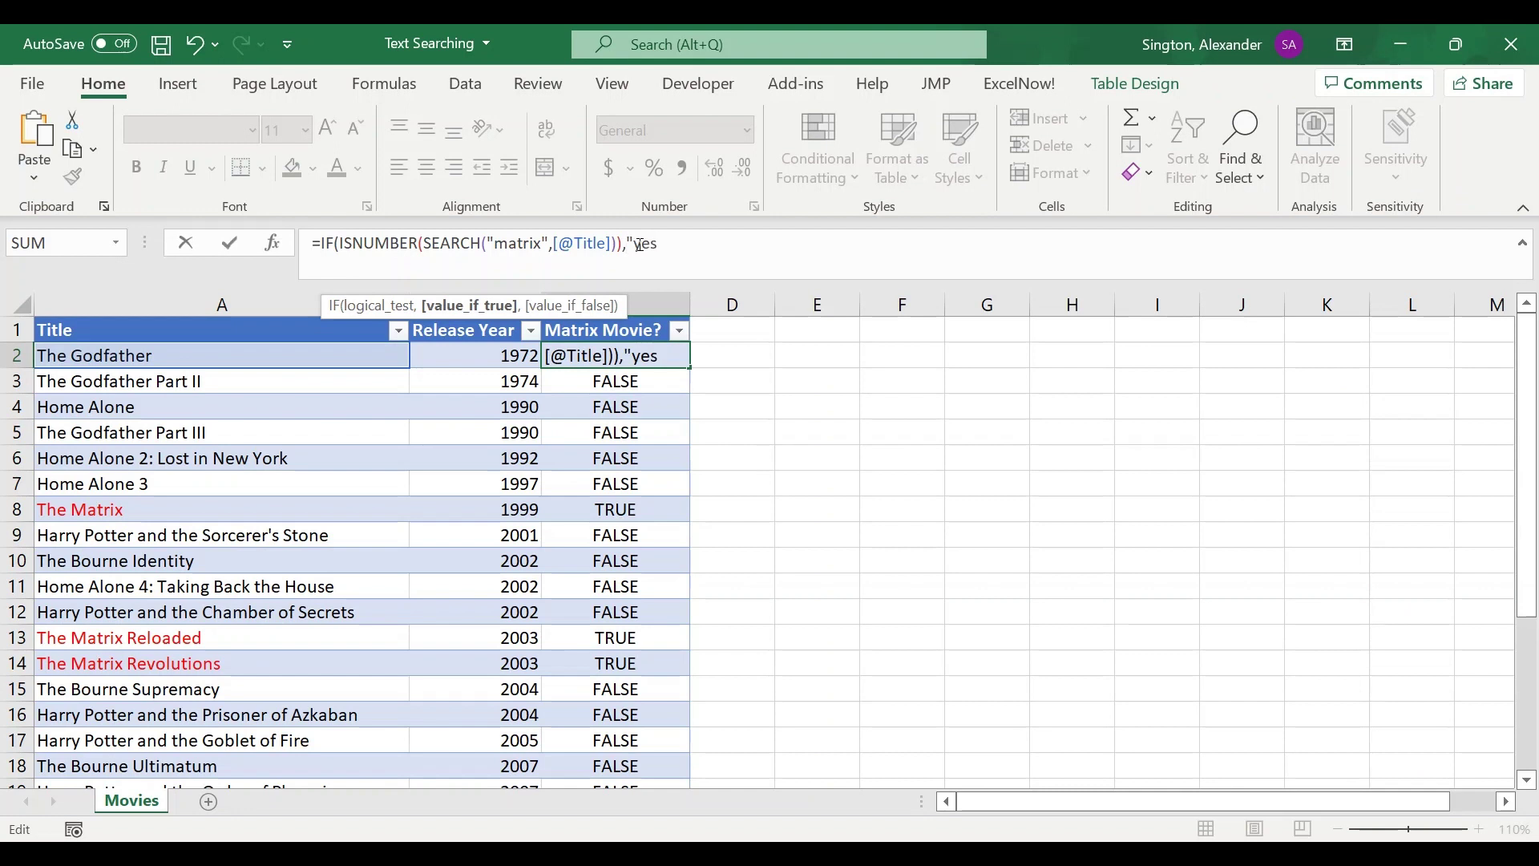
pyautogui.write('","no')
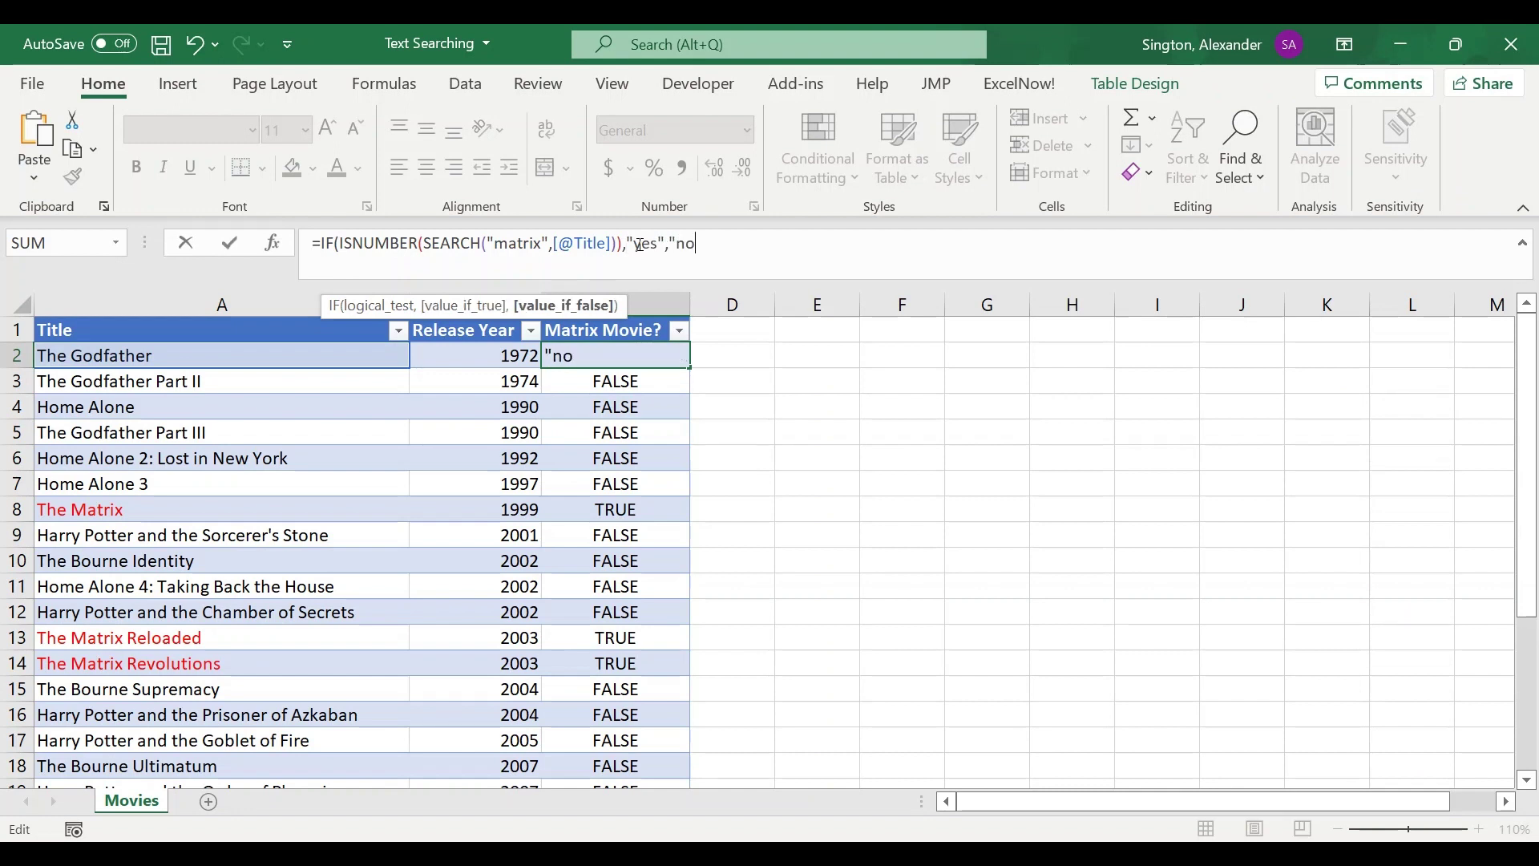
pyautogui.write('")')
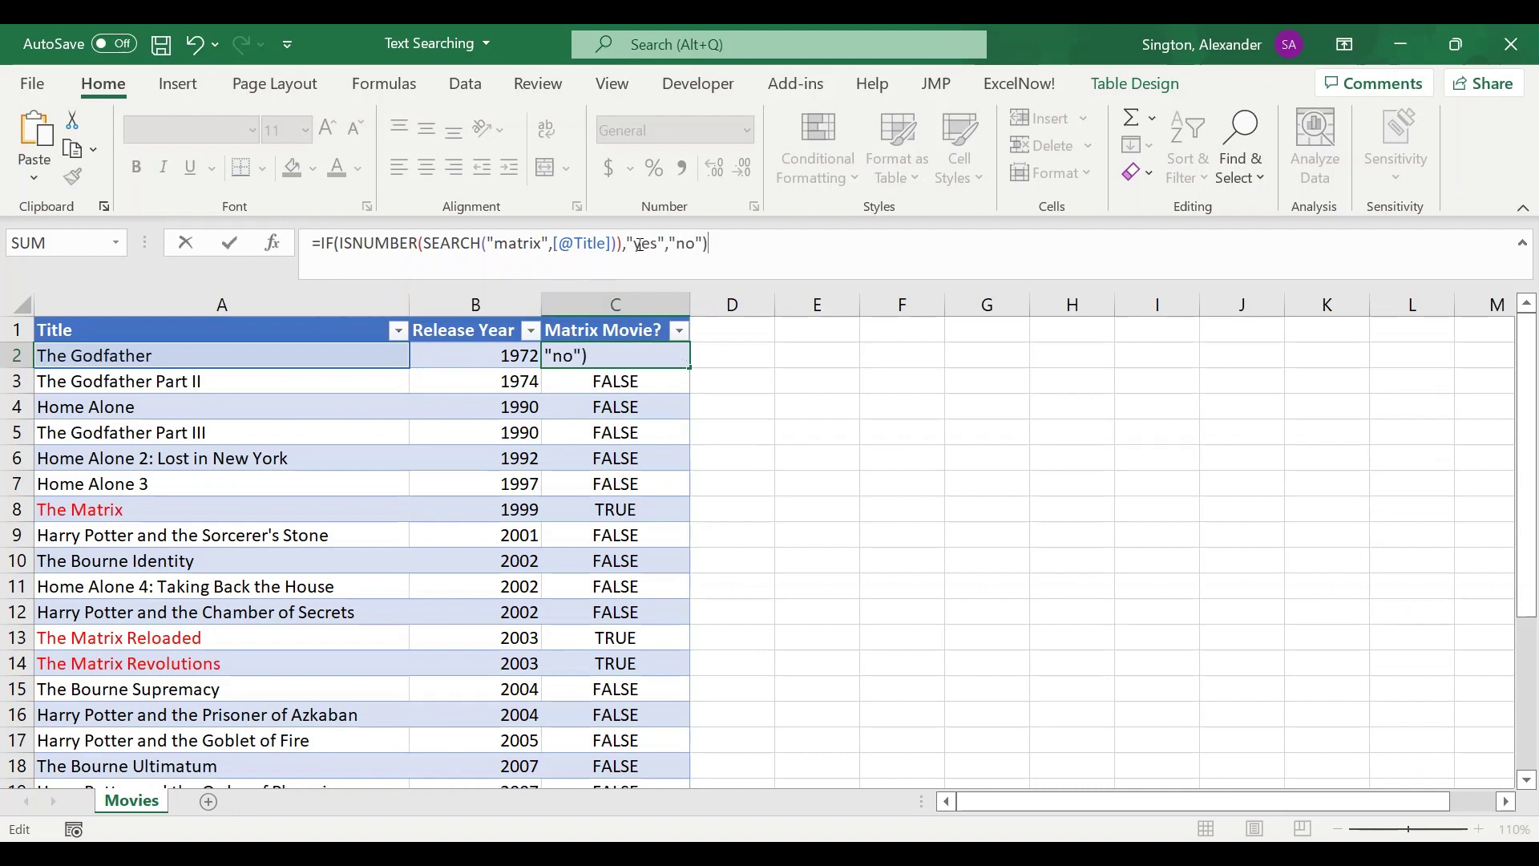
pyautogui.press('Return')
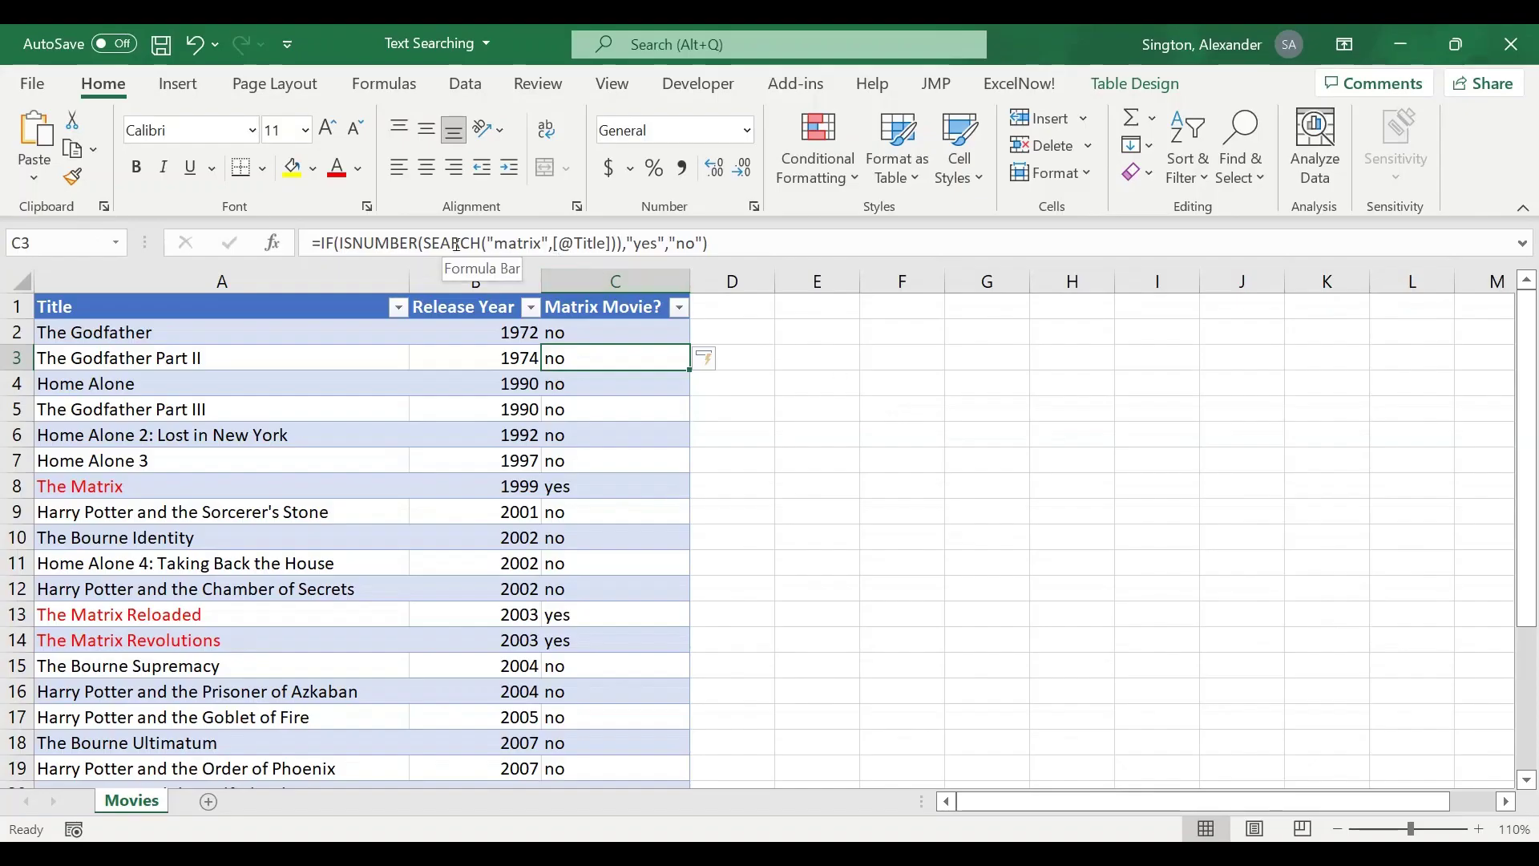
# - Replace SEARCH with case-sensitive FIND, which turns every result to no
pyautogui.doubleClick(456, 243)
pyautogui.write('FIND')
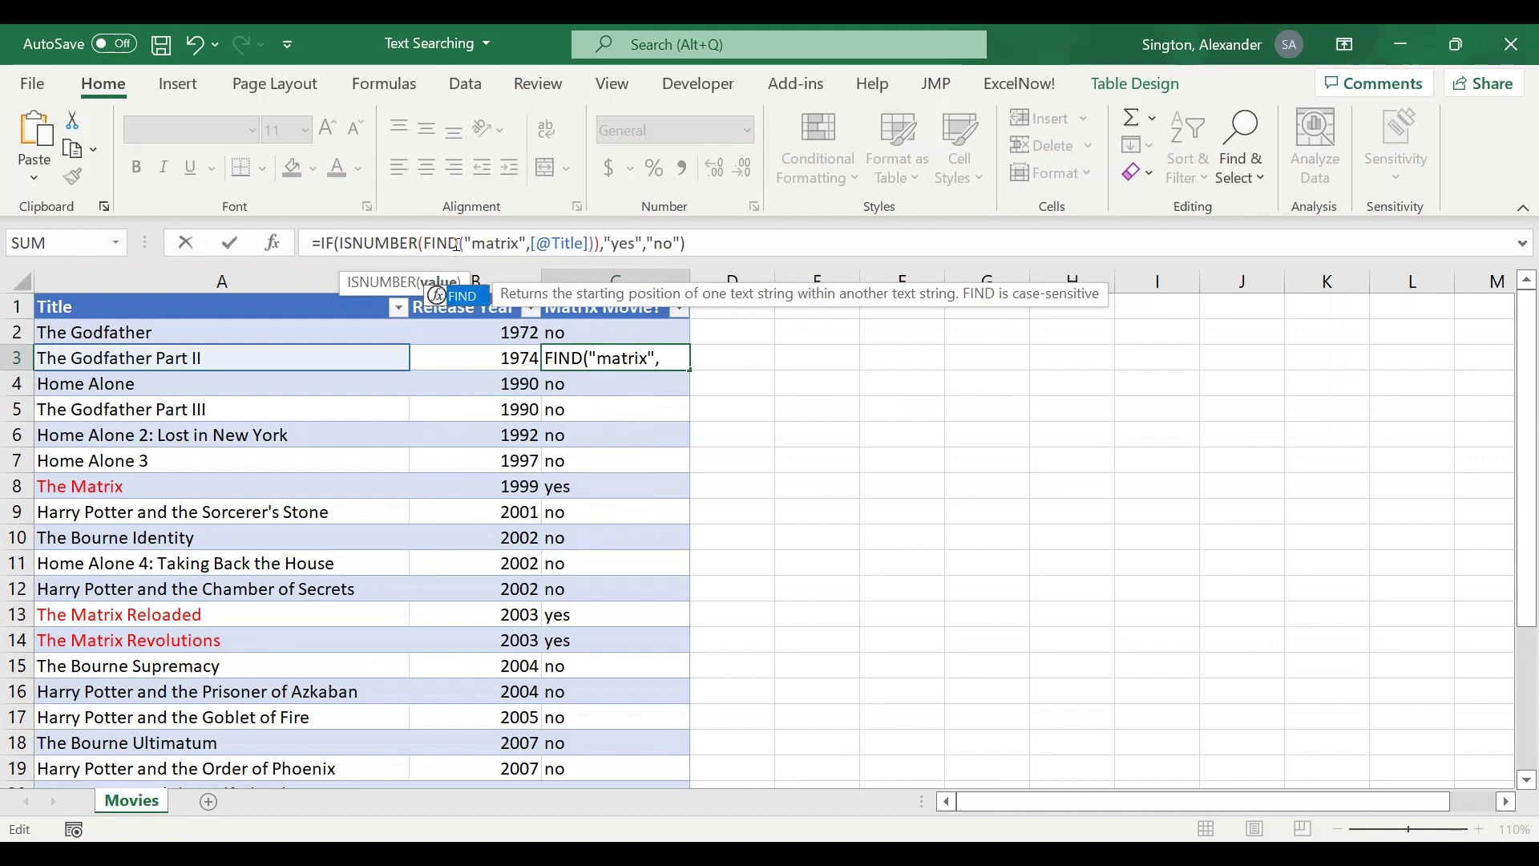
pyautogui.click(703, 241)
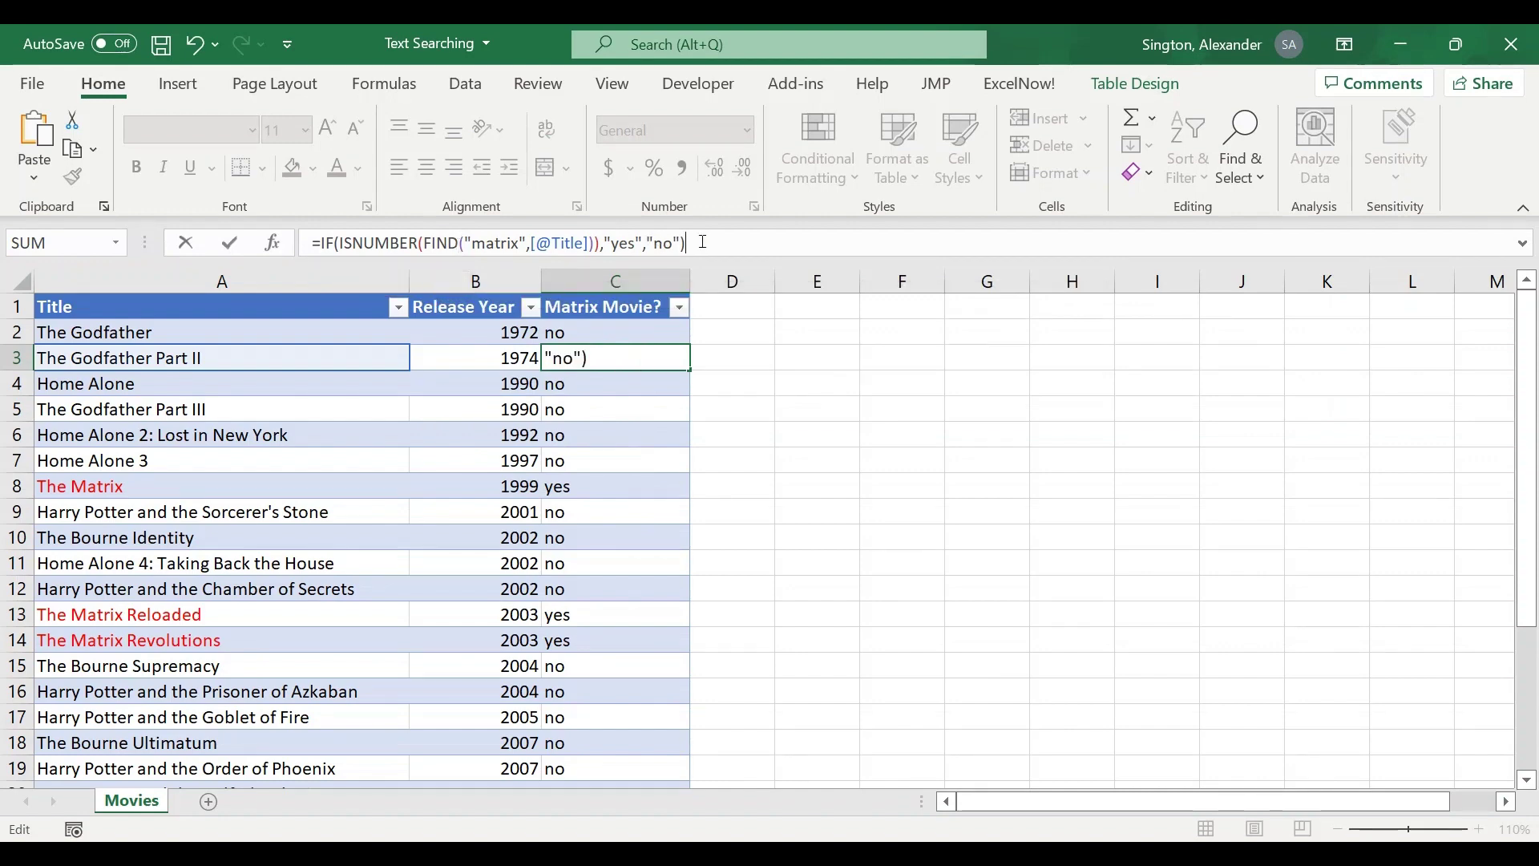
pyautogui.press('Return')
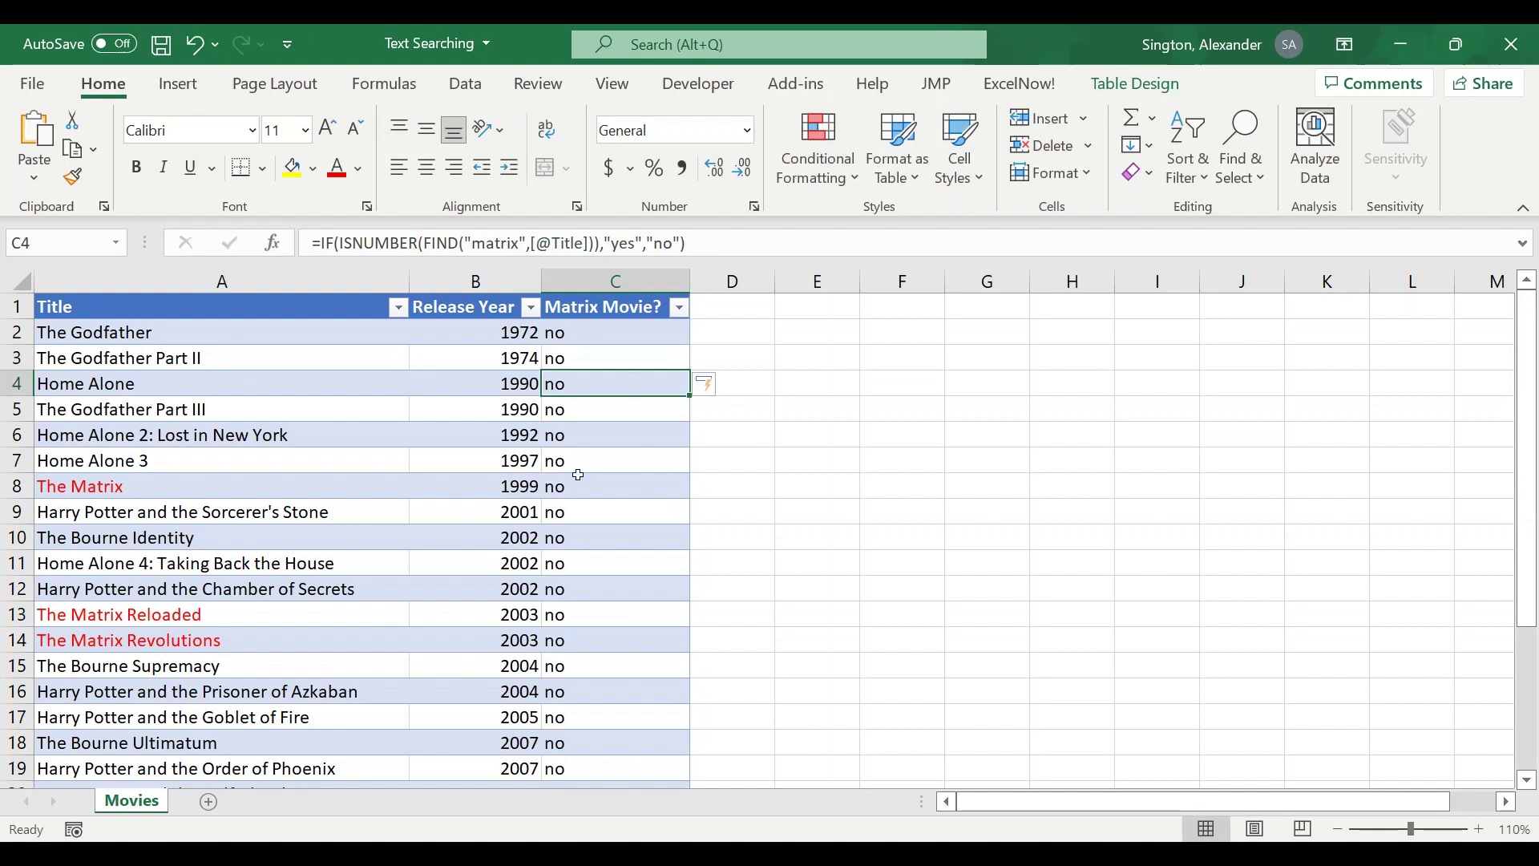
pyautogui.moveTo(585, 409); pyautogui.dragTo(597, 706)
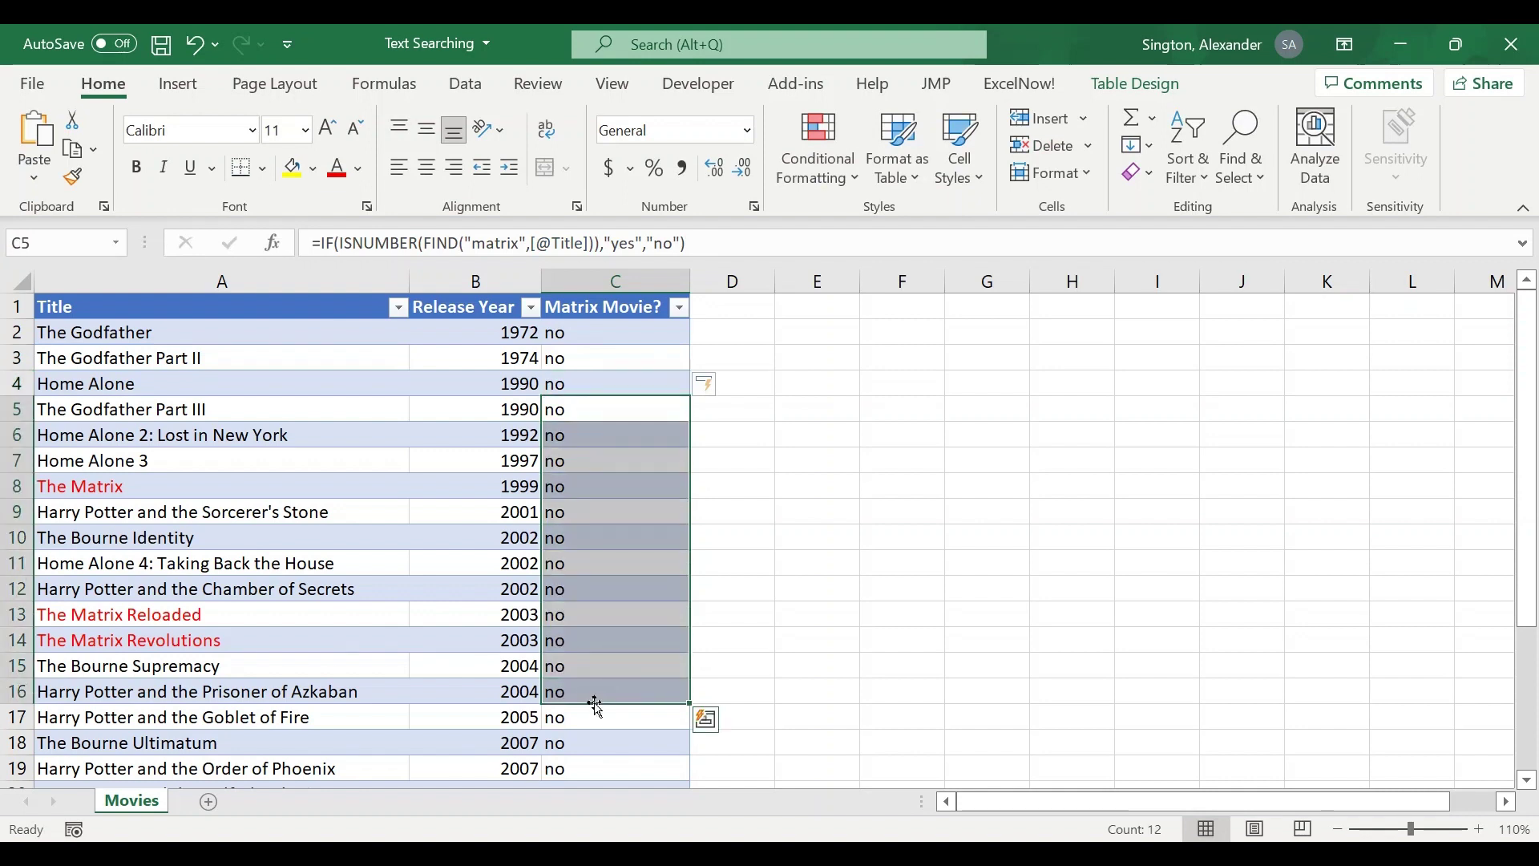
pyautogui.click(607, 366)
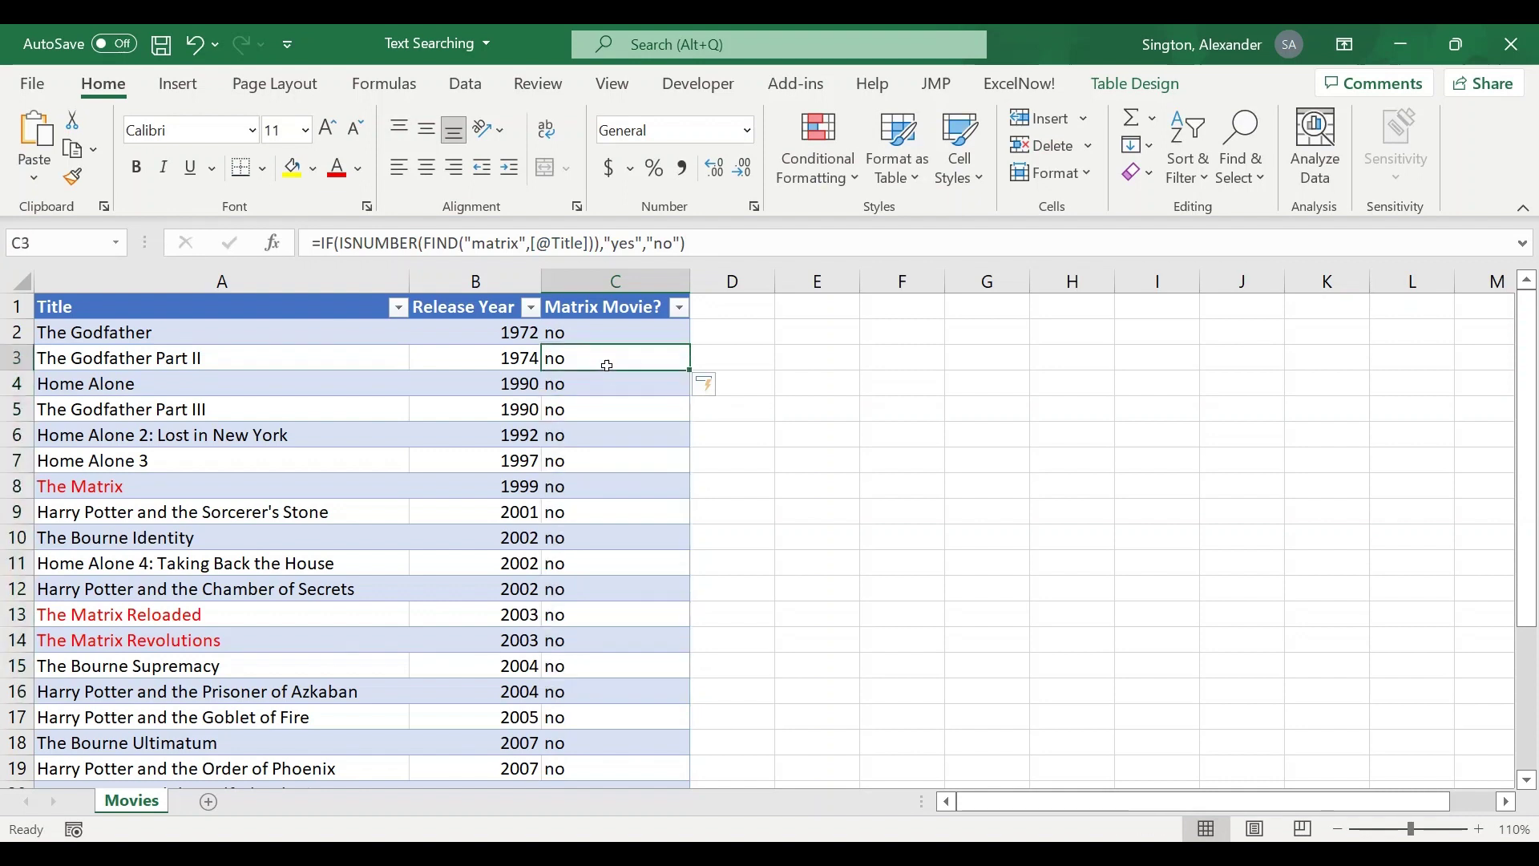
# - Change the search text to capitalised "Matrix" so the three Matrix titles show yes
pyautogui.click(83, 486)
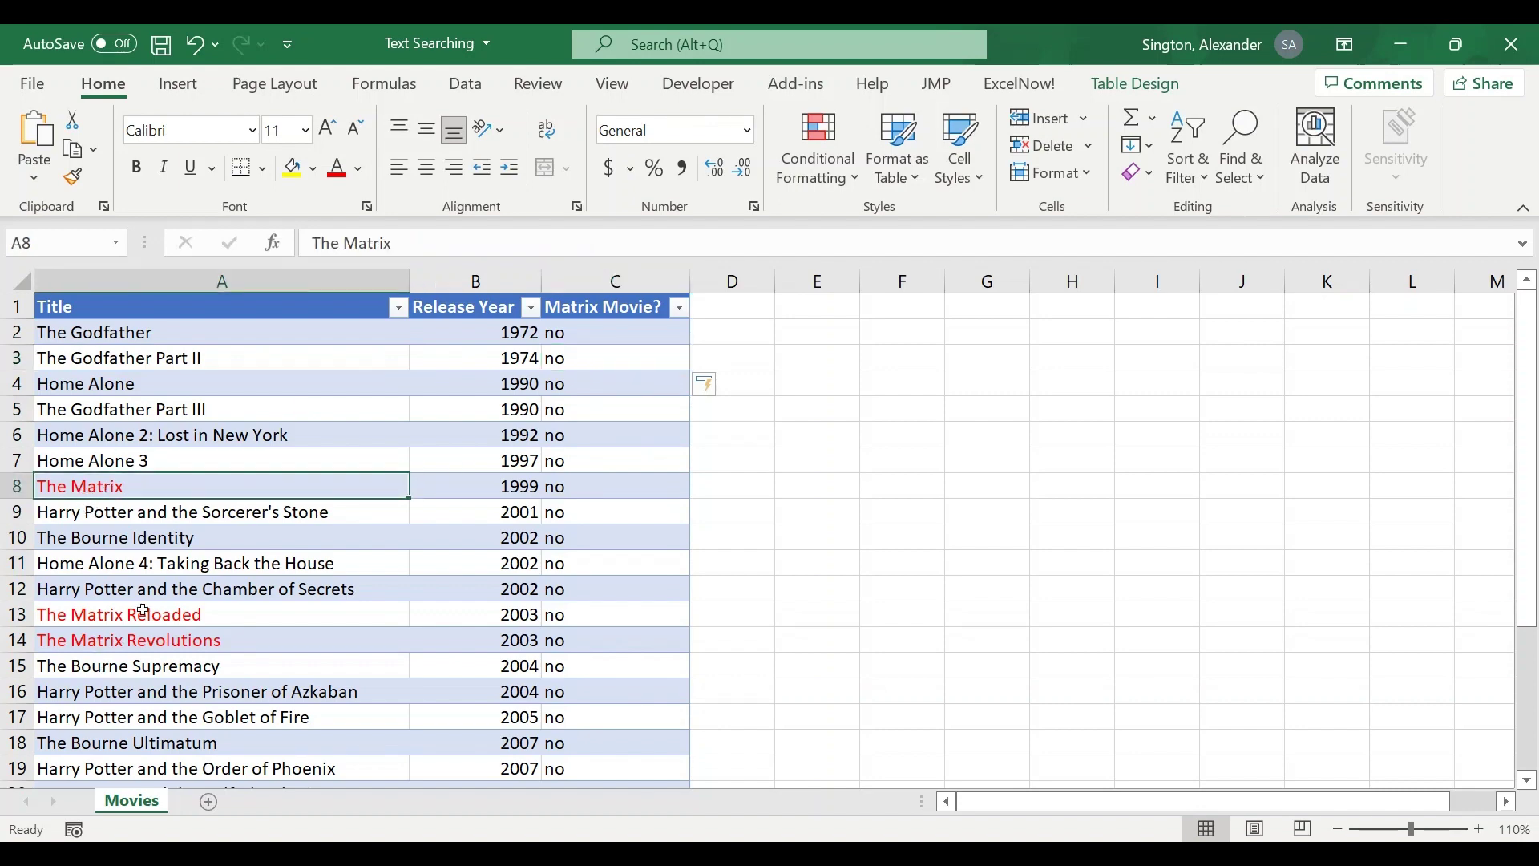
pyautogui.scroll(-1, 144, 603)
pyautogui.scroll(-2, 144, 603)
pyautogui.scroll(3, 144, 603)
pyautogui.click(570, 331)
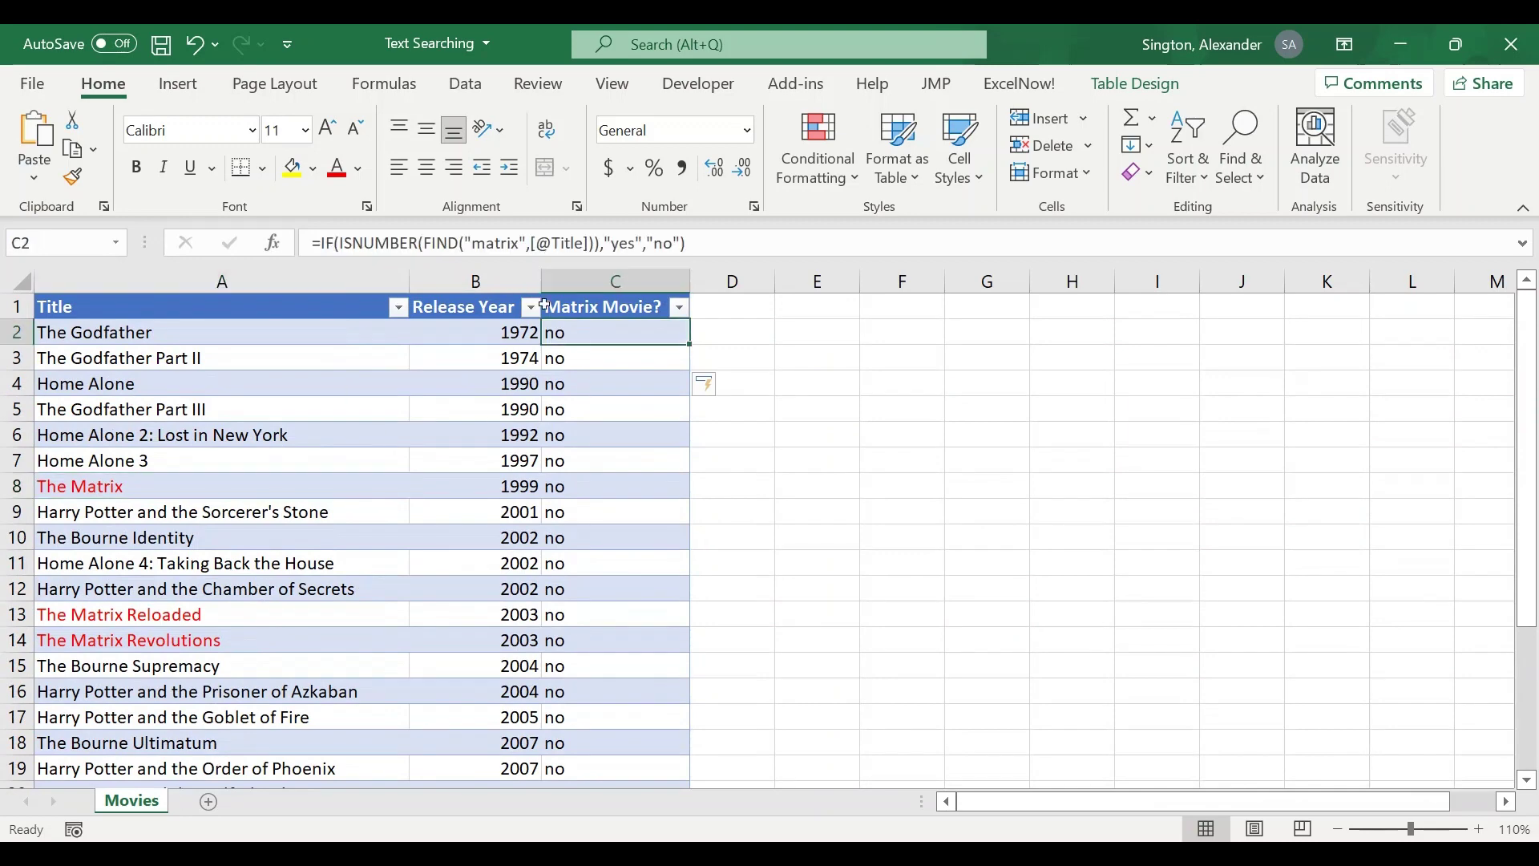
pyautogui.click(484, 244)
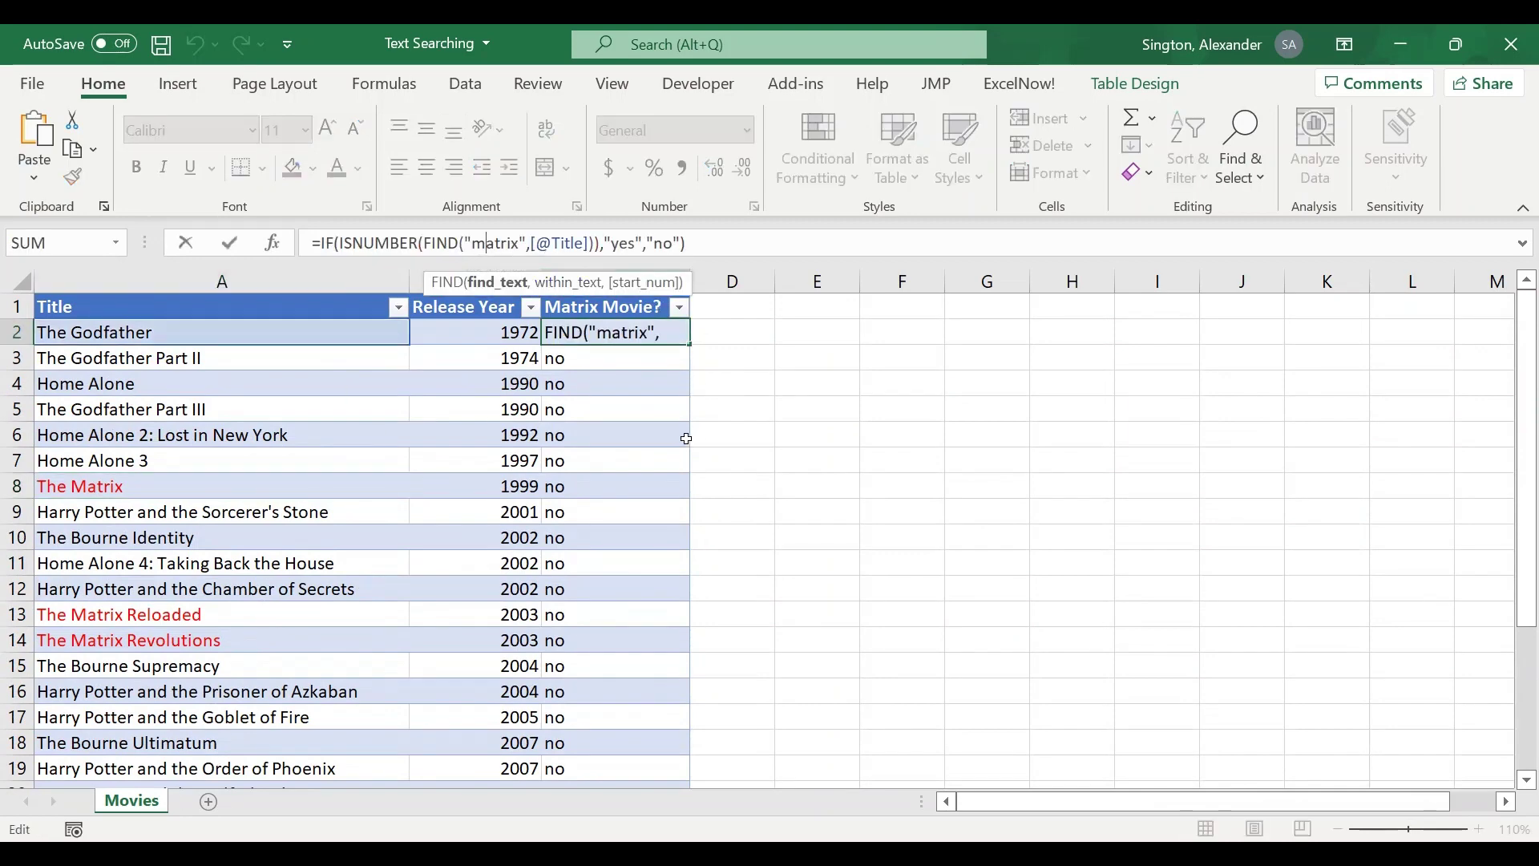
pyautogui.press('BackSpace')
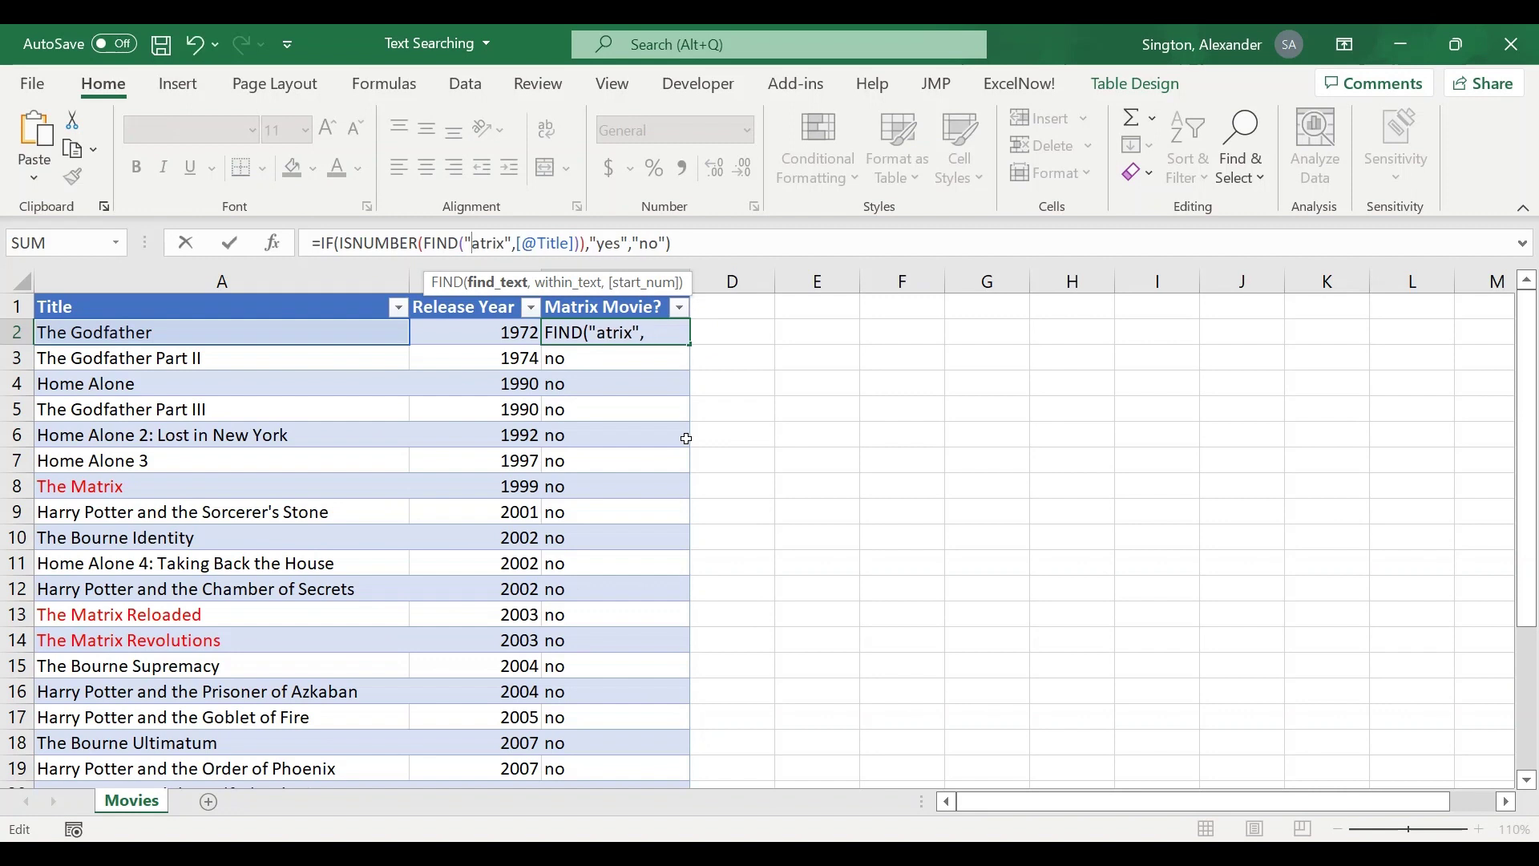
pyautogui.write('M')
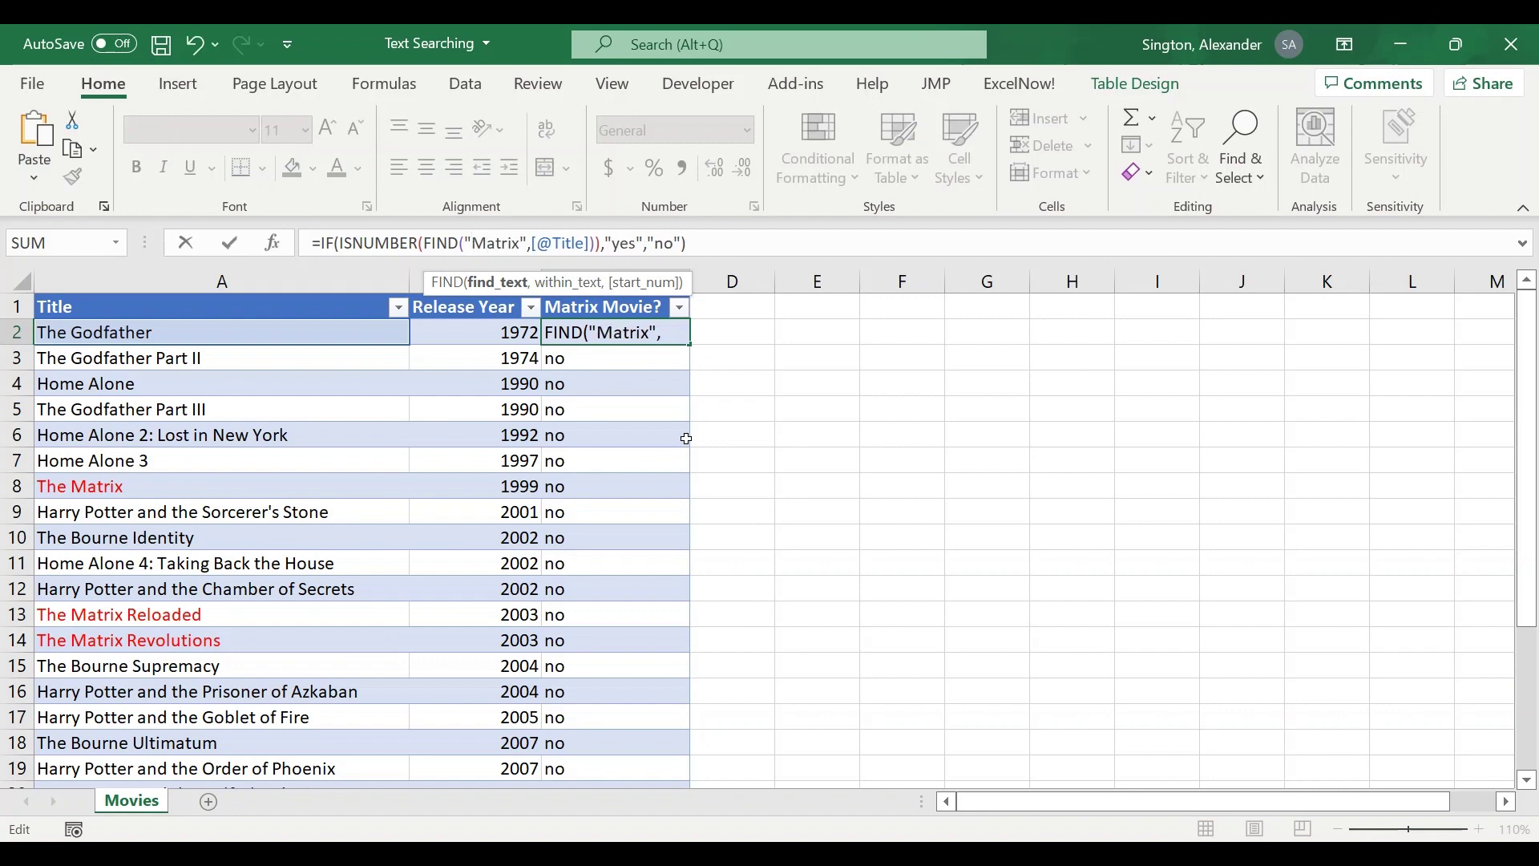
pyautogui.press('Return')
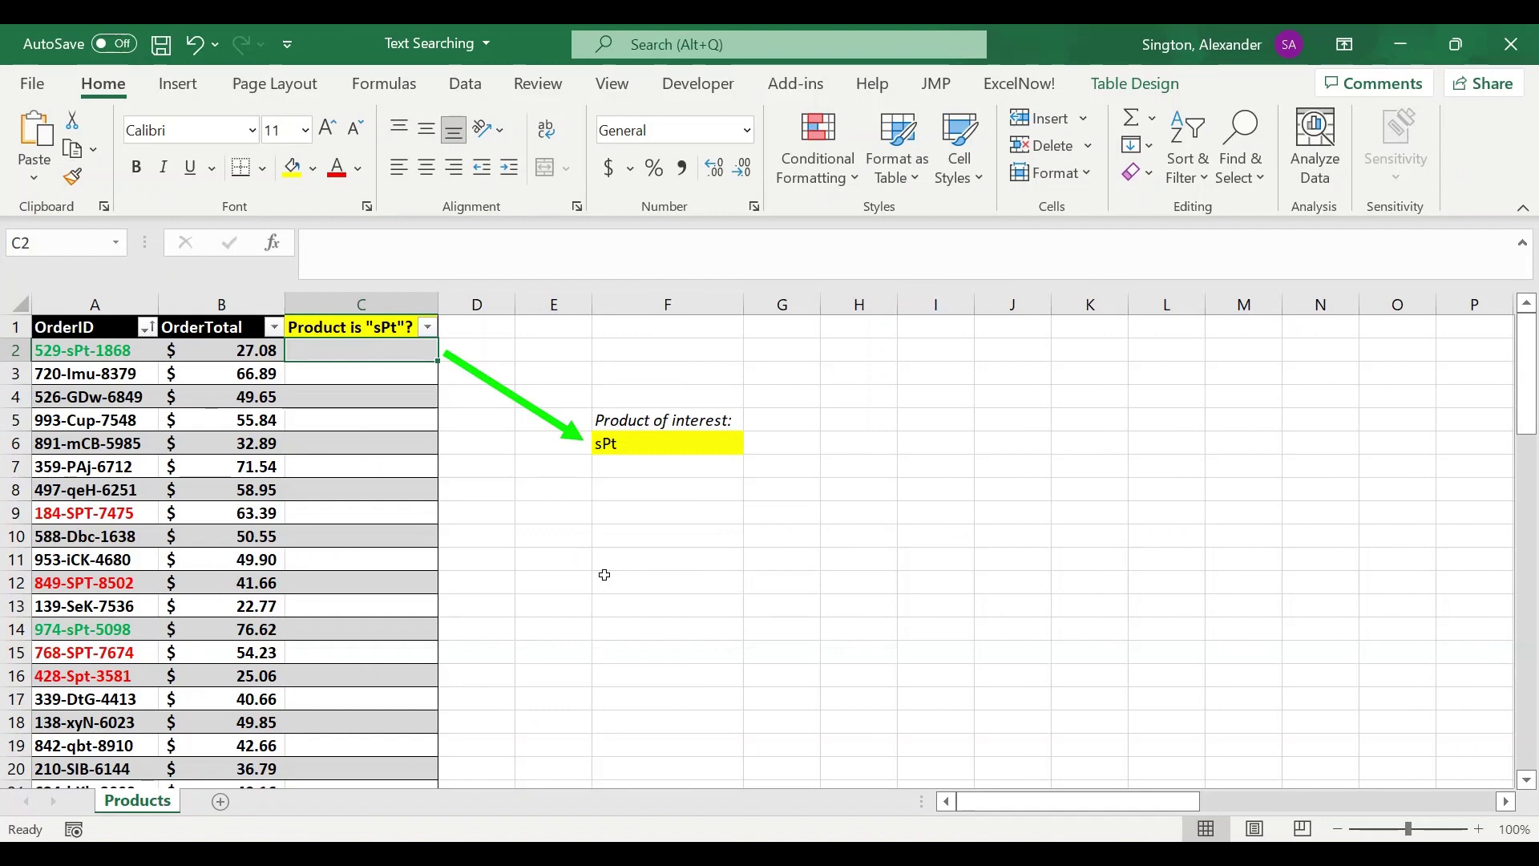
# - Inspect the product code inside the first order ID and the product of interest sPt in F6
pyautogui.click(78, 346)
pyautogui.moveTo(346, 247); pyautogui.dragTo(368, 247)
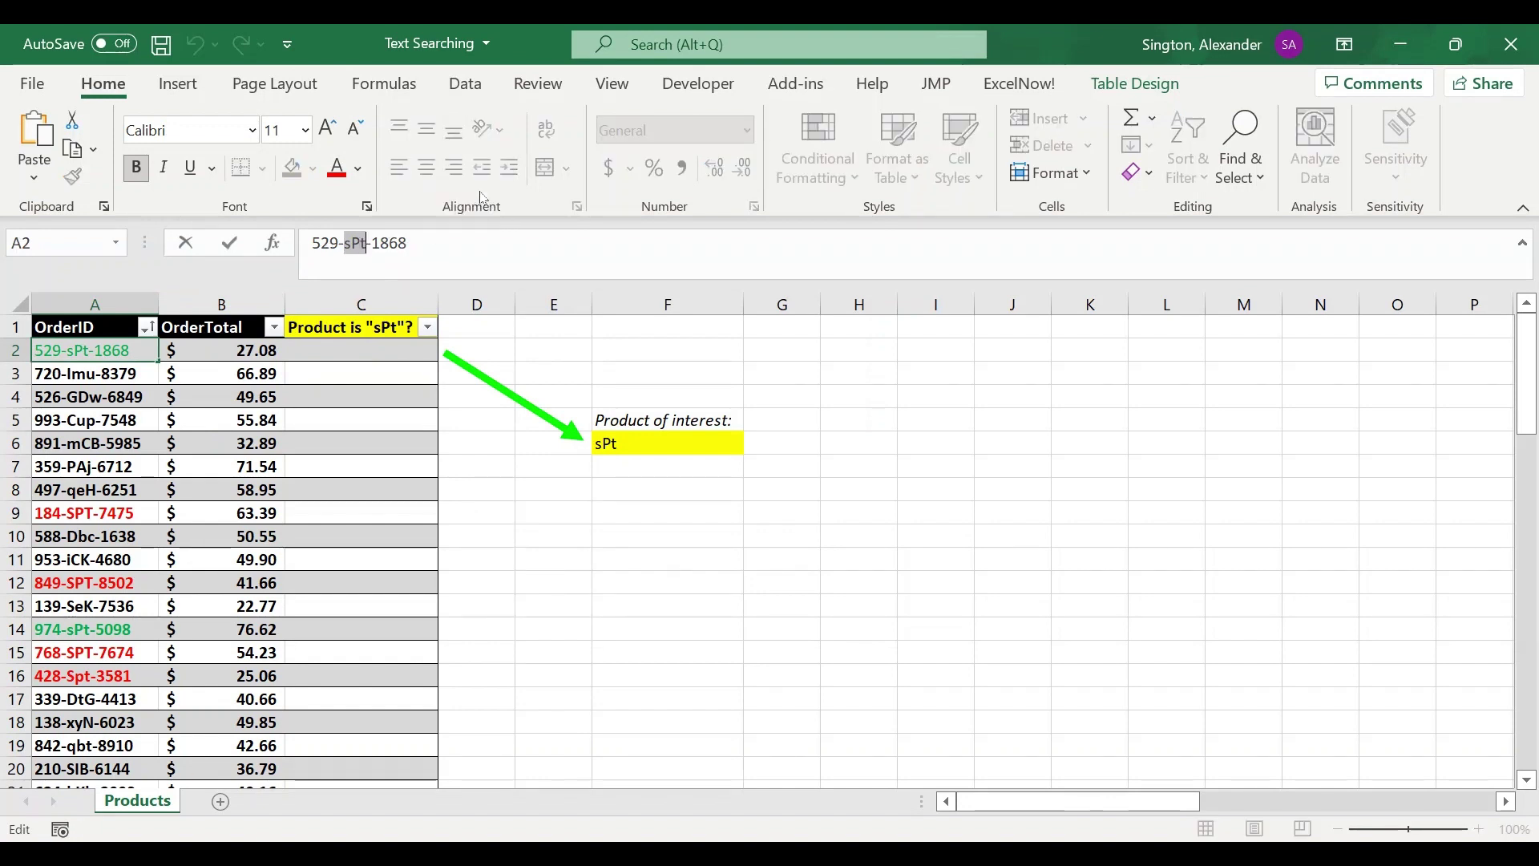
pyautogui.press('Return')
pyautogui.press('Up')
pyautogui.press('Right')
pyautogui.press('Right')
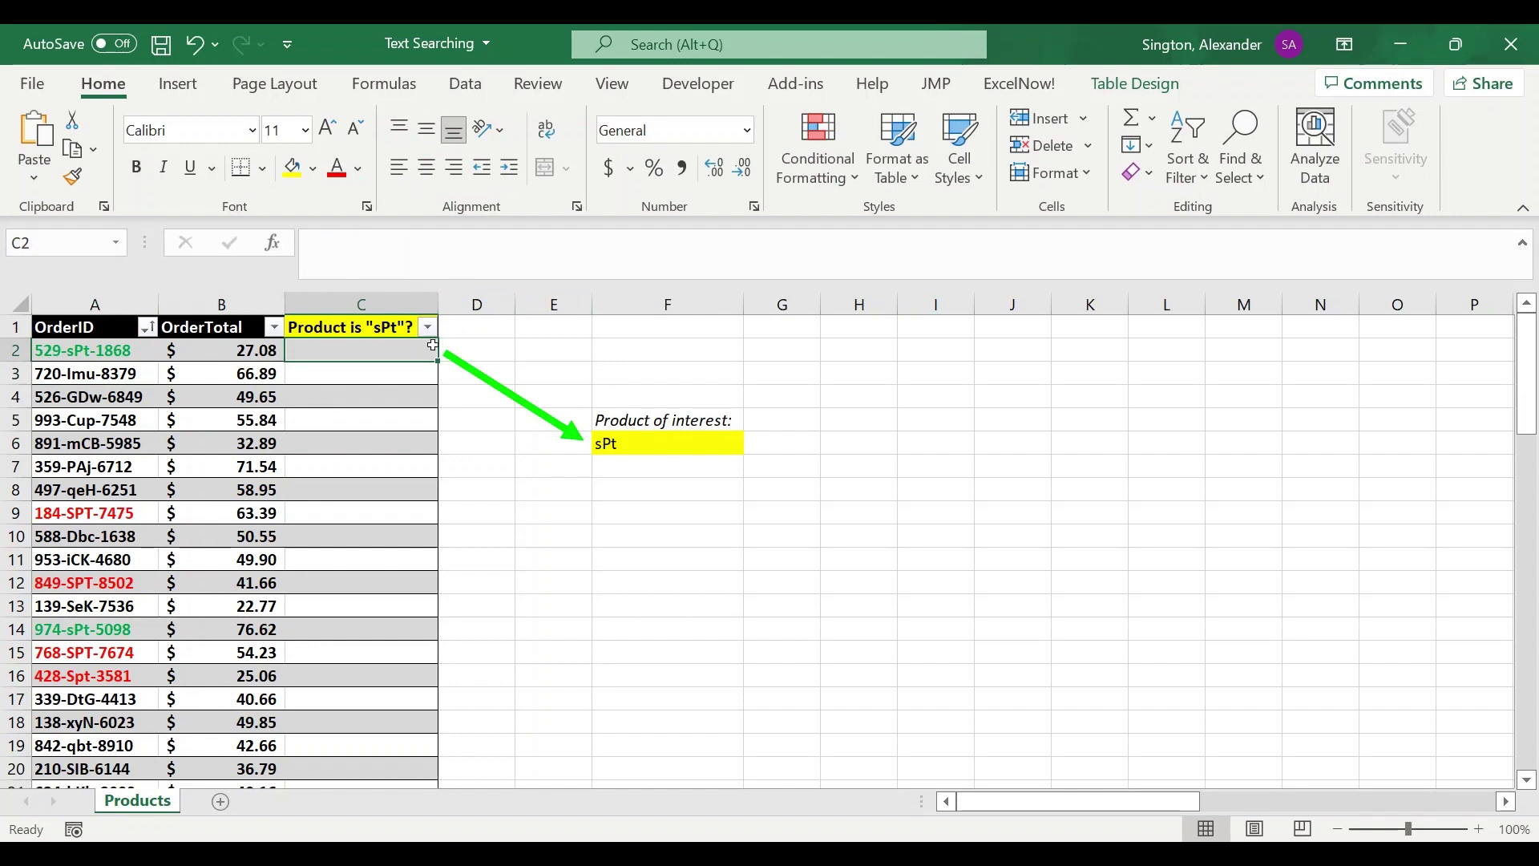
pyautogui.click(635, 444)
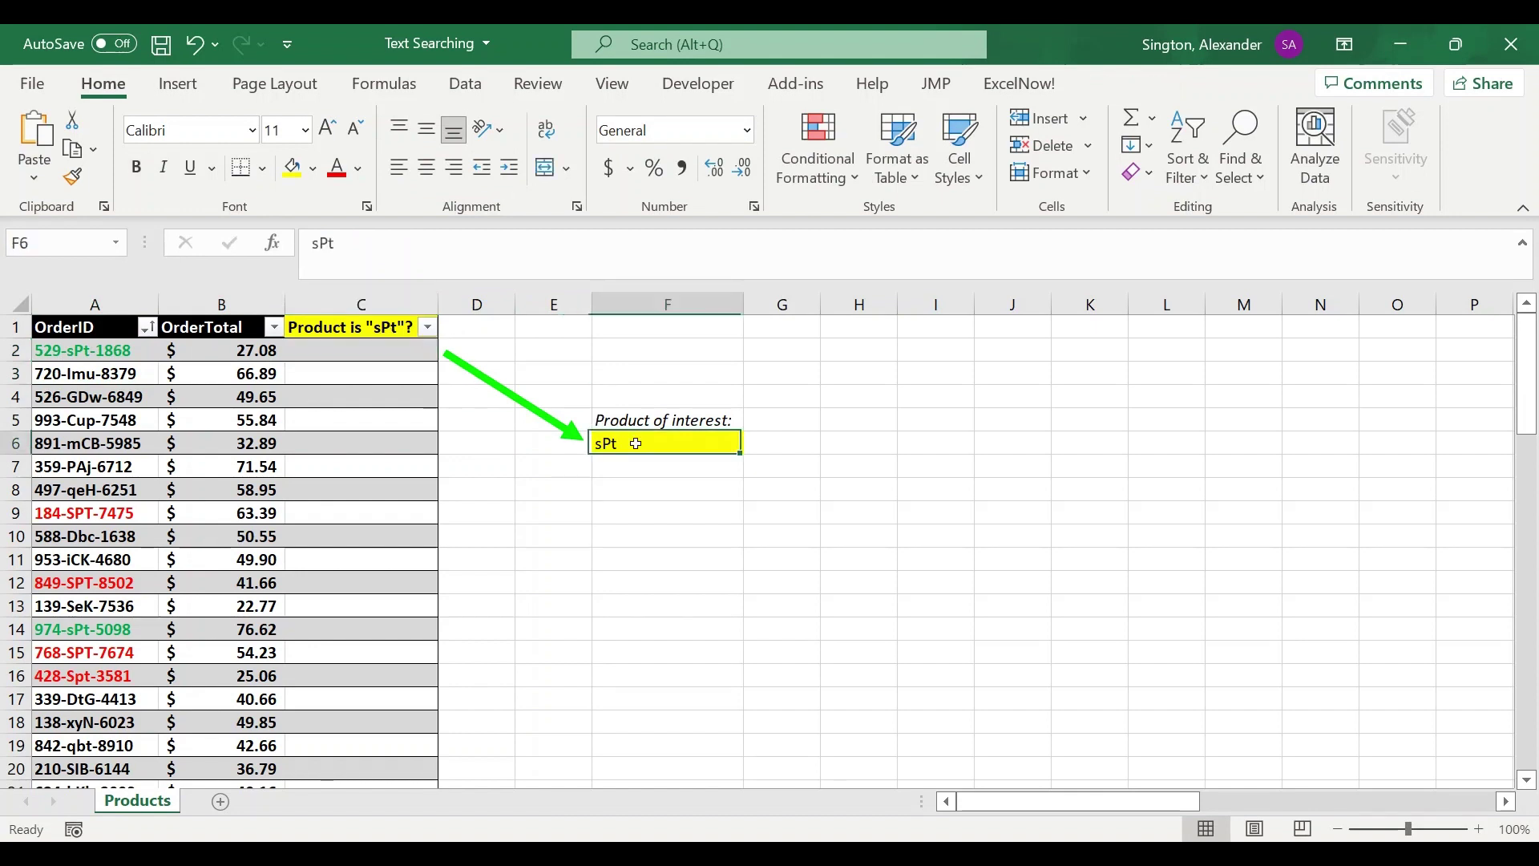
pyautogui.doubleClick(304, 243)
pyautogui.press('Return')
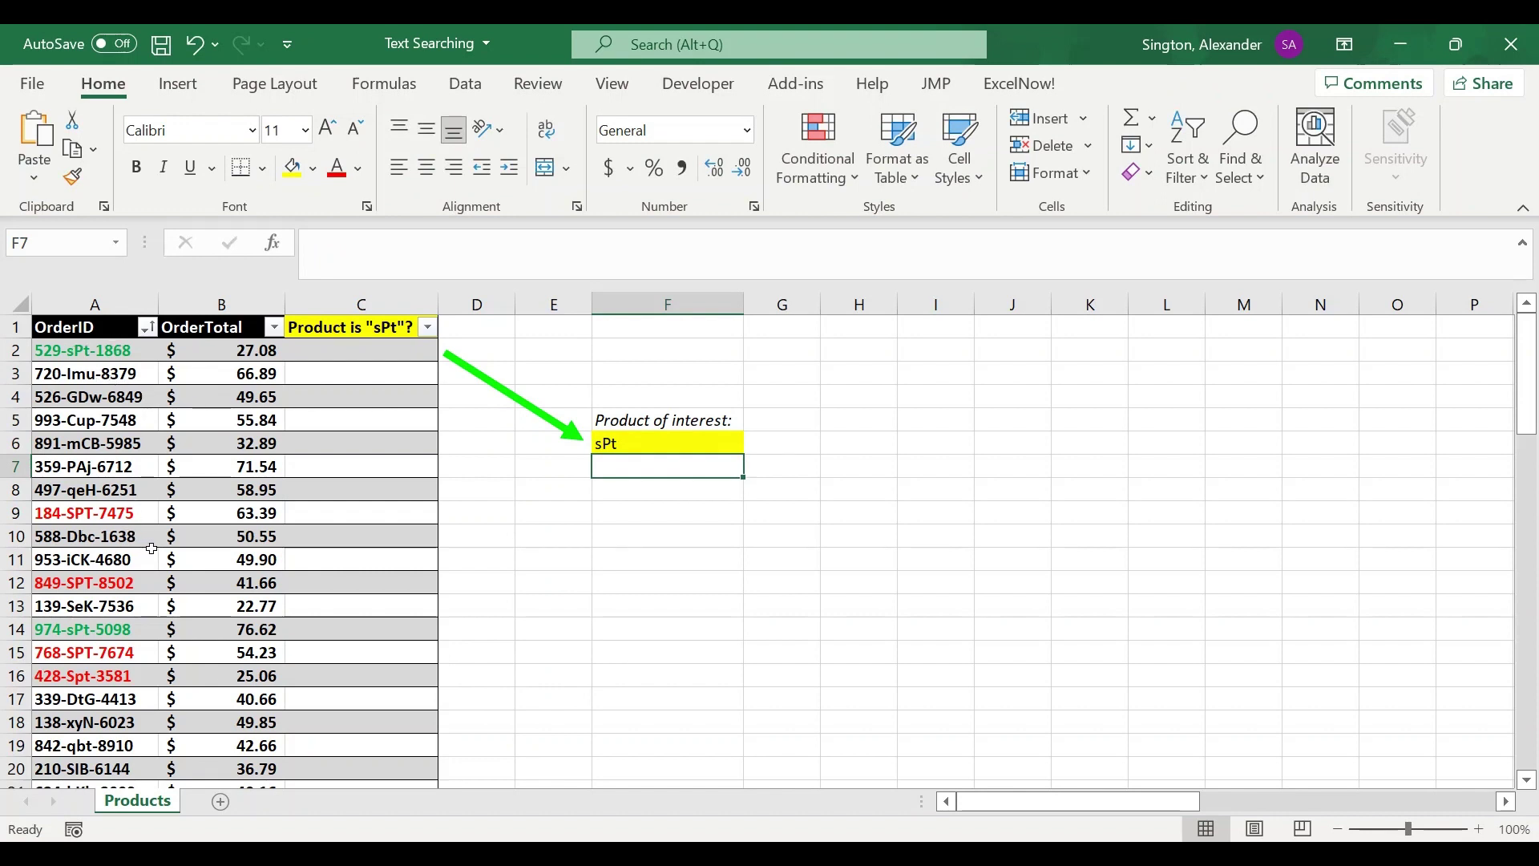
pyautogui.click(334, 351)
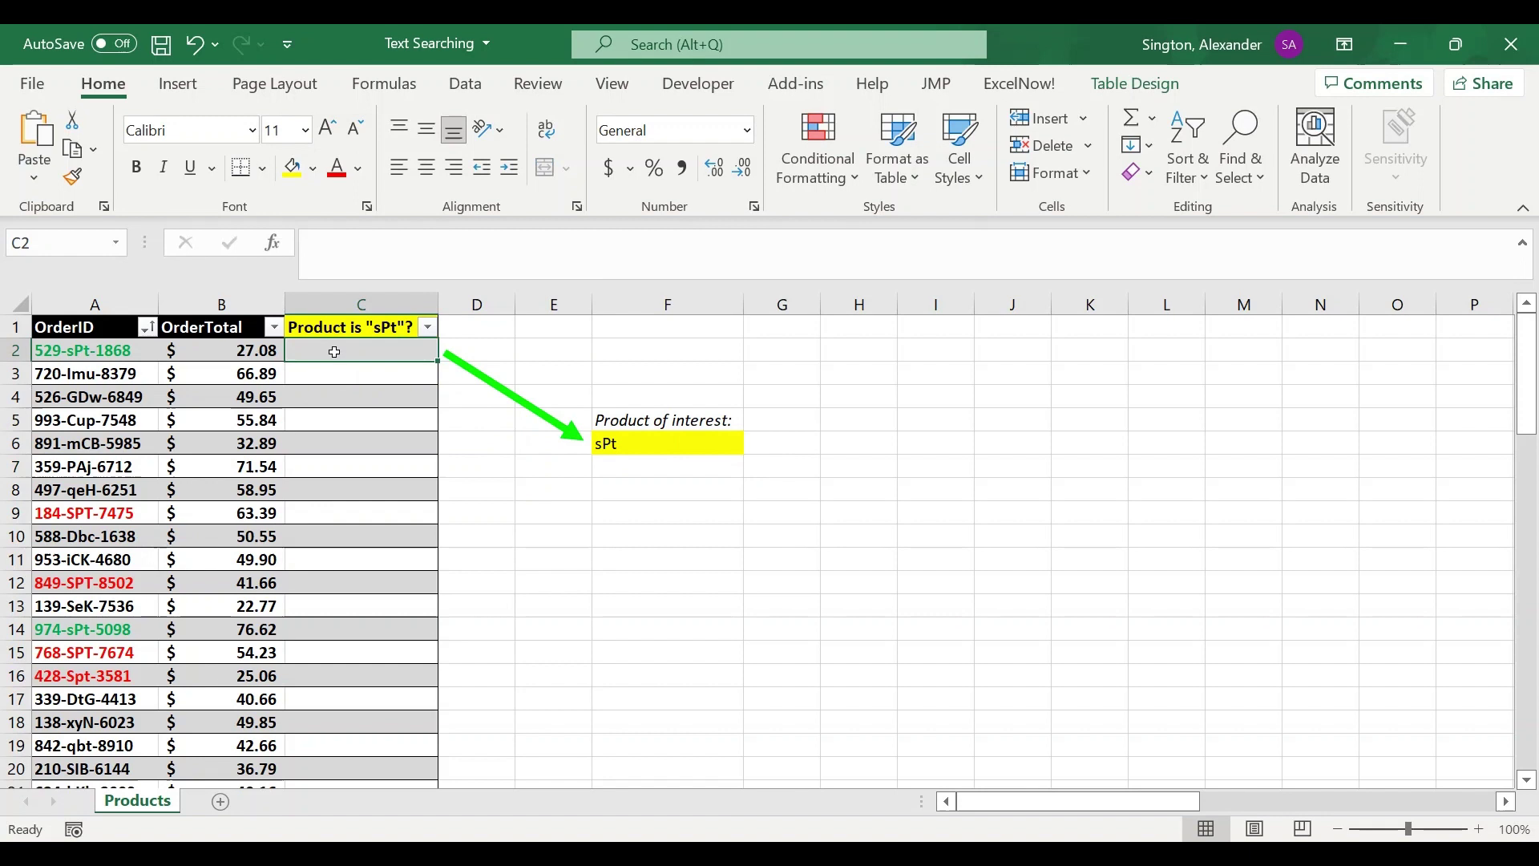
pyautogui.write('=')
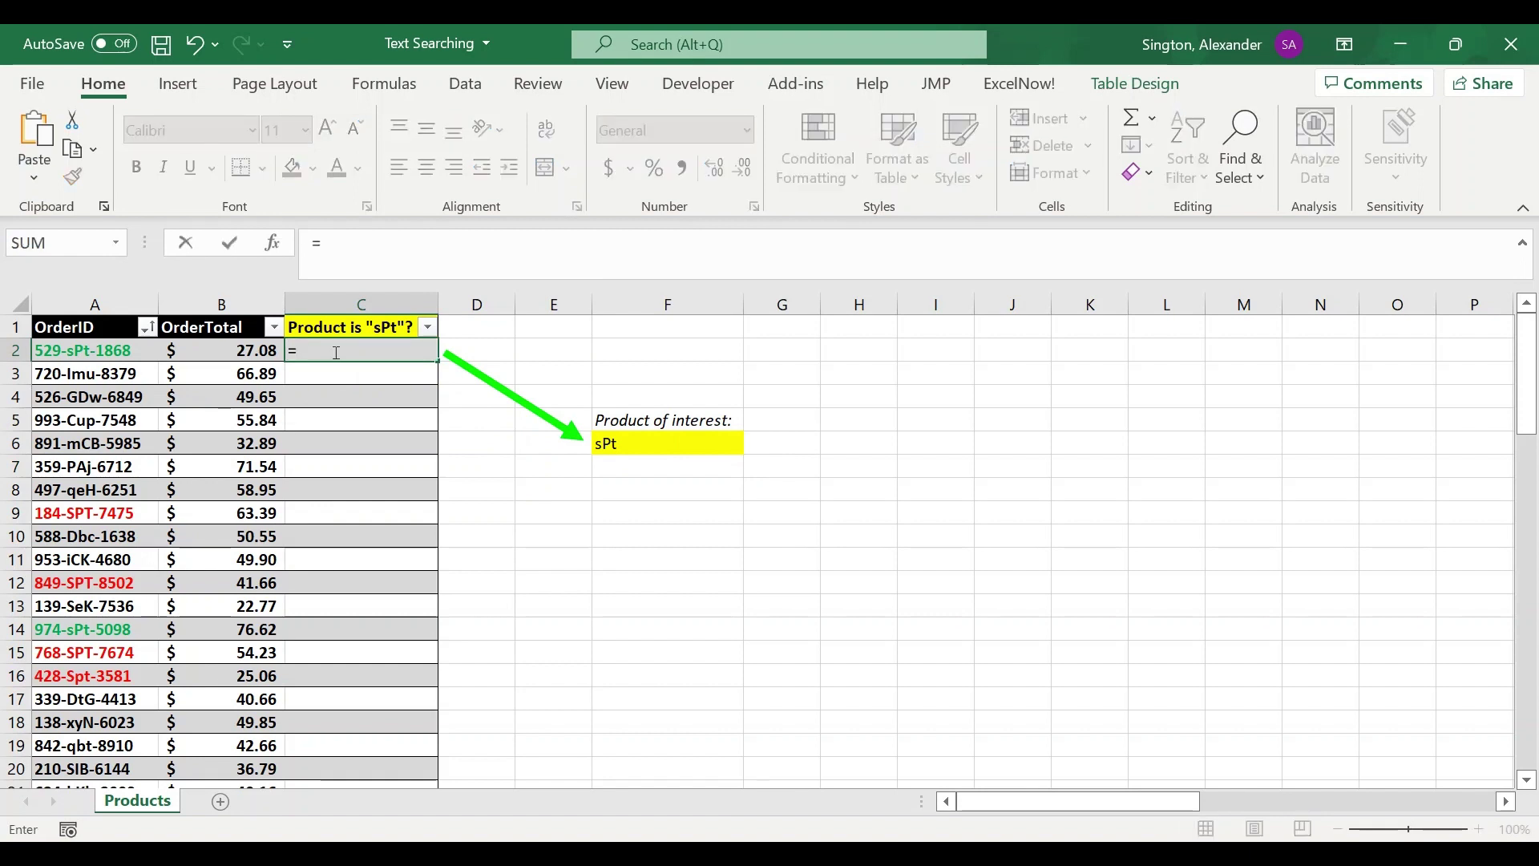
pyautogui.write('isnu')
pyautogui.press('Tab')
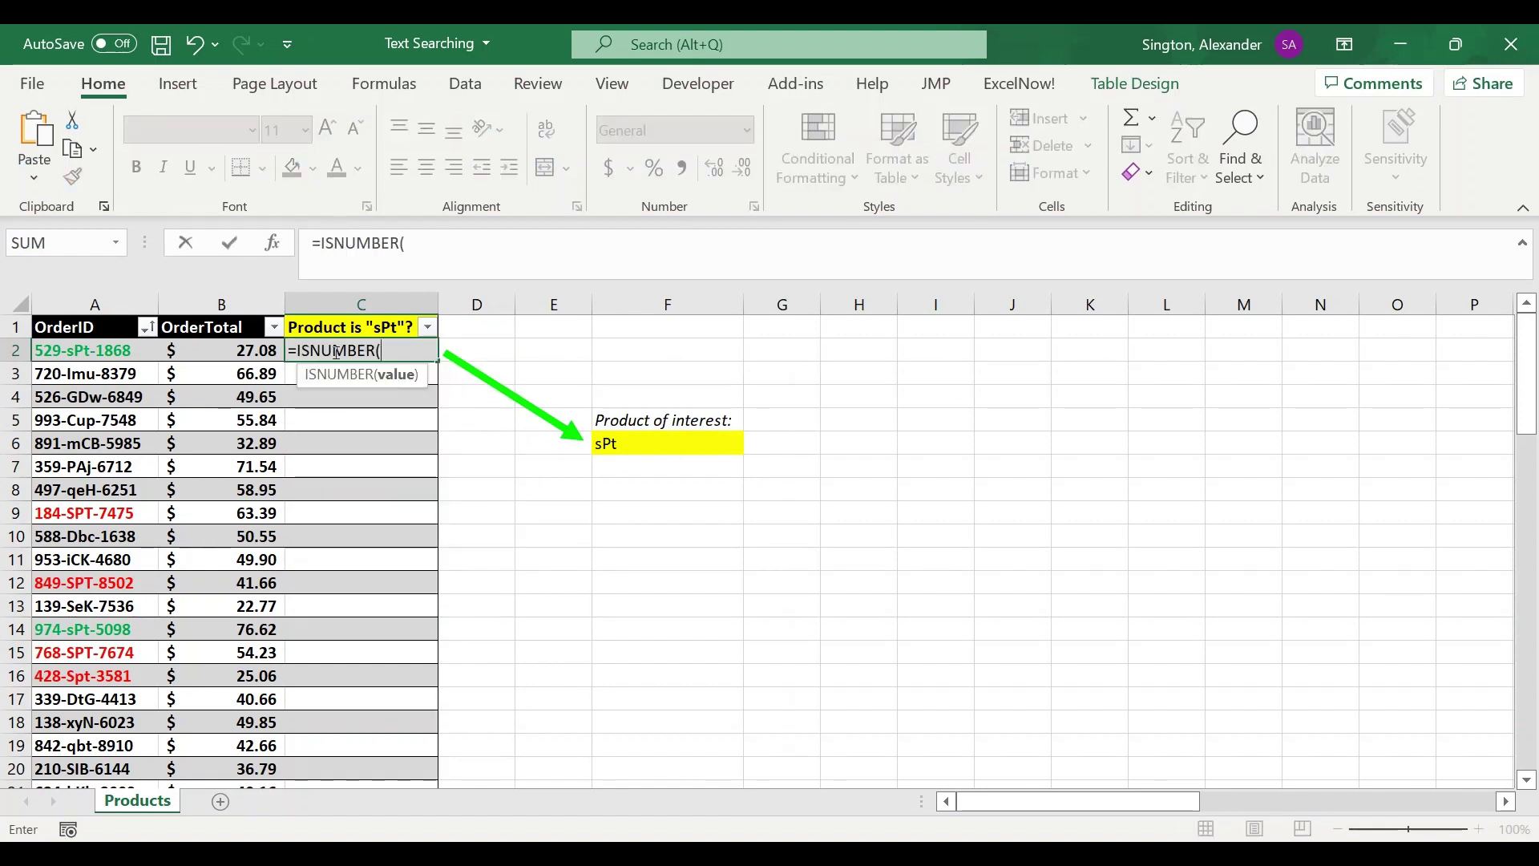
pyautogui.write('find')
pyautogui.press('Tab')
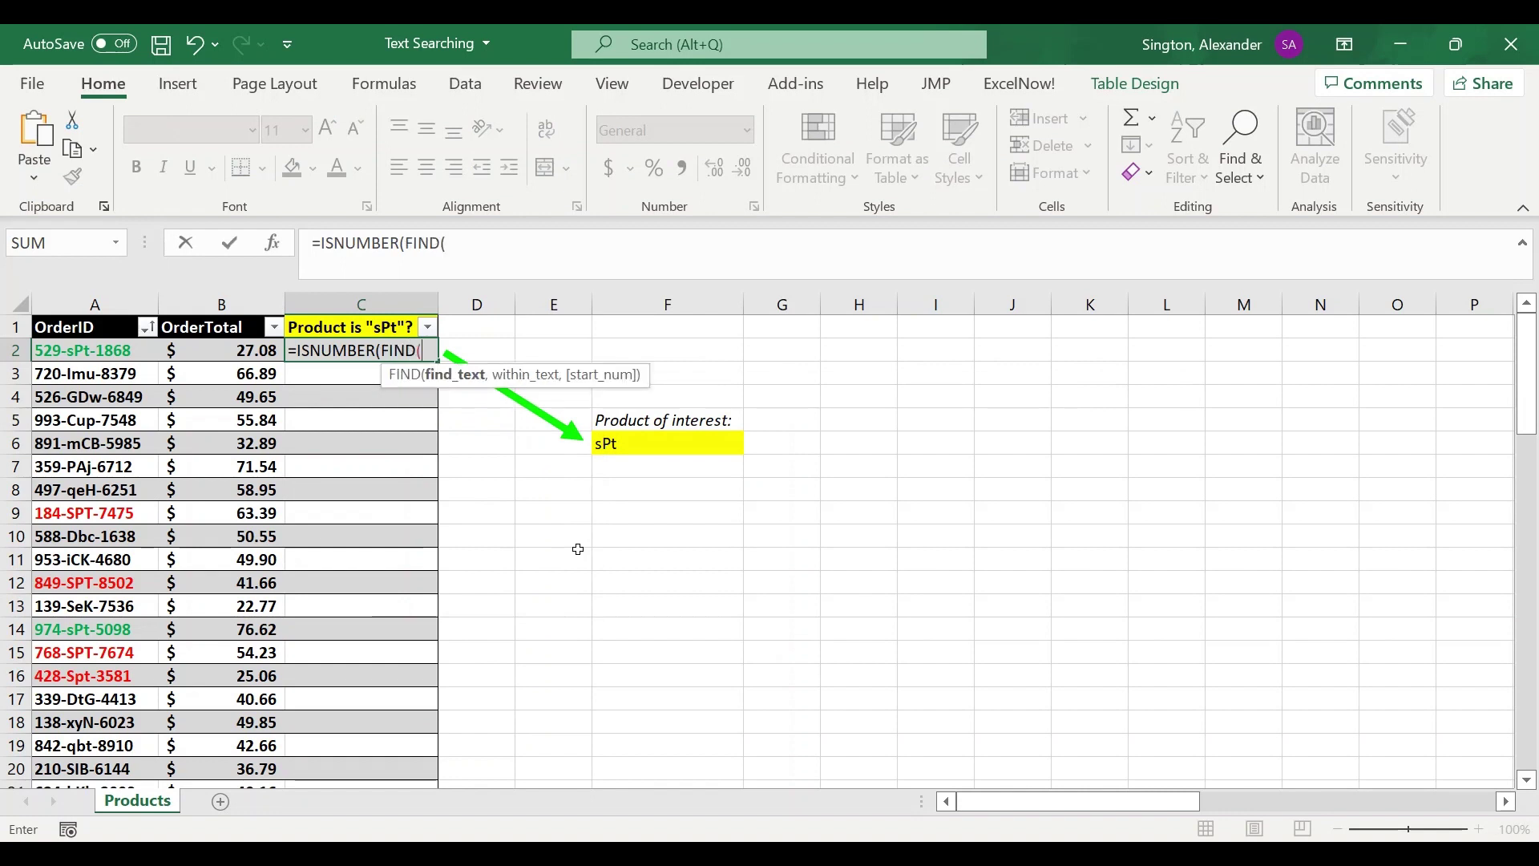
pyautogui.click(641, 442)
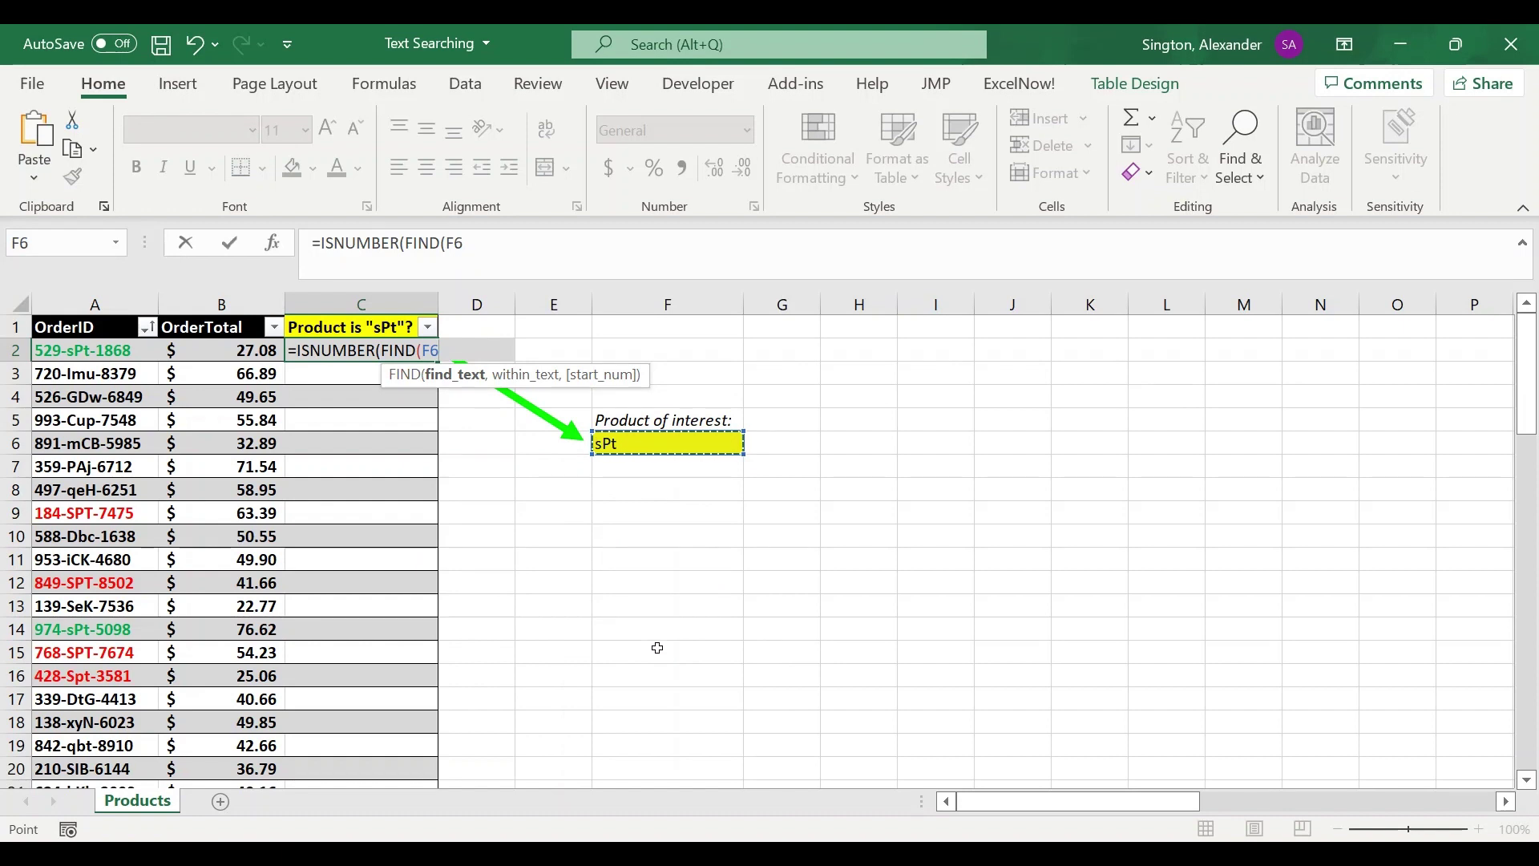
pyautogui.press('F4')
pyautogui.write(',')
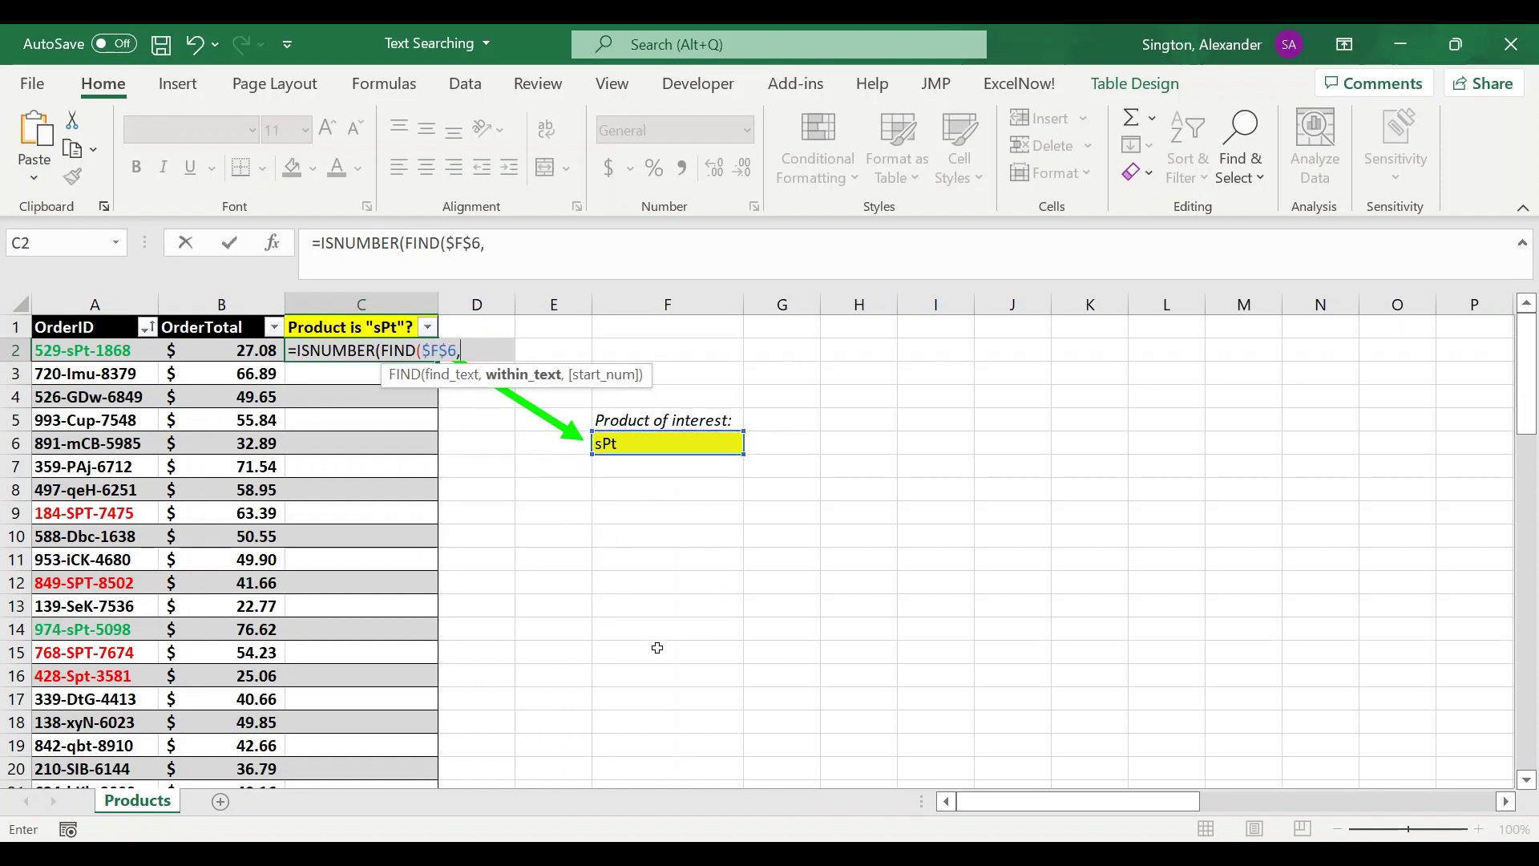
pyautogui.click(84, 354)
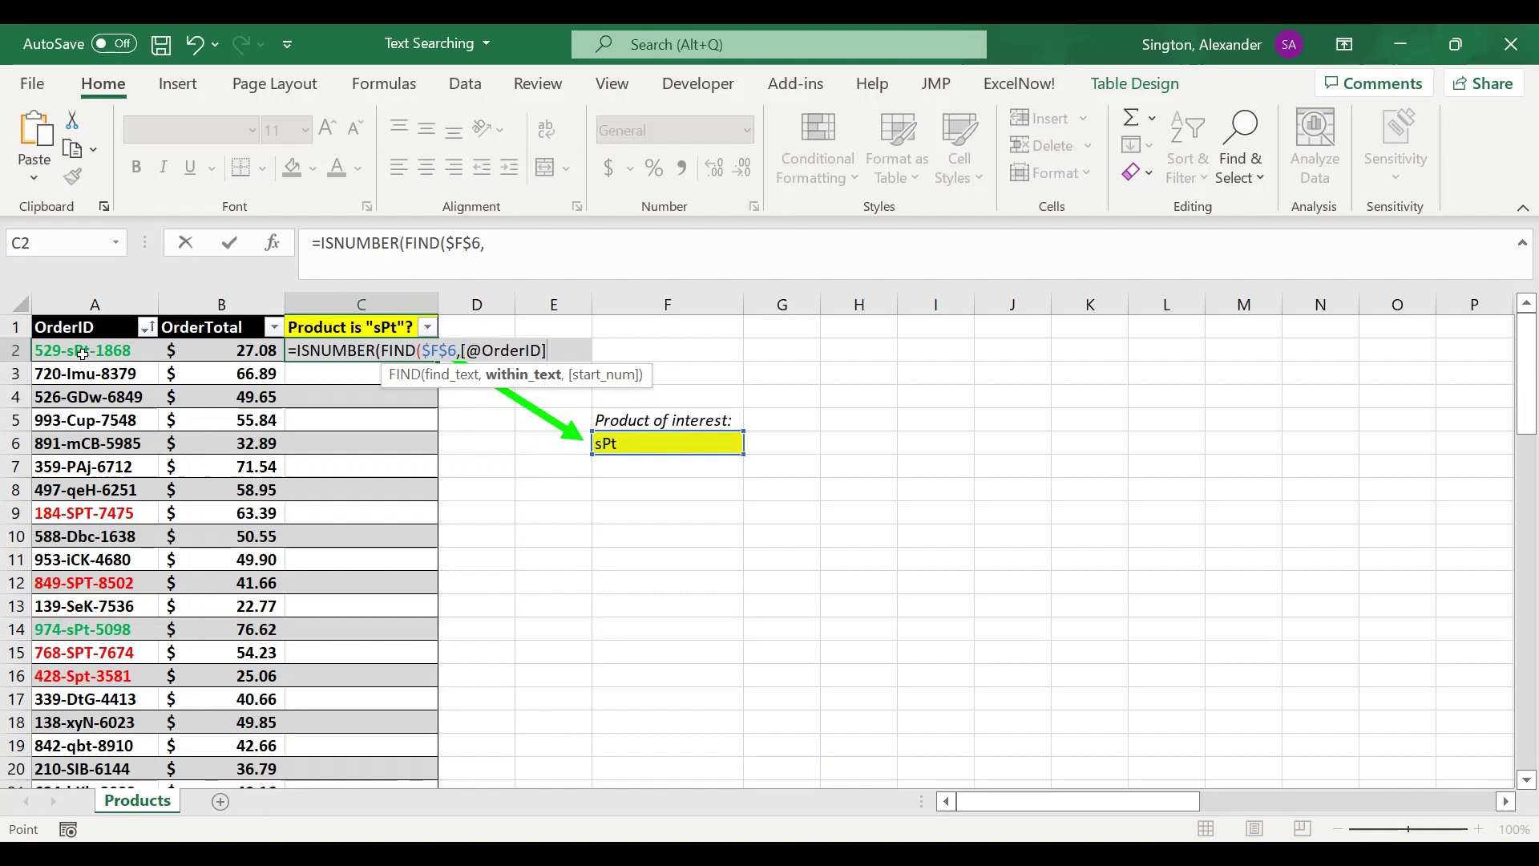
pyautogui.write('))')
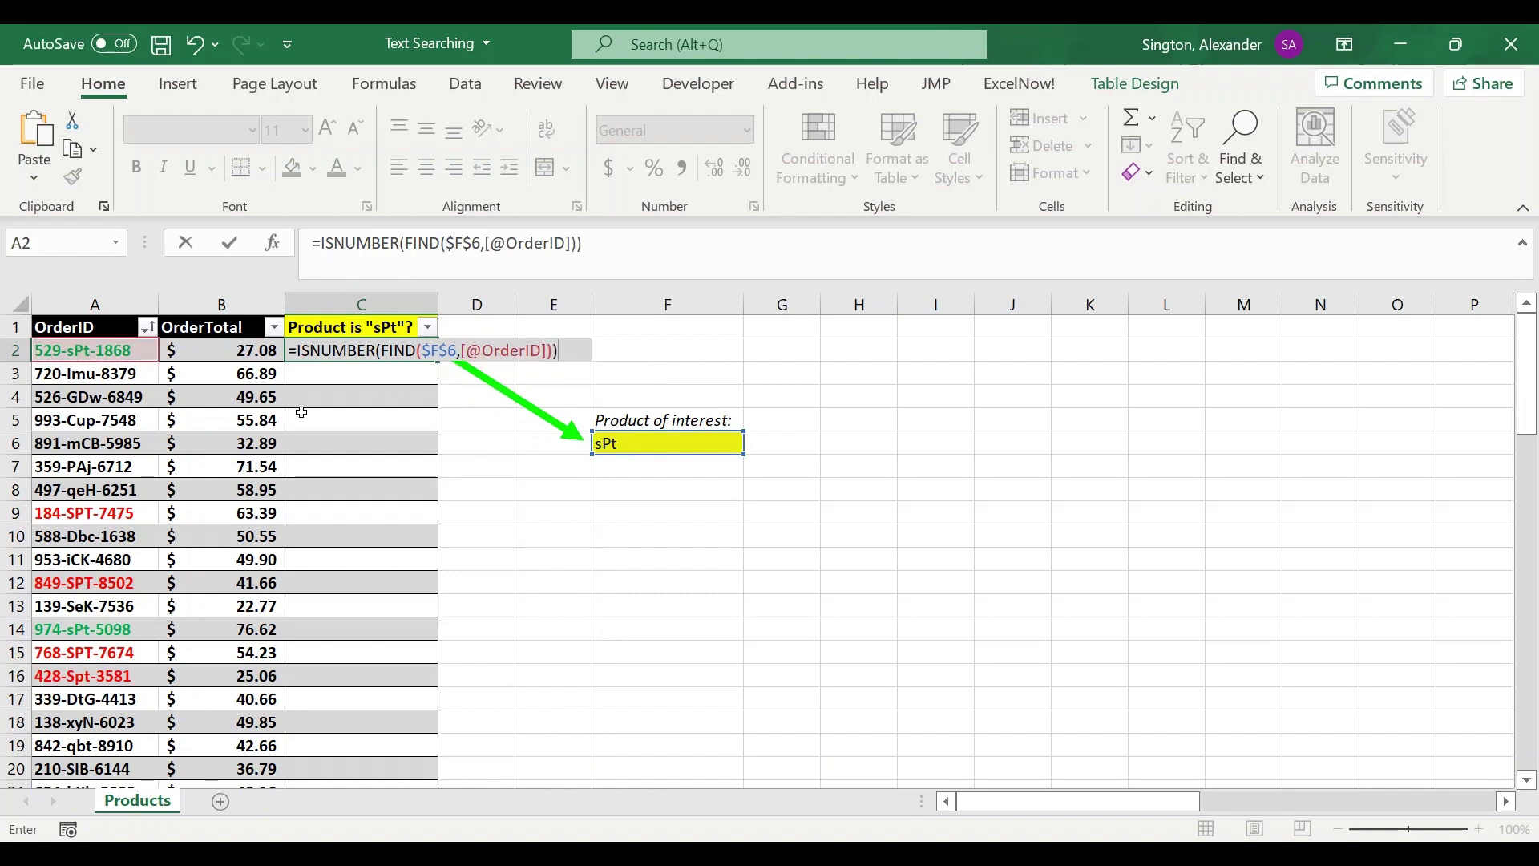
pyautogui.press('Return')
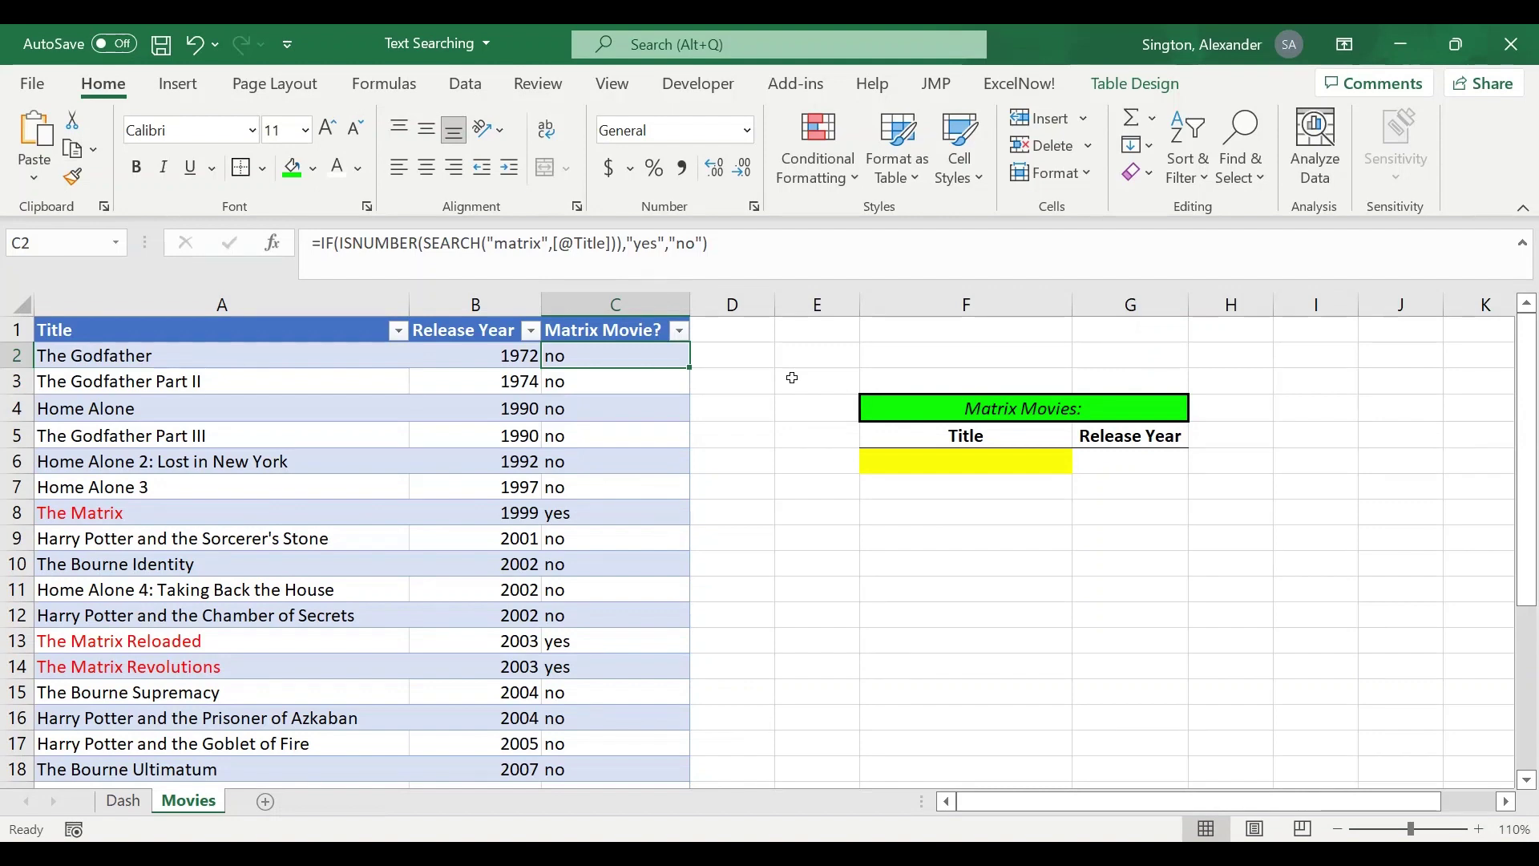
# - Enter =FILTER(Movies[[Title]:[Release Year]],Movies[Matrix Movie?]="yes","") in F6 to spill the Matrix films
pyautogui.hotkey('ctrl', 'shift', 'Down')
pyautogui.hotkey('ctrl', 'BackSpace')
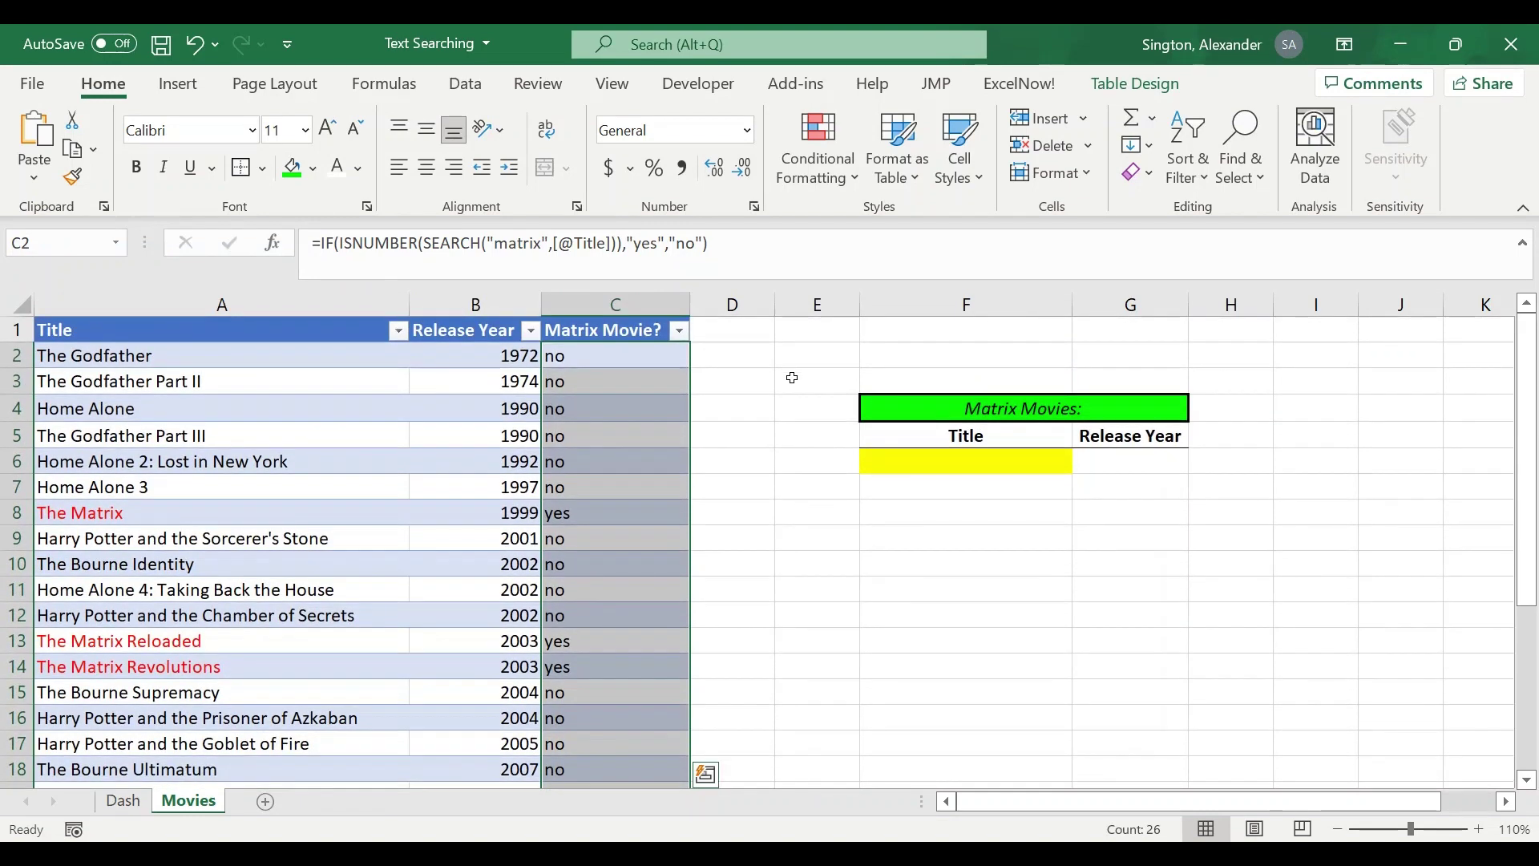
pyautogui.click(915, 462)
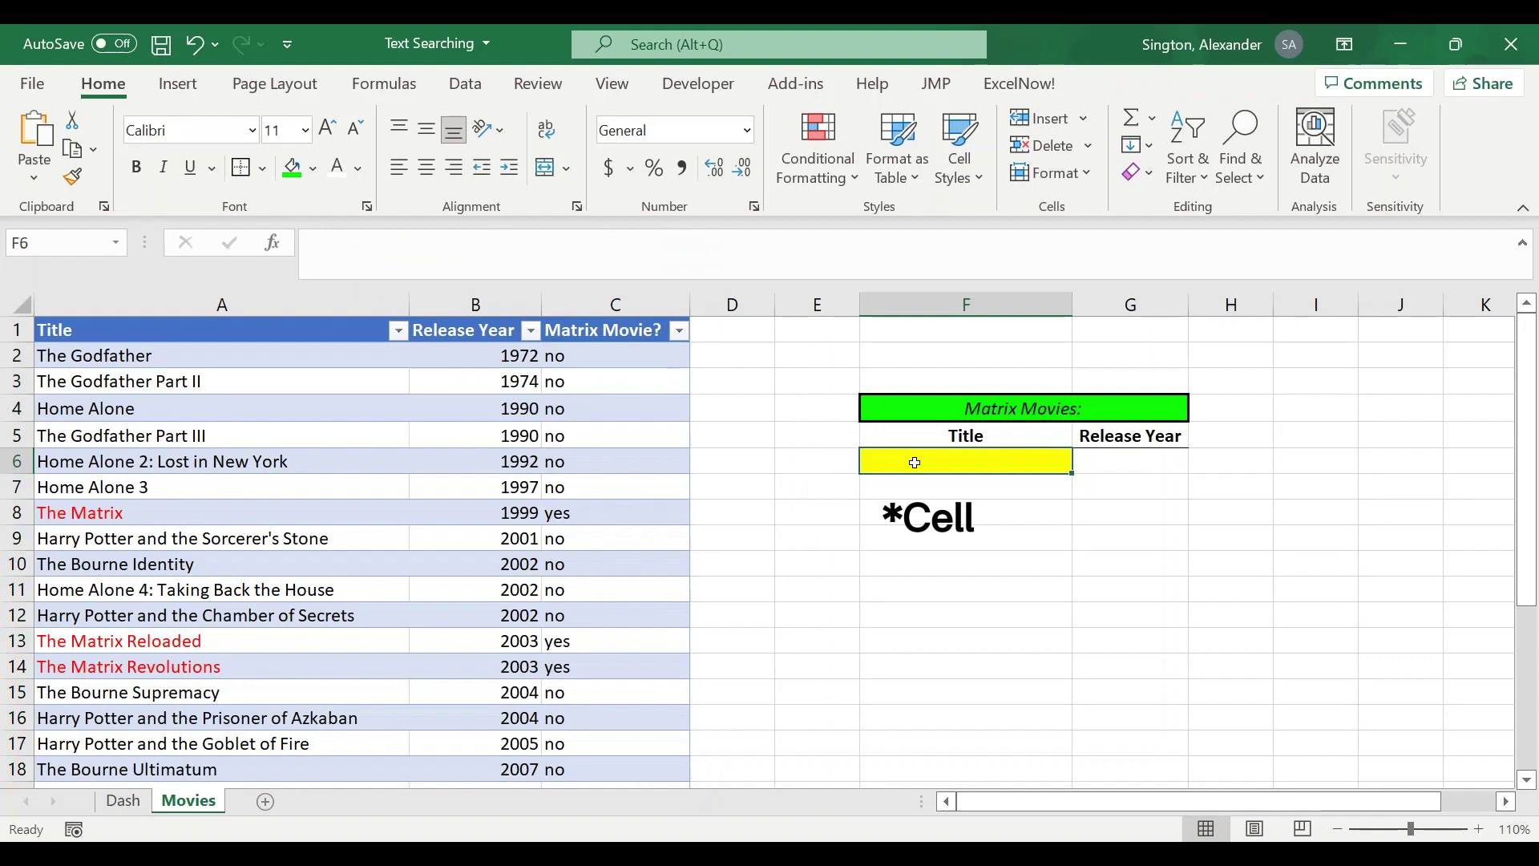
pyautogui.write('=filt')
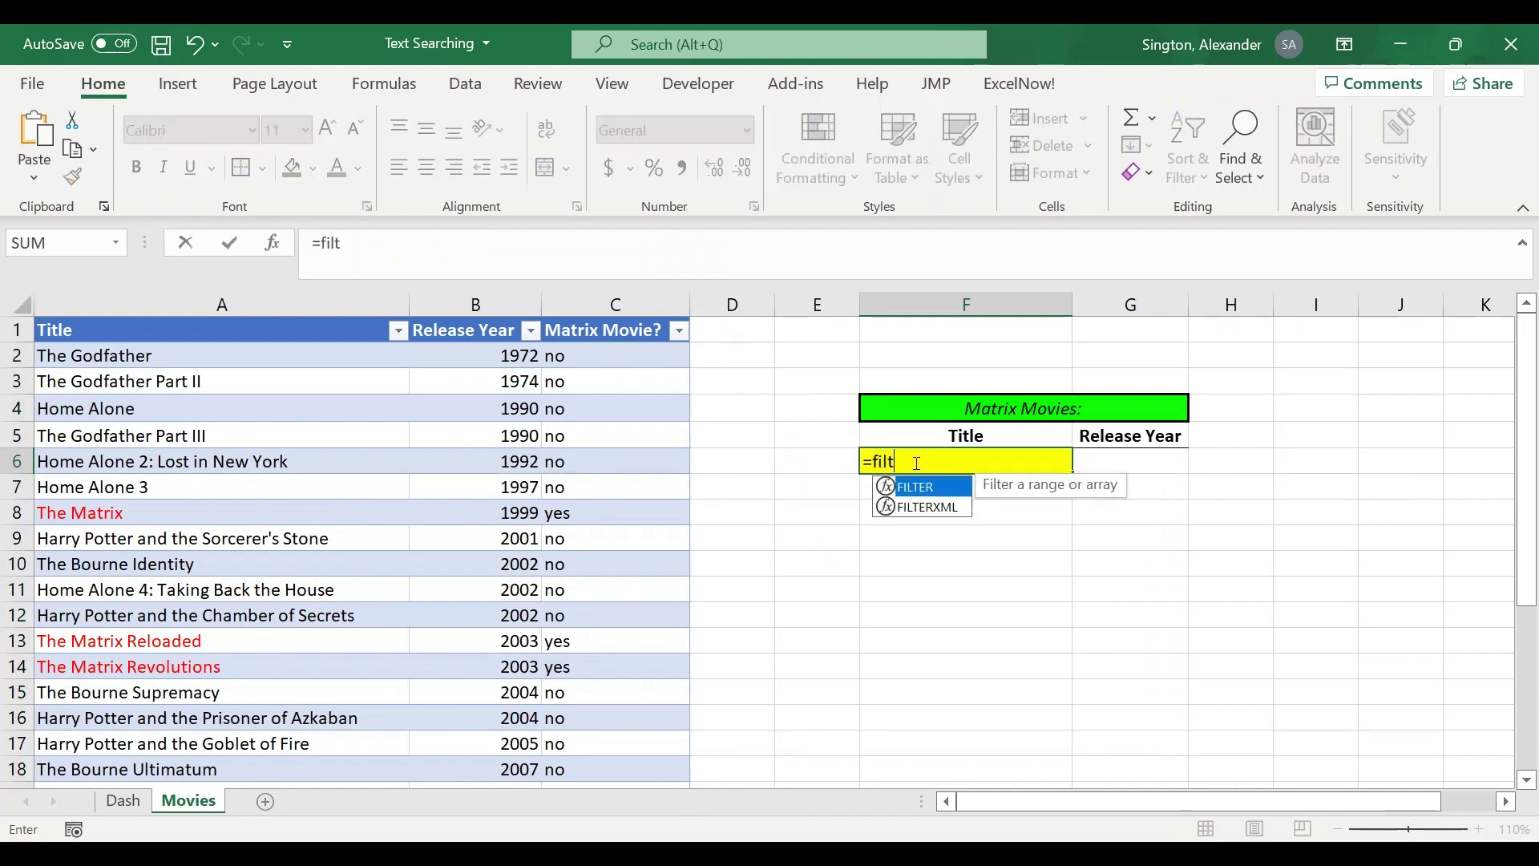
pyautogui.press('Tab')
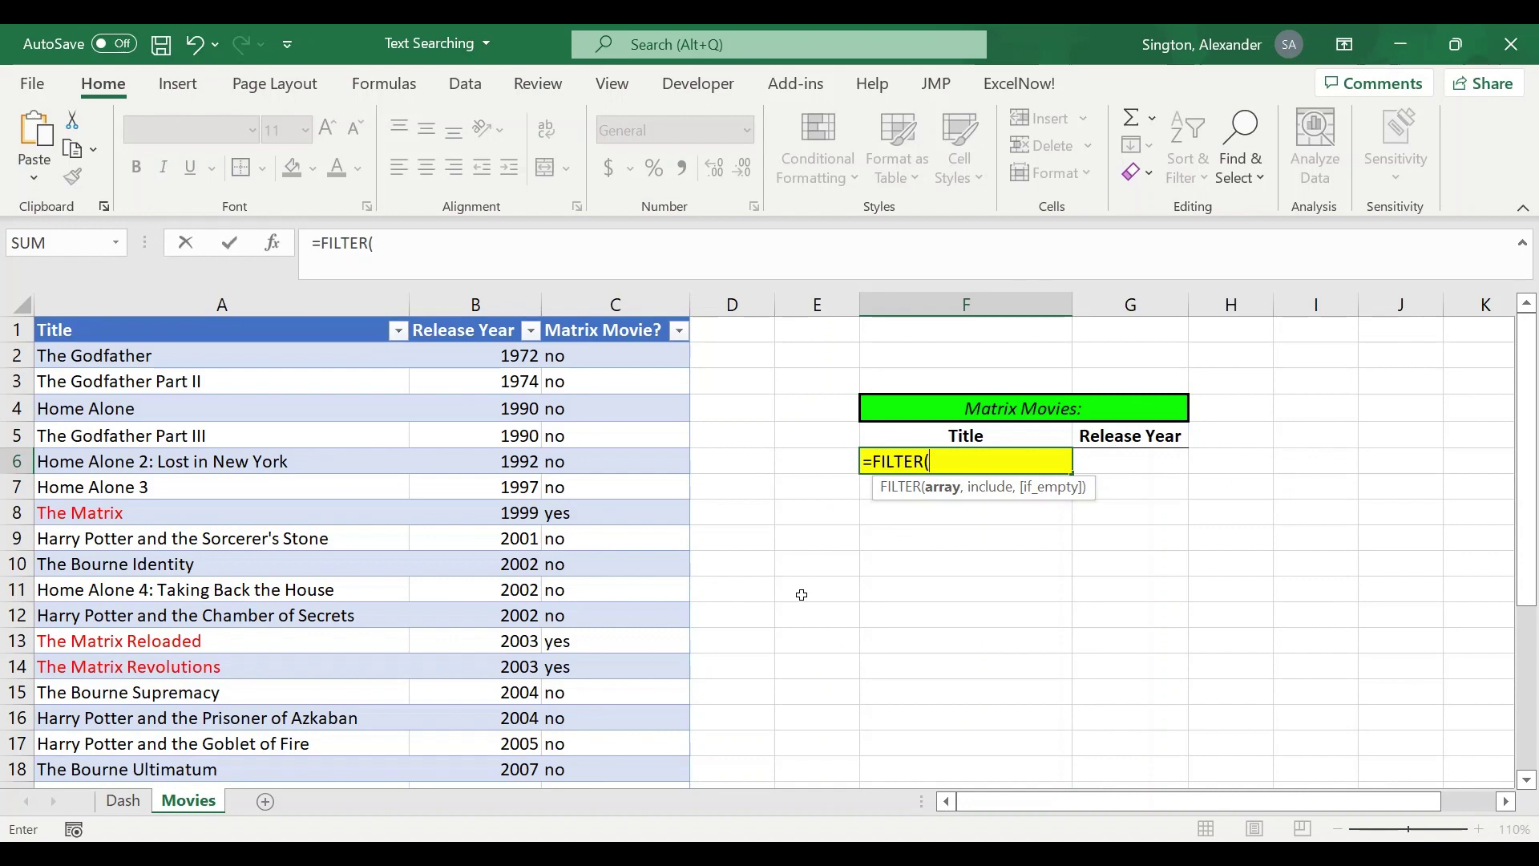
pyautogui.click(205, 355)
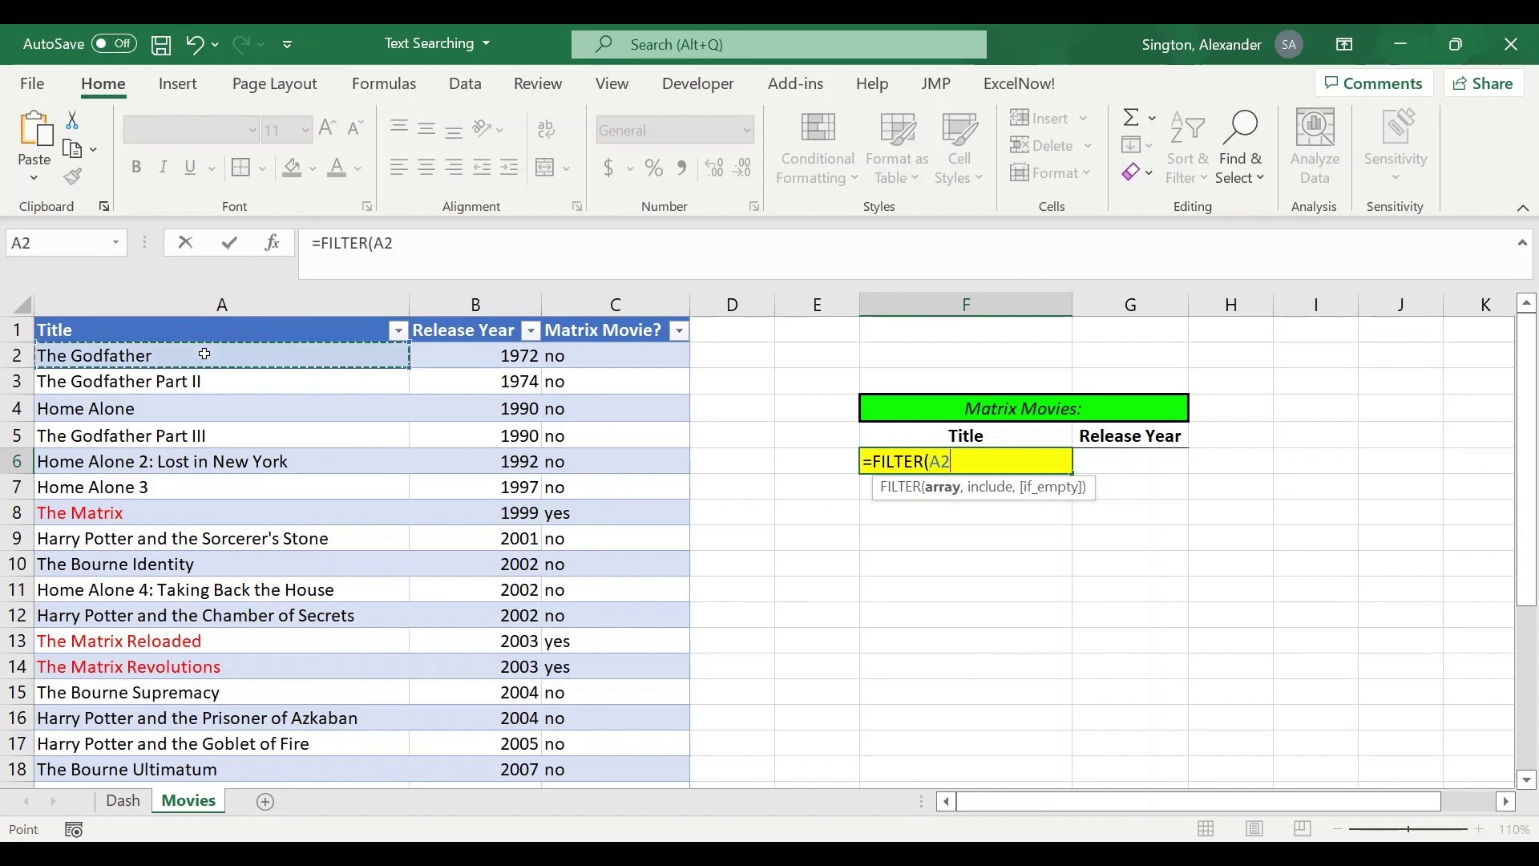
pyautogui.hotkey('shift', 'Right')
pyautogui.hotkey('ctrl', 'shift', 'Down')
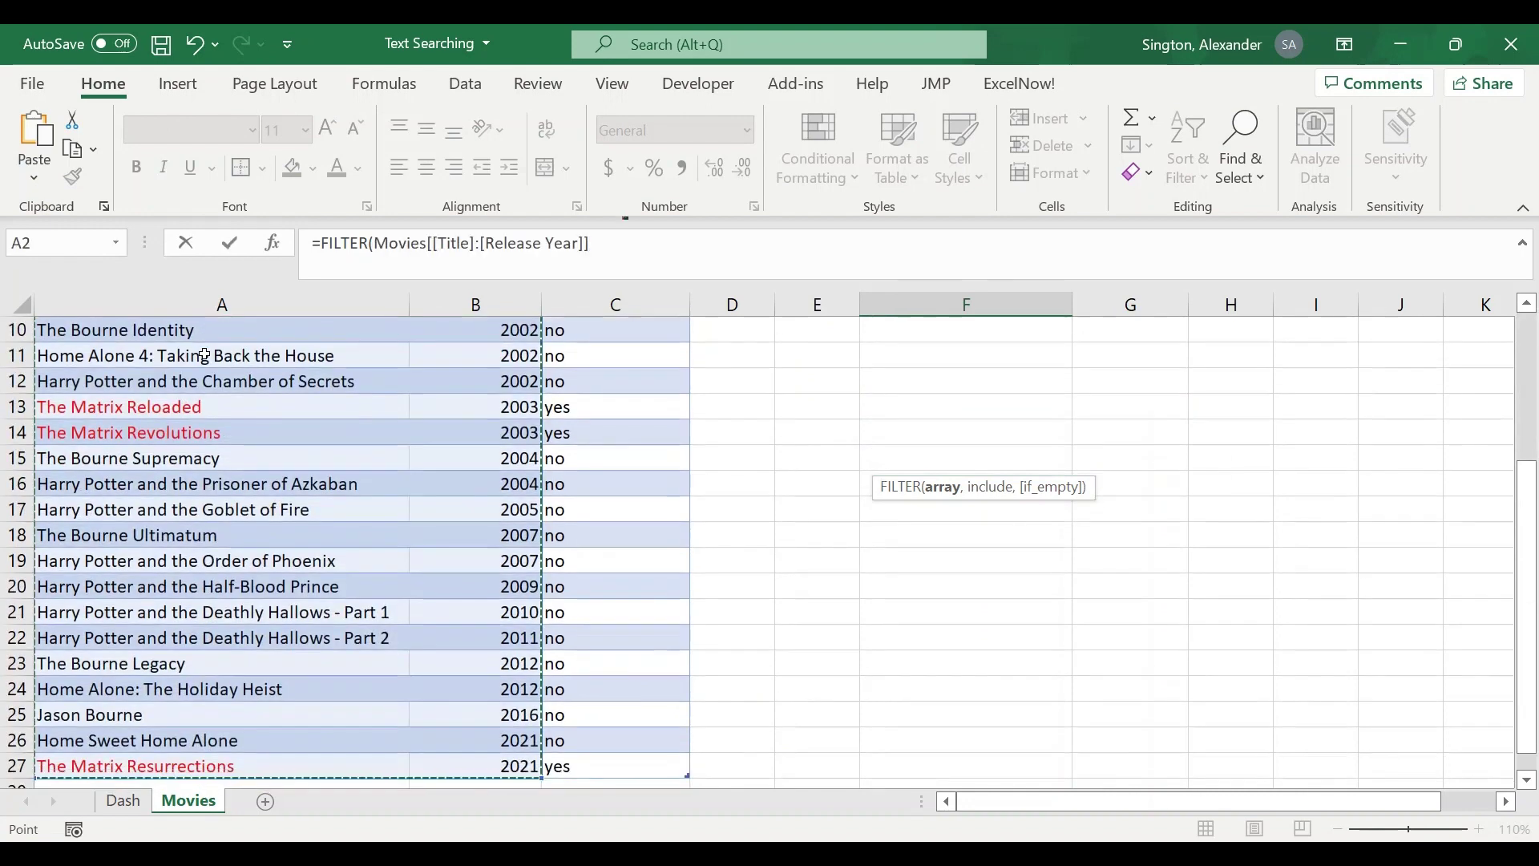
pyautogui.write(',')
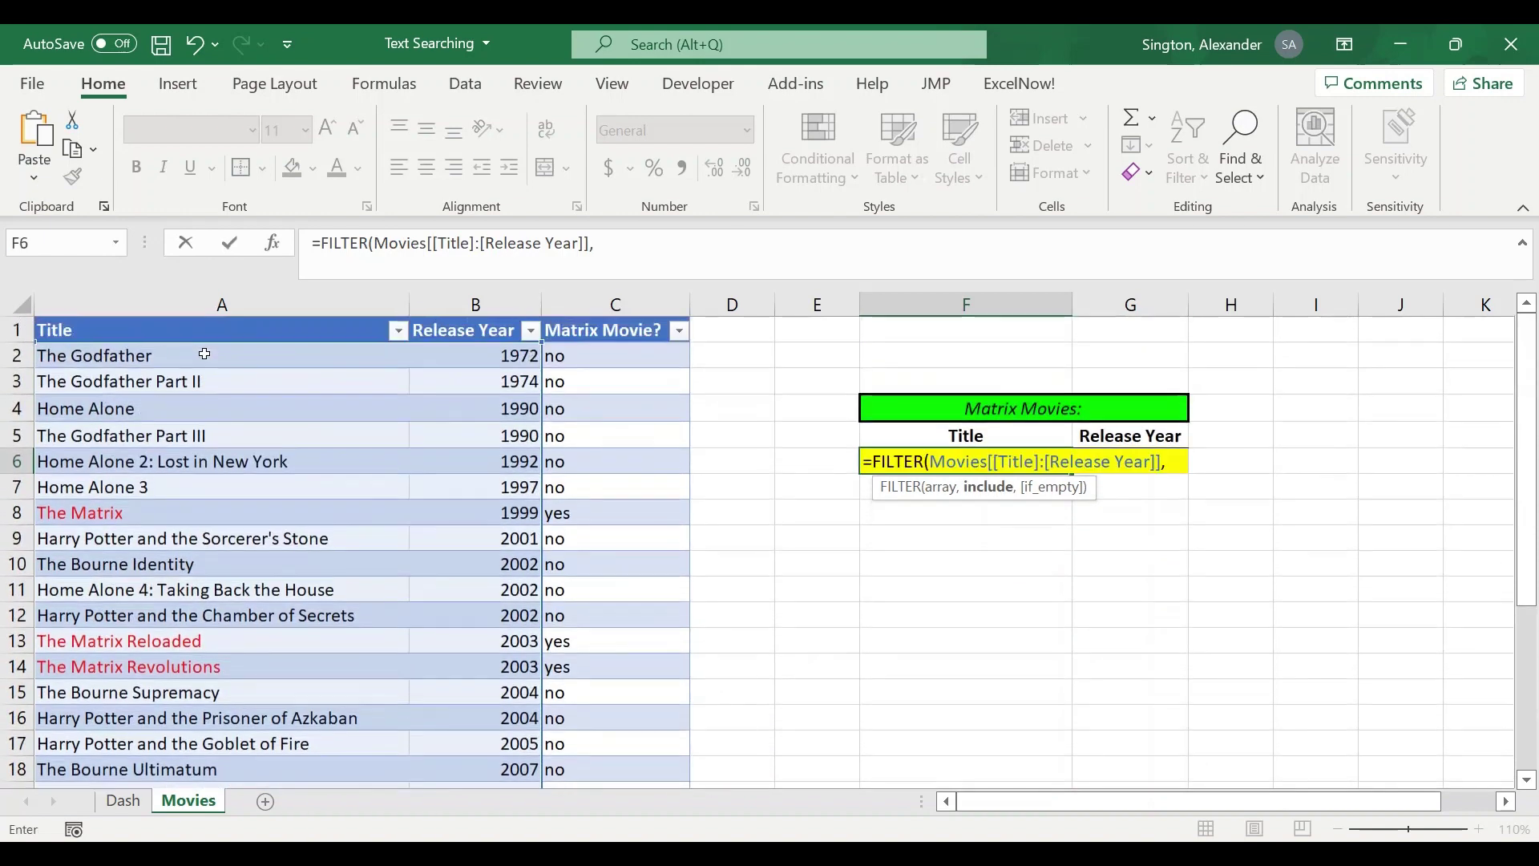
pyautogui.click(602, 464)
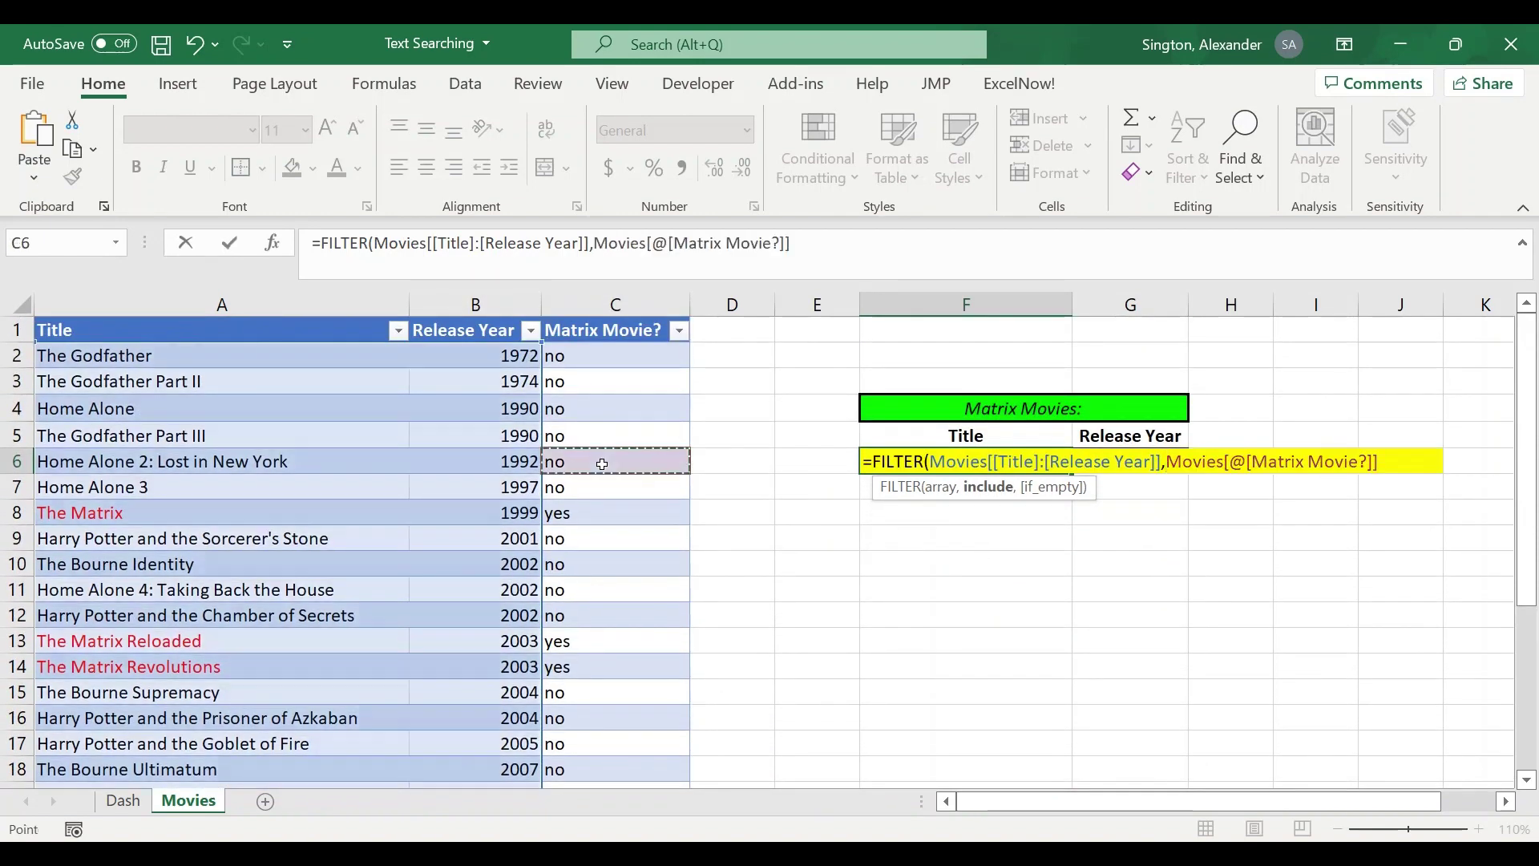
pyautogui.hotkey('ctrl', 'space')
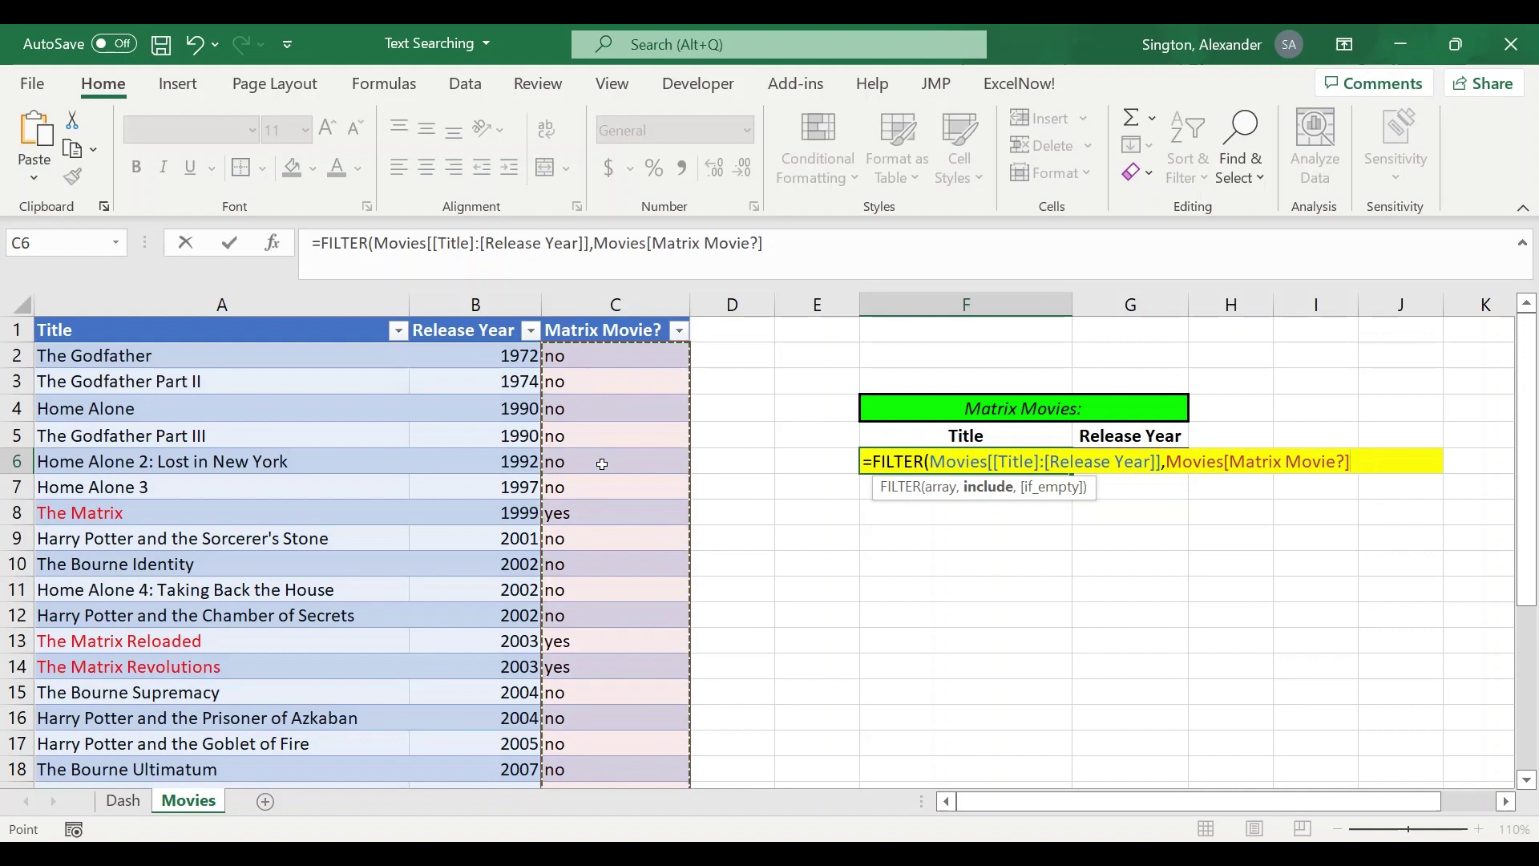
pyautogui.write('="y')
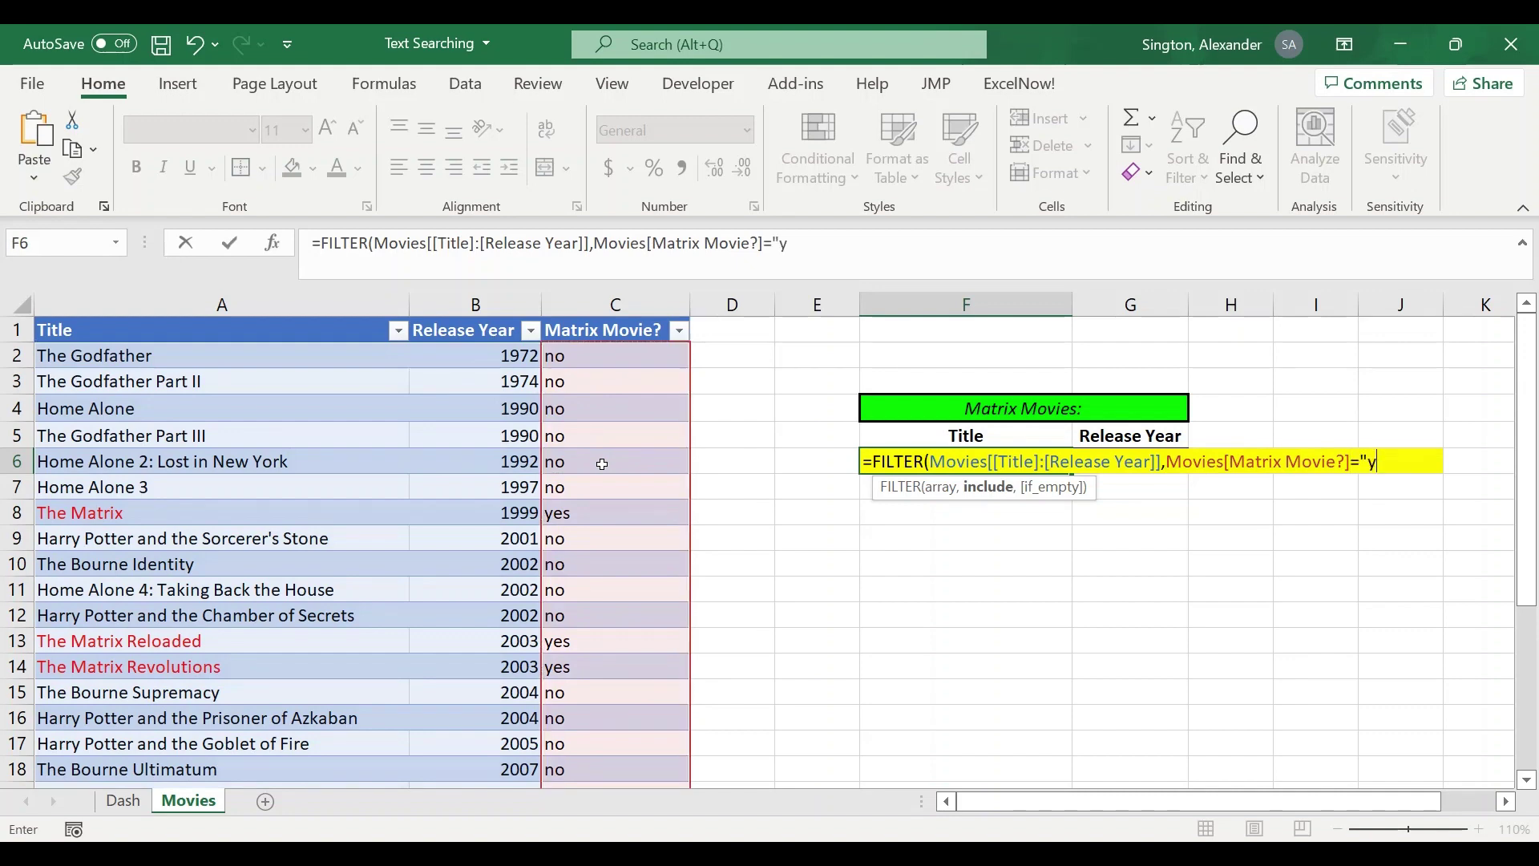
pyautogui.write('es",')
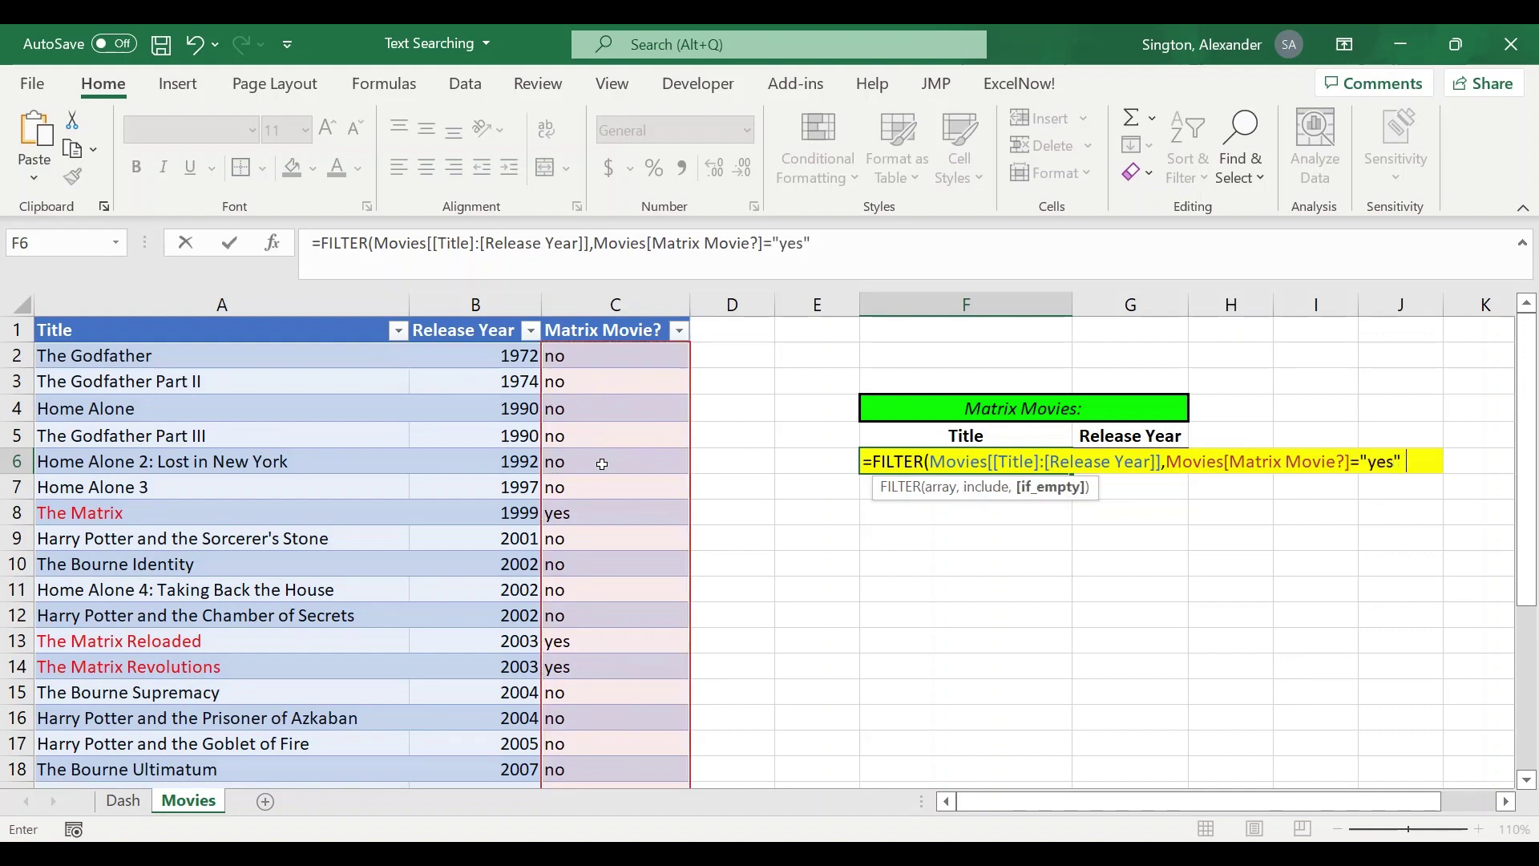
pyautogui.write('"")')
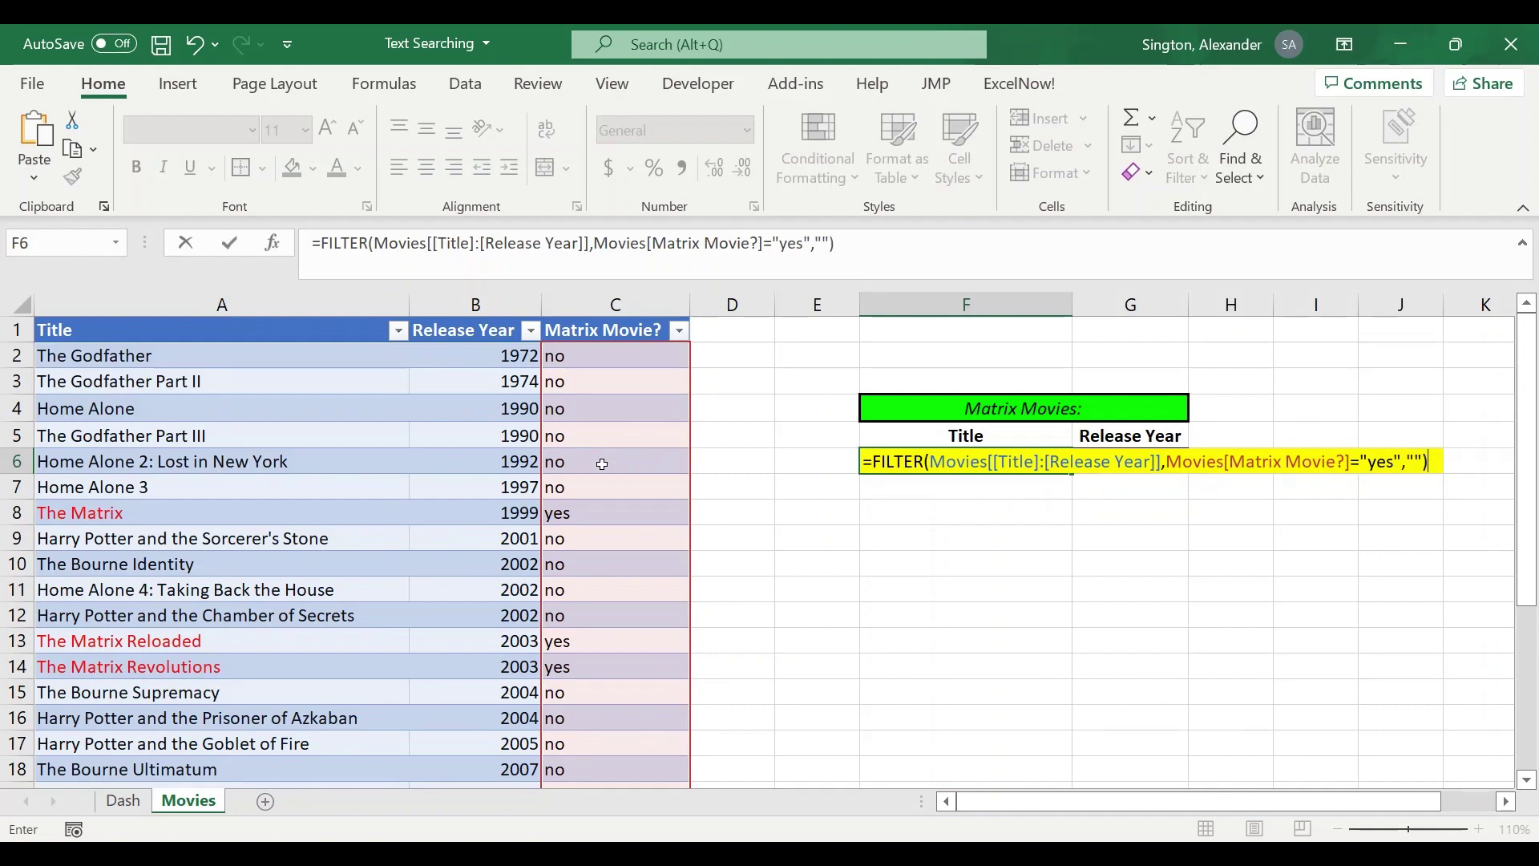
pyautogui.press('Return')
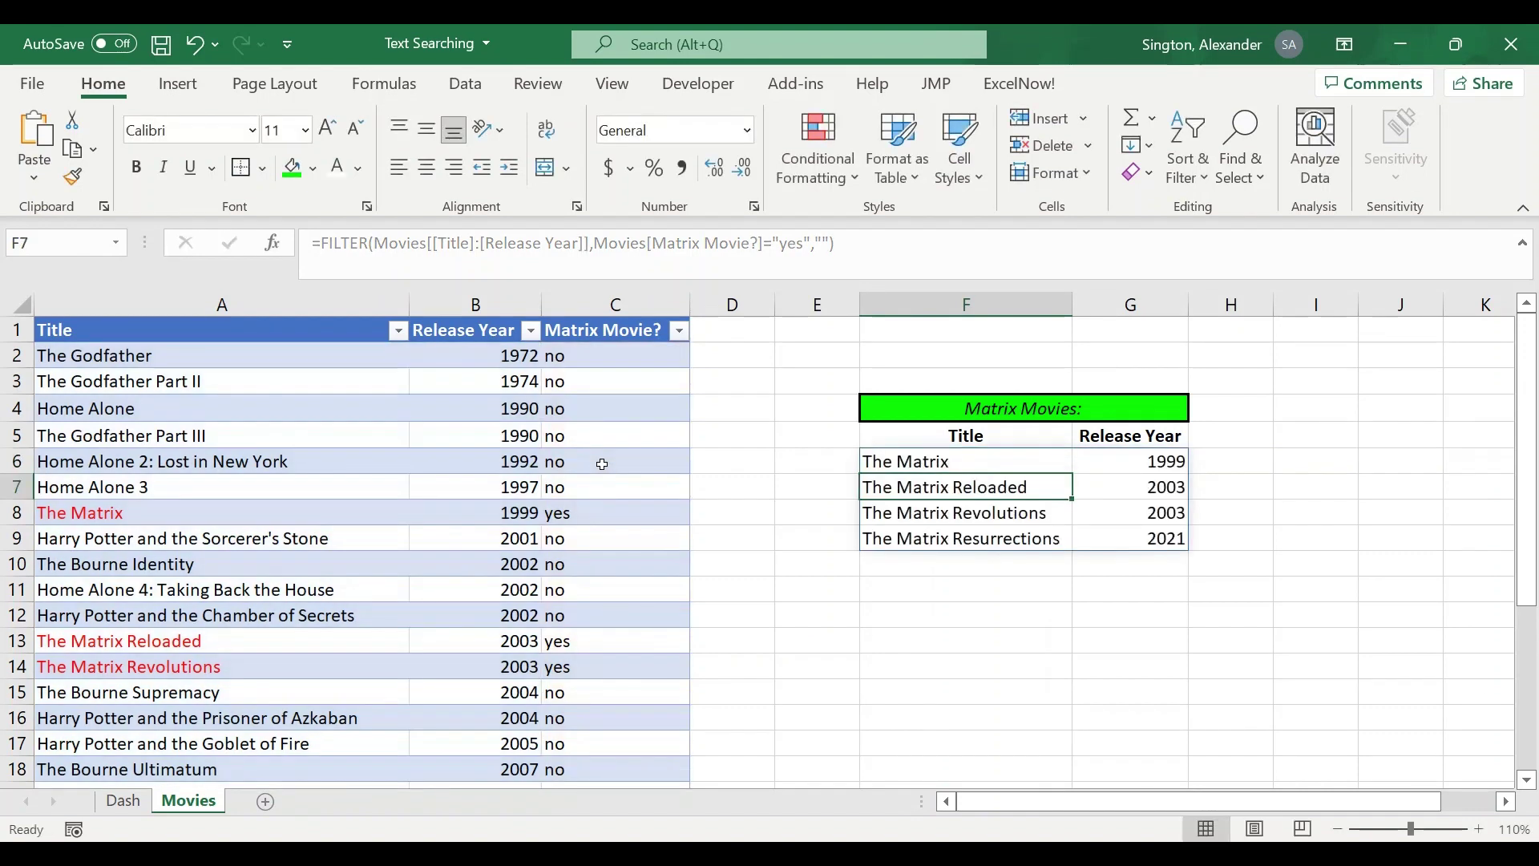
pyautogui.press('Up')
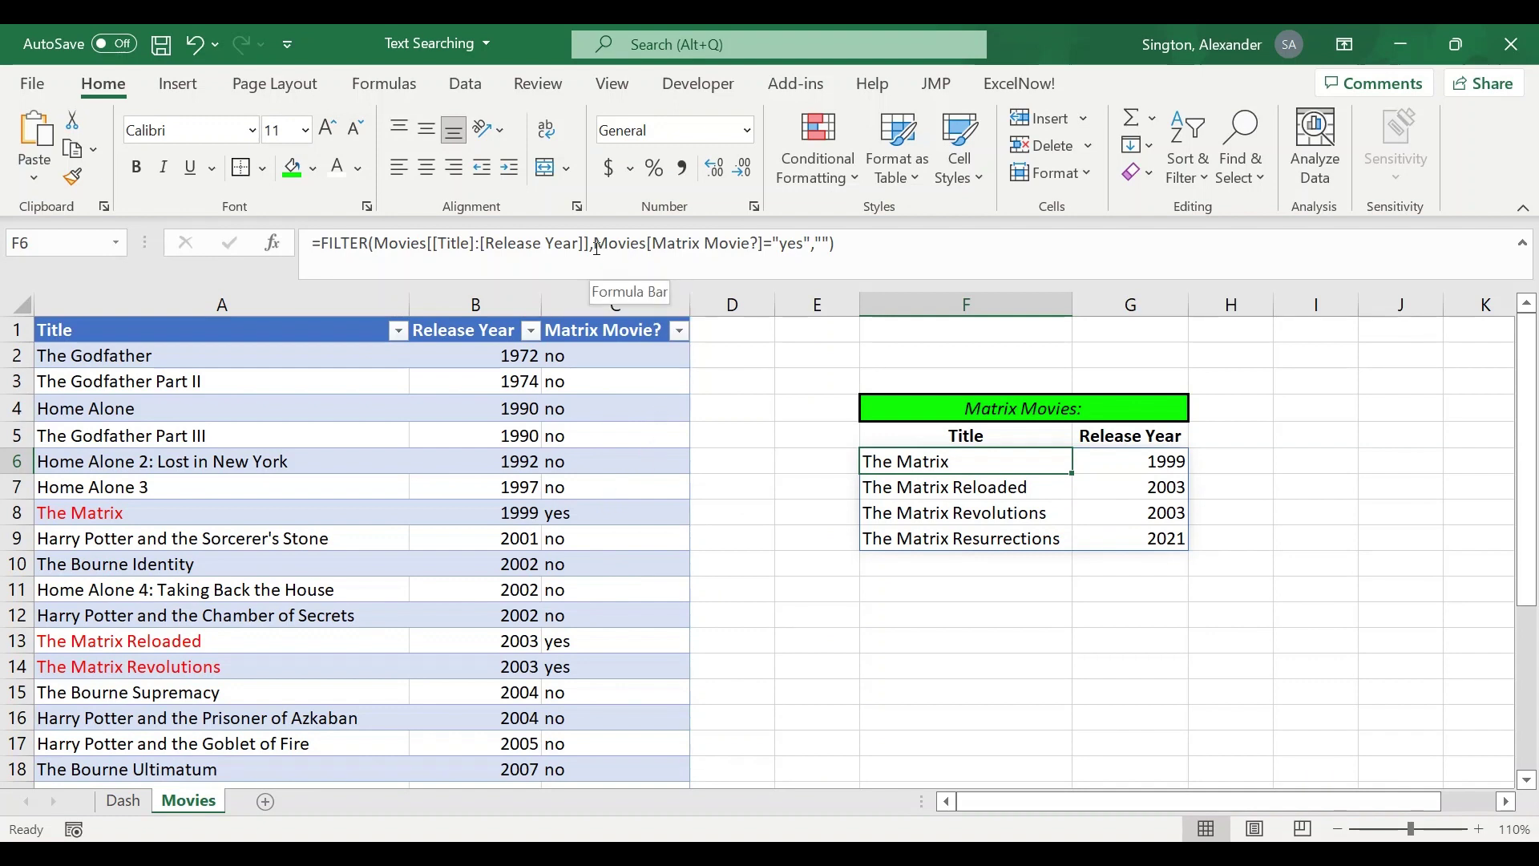
# - Replace F6's include condition with ISNUMBER(SEARCH("matrix",Movies[Title]))
pyautogui.moveTo(597, 248); pyautogui.dragTo(813, 244)
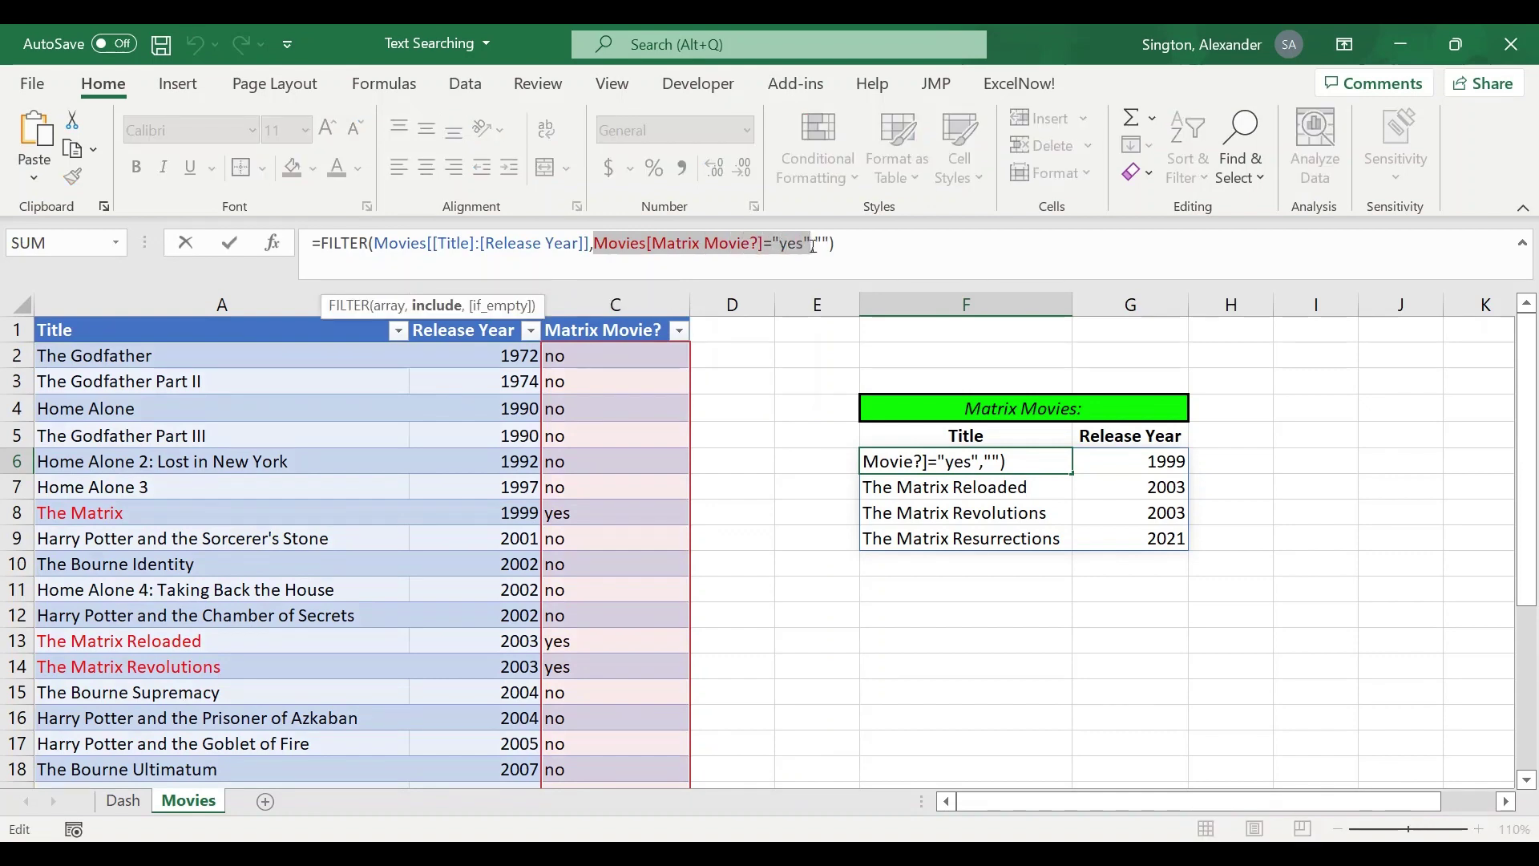
pyautogui.press('Delete')
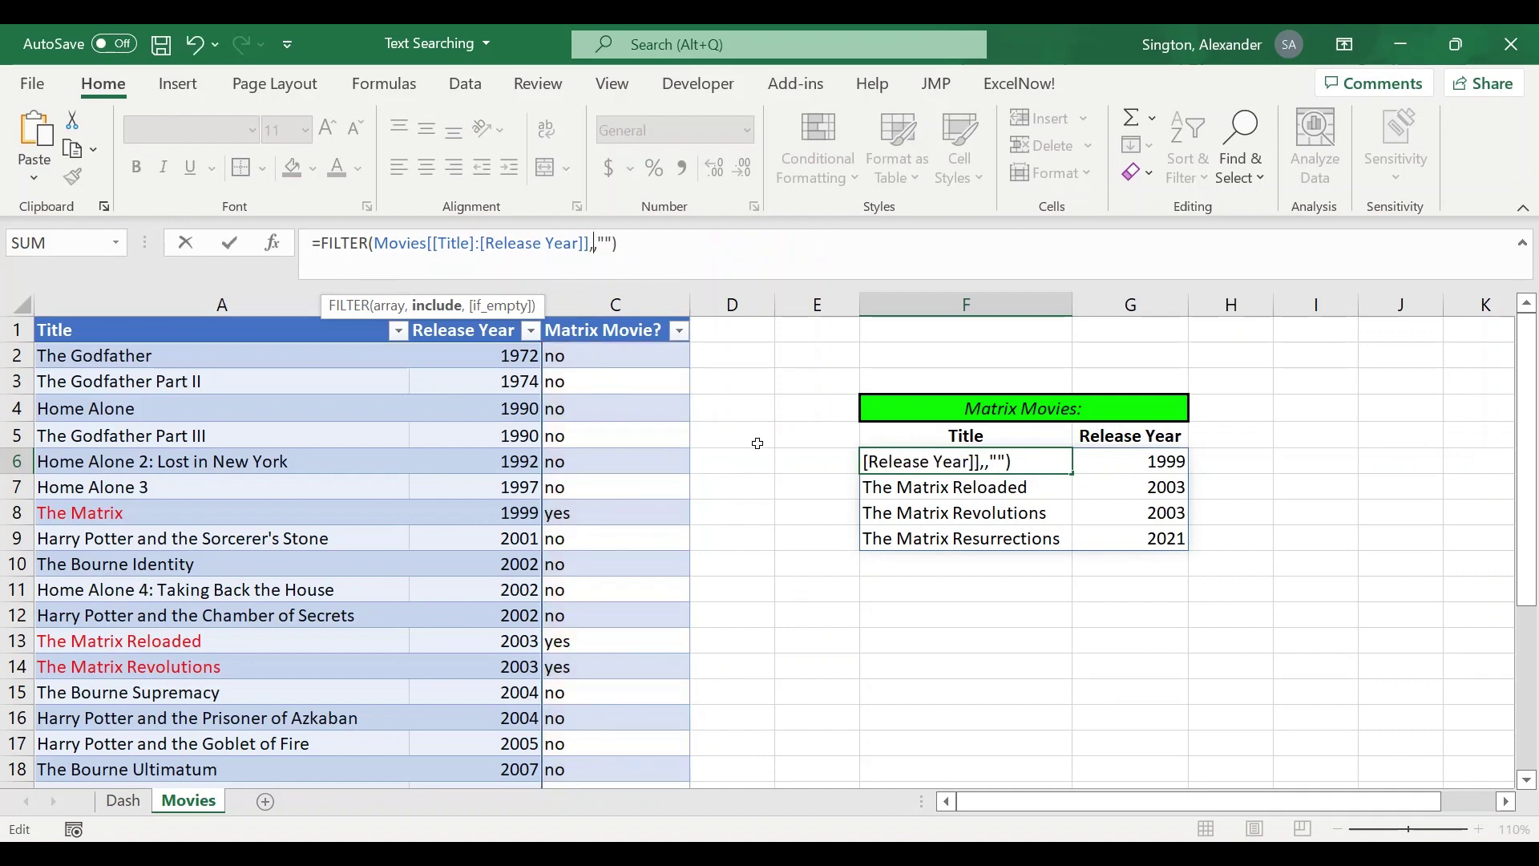
pyautogui.write('isnu')
pyautogui.press('Tab')
pyautogui.write('s')
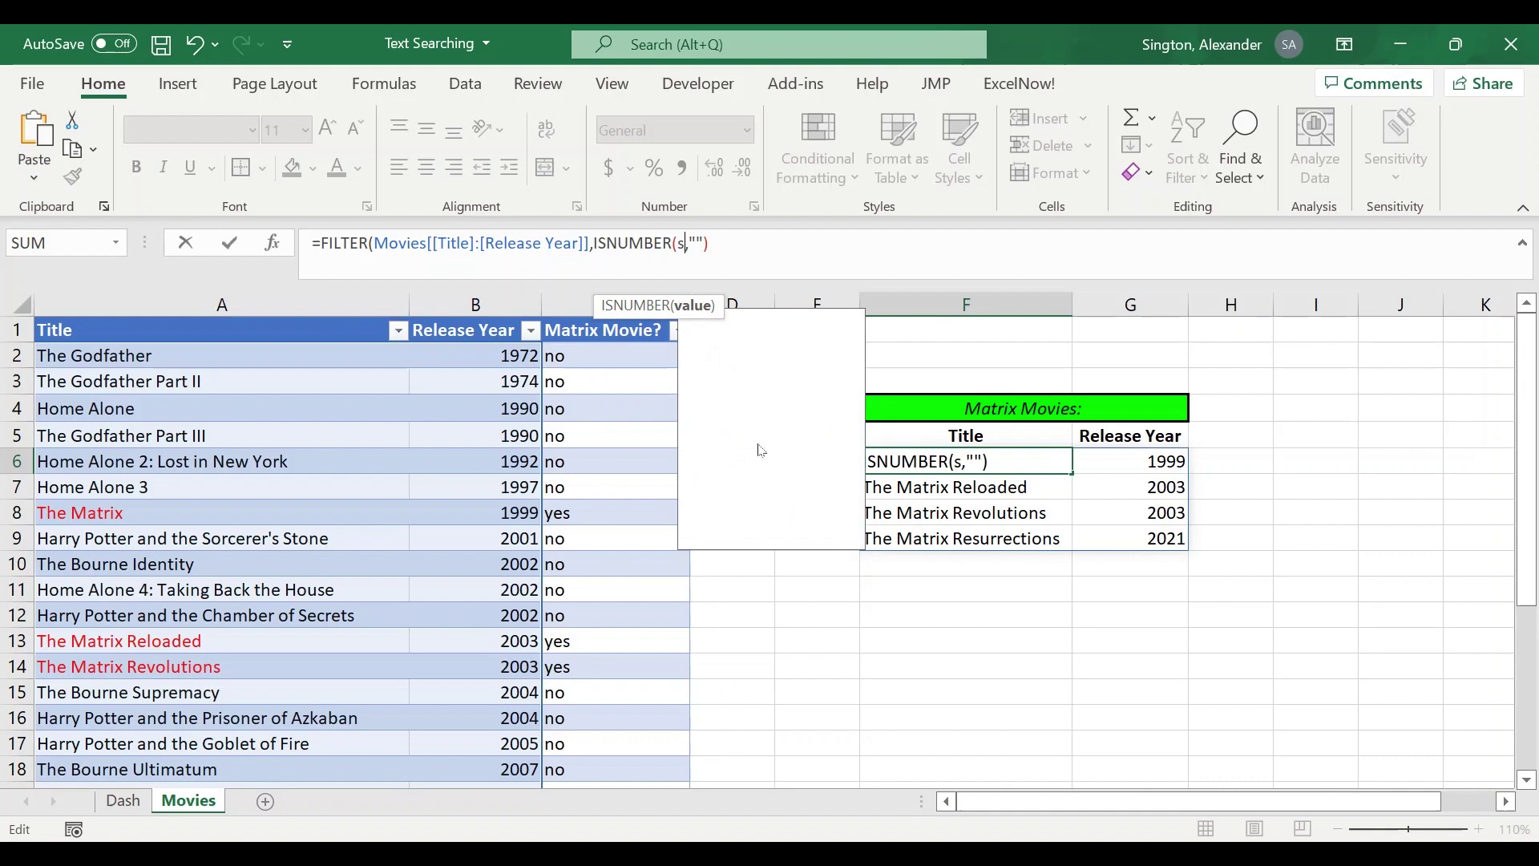
pyautogui.write('e Year')
pyautogui.press('Tab')
pyautogui.write('"')
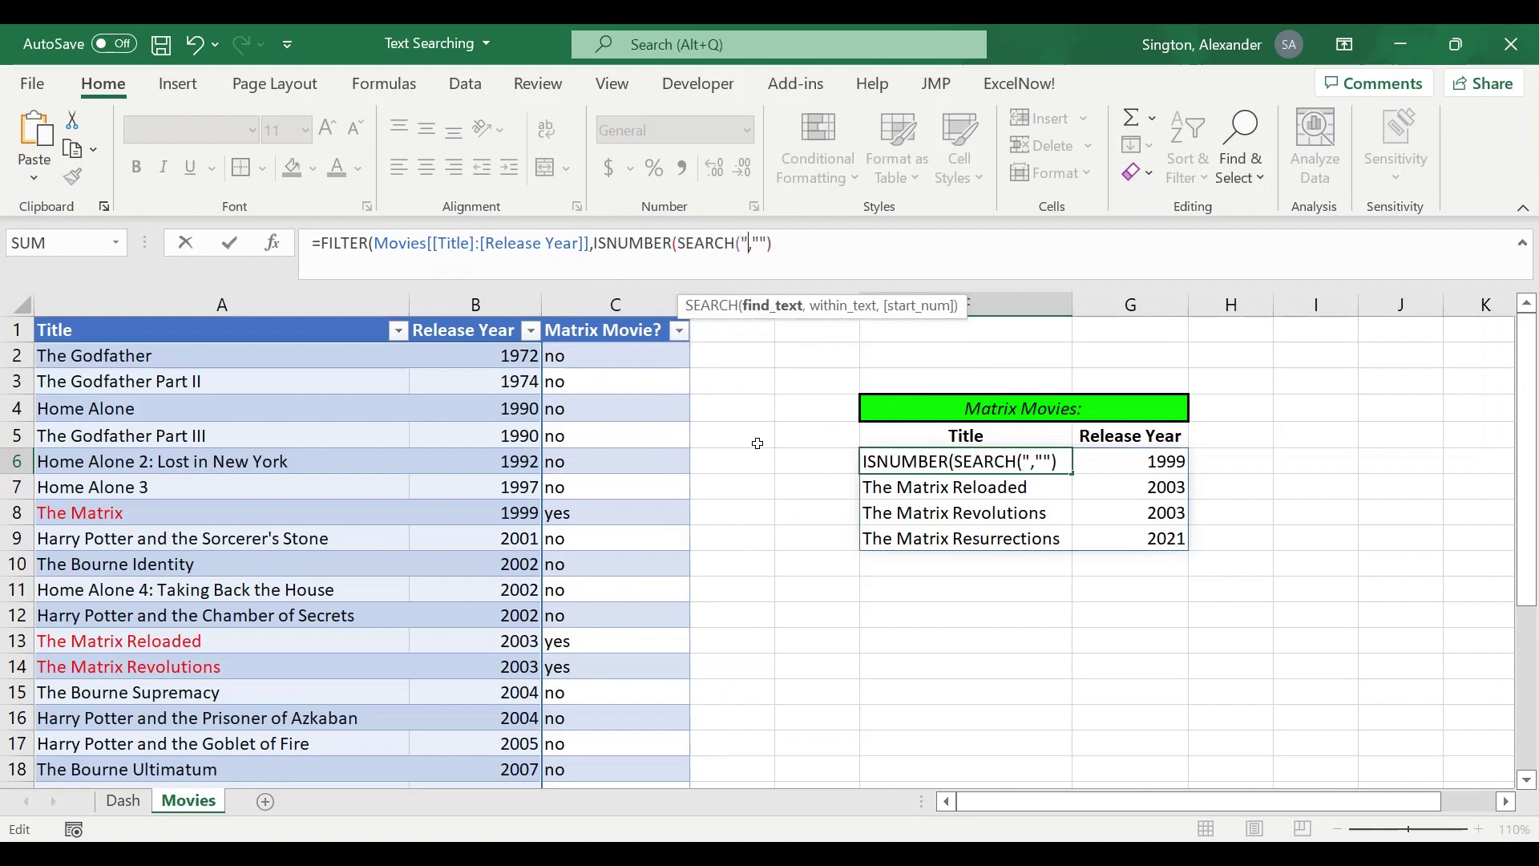
pyautogui.write('matrix')
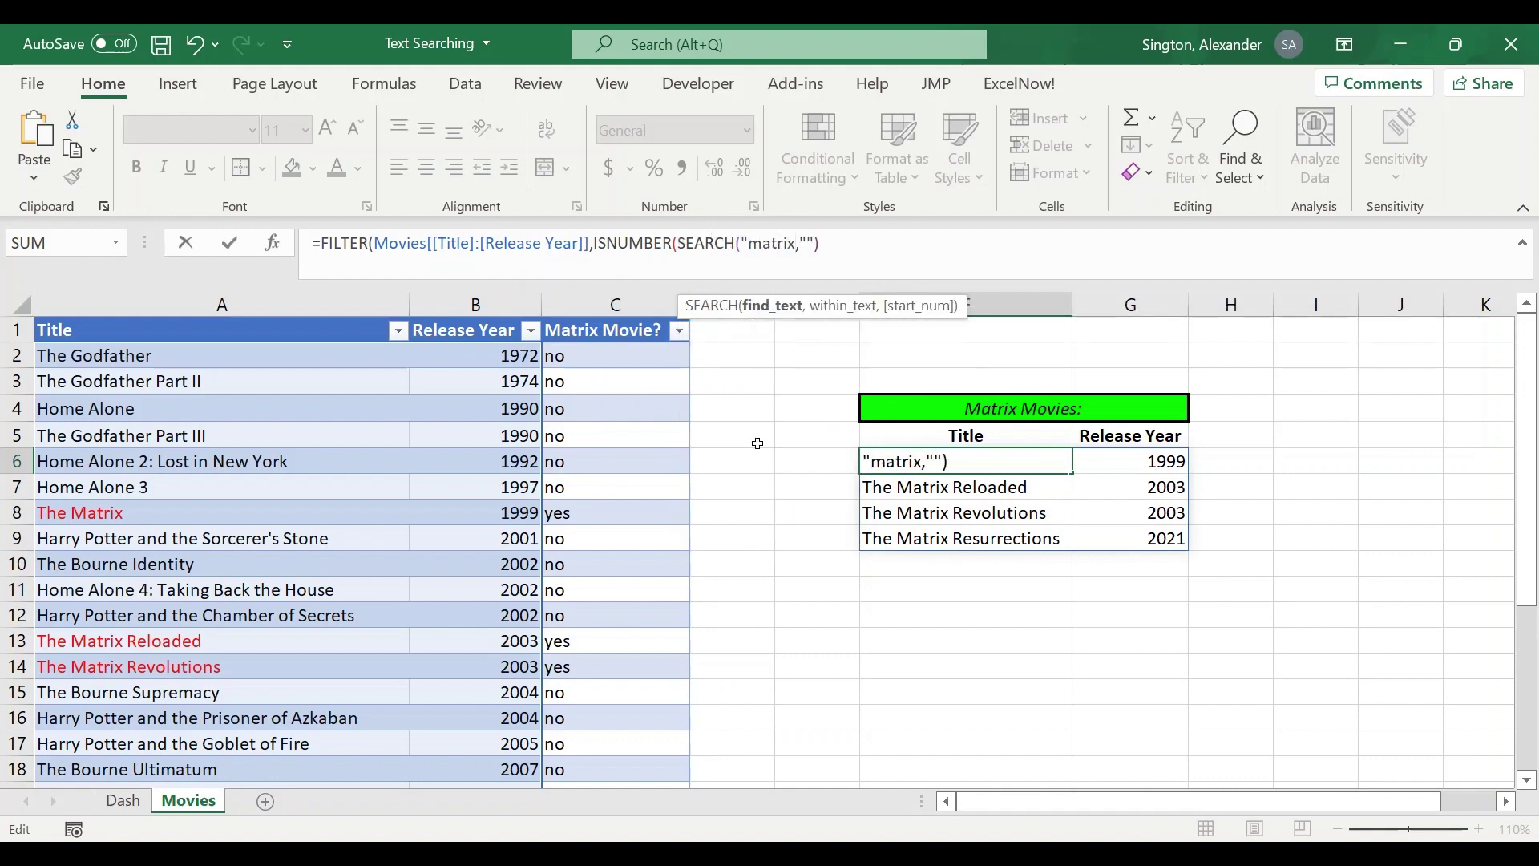
pyautogui.write('",')
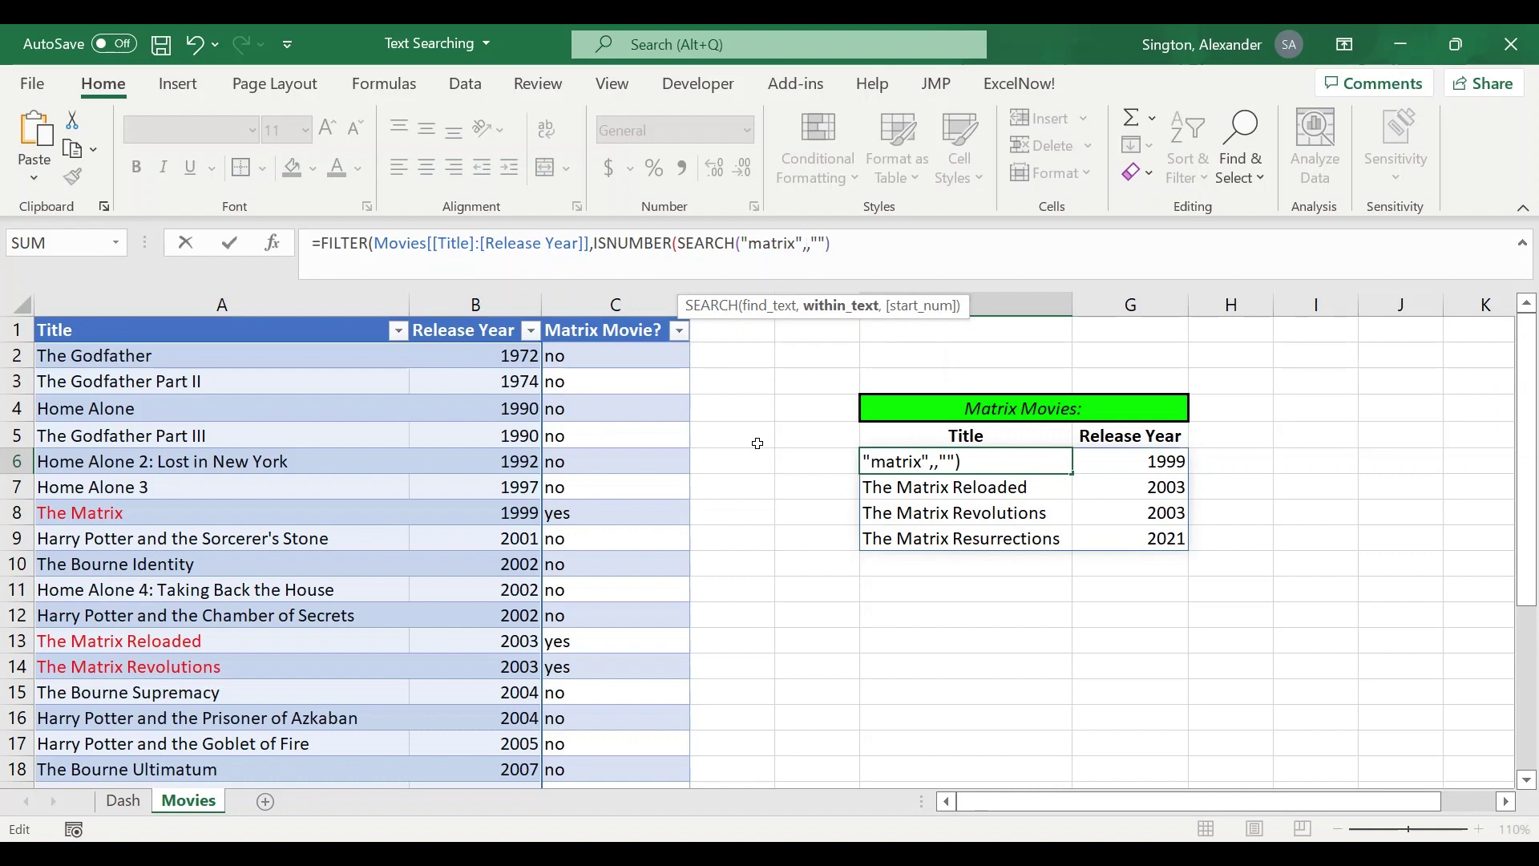
pyautogui.click(133, 413)
pyautogui.hotkey('ctrl', 'space')
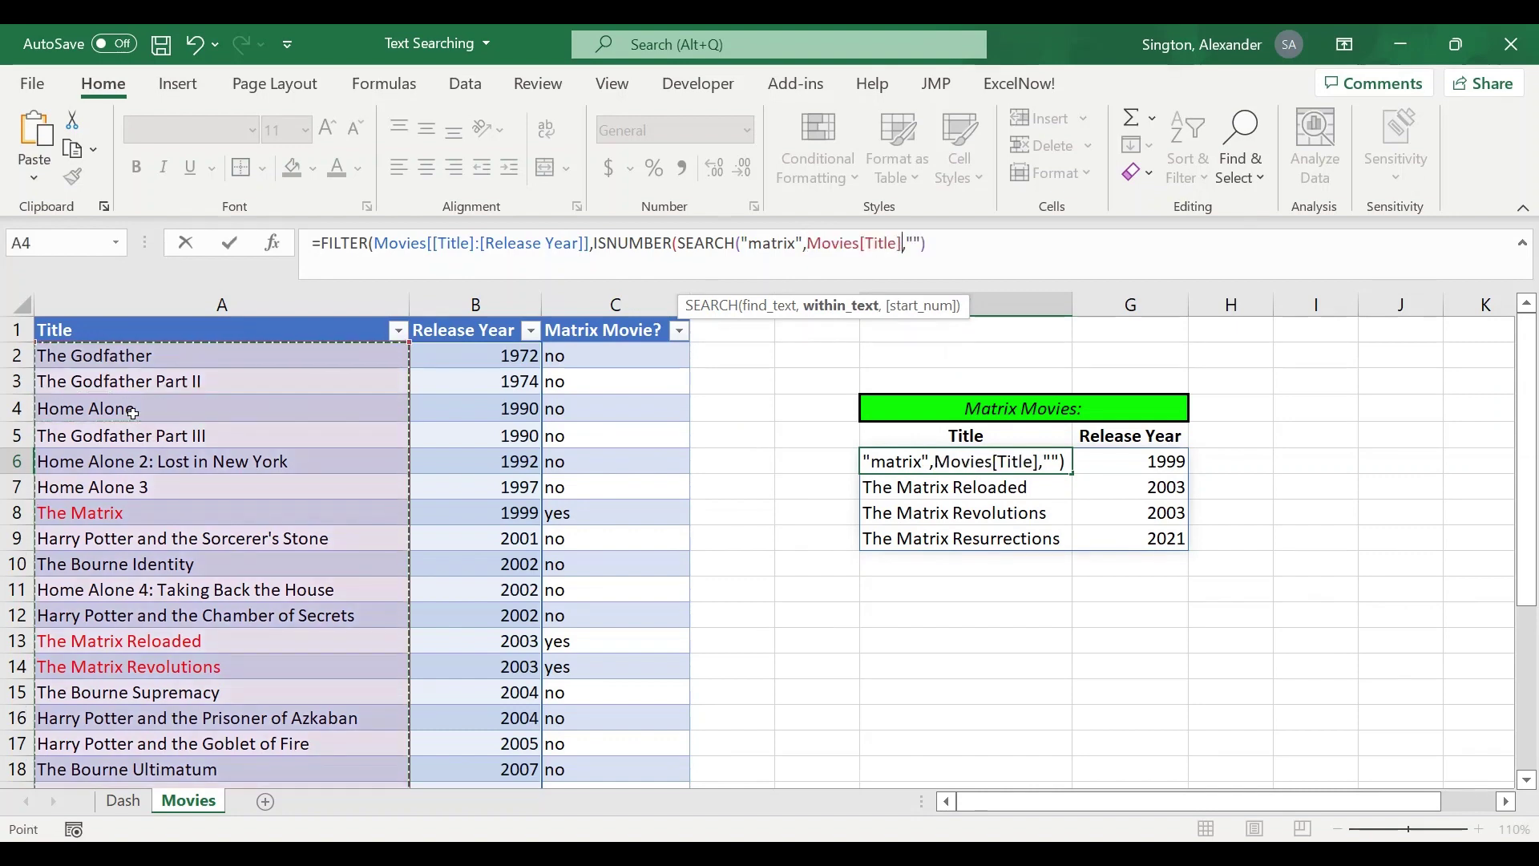
pyautogui.write('))')
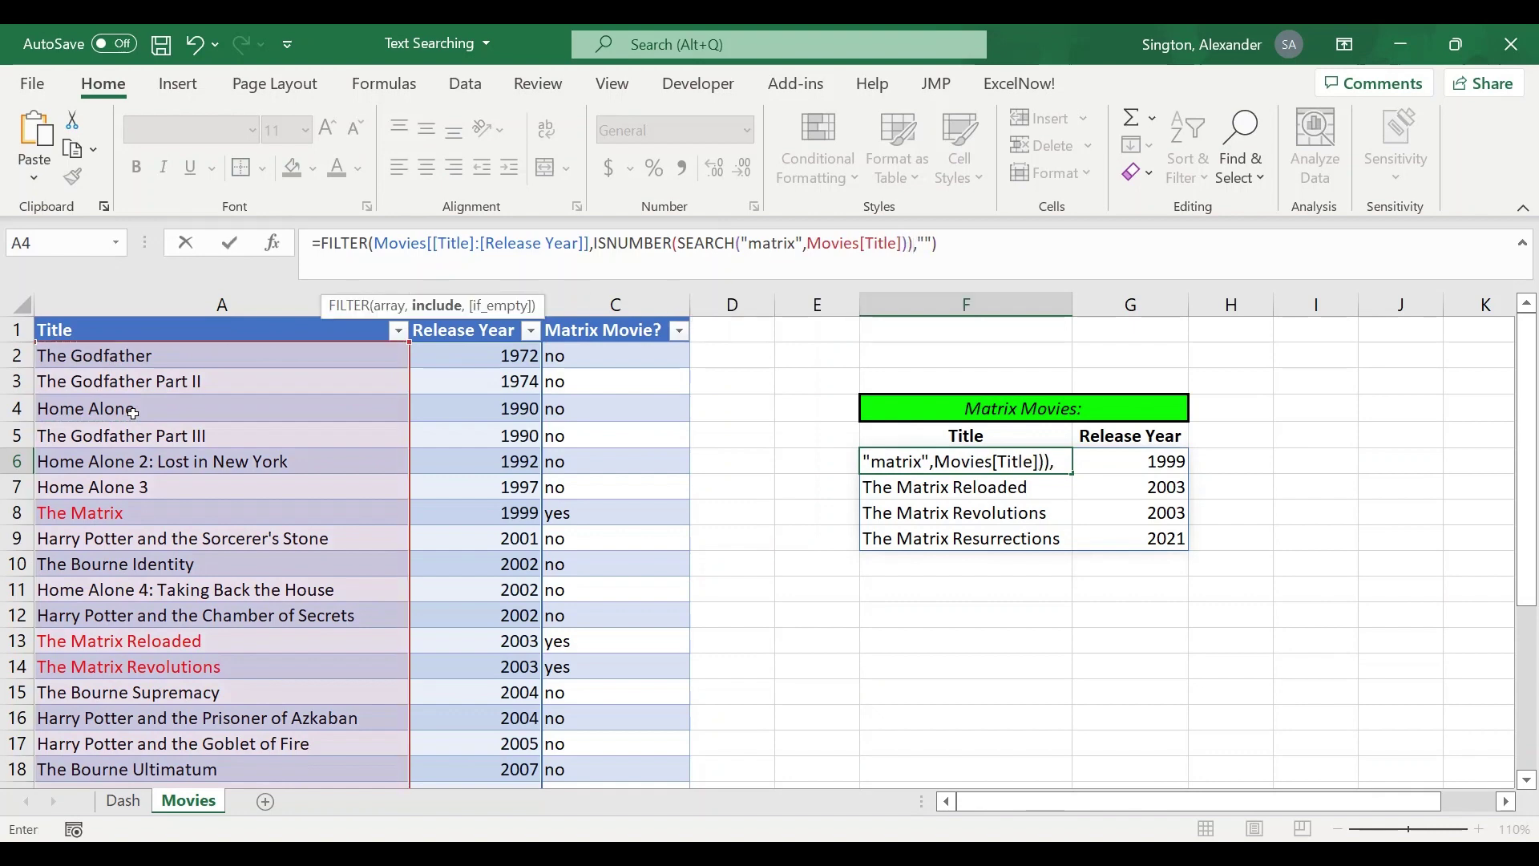
pyautogui.hotkey('ctrl', 'Return')
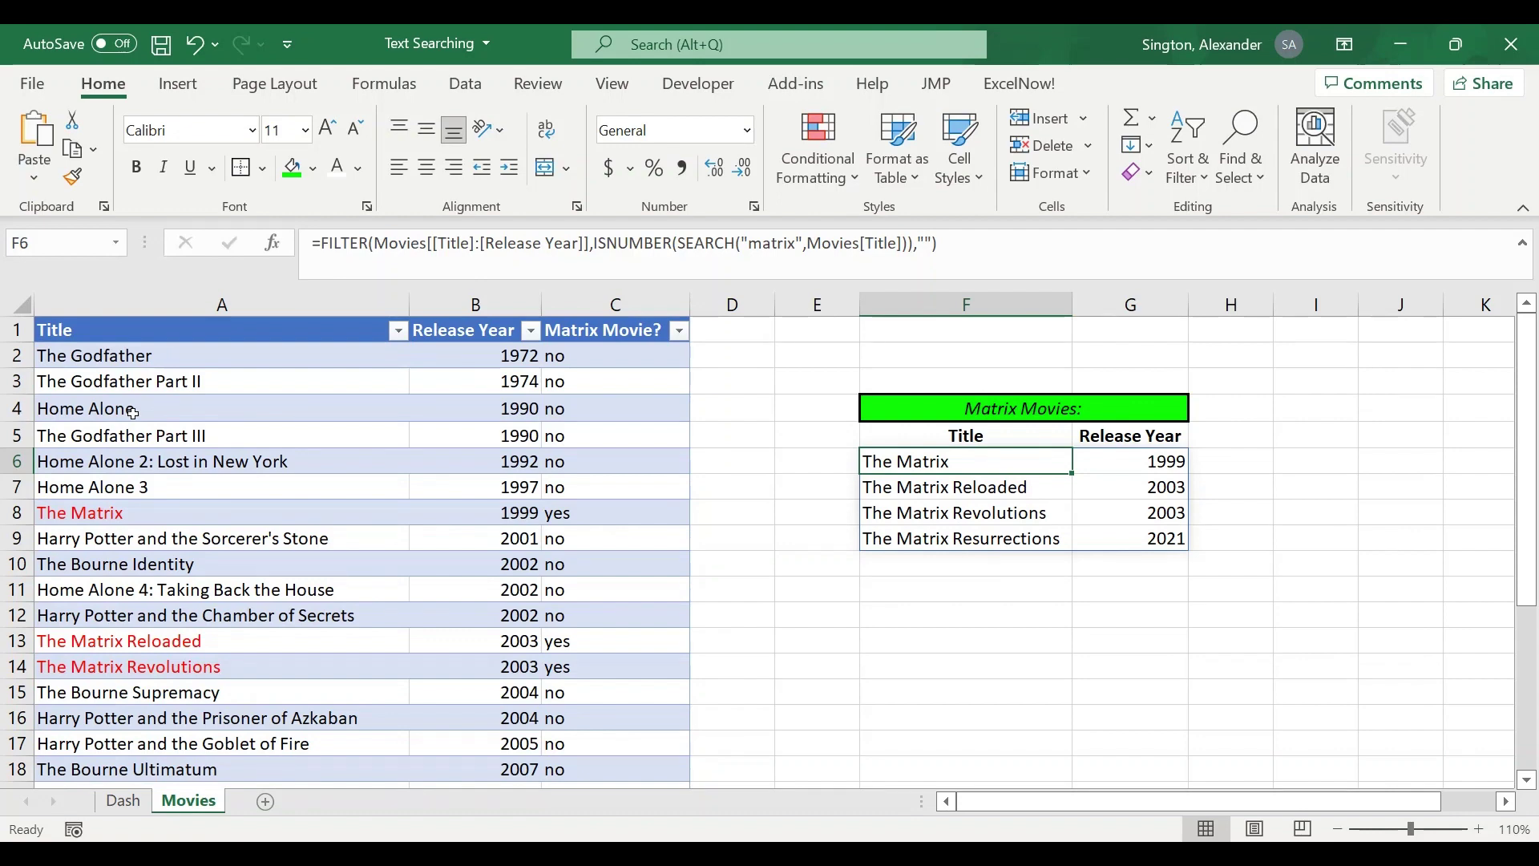
# - Compare the Matrix Movie? column results with the revised FILTER formula in F6
pyautogui.moveTo(614, 388); pyautogui.dragTo(623, 611)
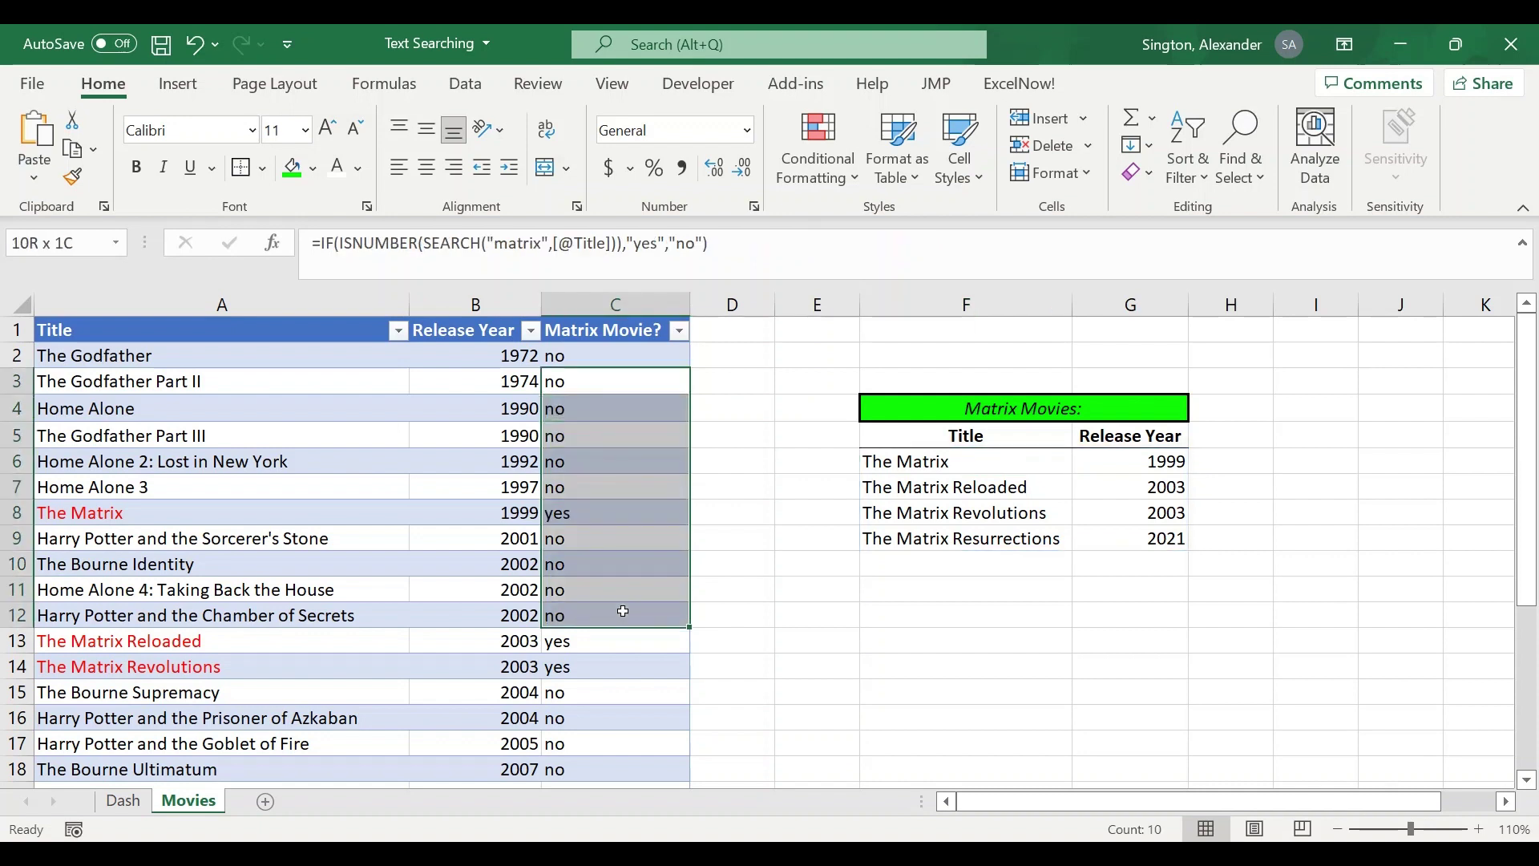
pyautogui.click(944, 472)
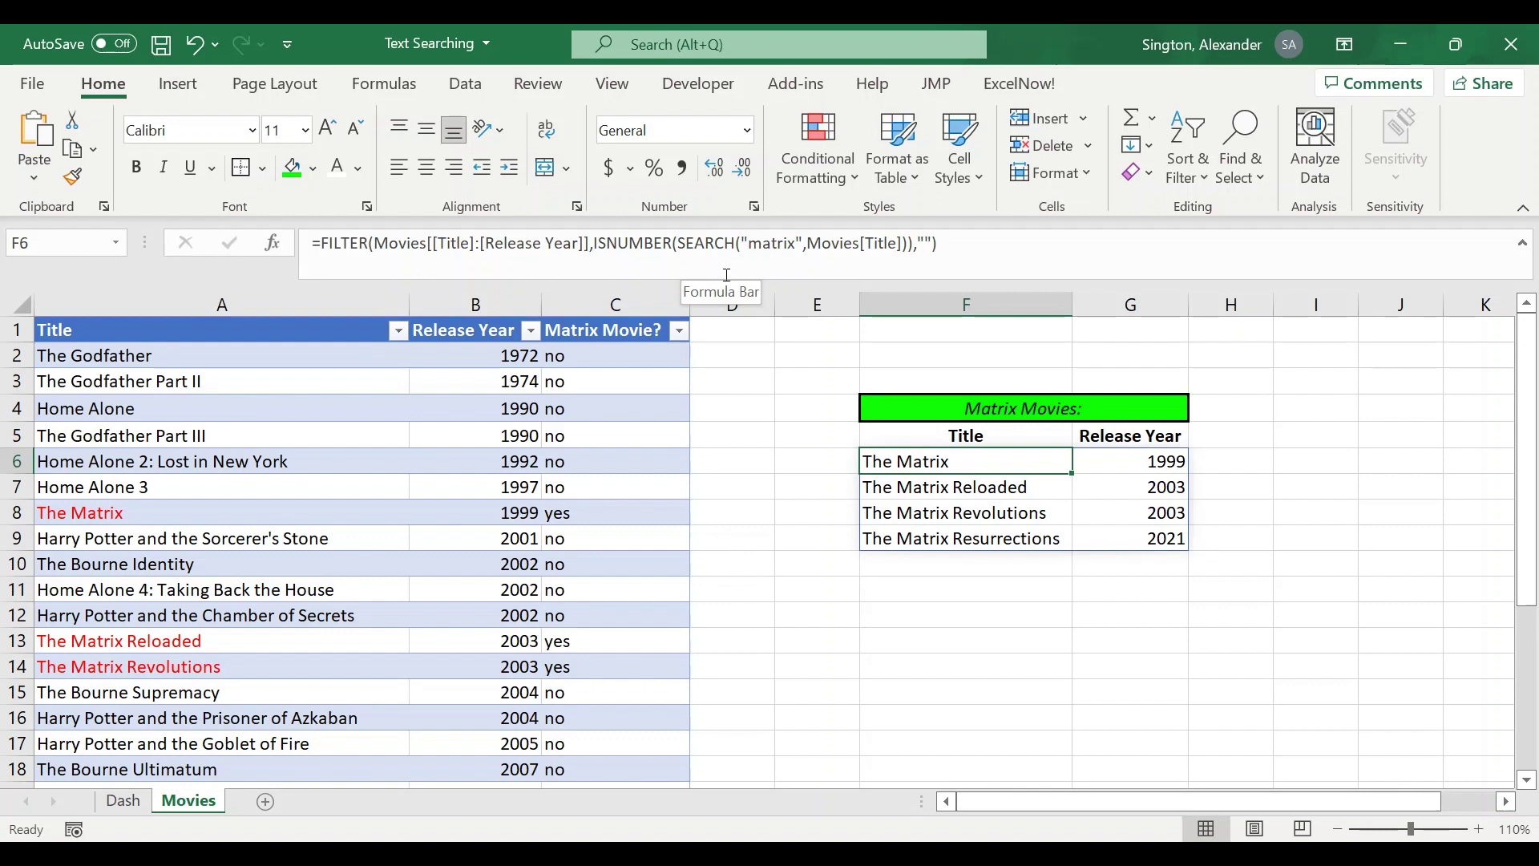
pyautogui.click(632, 370)
pyautogui.moveTo(631, 369); pyautogui.dragTo(646, 739)
pyautogui.click(914, 468)
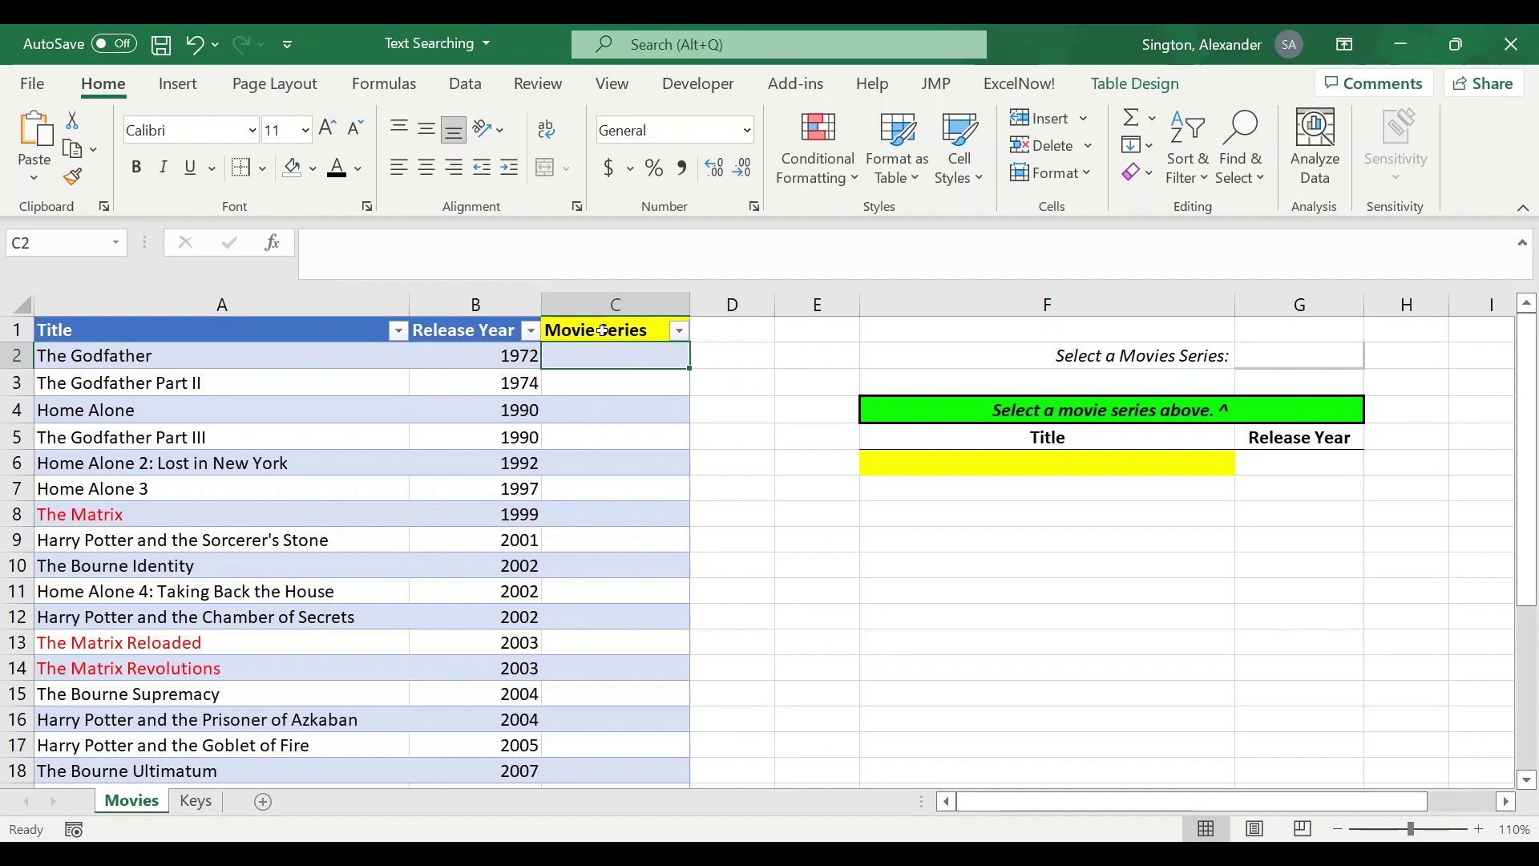
# - Start the first Movie Series cell with =IFS(COUNTIFS(Title,"*godfather*")=1,"Godfather")
pyautogui.moveTo(603, 330); pyautogui.dragTo(639, 526)
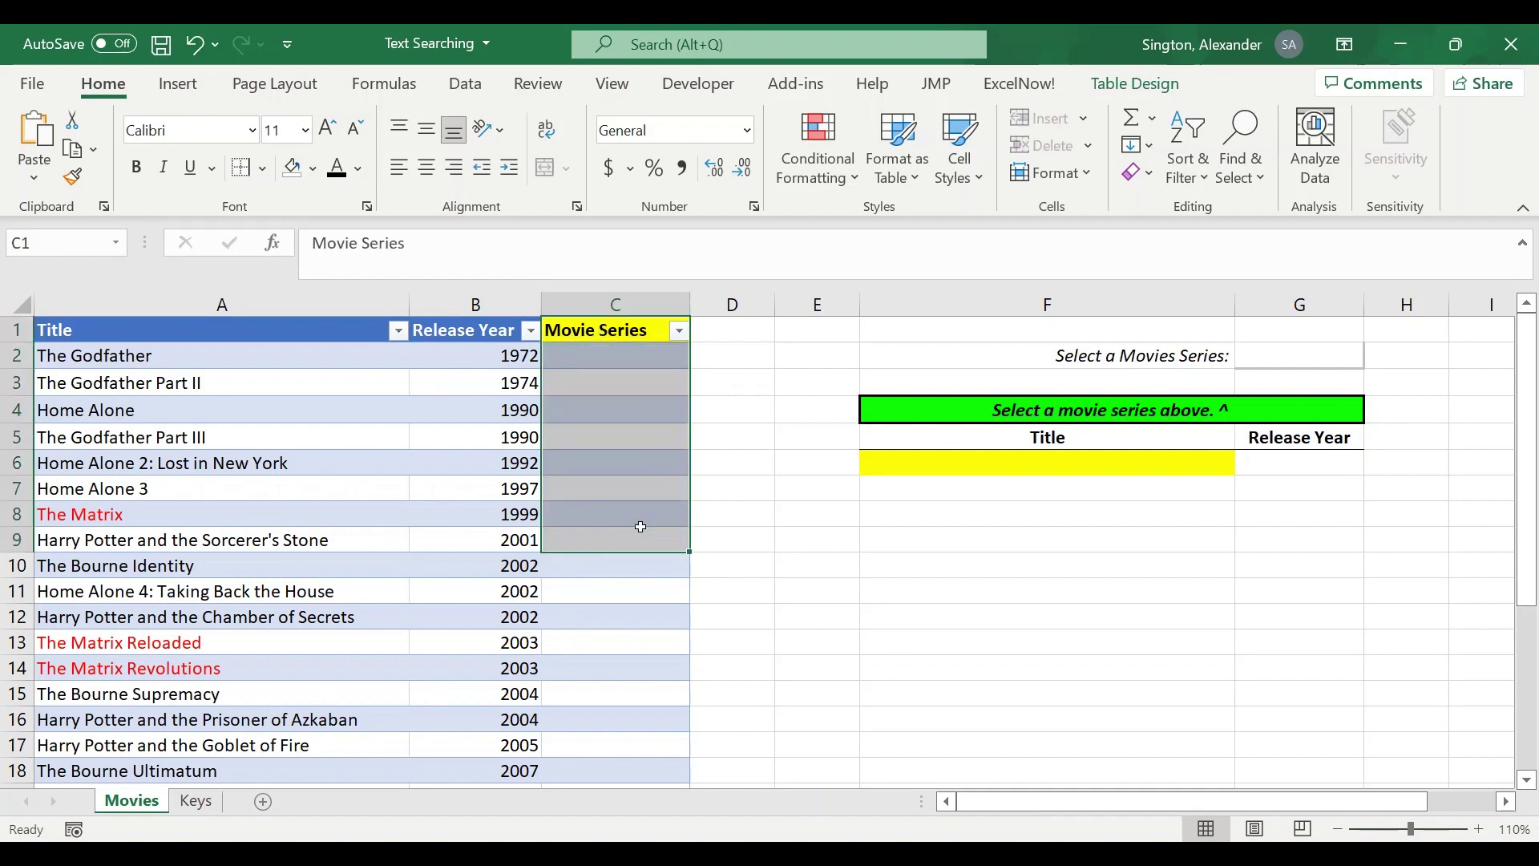
pyautogui.click(575, 354)
pyautogui.click(130, 354)
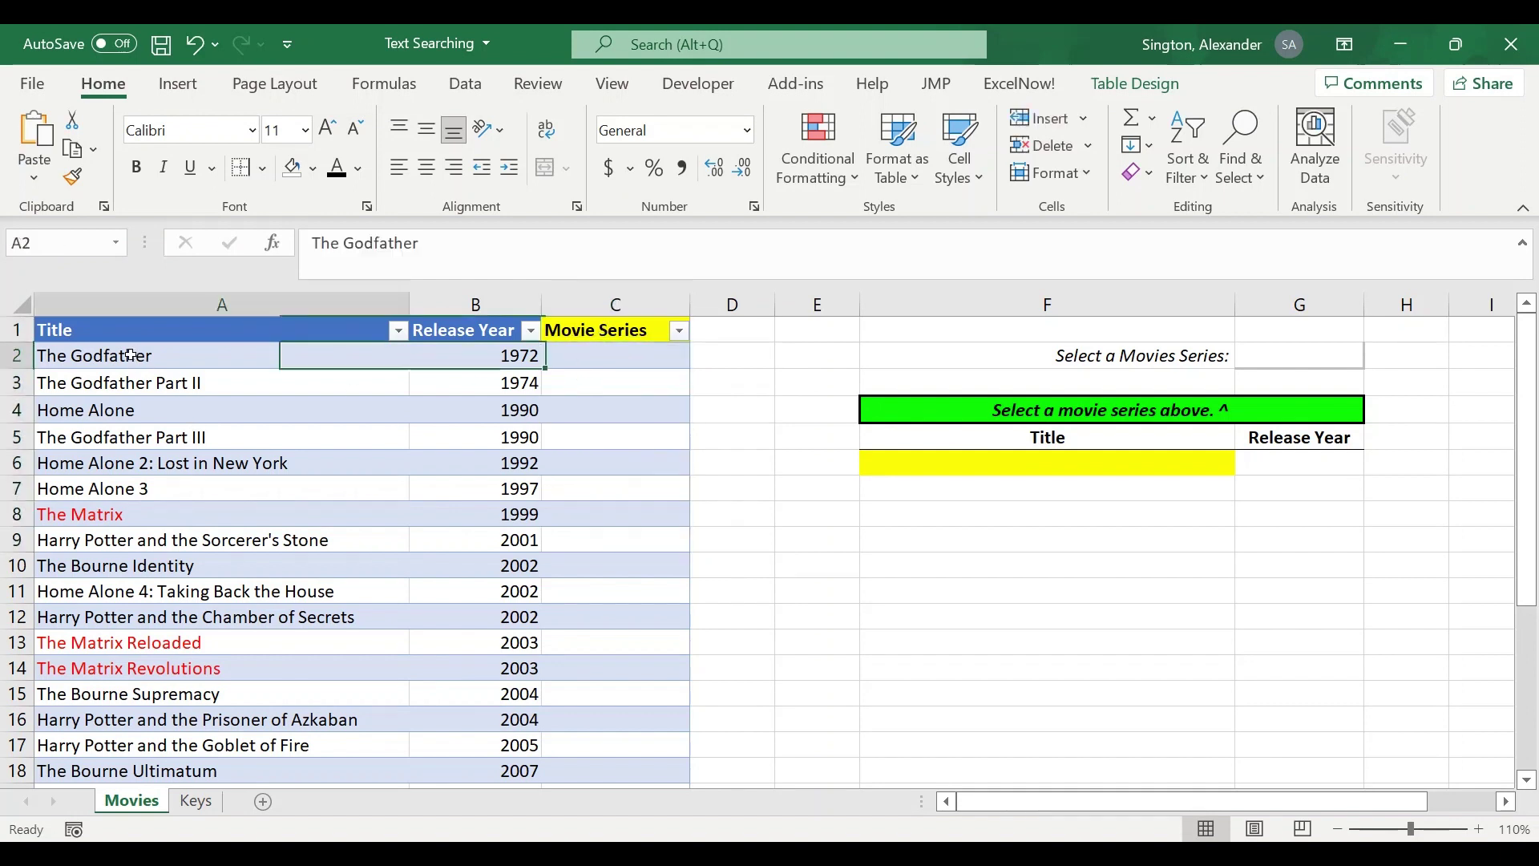
pyautogui.moveTo(130, 355); pyautogui.dragTo(214, 565)
pyautogui.click(598, 359)
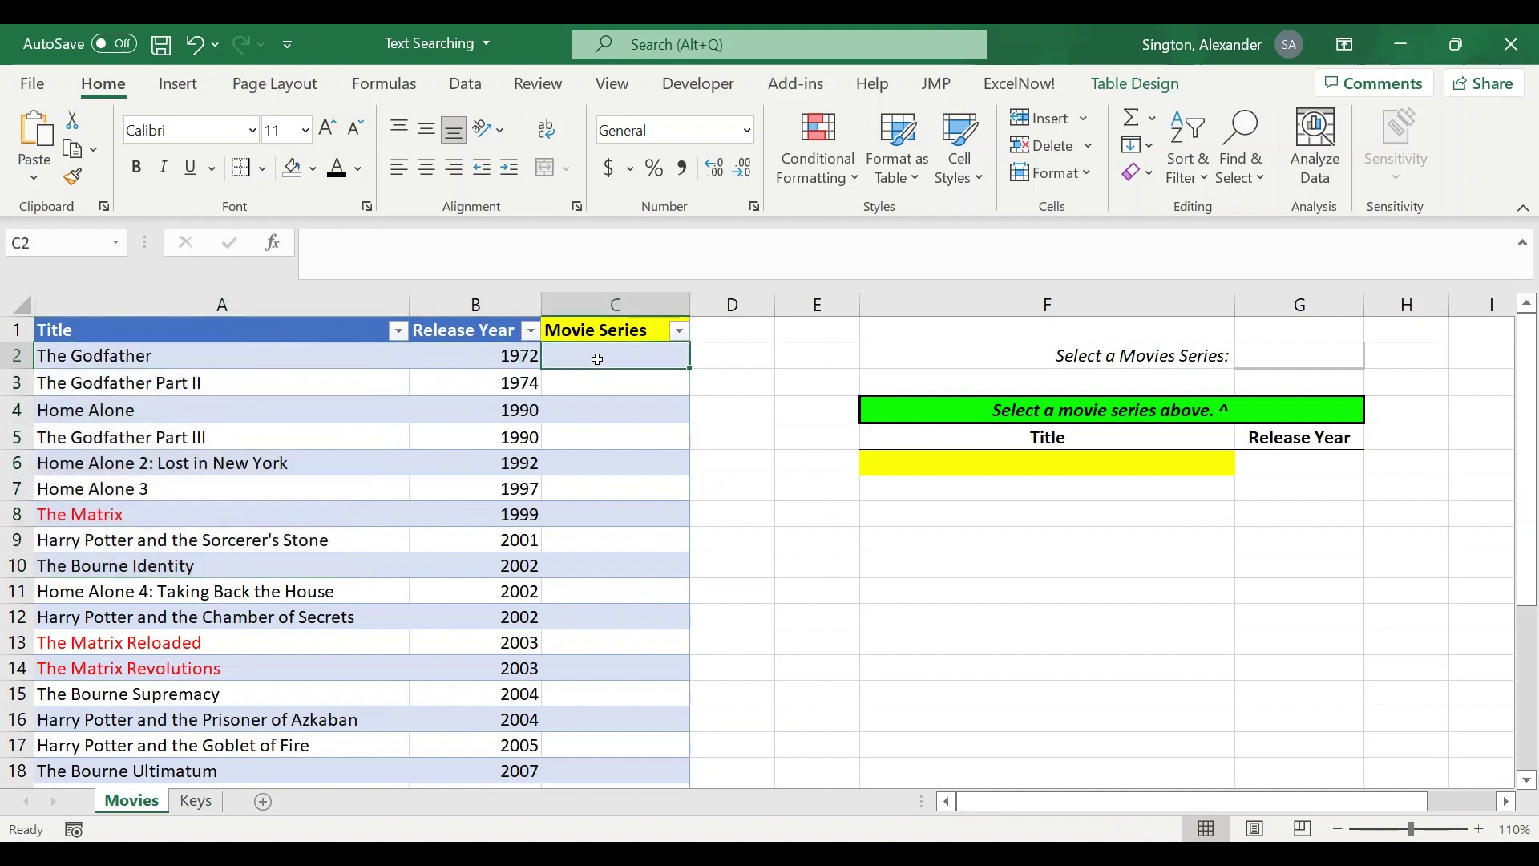
pyautogui.write('=ifs')
pyautogui.press('Tab')
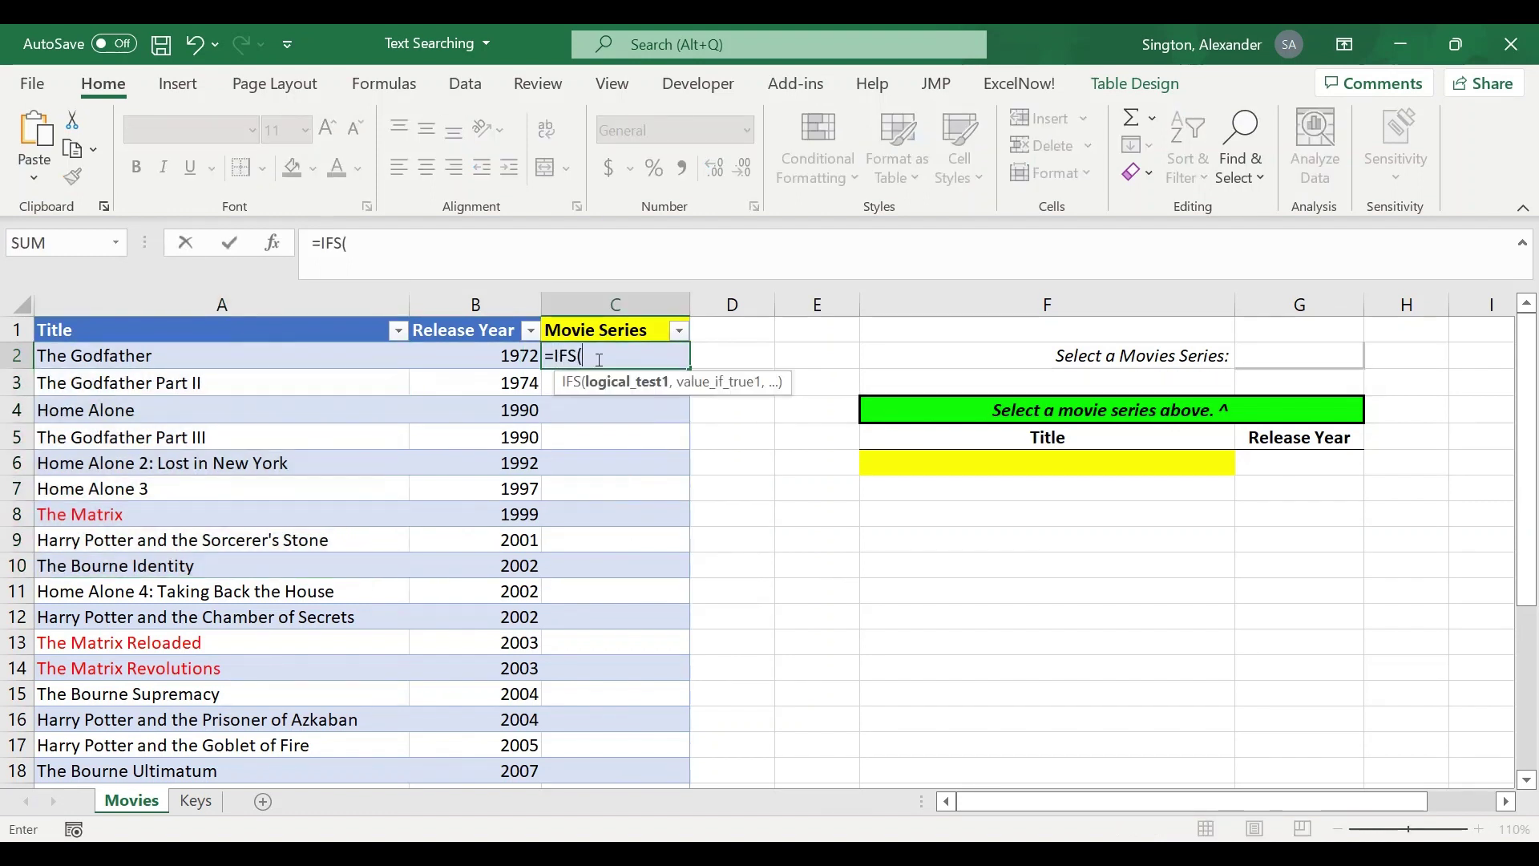
pyautogui.write('coun')
pyautogui.press('Down')
pyautogui.press('Down')
pyautogui.press('Down')
pyautogui.press('Down')
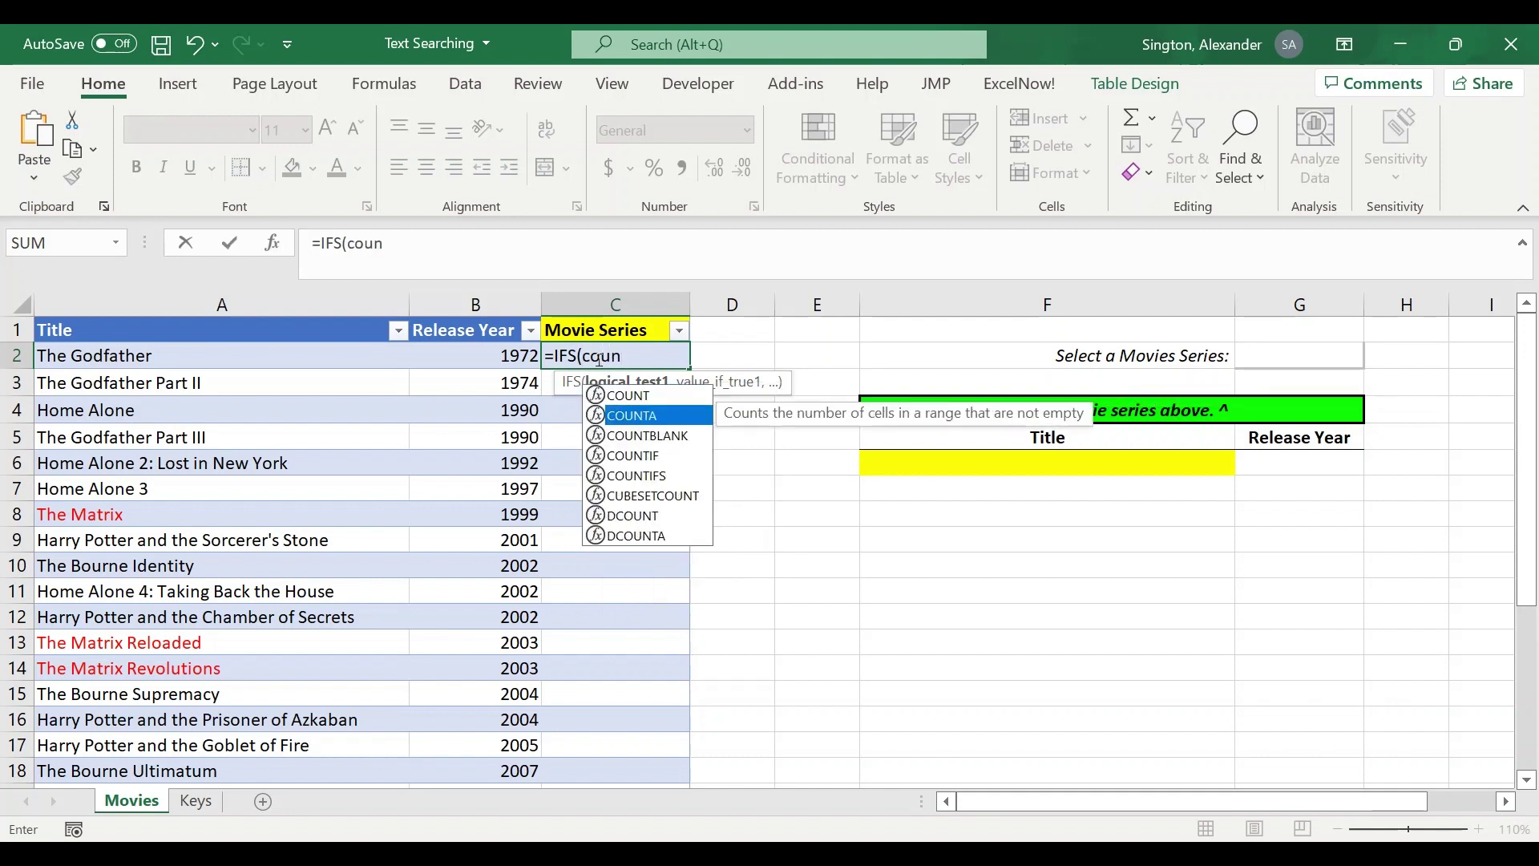
pyautogui.press('Tab')
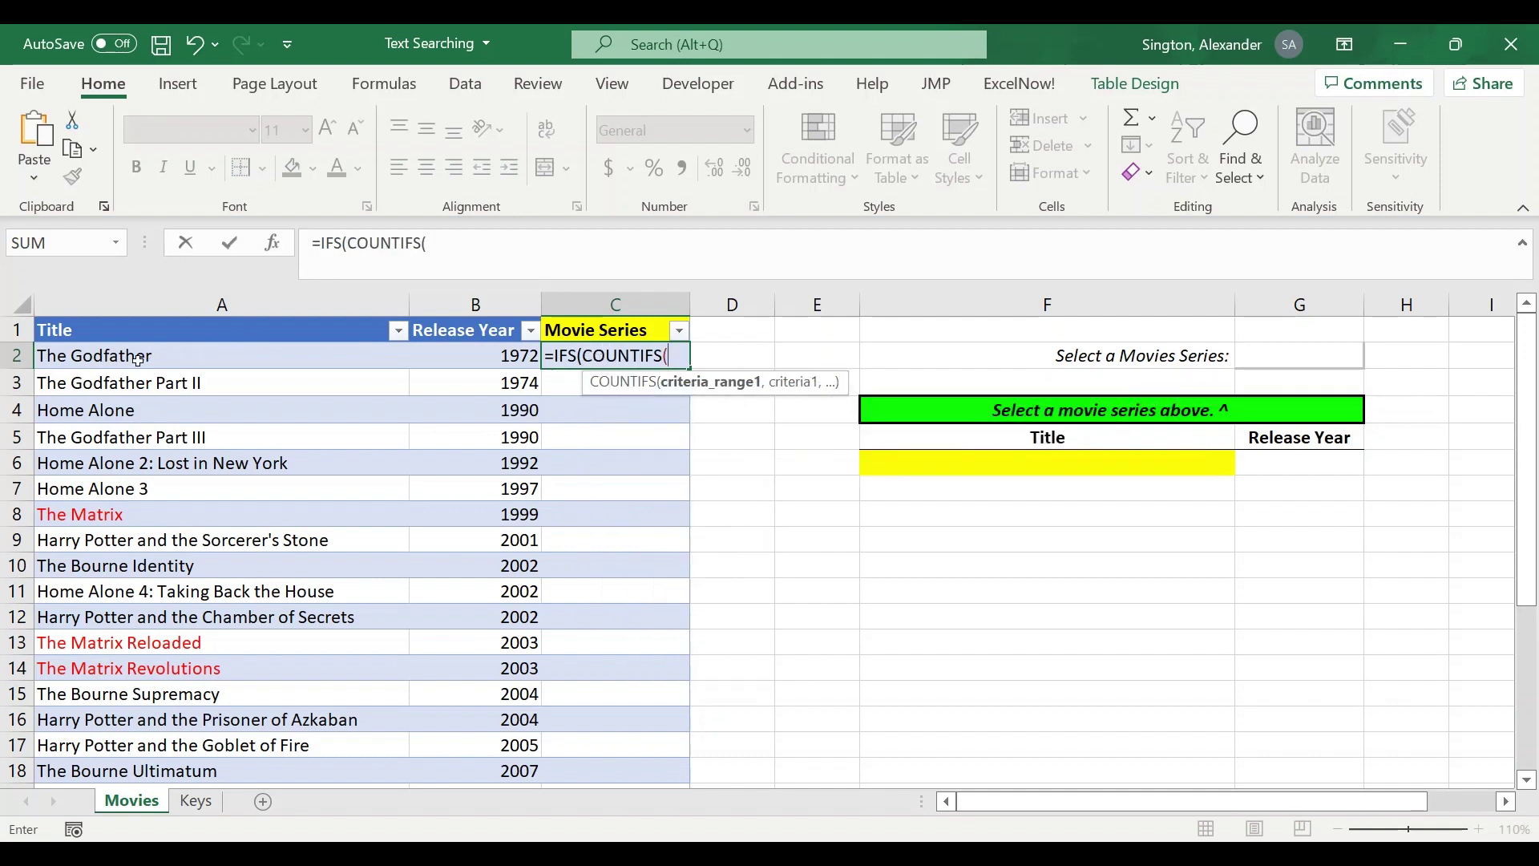
pyautogui.click(110, 353)
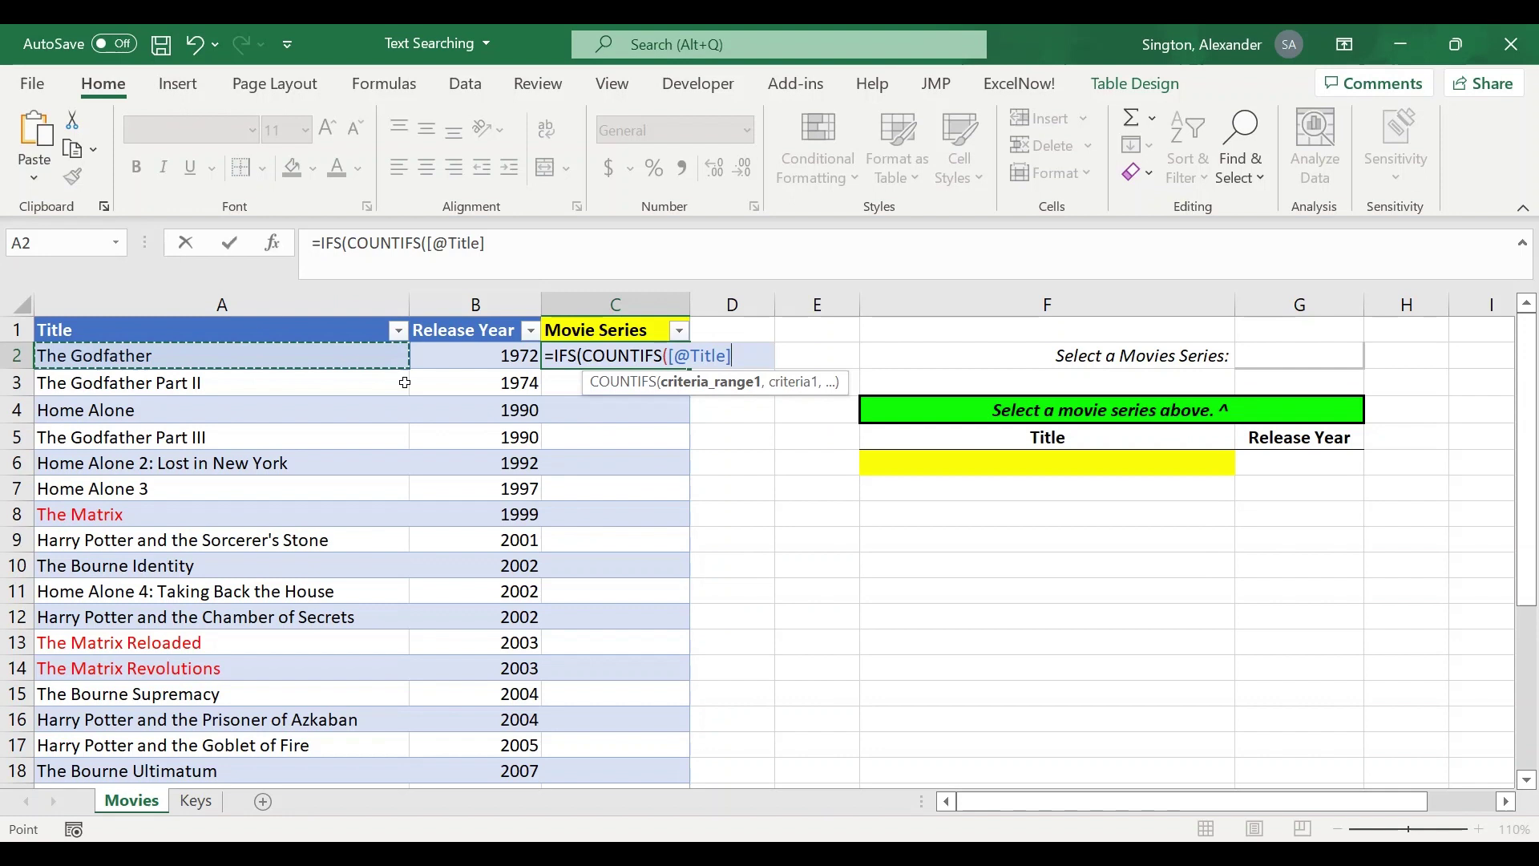
pyautogui.write(',')
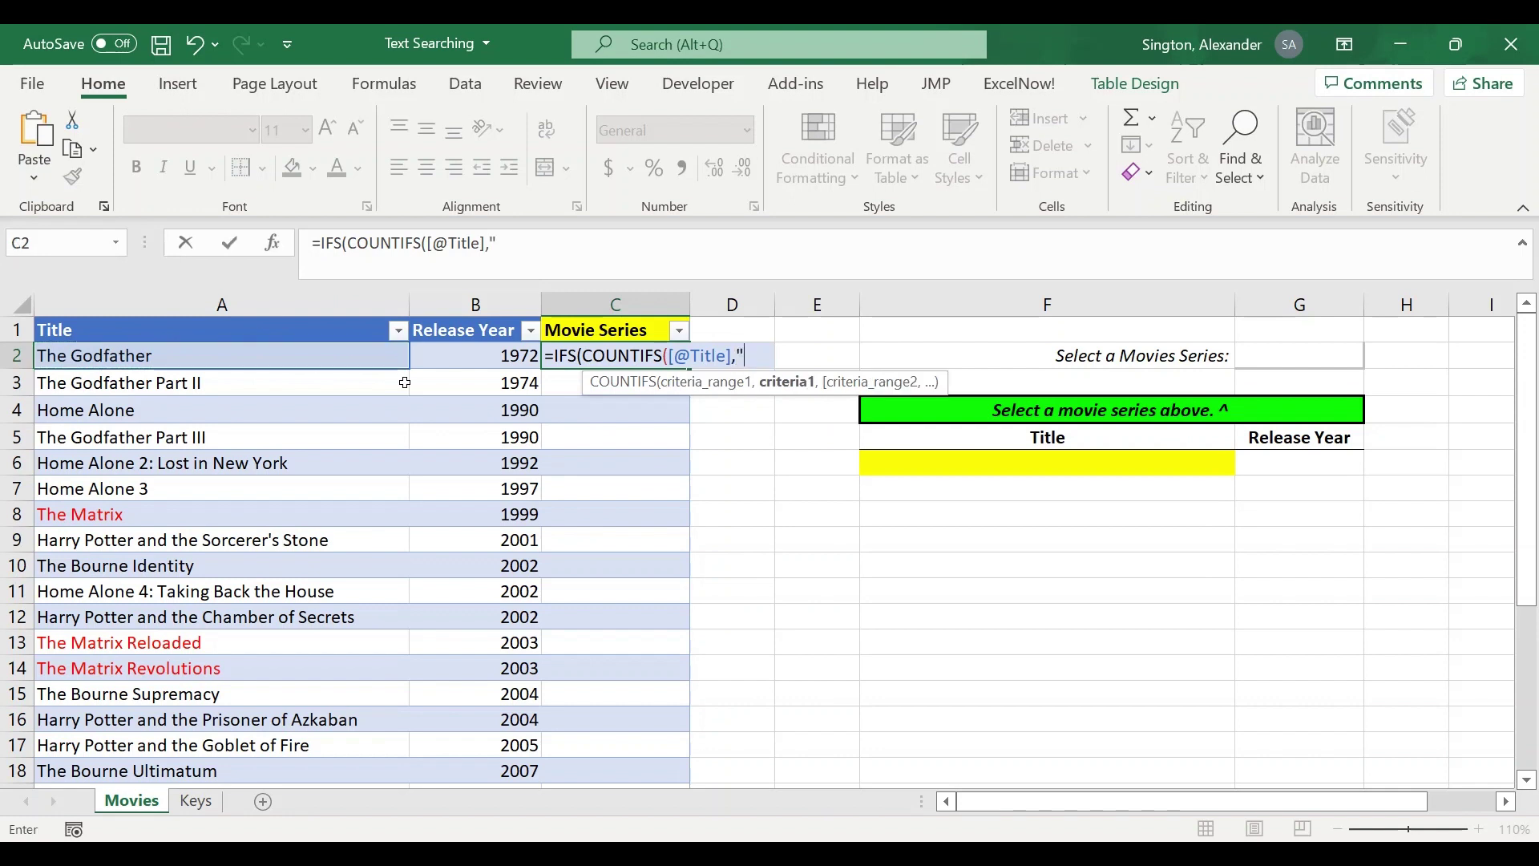
pyautogui.write('"*go')
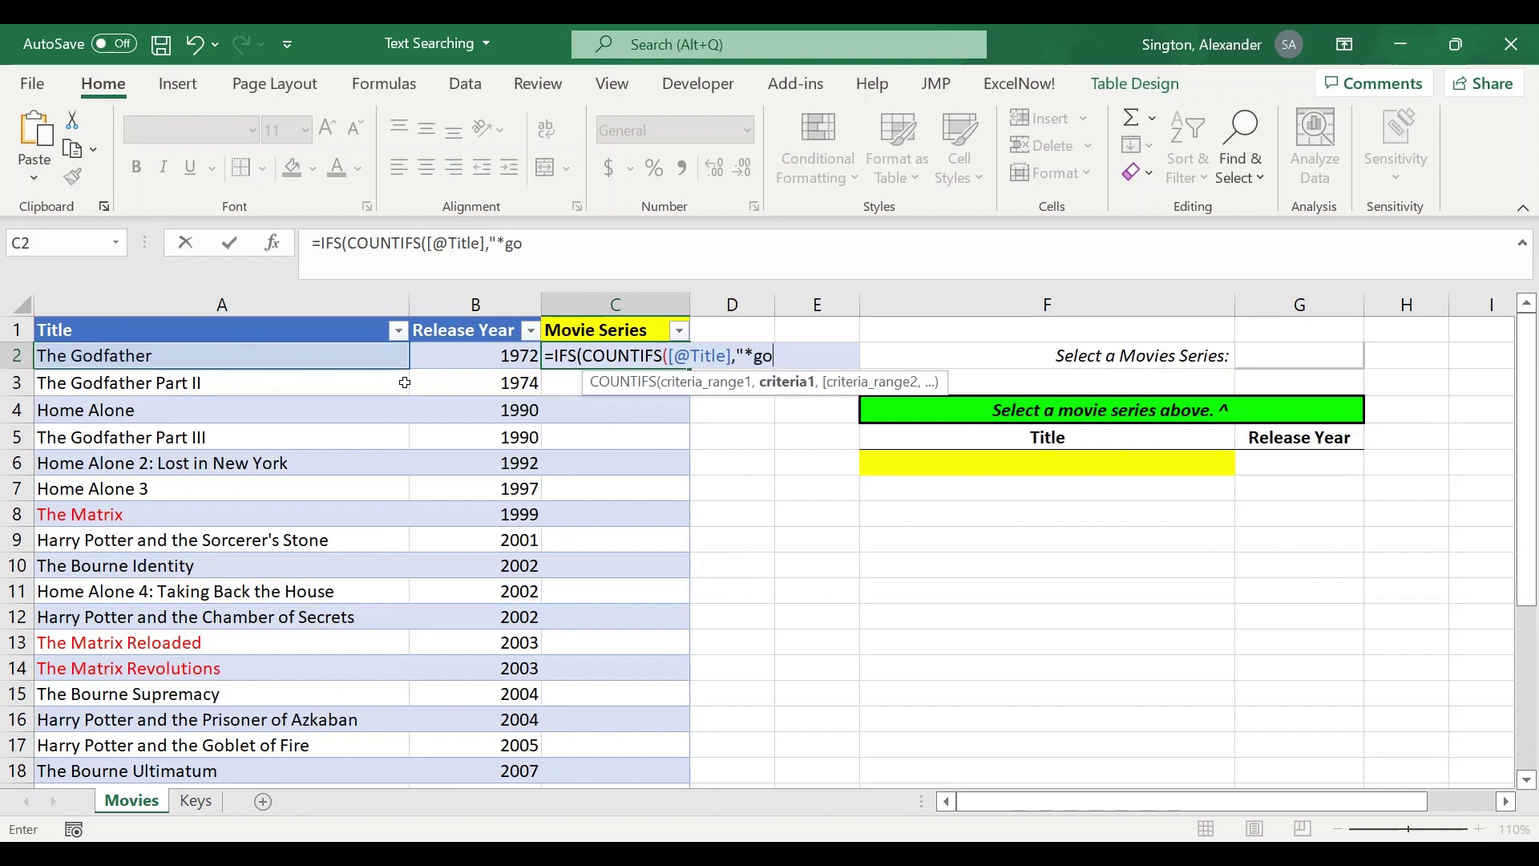
pyautogui.write('dfather*')
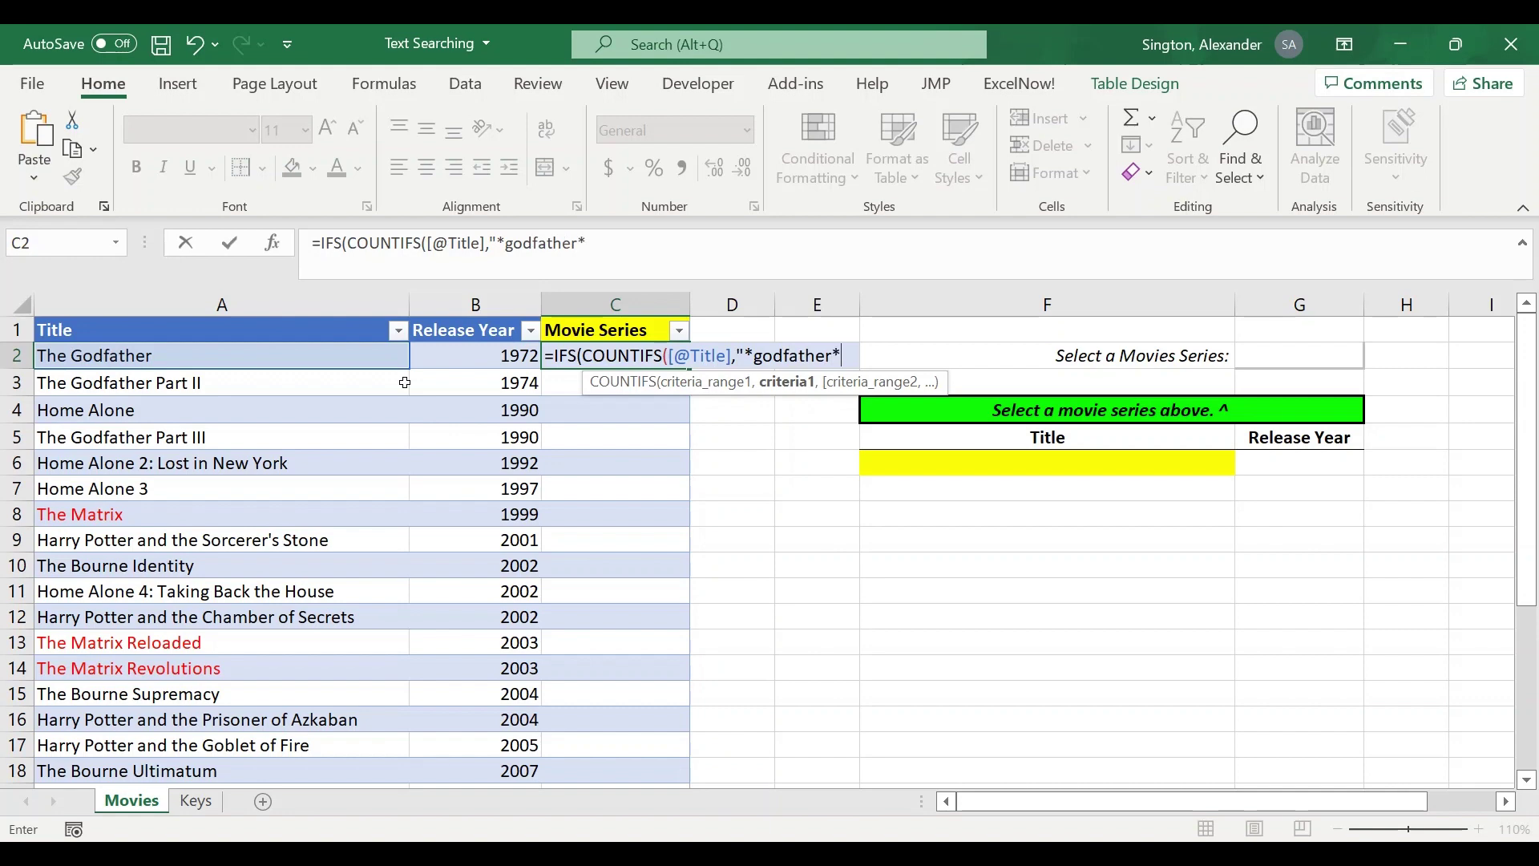
pyautogui.write('")')
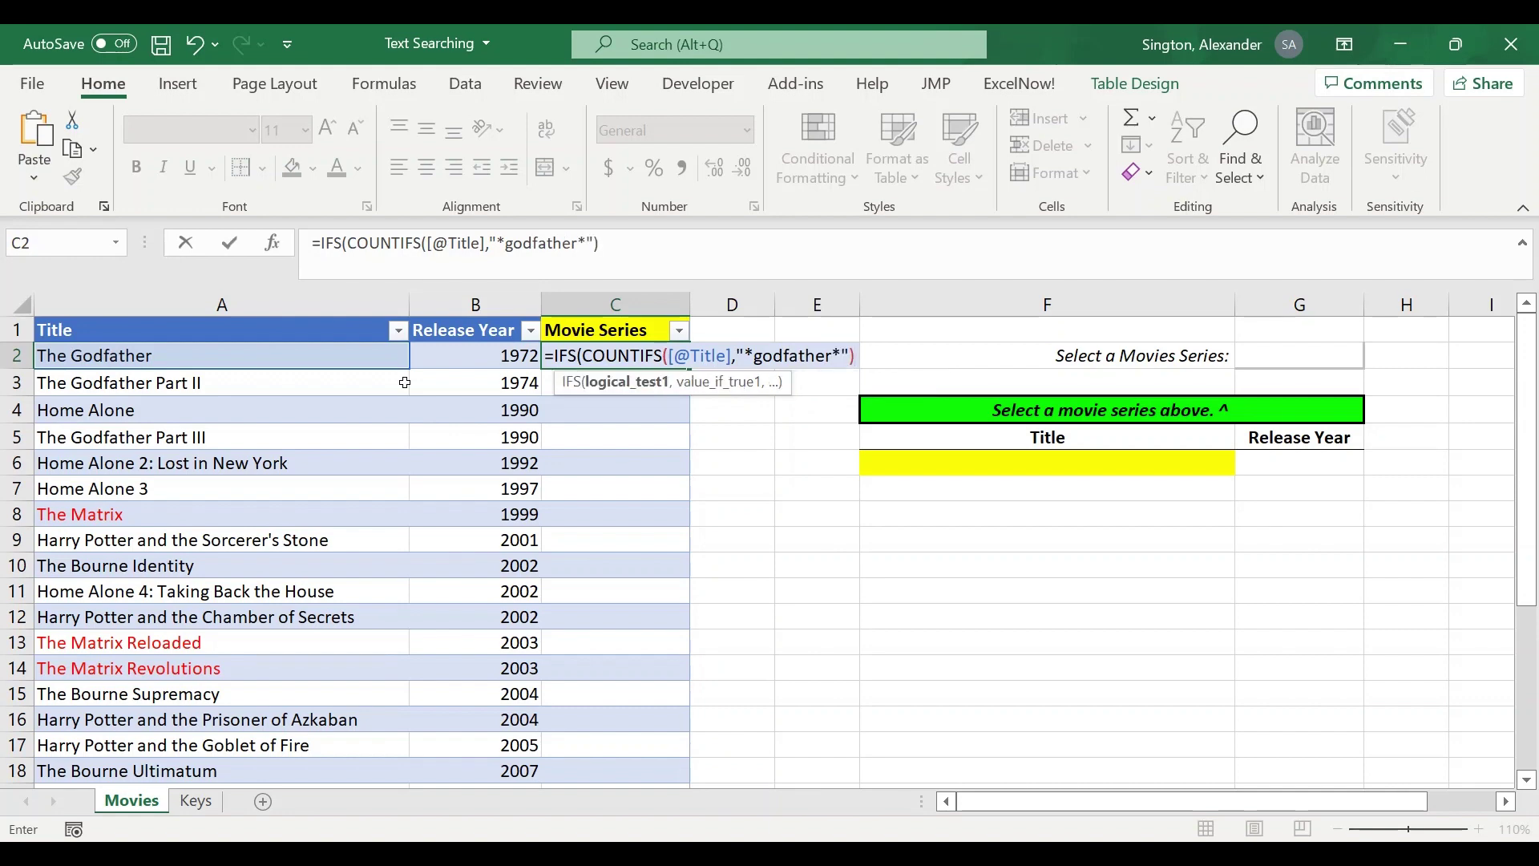
pyautogui.write('=1,"Godfa')
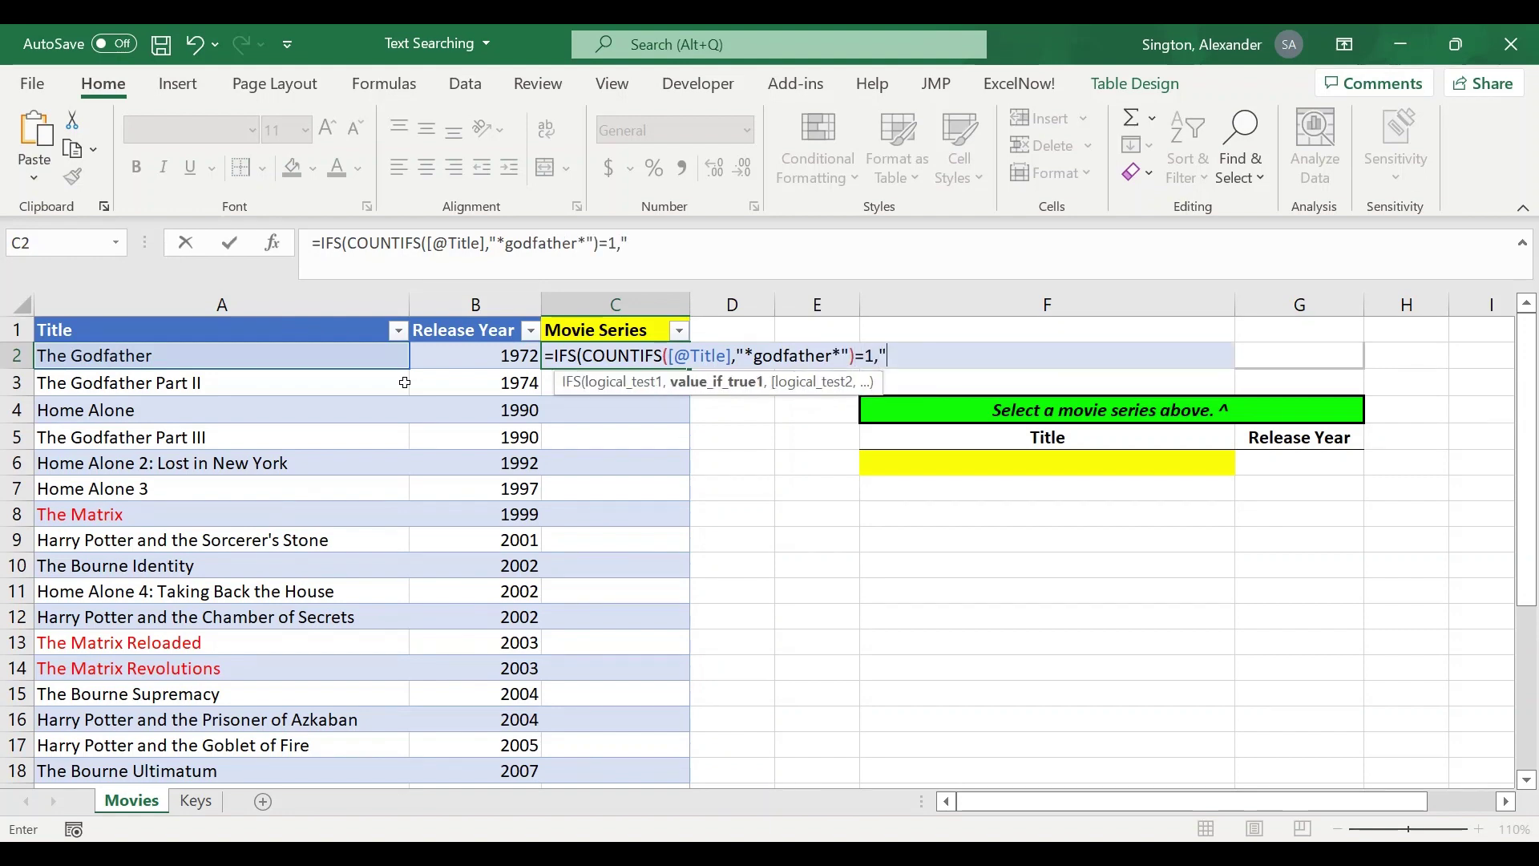
pyautogui.write('ther"')
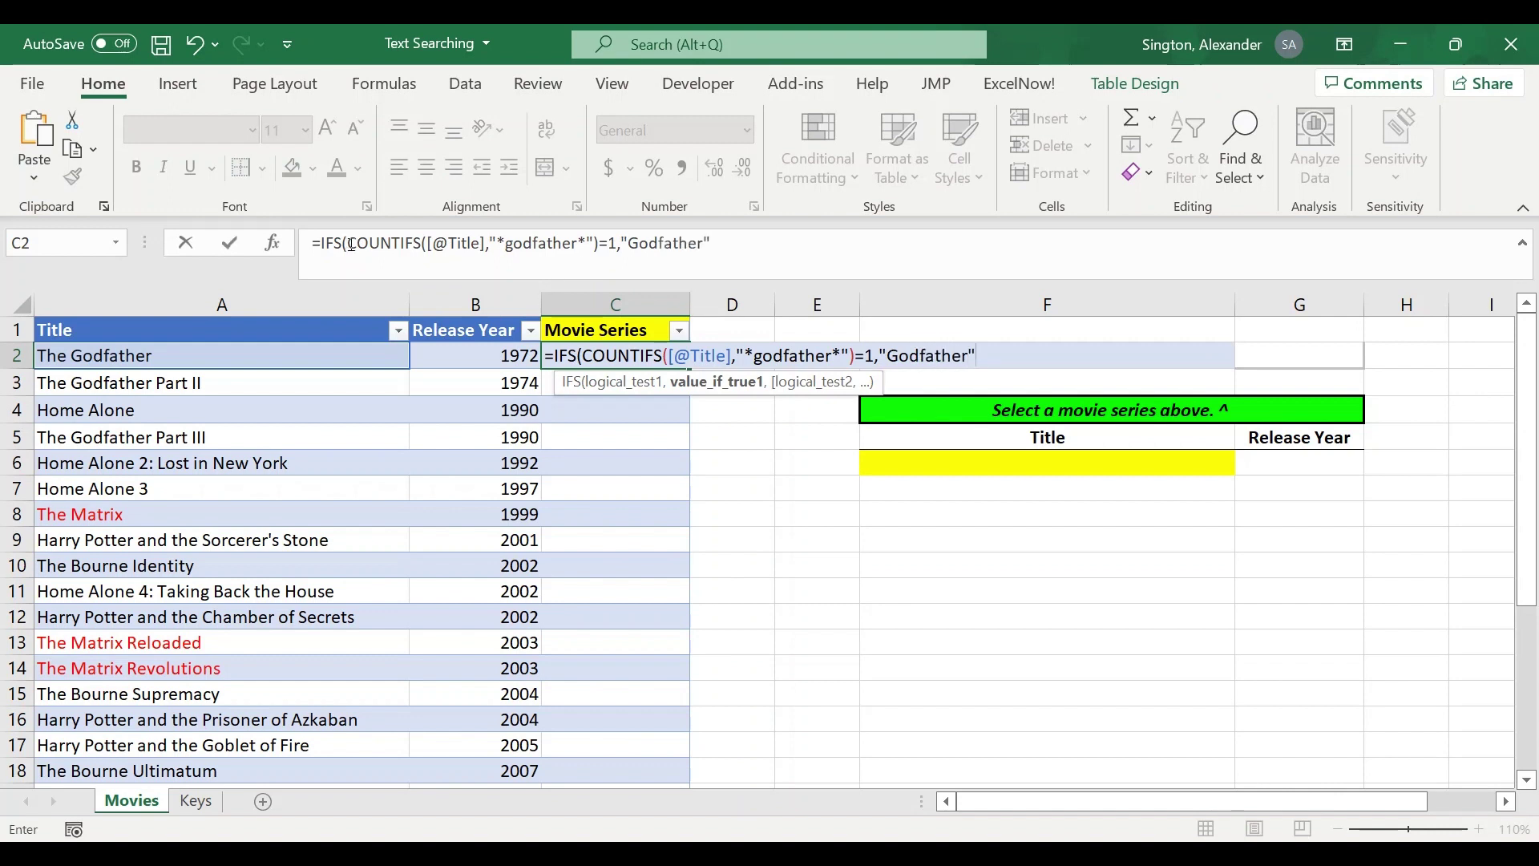
# - Duplicate the condition pair as a "*home alone*" test returning Home Alone
pyautogui.moveTo(350, 244); pyautogui.dragTo(784, 266)
pyautogui.hotkey('ctrl', 'c')
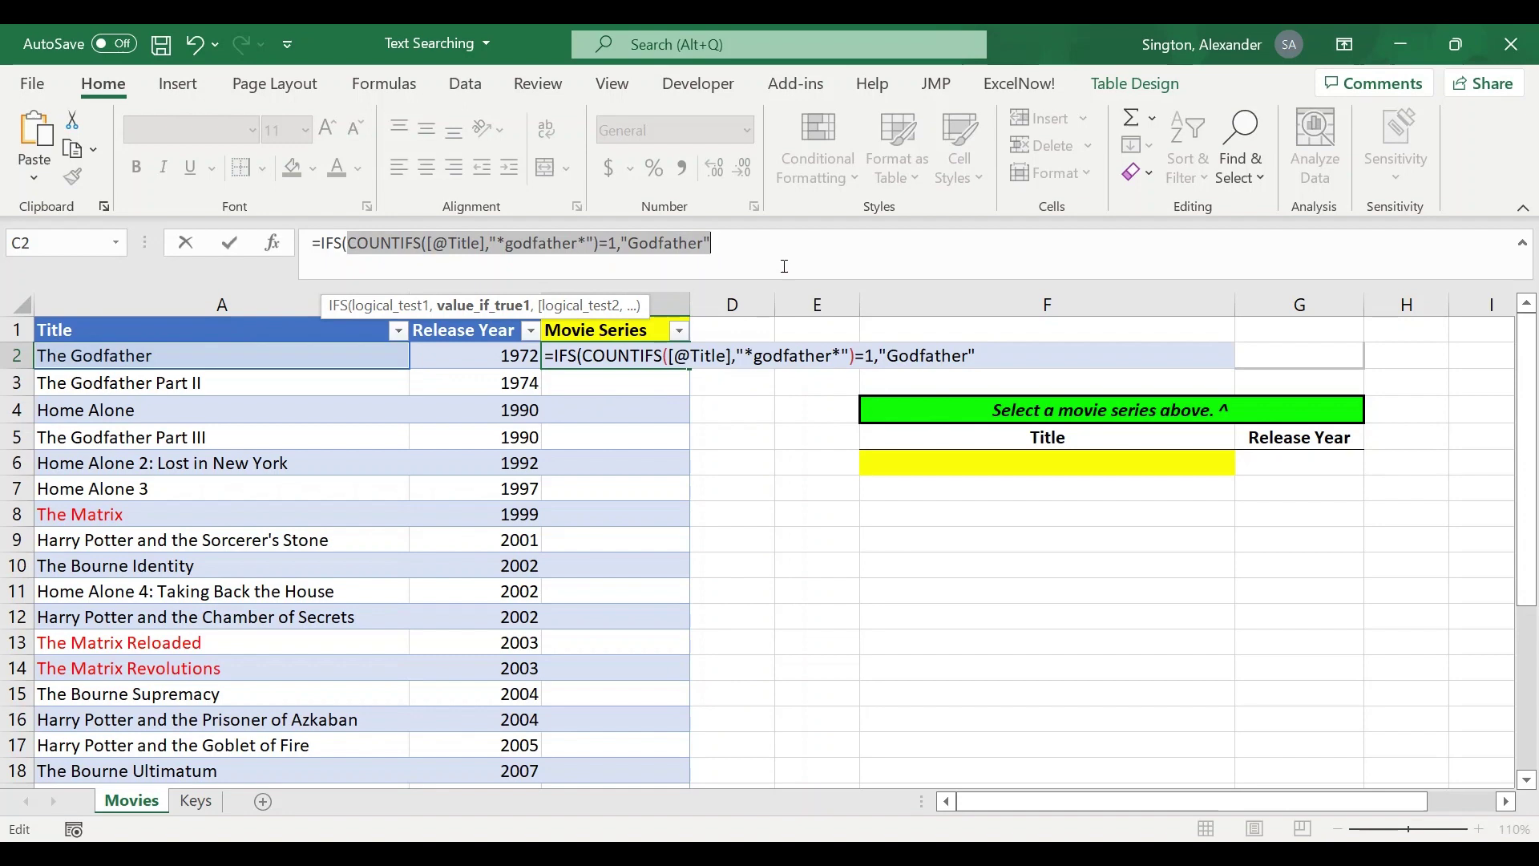
pyautogui.click(754, 242)
pyautogui.write(',')
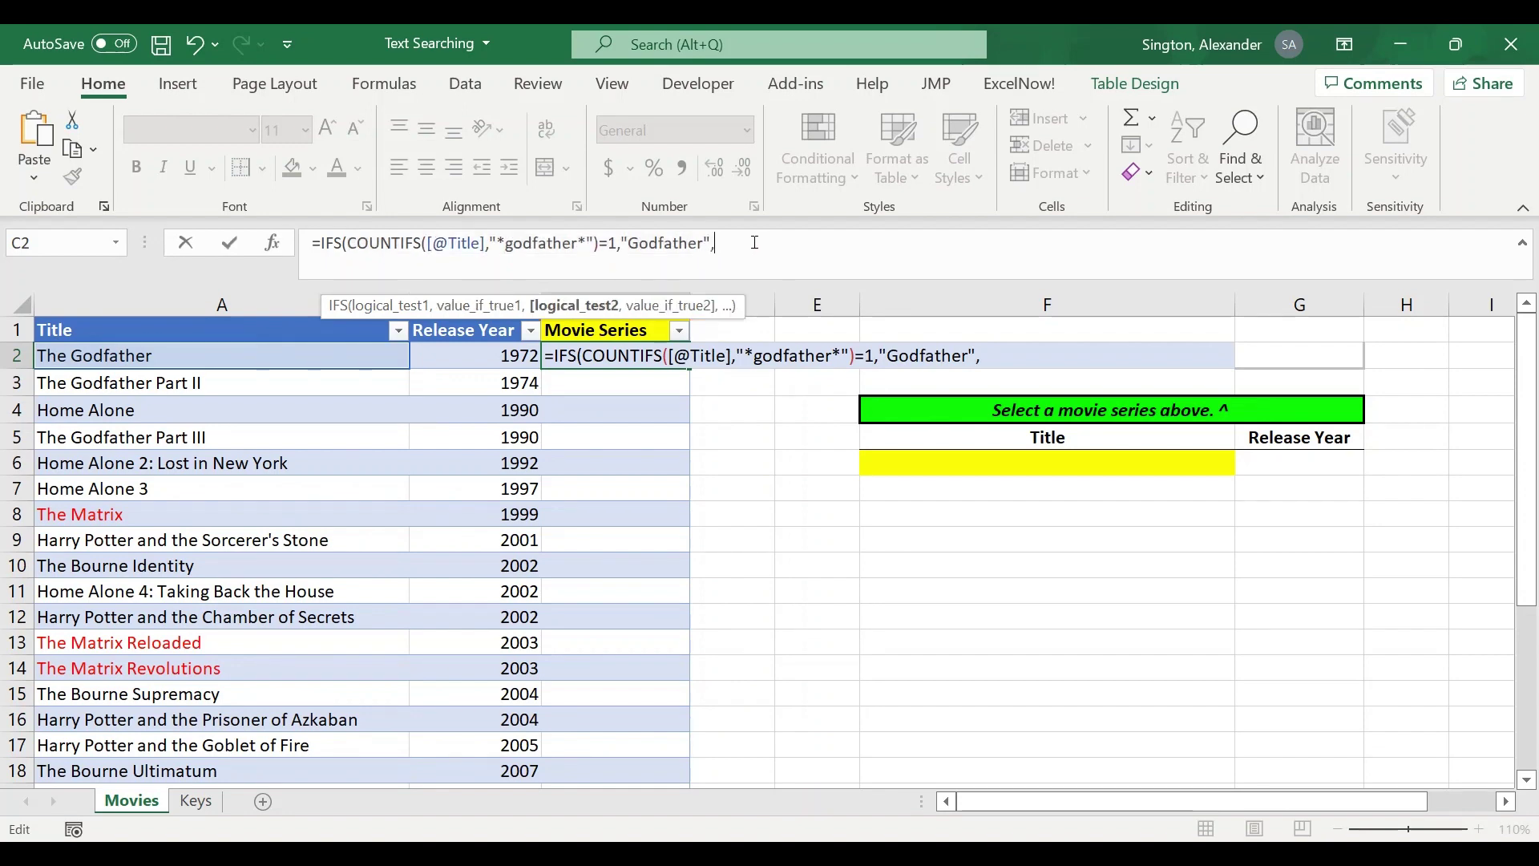
pyautogui.hotkey('ctrl', 'v')
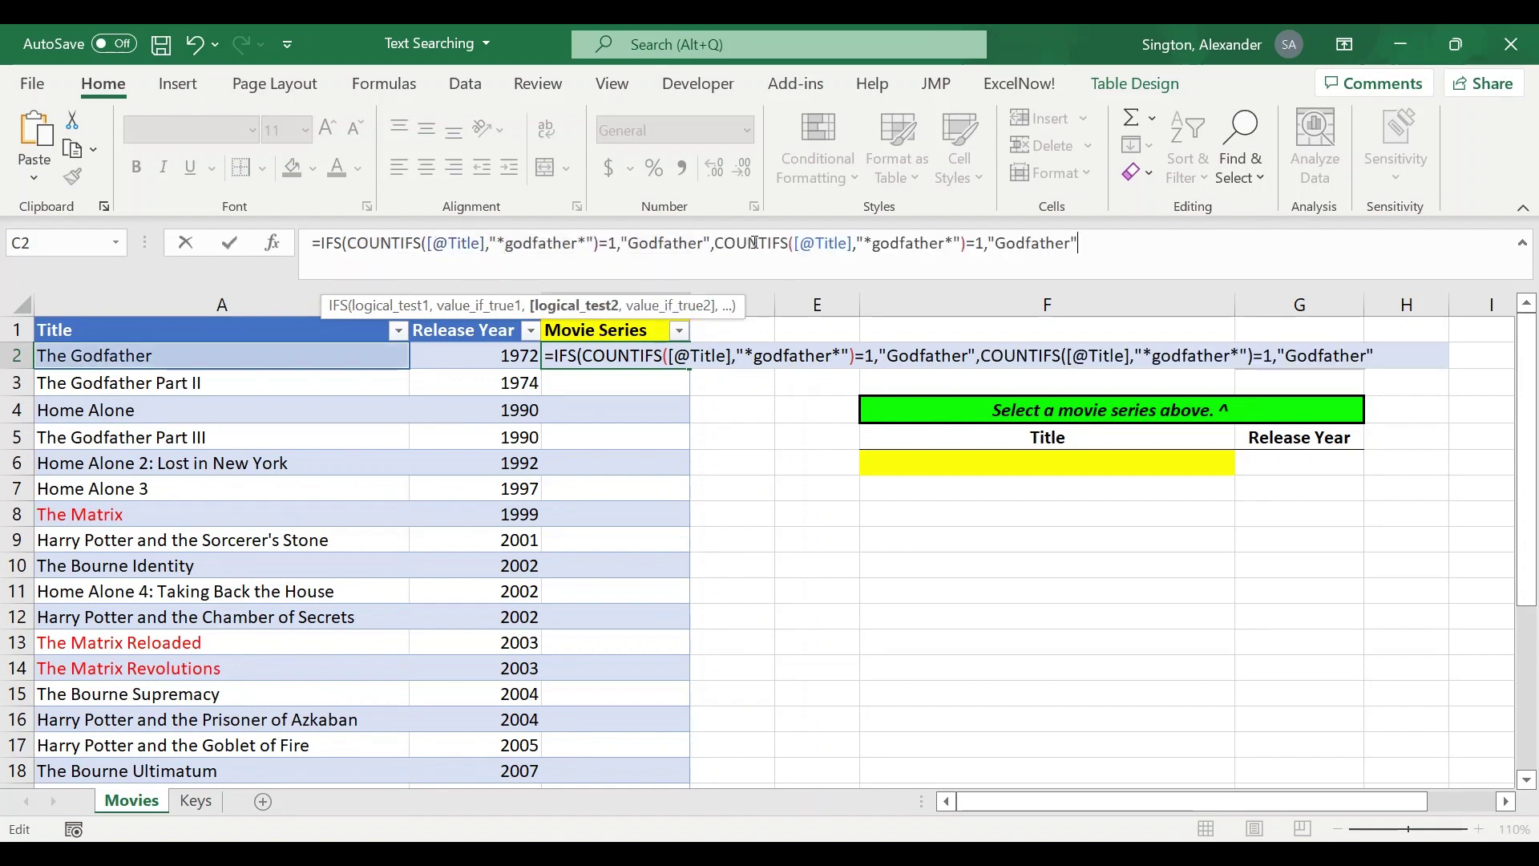
pyautogui.doubleClick(876, 249)
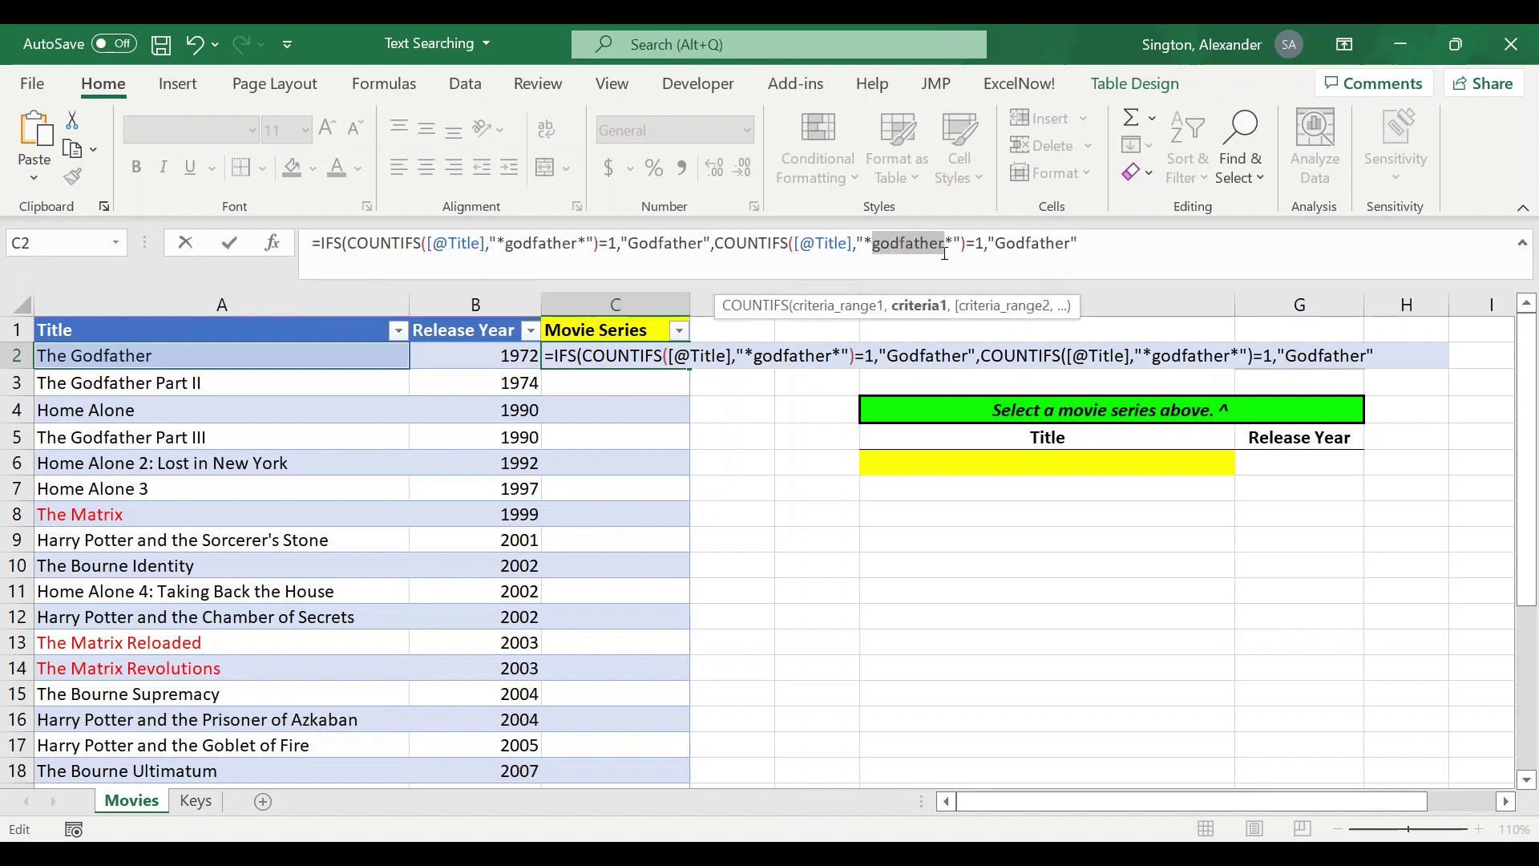
pyautogui.write('home alone')
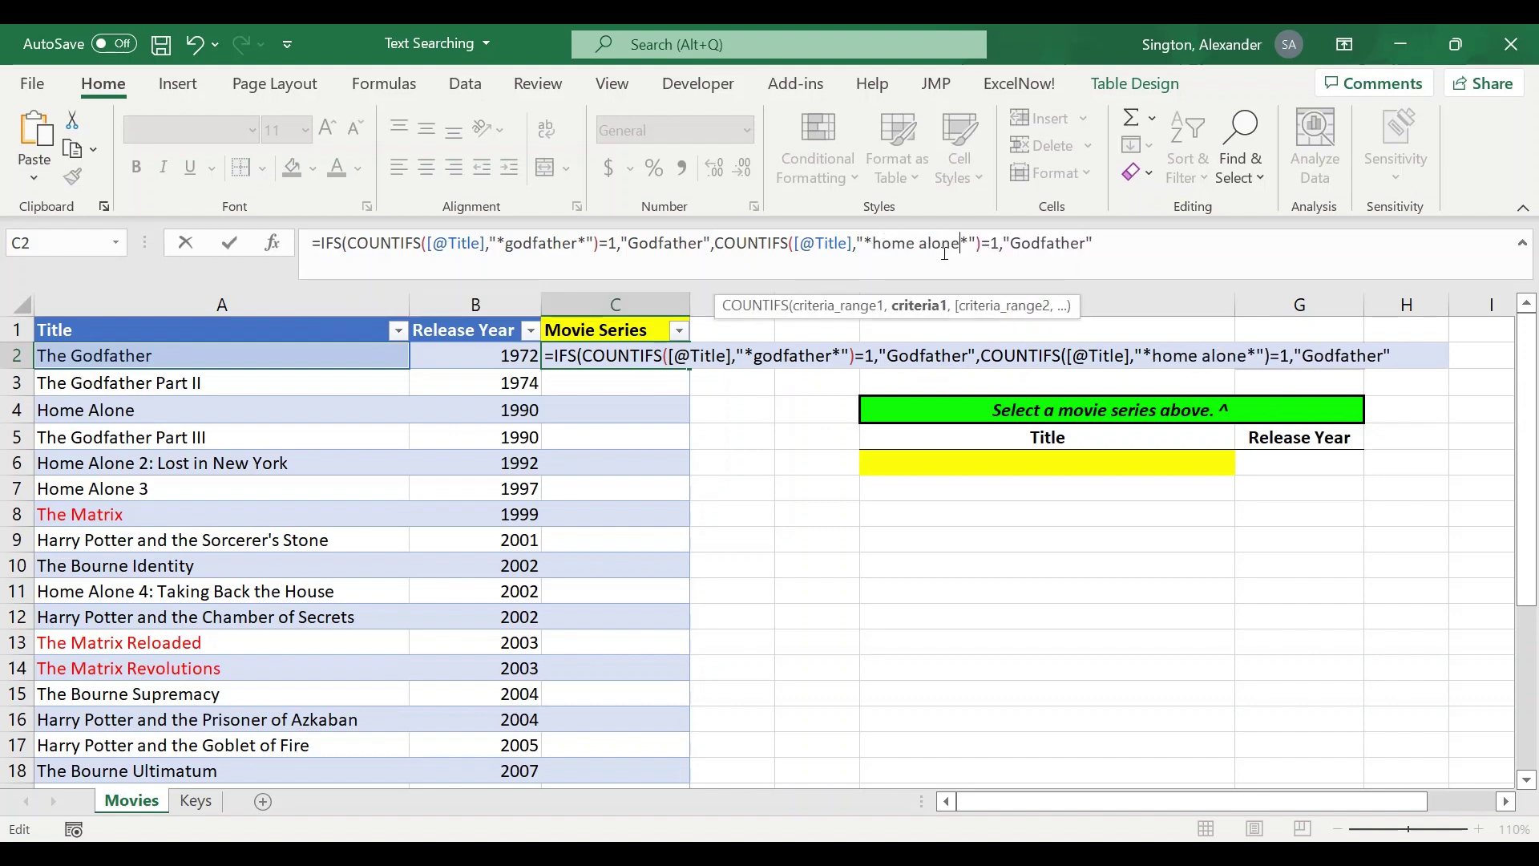
pyautogui.moveTo(1015, 249); pyautogui.dragTo(1087, 255)
pyautogui.write('HomeAlone')
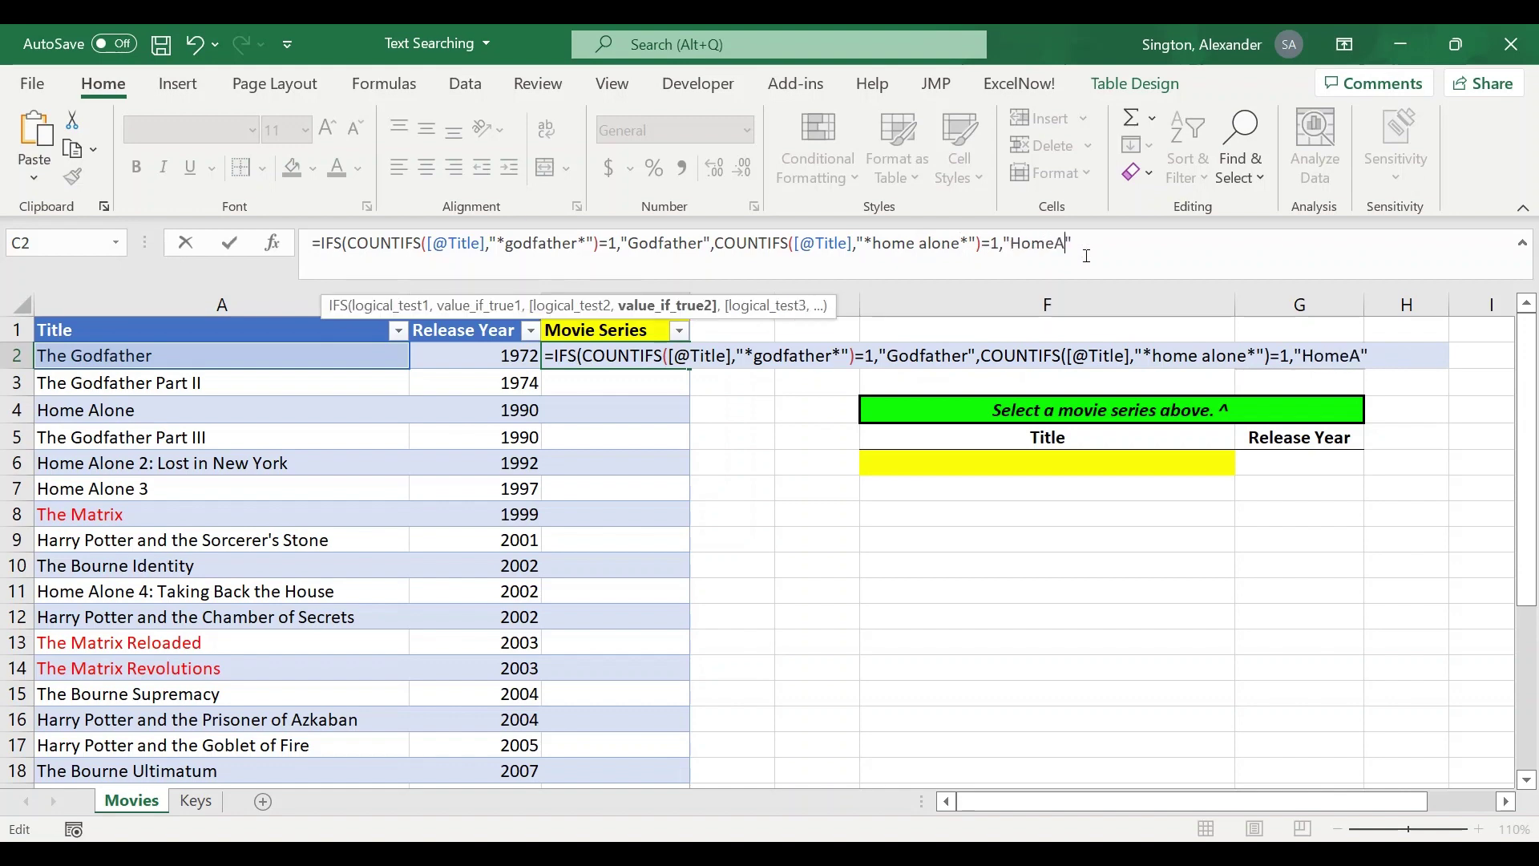
pyautogui.click(1055, 245)
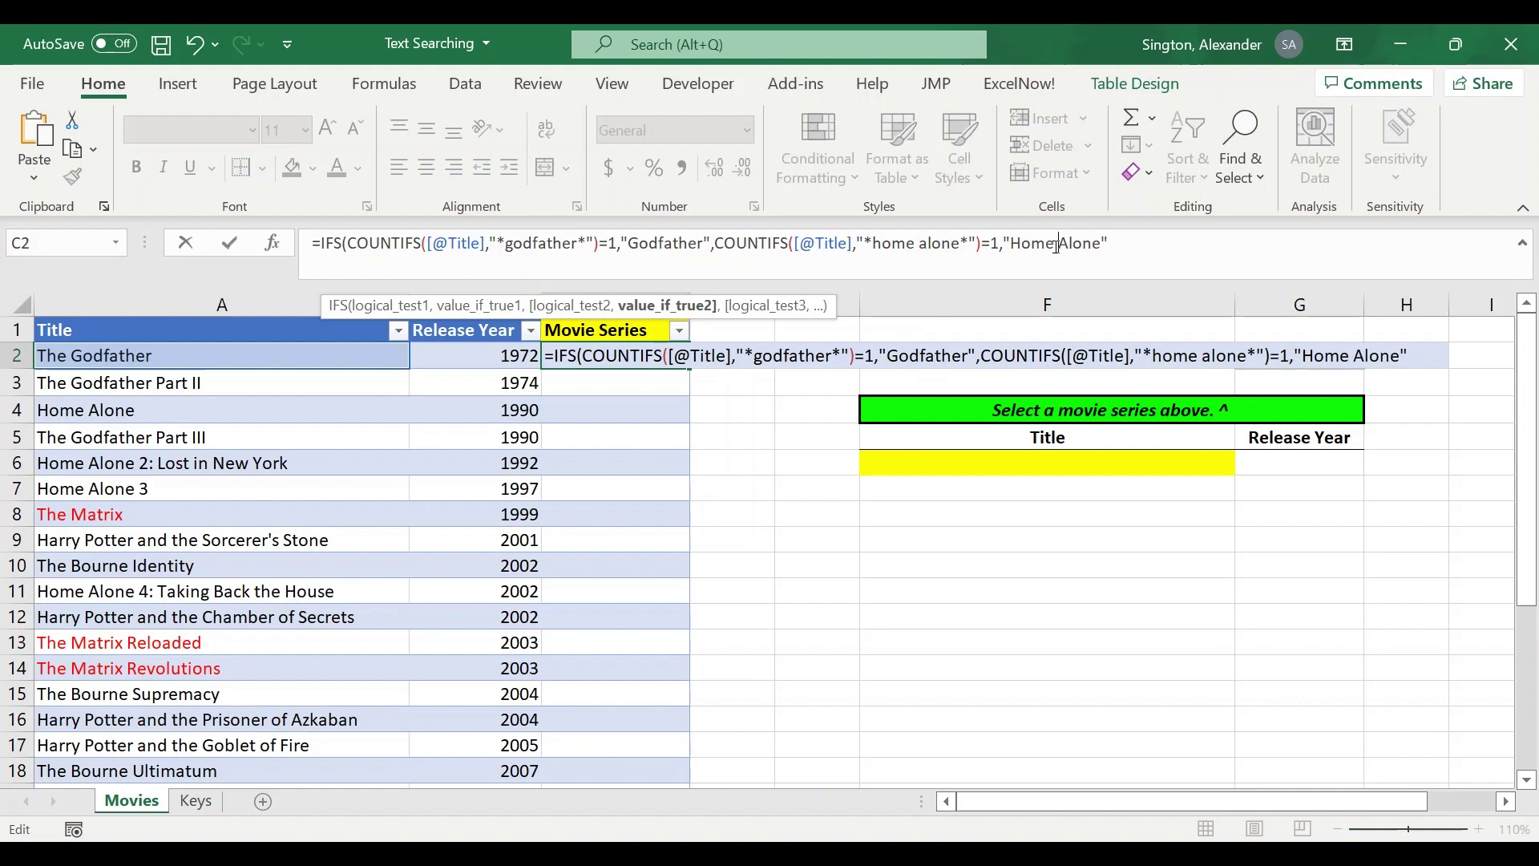
# - Add a third copy testing "*matrix*" and returning Matrix
pyautogui.write(',')
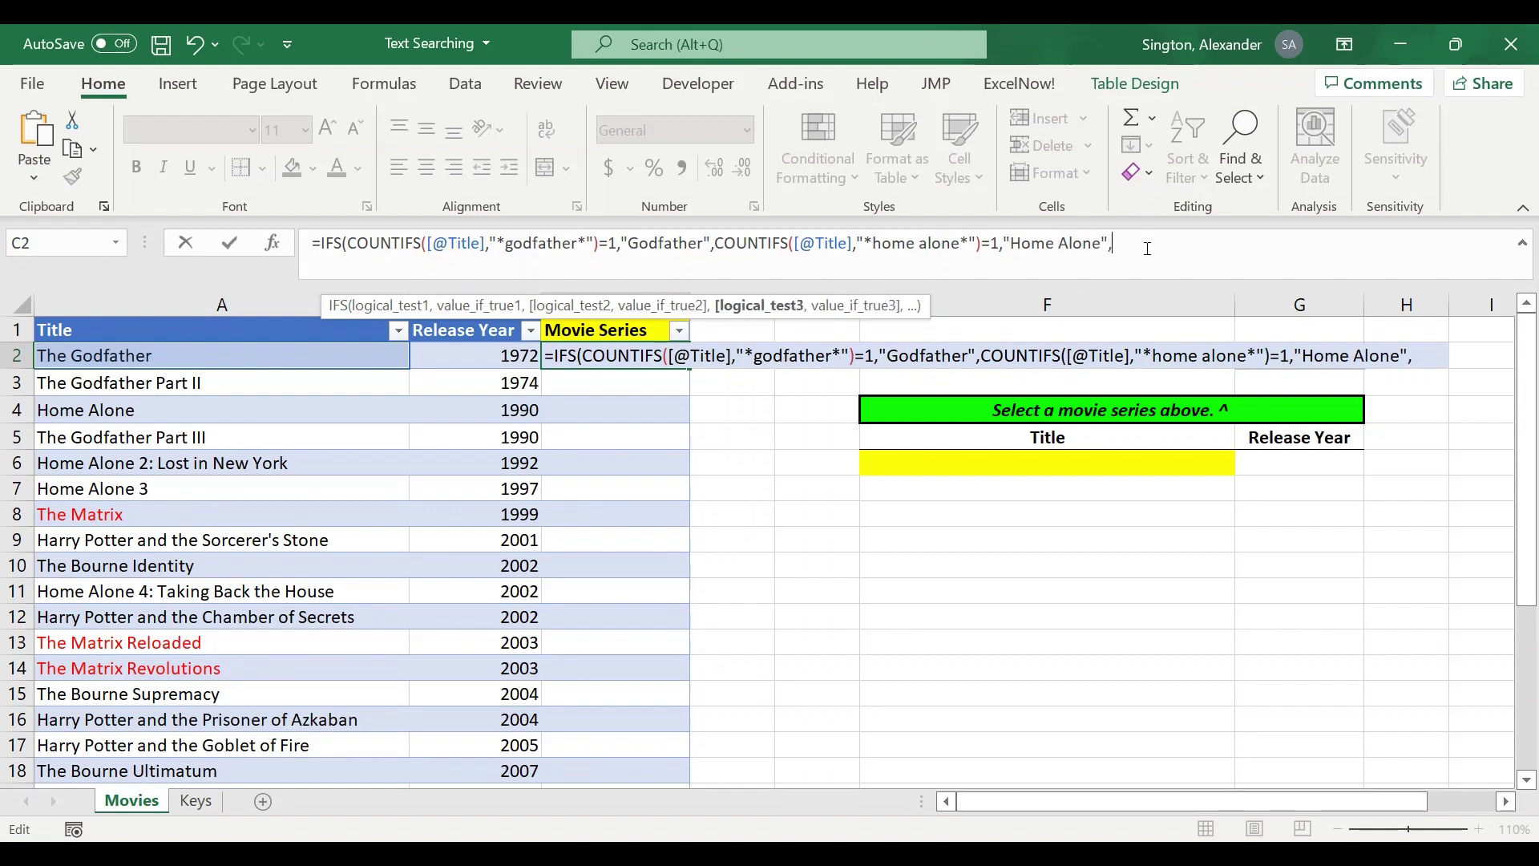
pyautogui.write('COUNTIFS([@Title],"*godfather*")=1,"Godfather"')
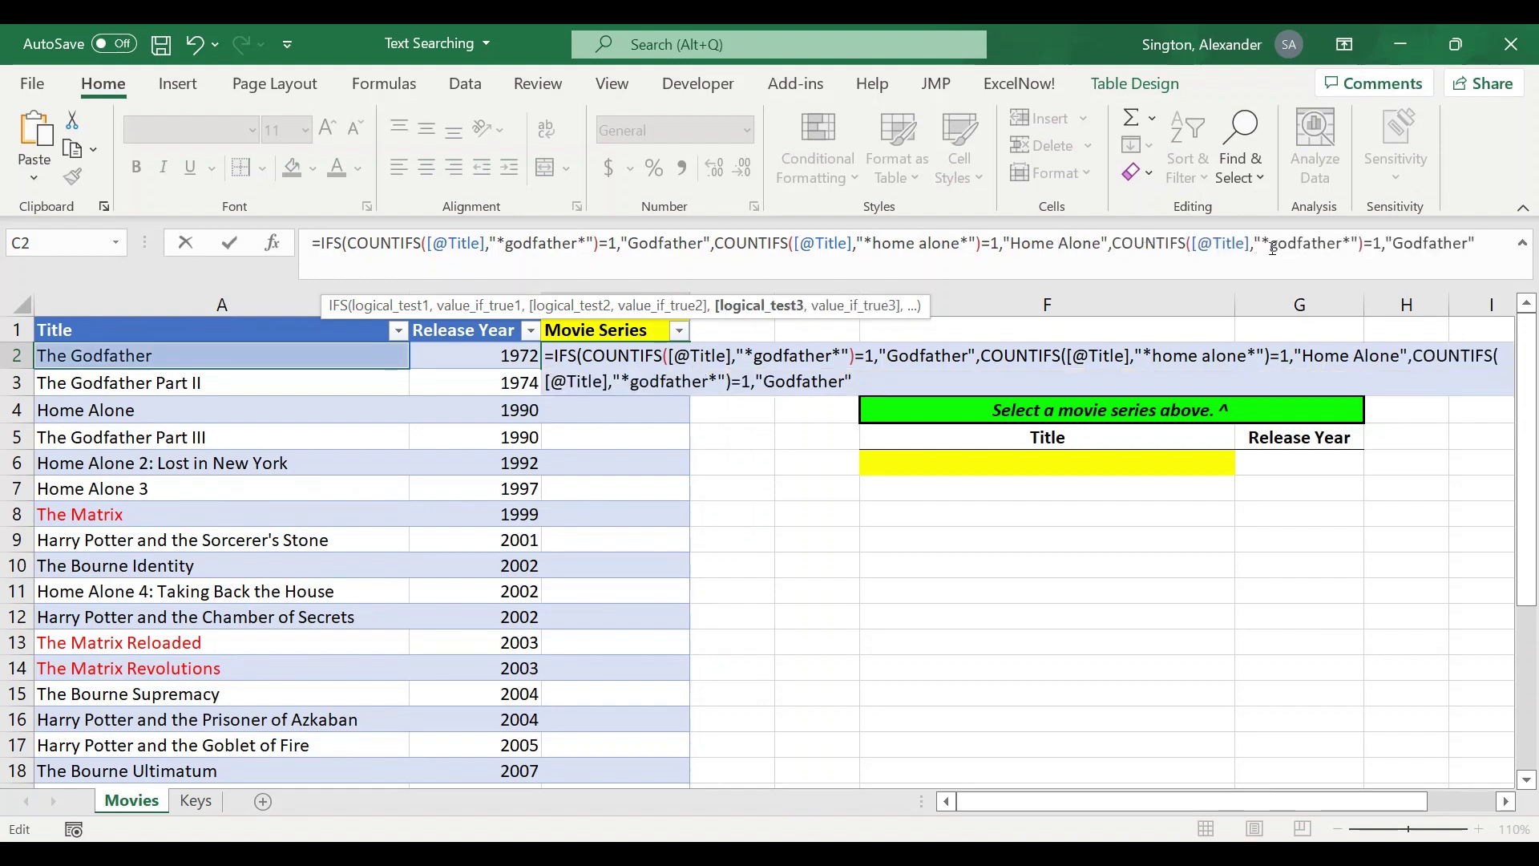
pyautogui.doubleClick(1305, 249)
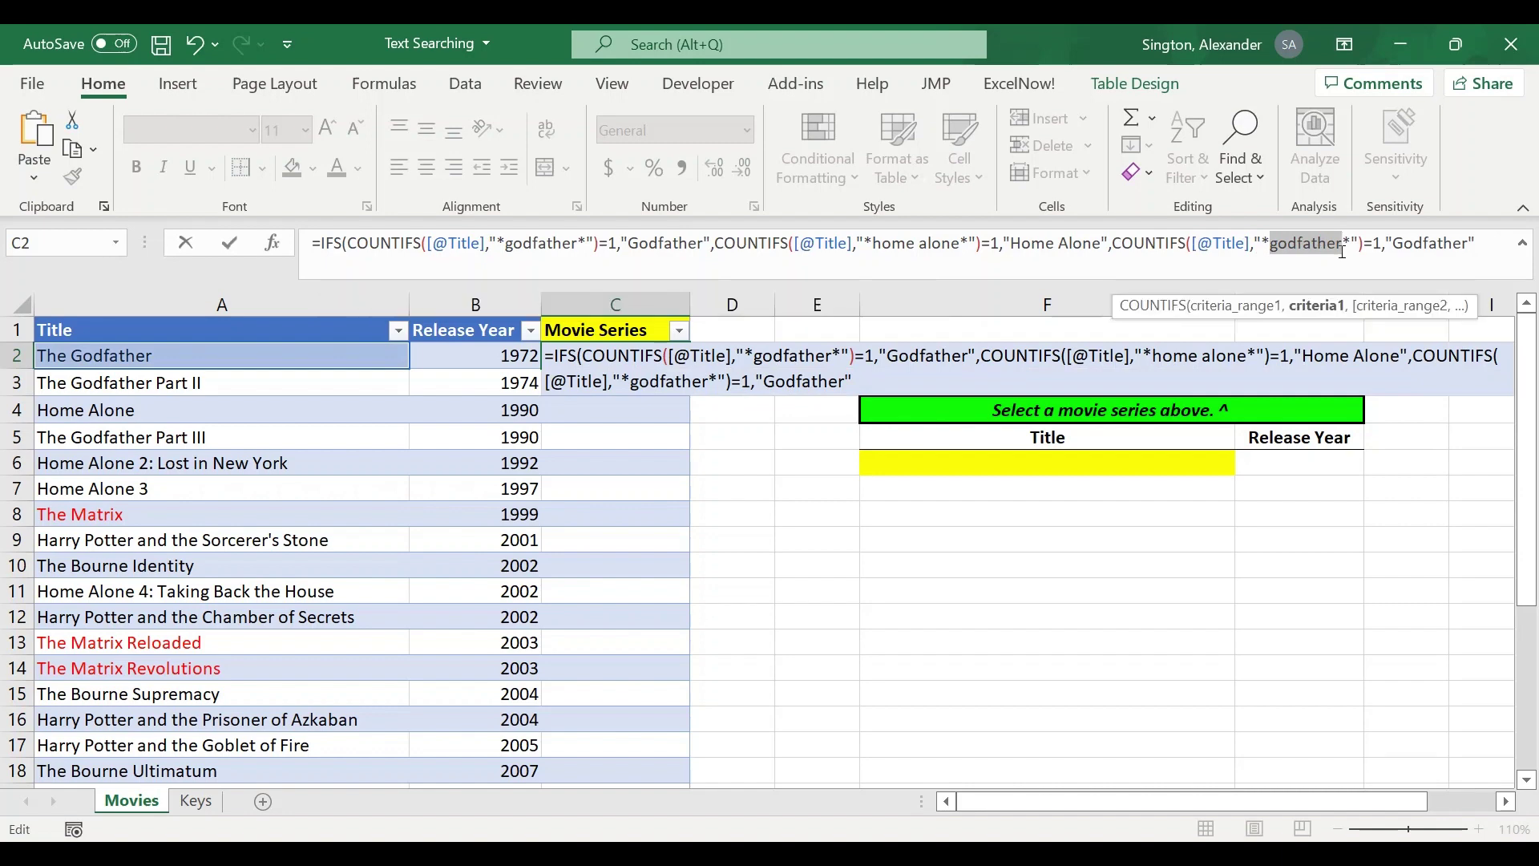
pyautogui.write('matrix')
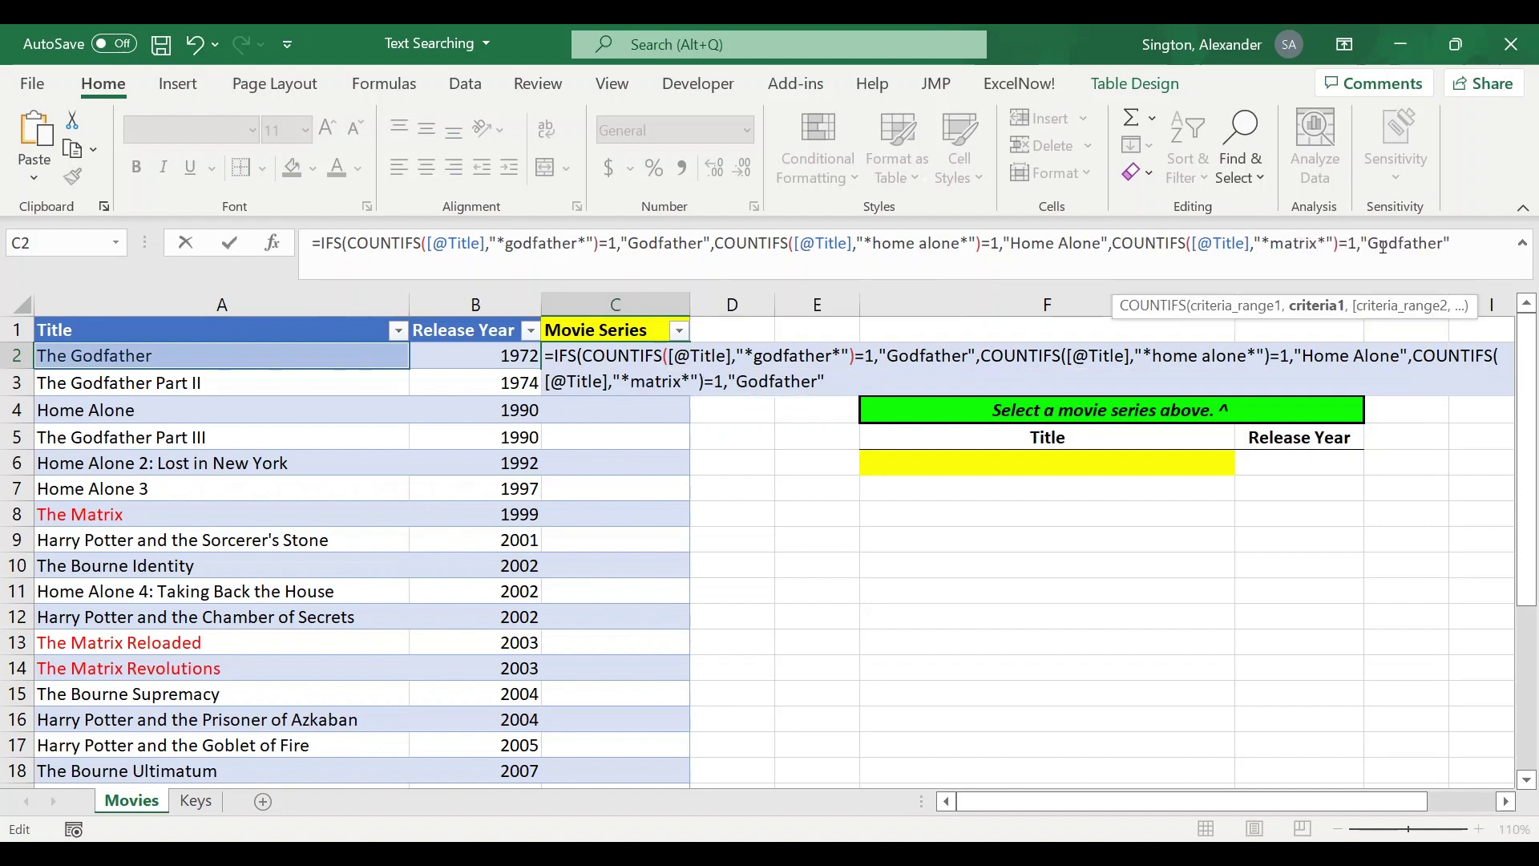
pyautogui.moveTo(1368, 243); pyautogui.dragTo(1453, 246)
pyautogui.write('Matrix"')
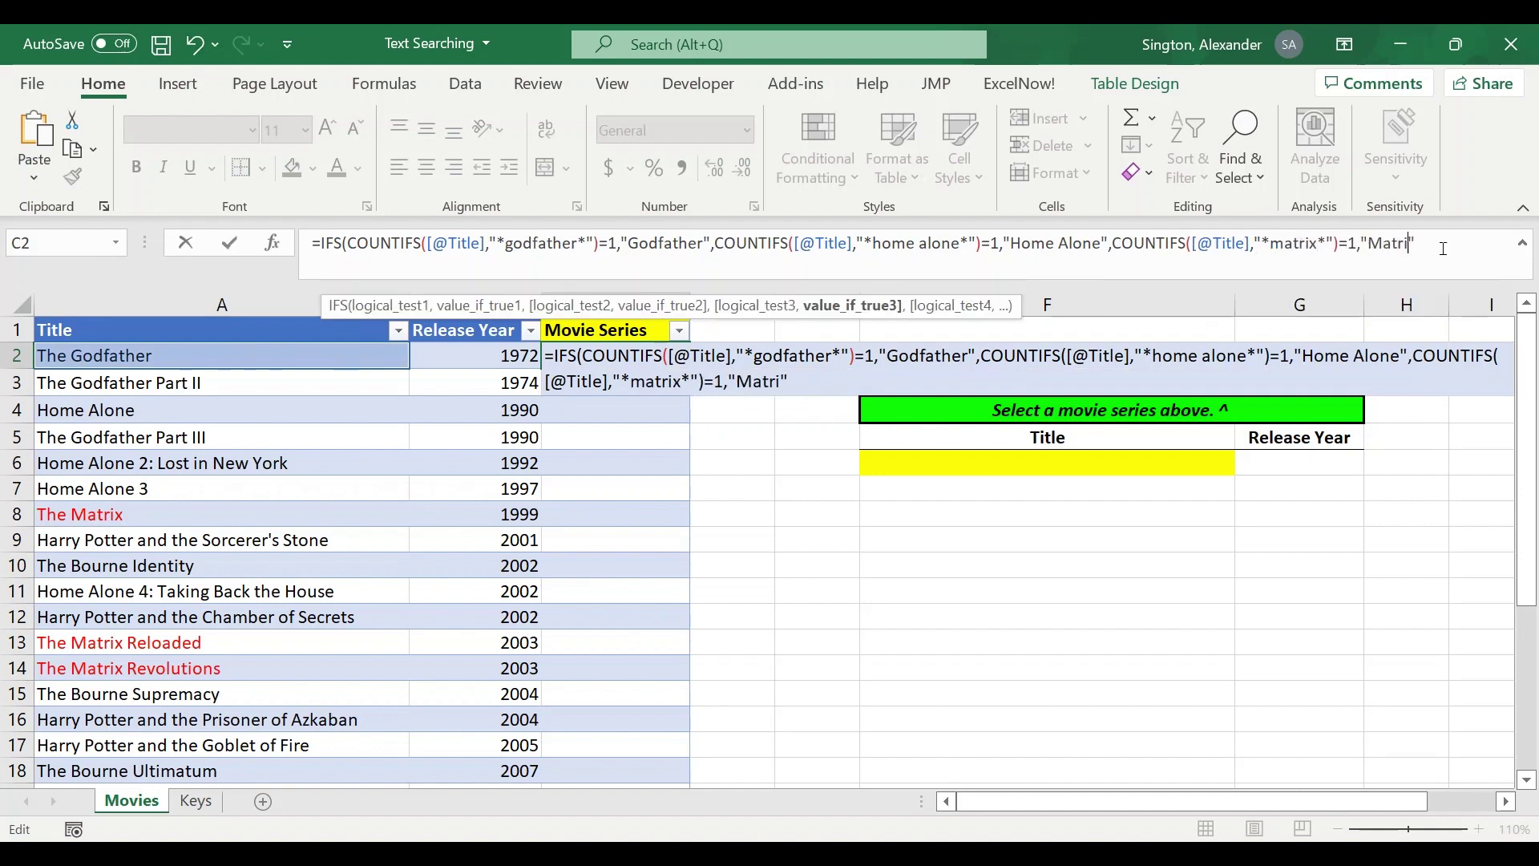
pyautogui.write(',')
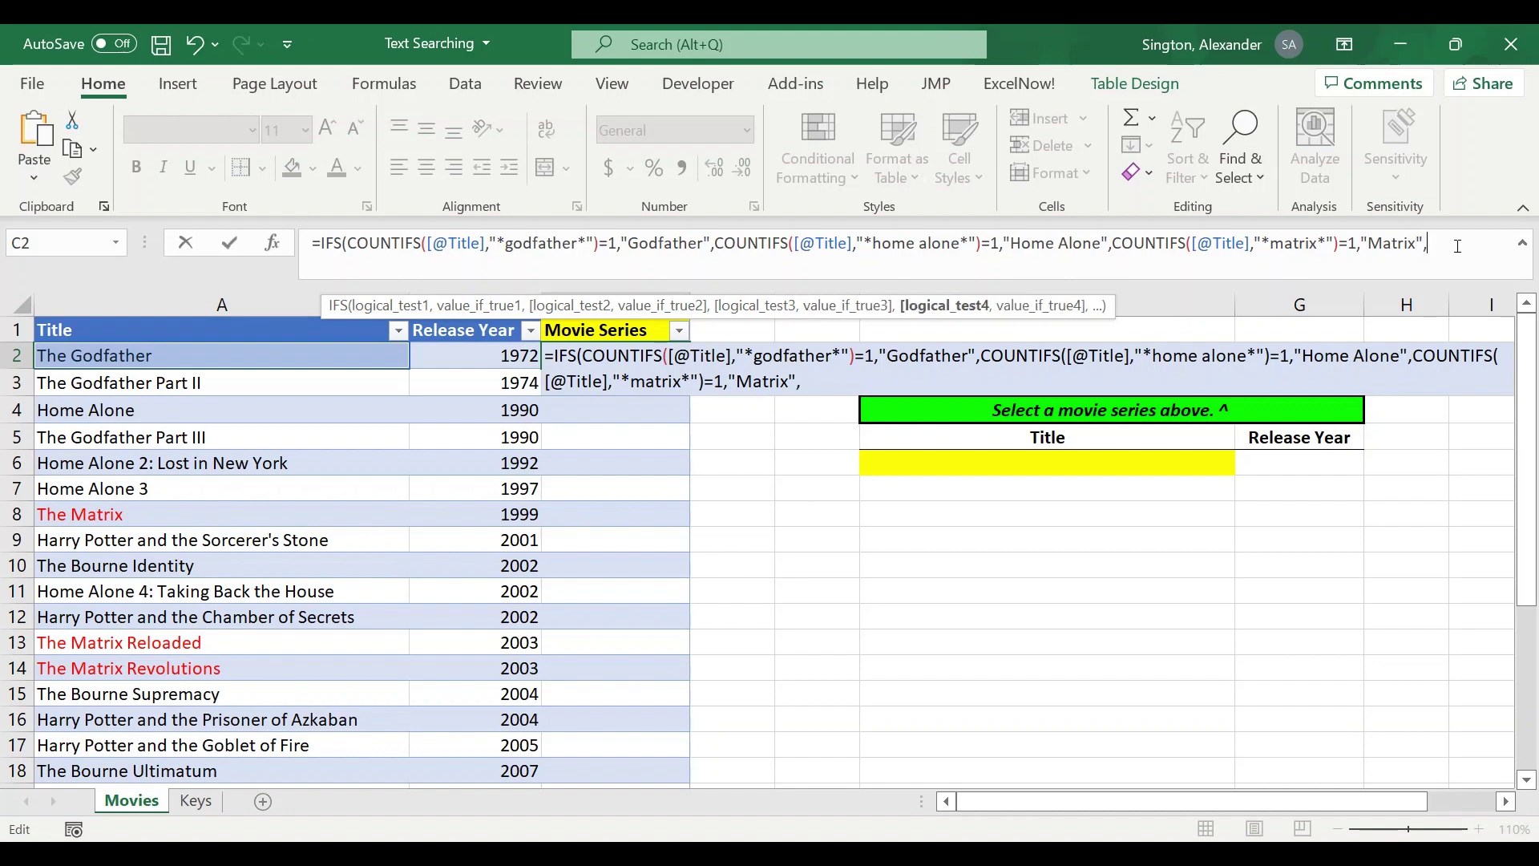
# - Add a final catch-all condition (=0) returning "Other" and commit the IFS formula
pyautogui.write('COUNTIFS([@Title],"*godfather*")=1,"Godfather"')
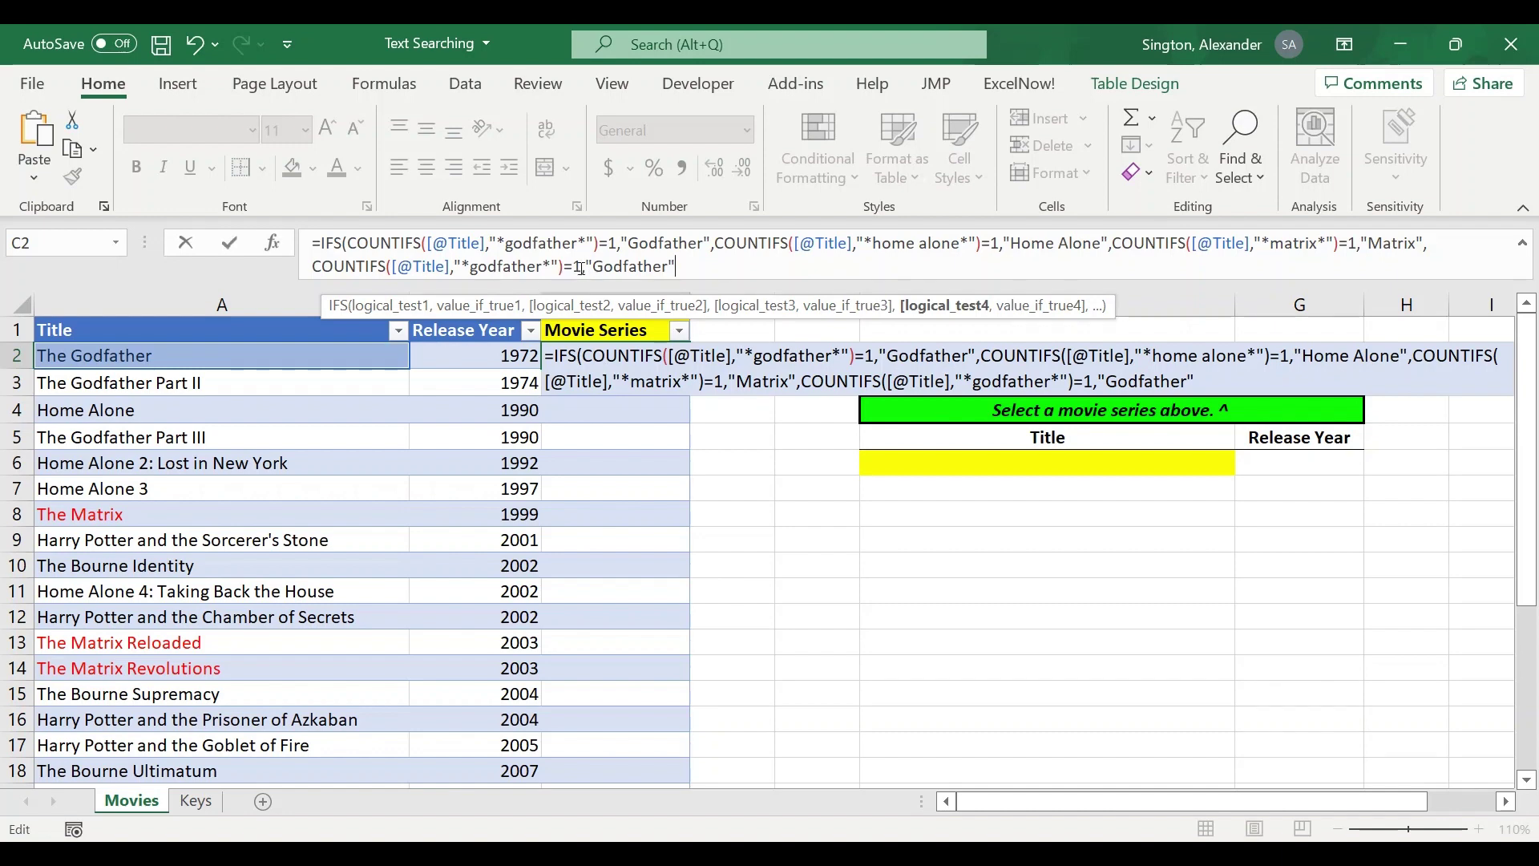
pyautogui.press('BackSpace')
pyautogui.write('0')
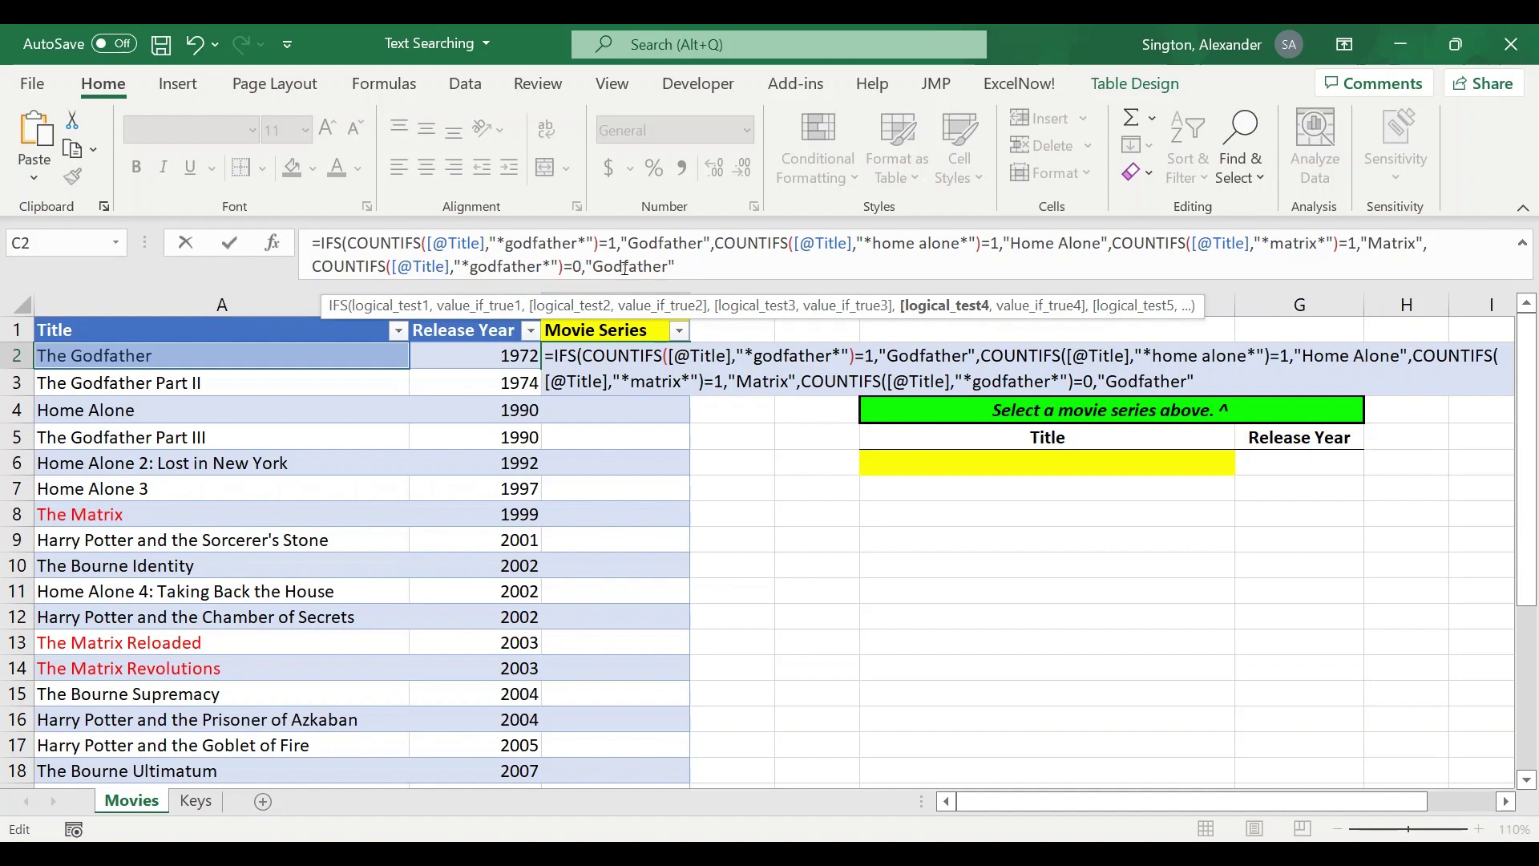
pyautogui.doubleClick(625, 269)
pyautogui.write('Other"')
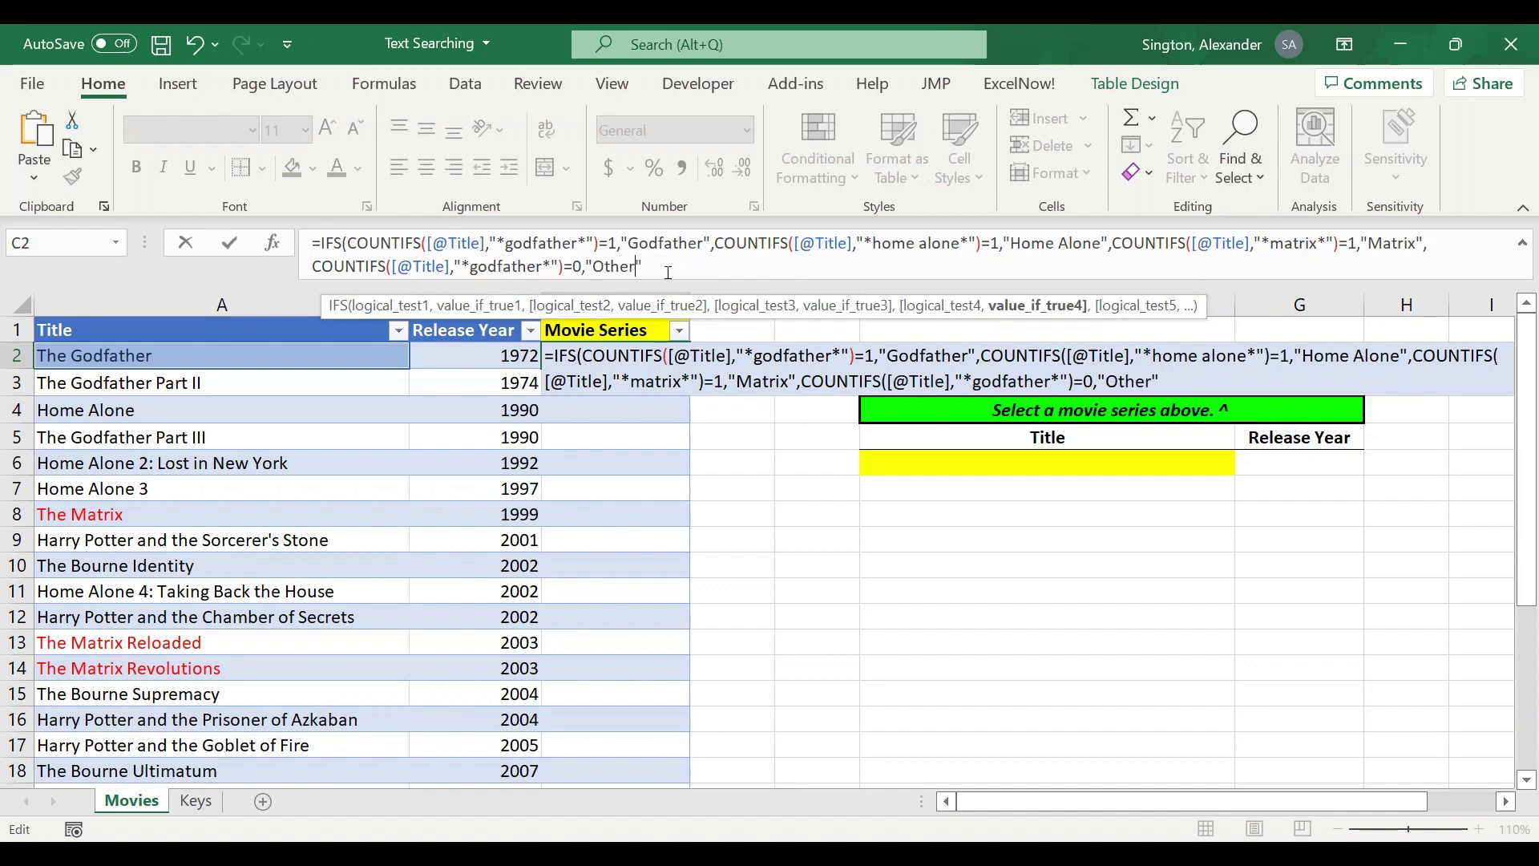
pyautogui.write(')')
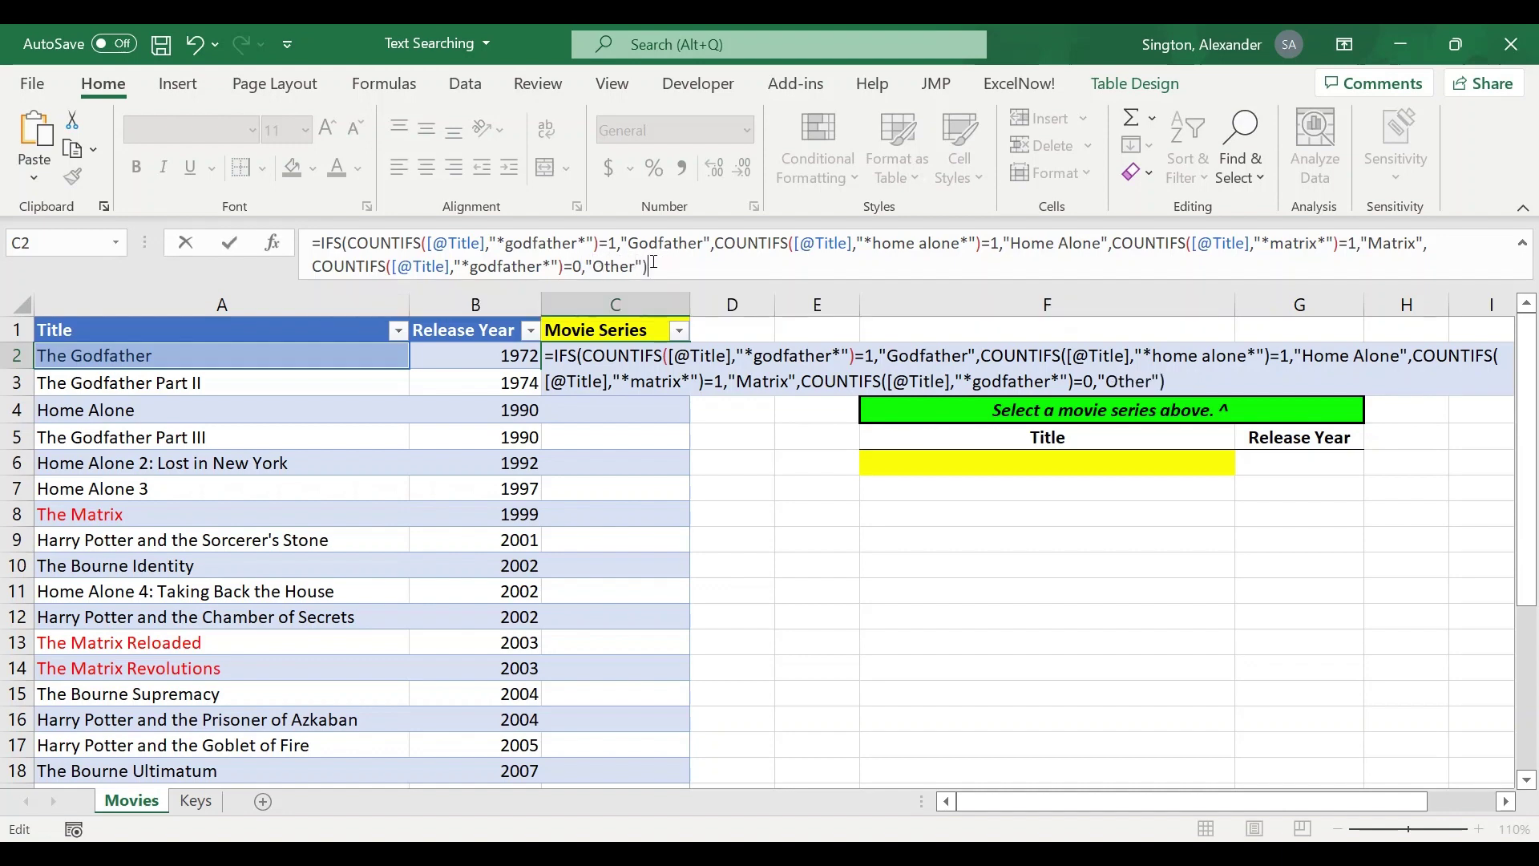
pyautogui.press('Return')
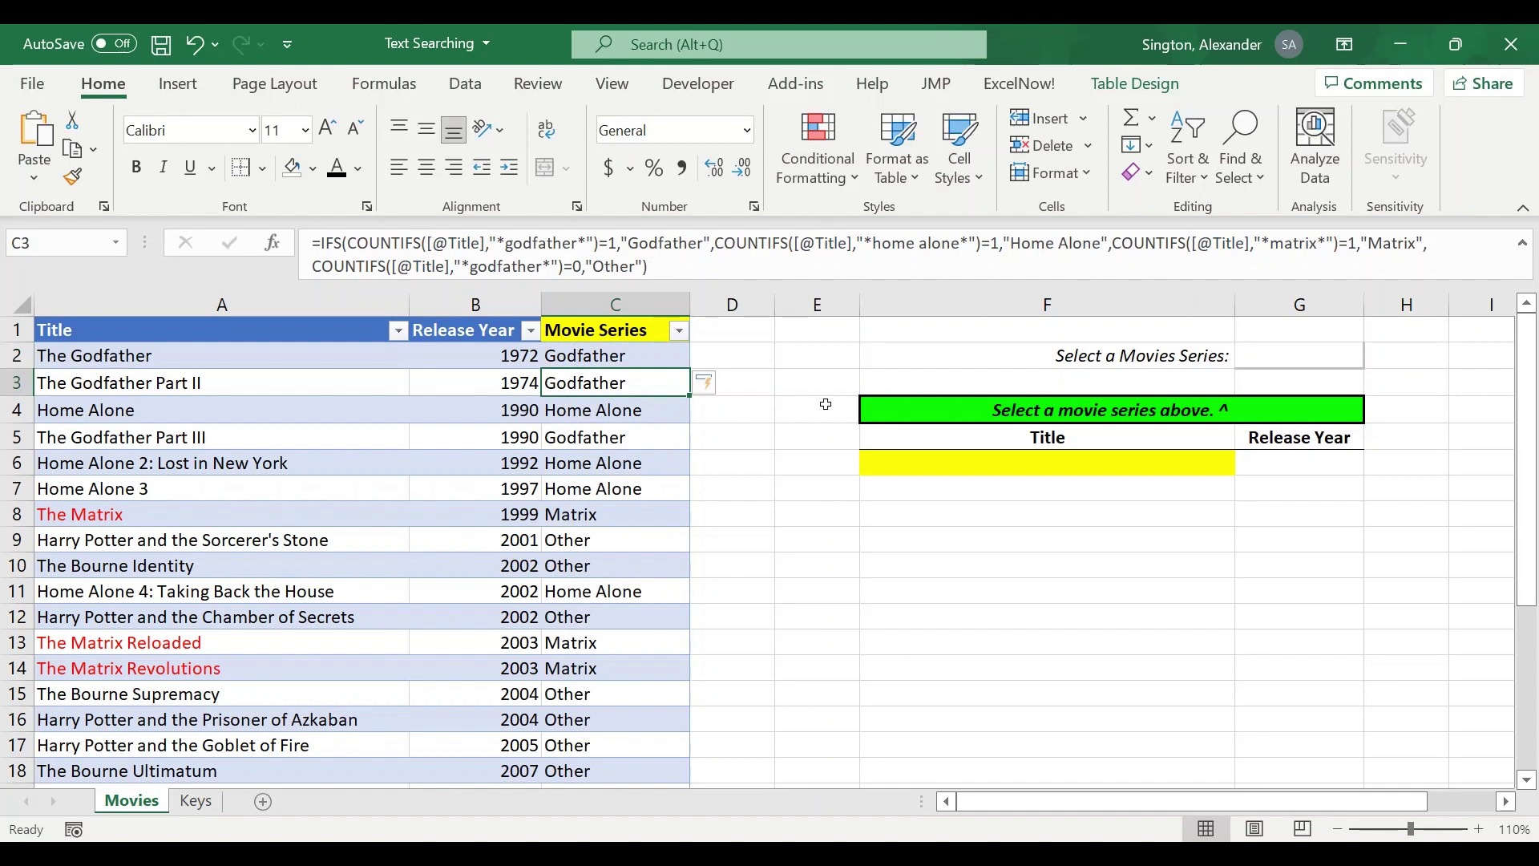
pyautogui.click(1292, 353)
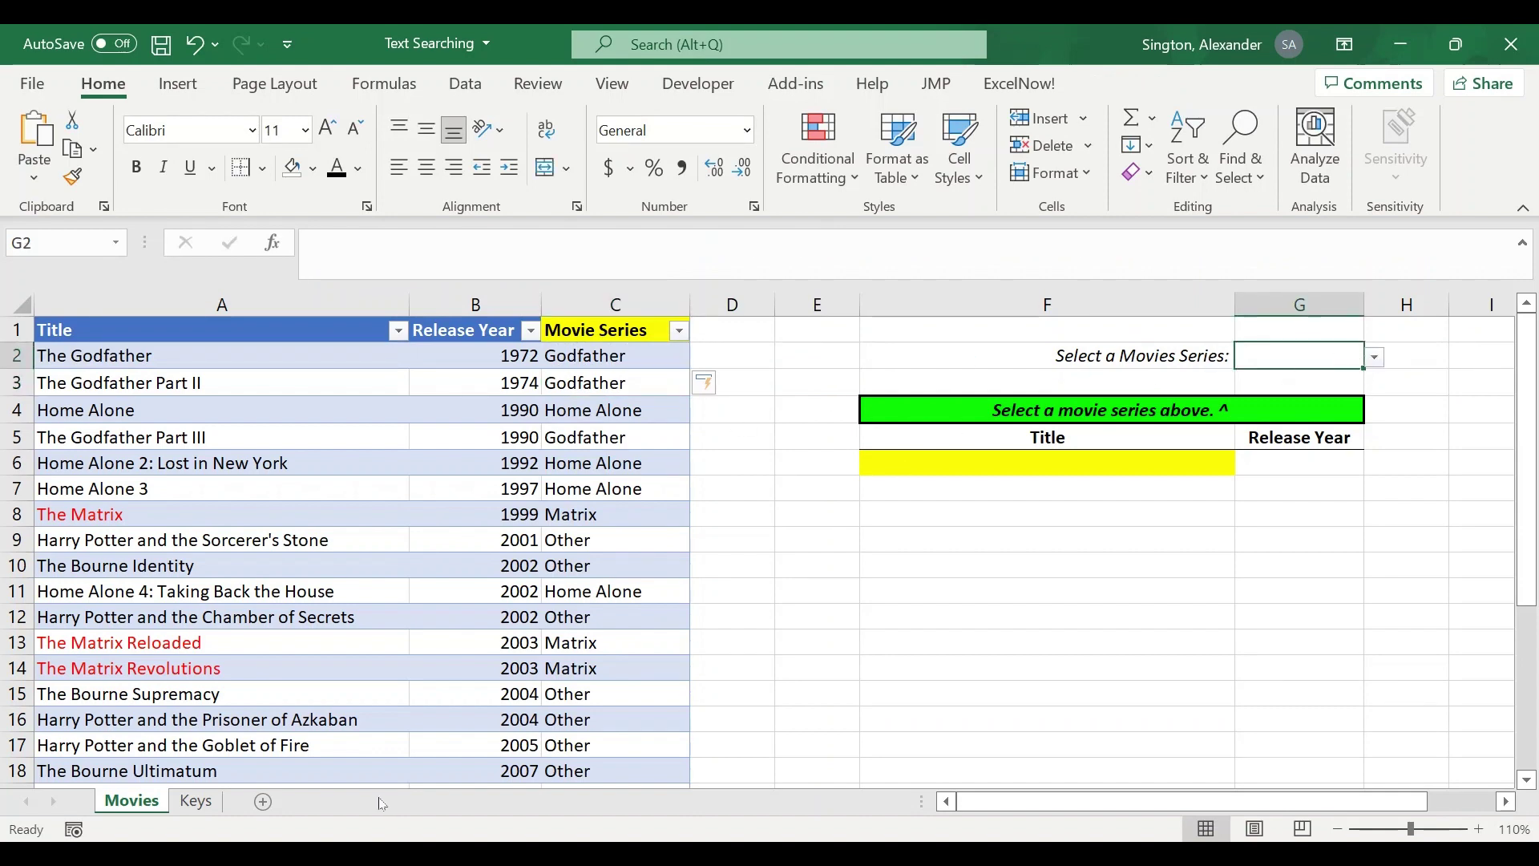
pyautogui.click(195, 800)
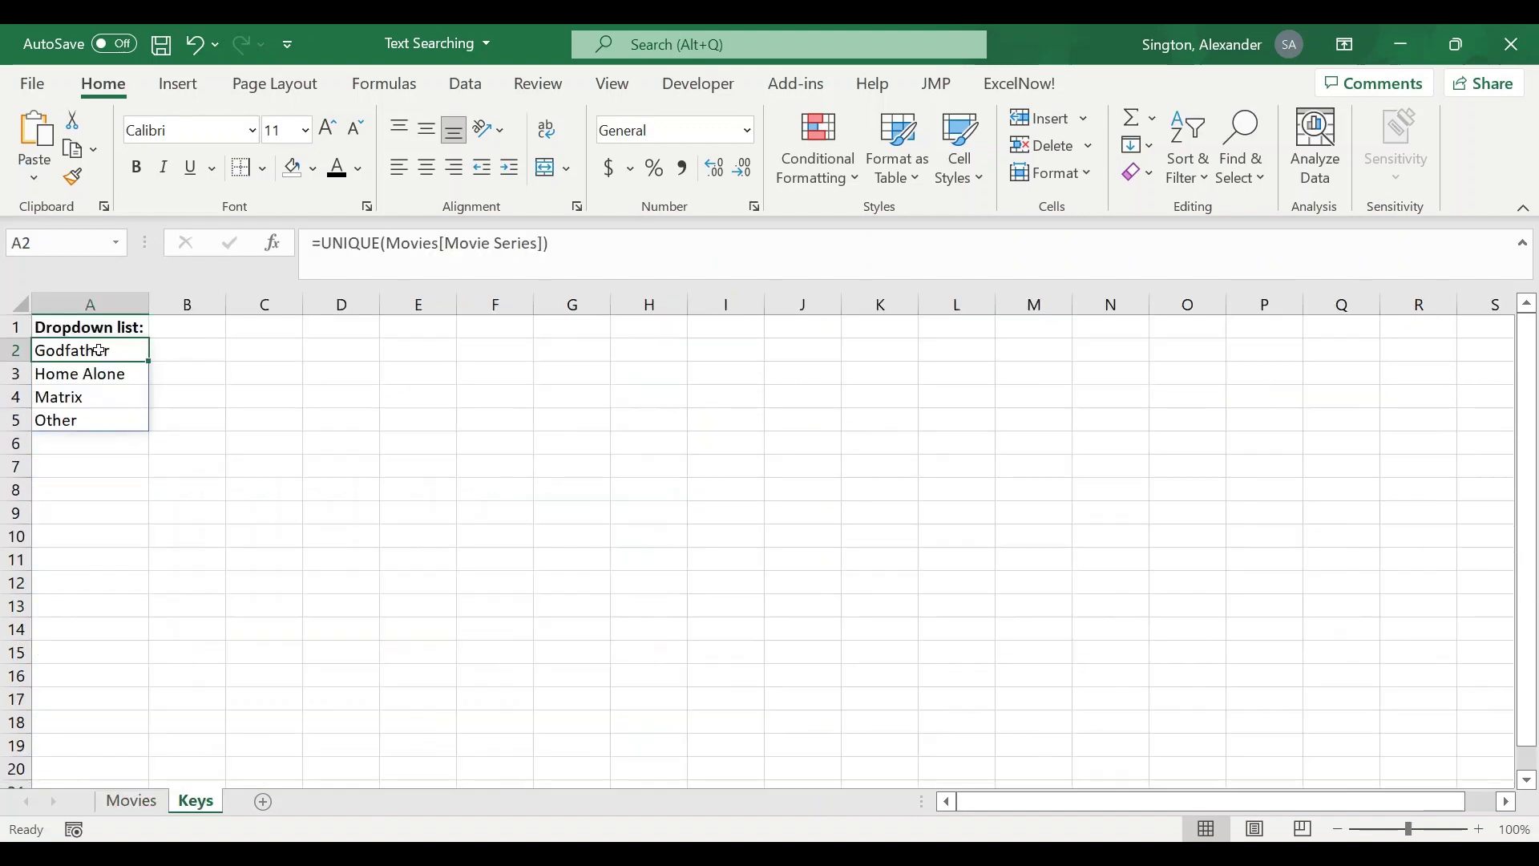
pyautogui.click(134, 802)
# - Begin a FILTER formula in F6 over the Title through Release Year columns
pyautogui.click(1021, 458)
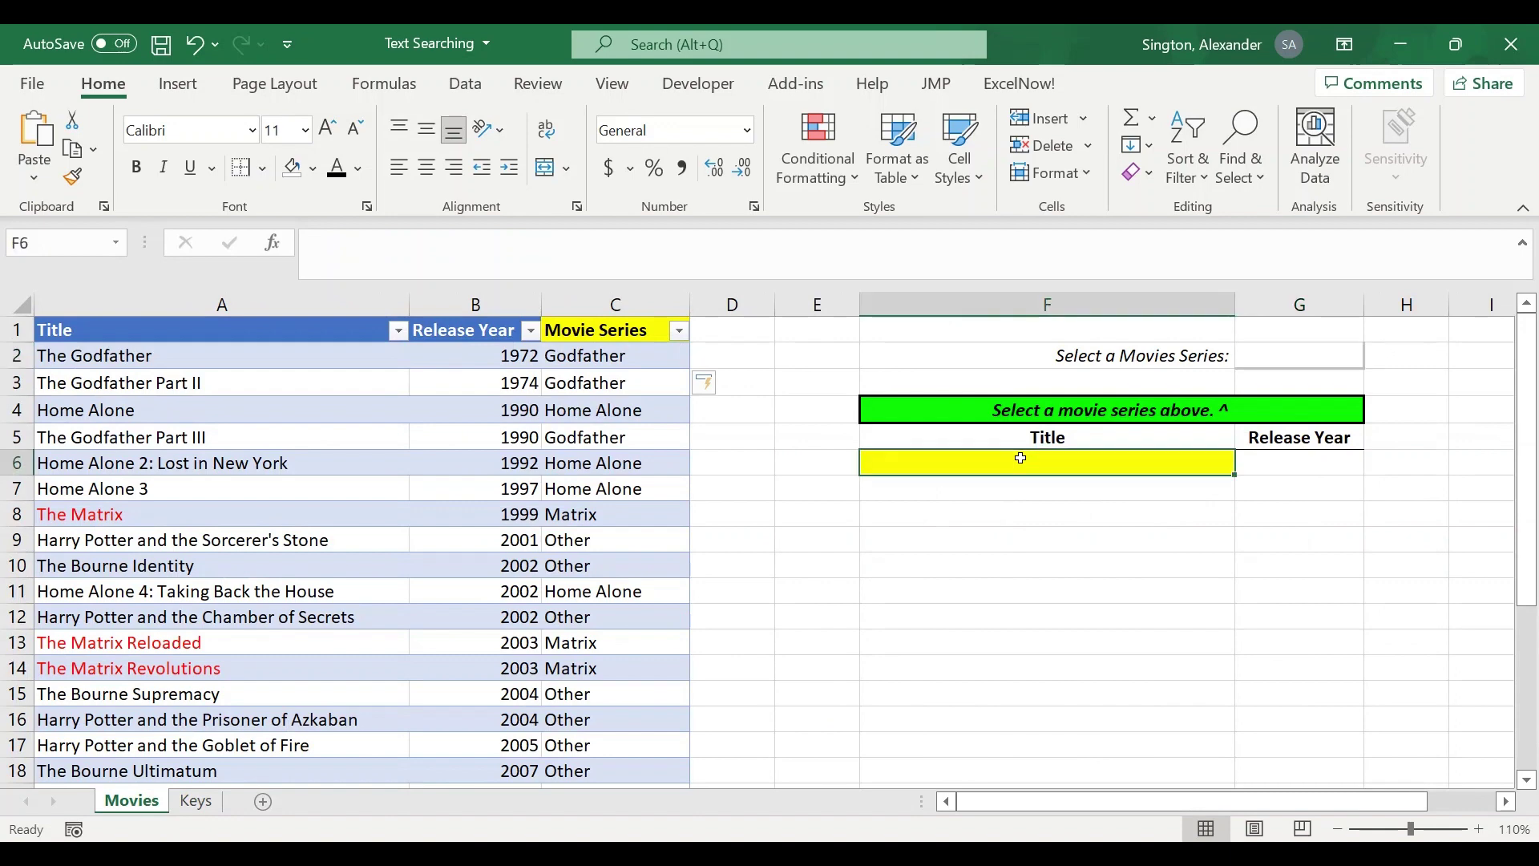
pyautogui.write('=filter')
pyautogui.press('Tab')
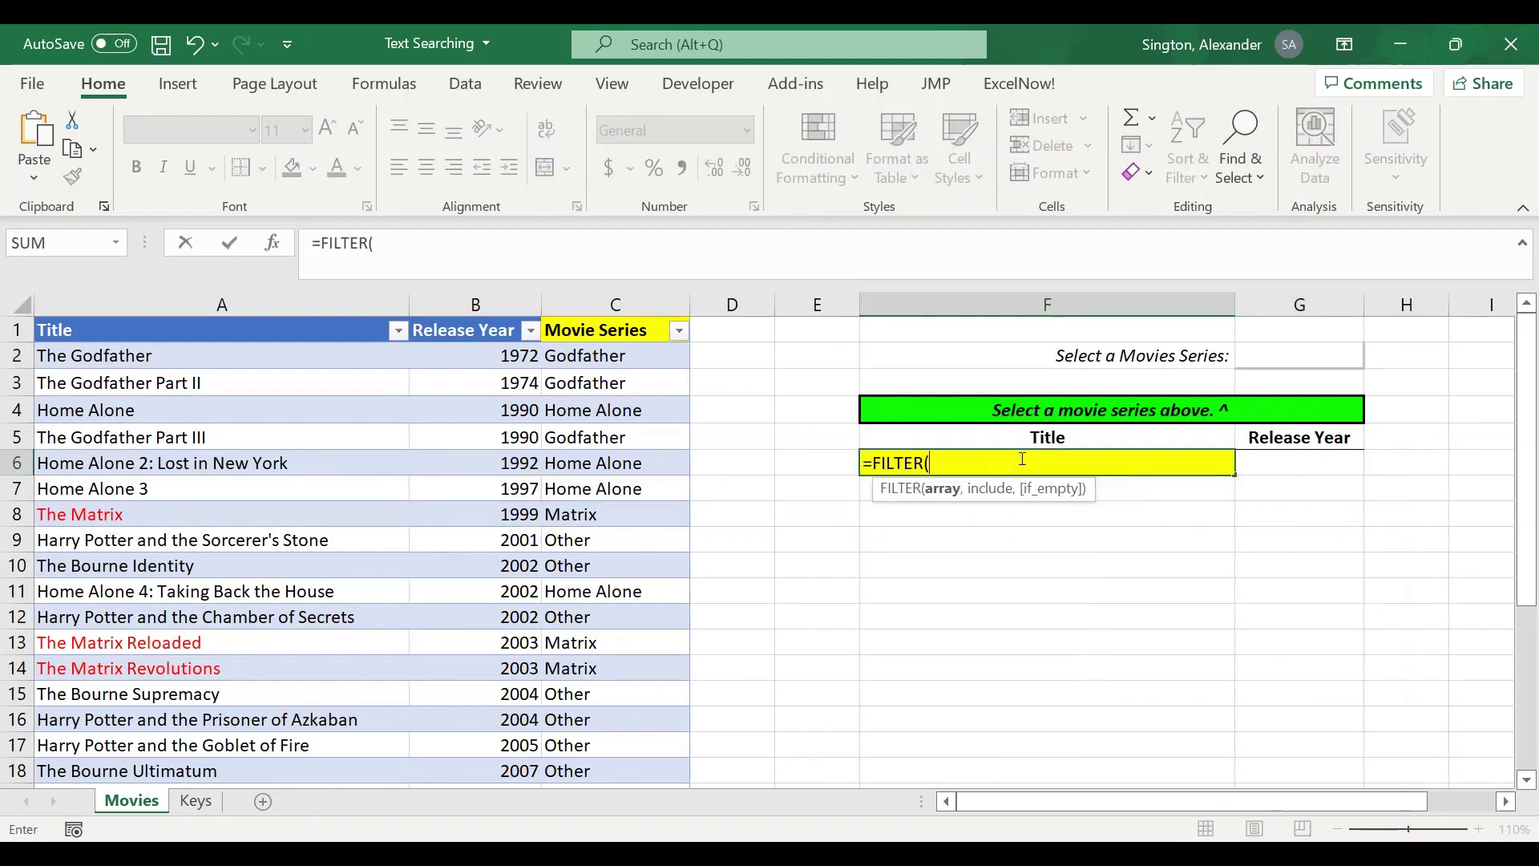
pyautogui.click(215, 358)
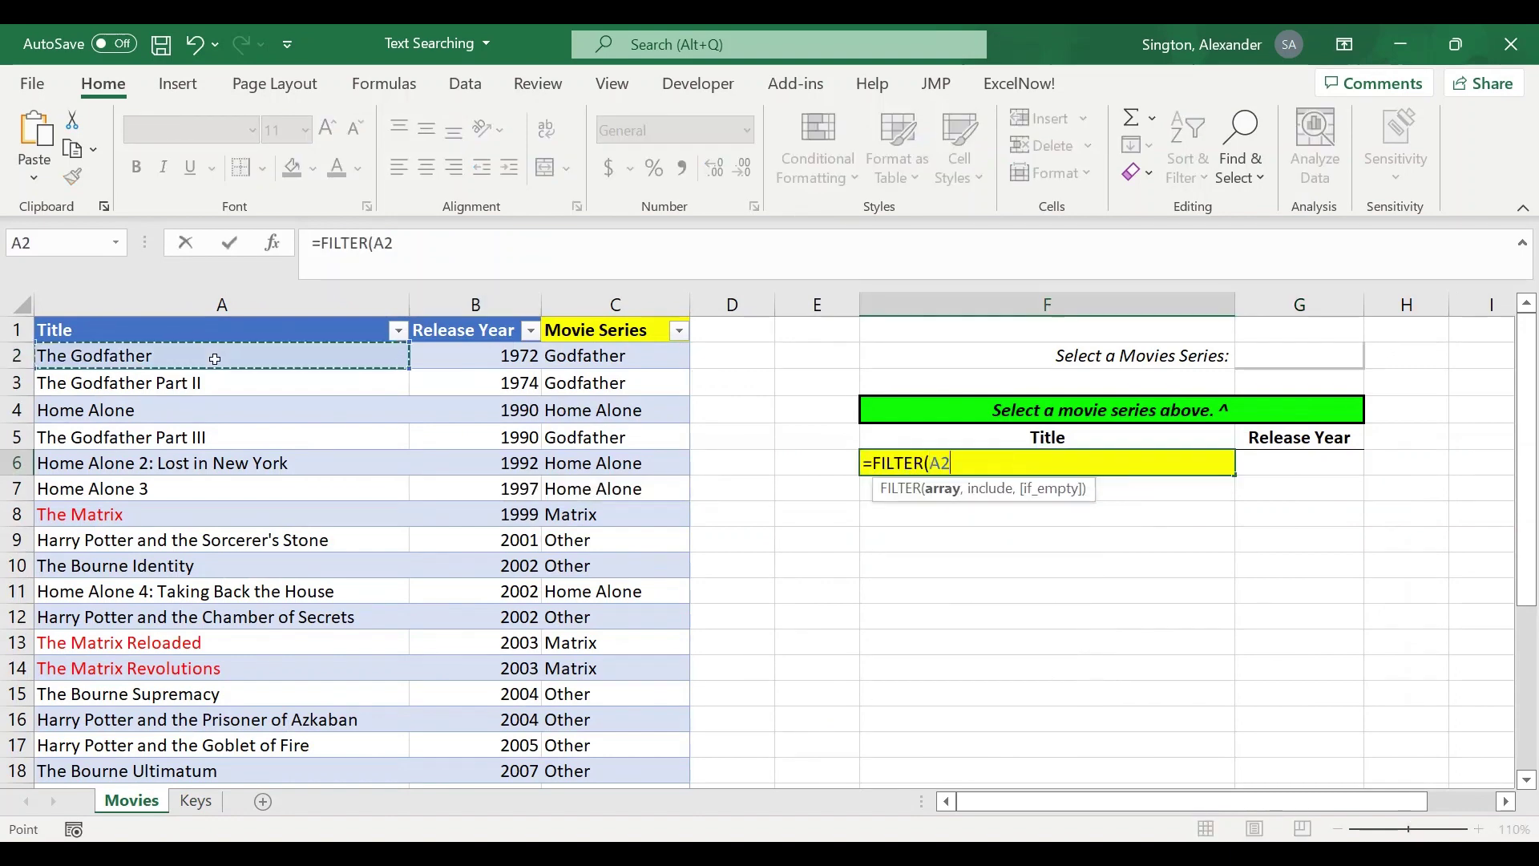
pyautogui.hotkey('shift', 'Right')
pyautogui.hotkey('ctrl', 'shift', 'Down')
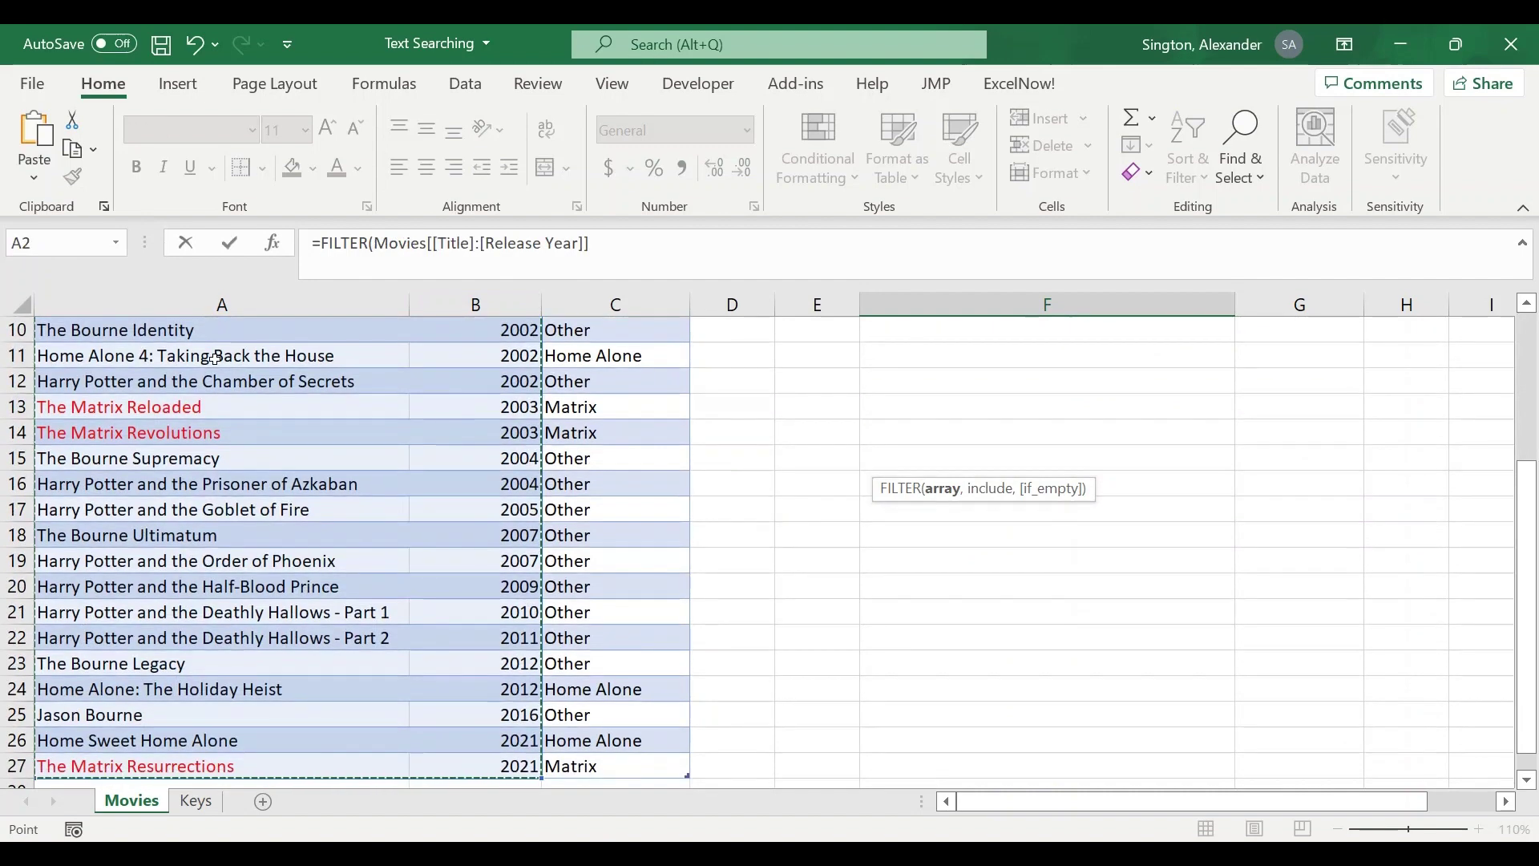
pyautogui.write(',')
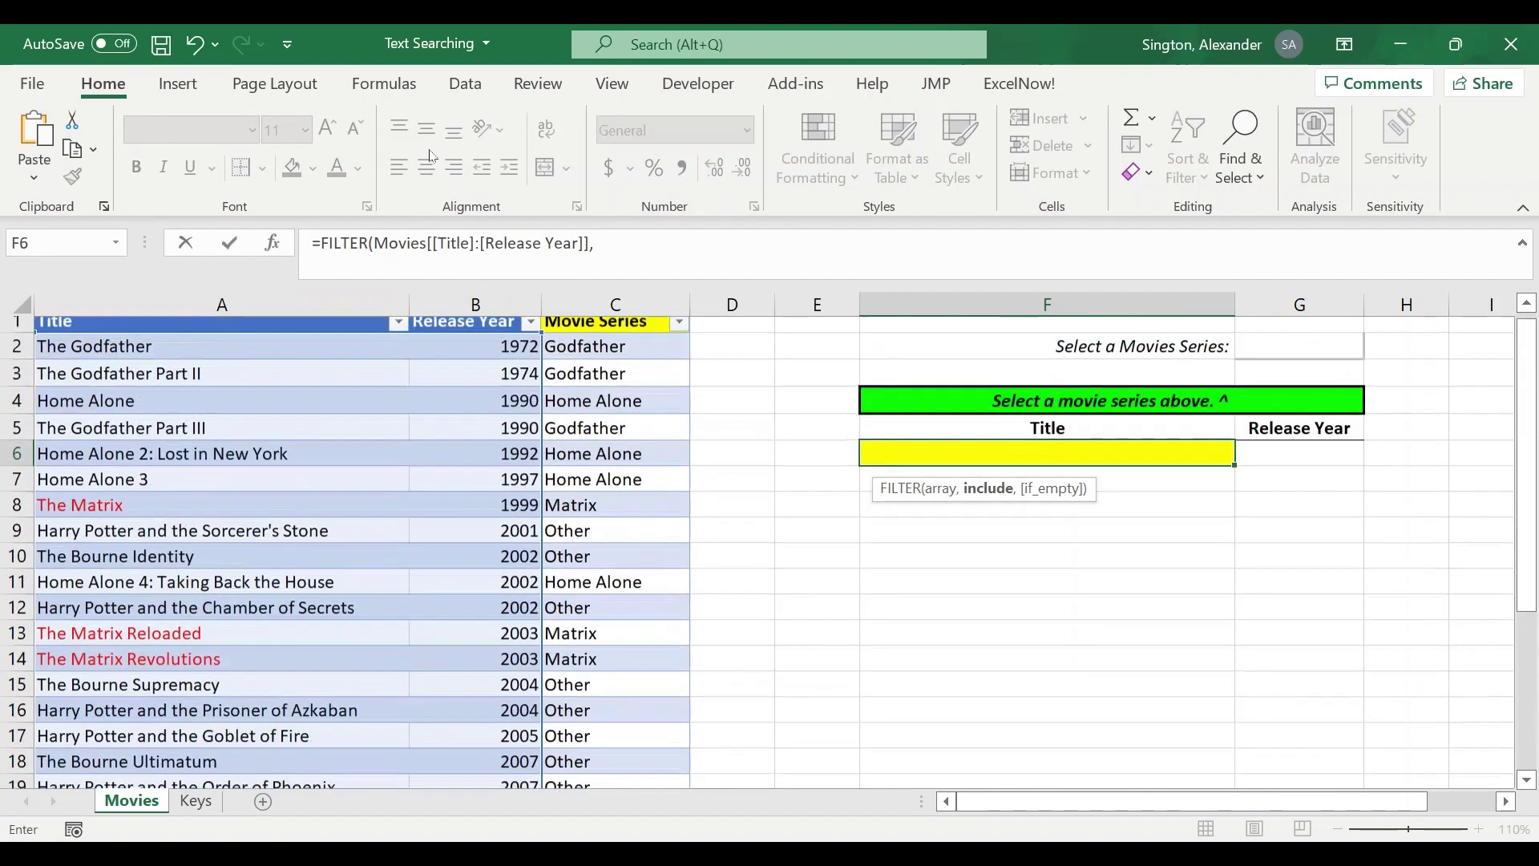
# - Add the condition Movies[Movie Series]=G2 with an empty-string fallback and commit
pyautogui.click(617, 454)
pyautogui.hotkey('ctrl', 'space')
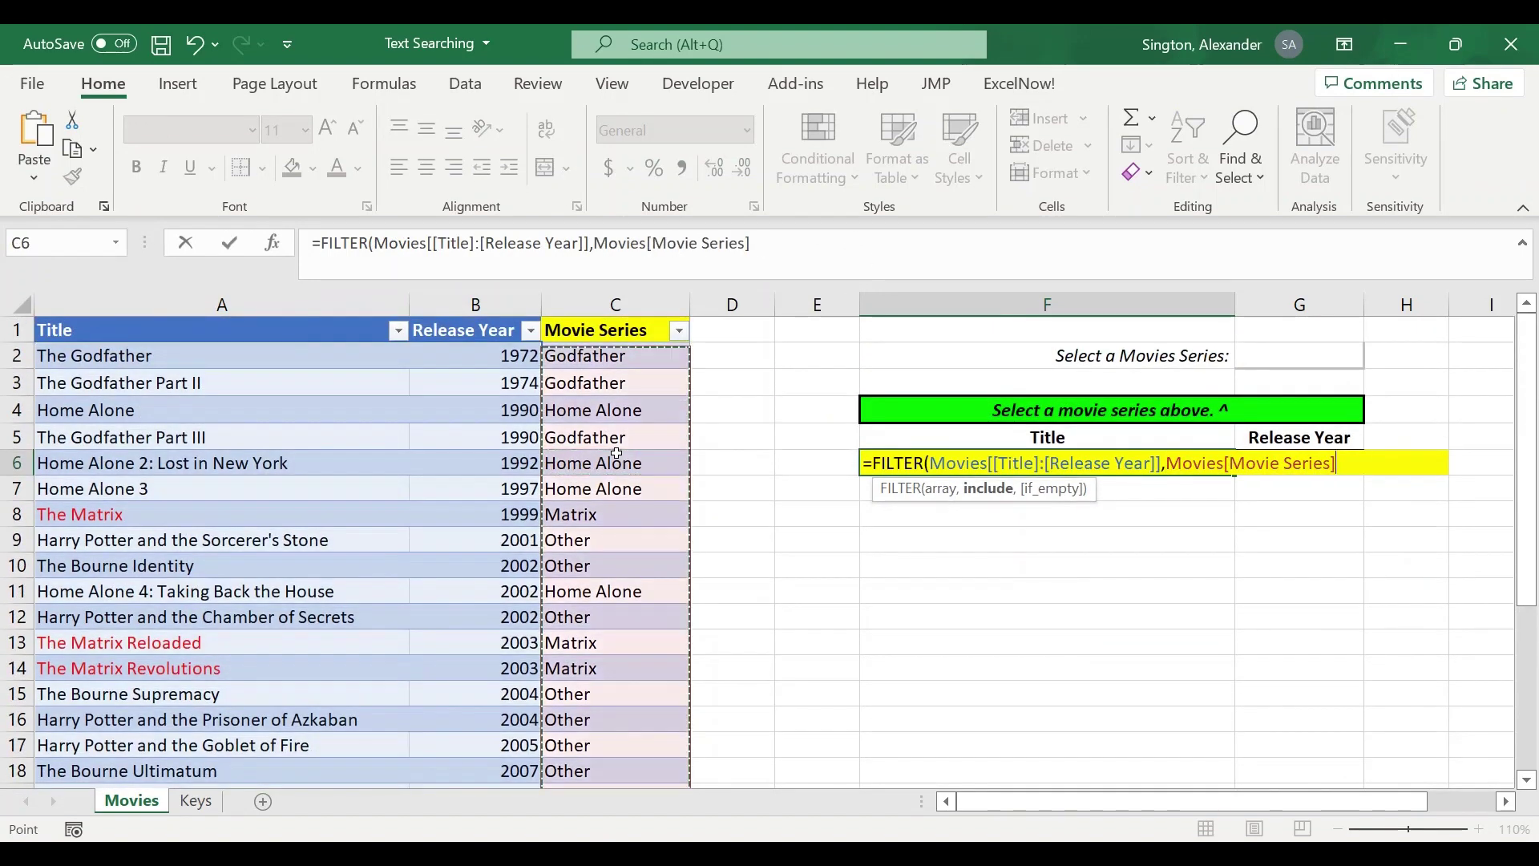
pyautogui.write('=')
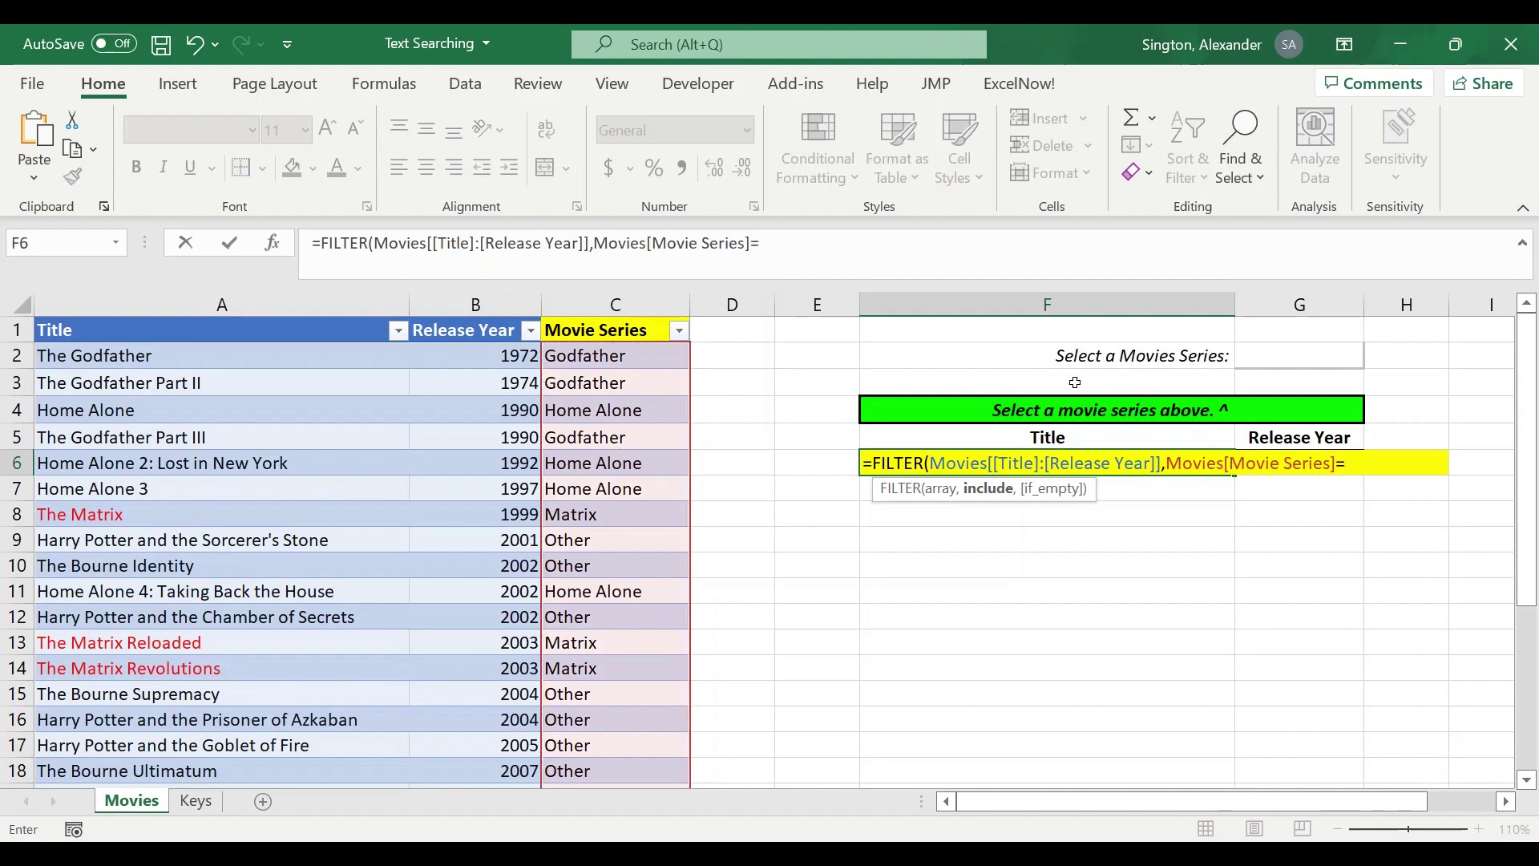
pyautogui.click(1278, 356)
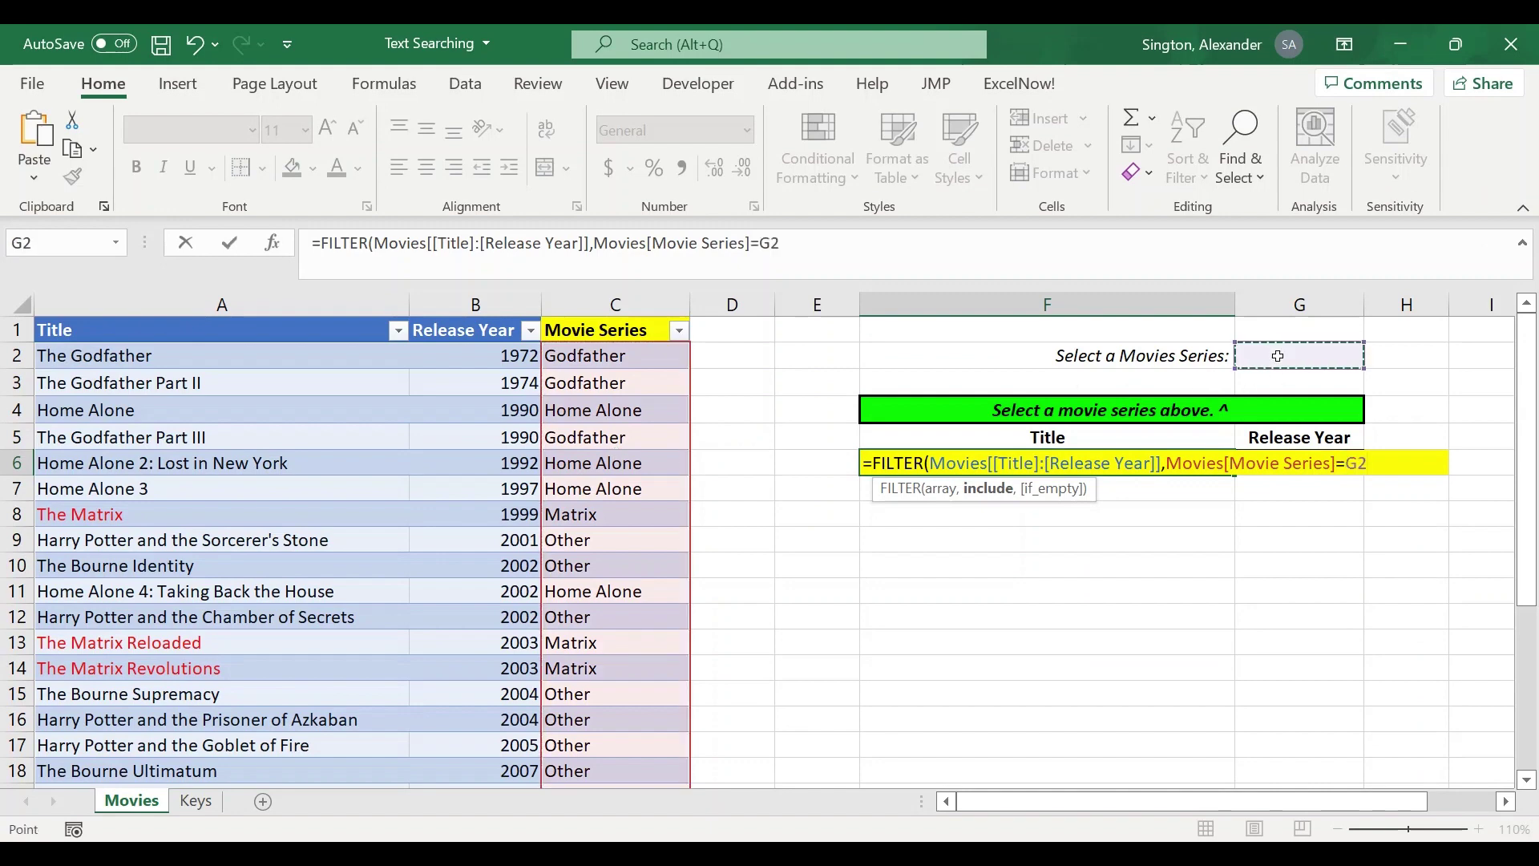
pyautogui.write(',')
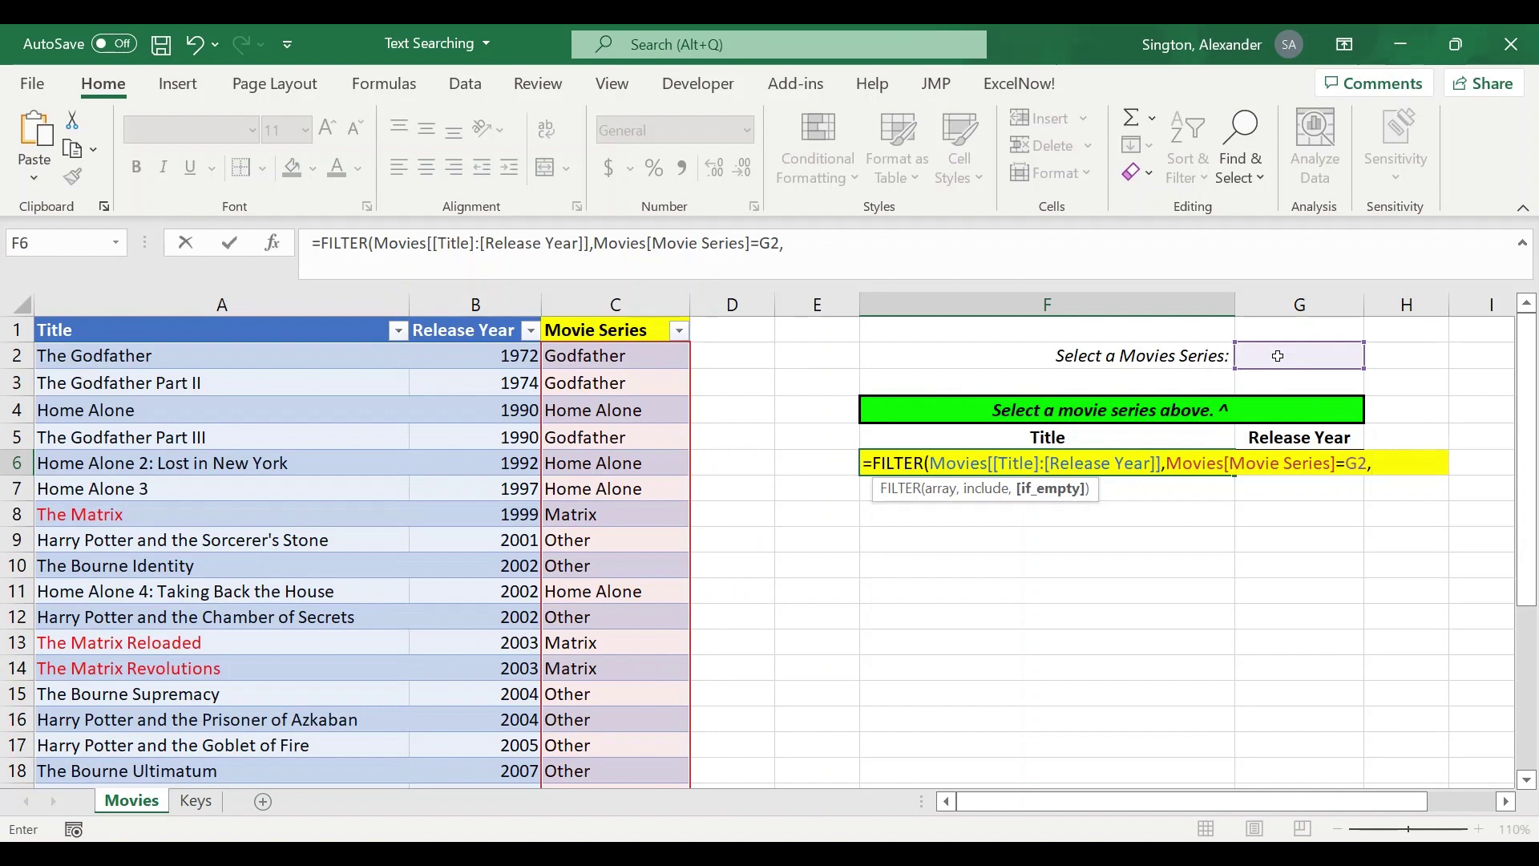
pyautogui.write('""')
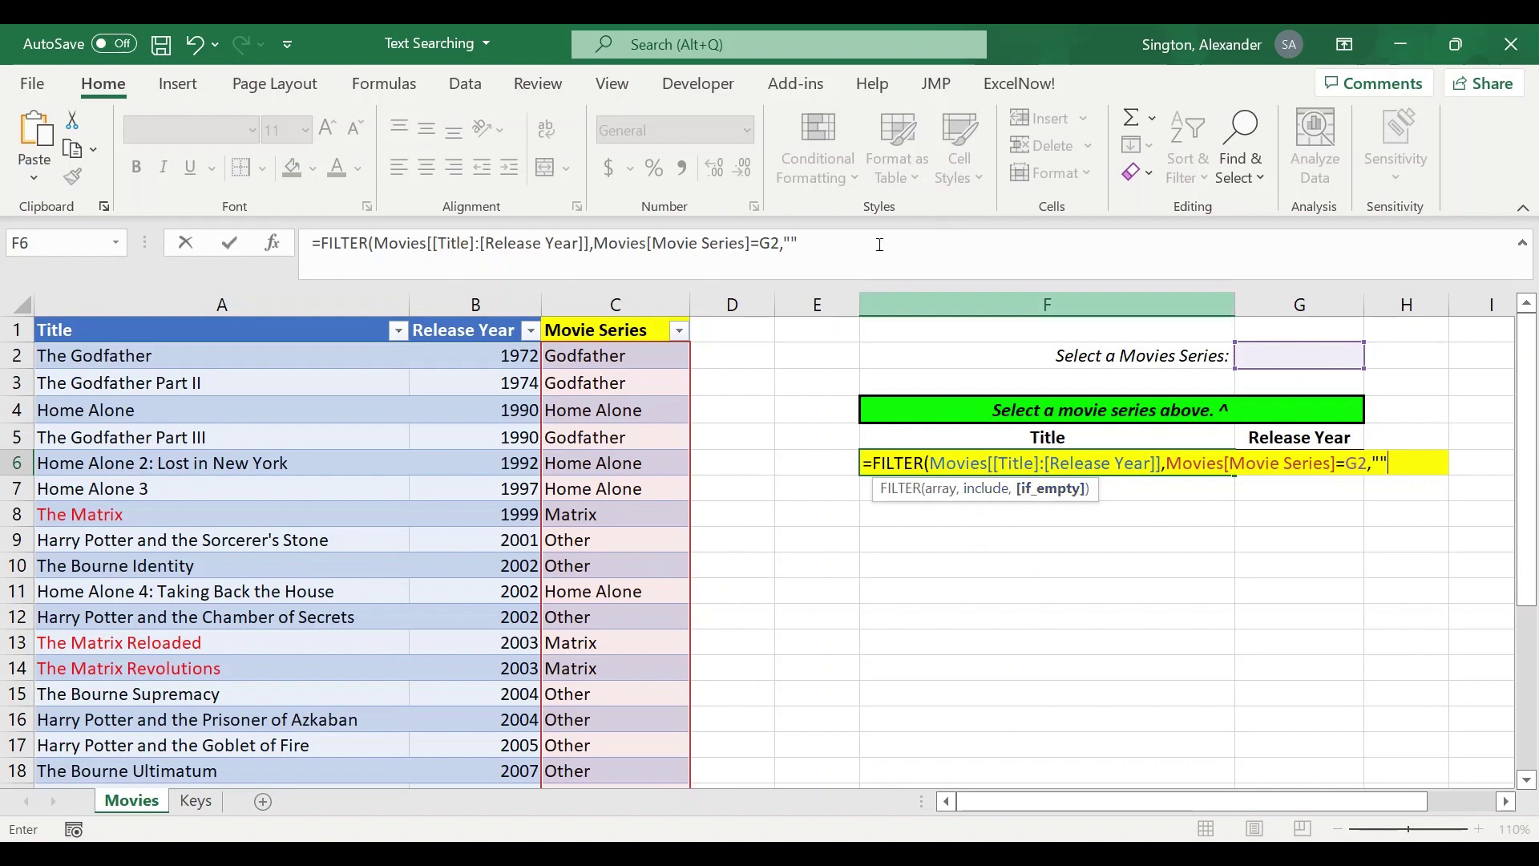
pyautogui.click(839, 245)
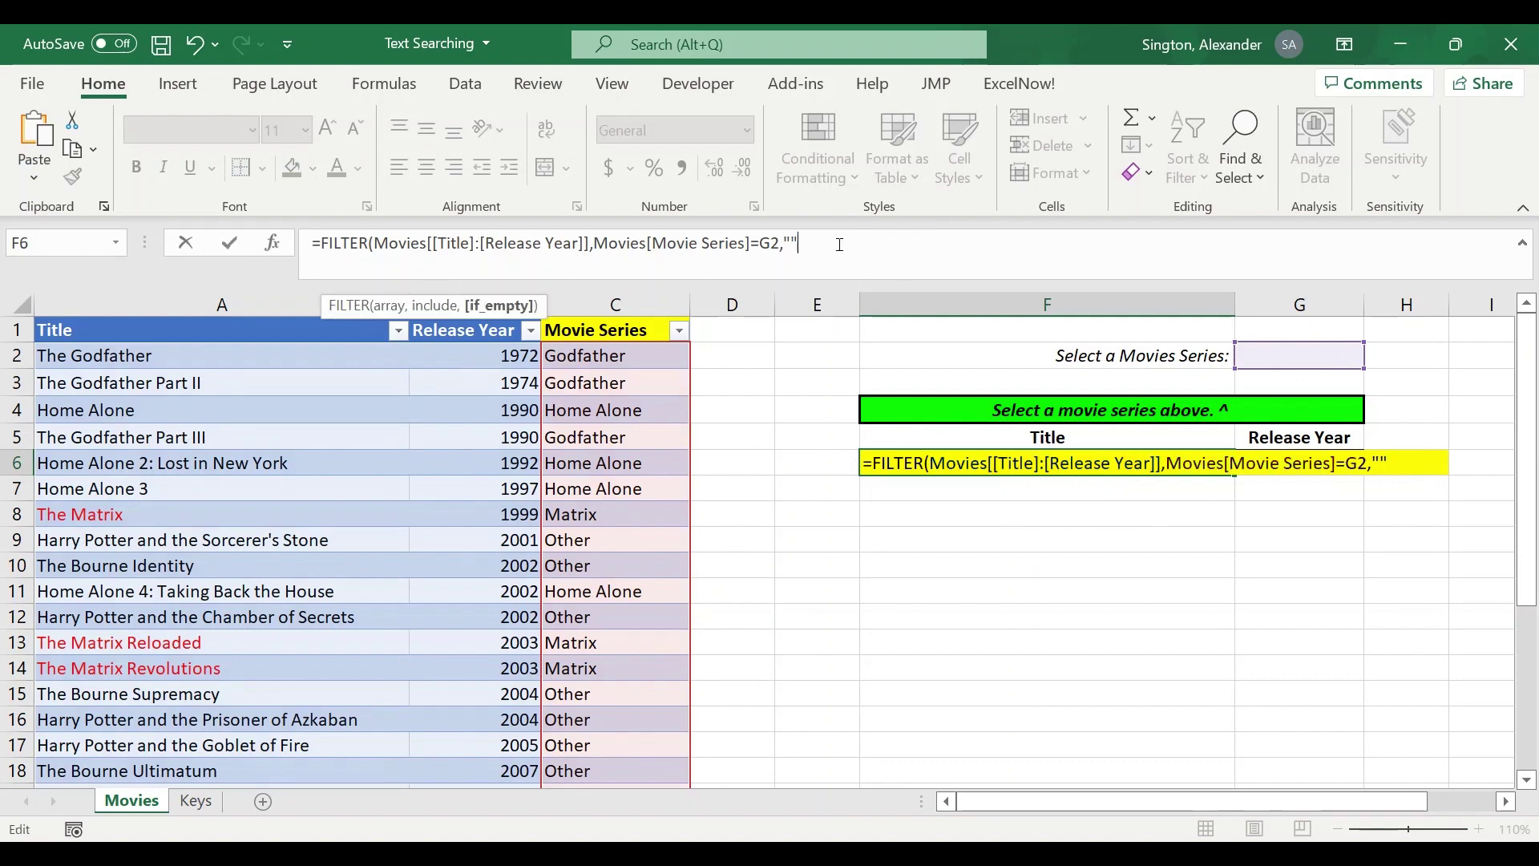
pyautogui.write(')')
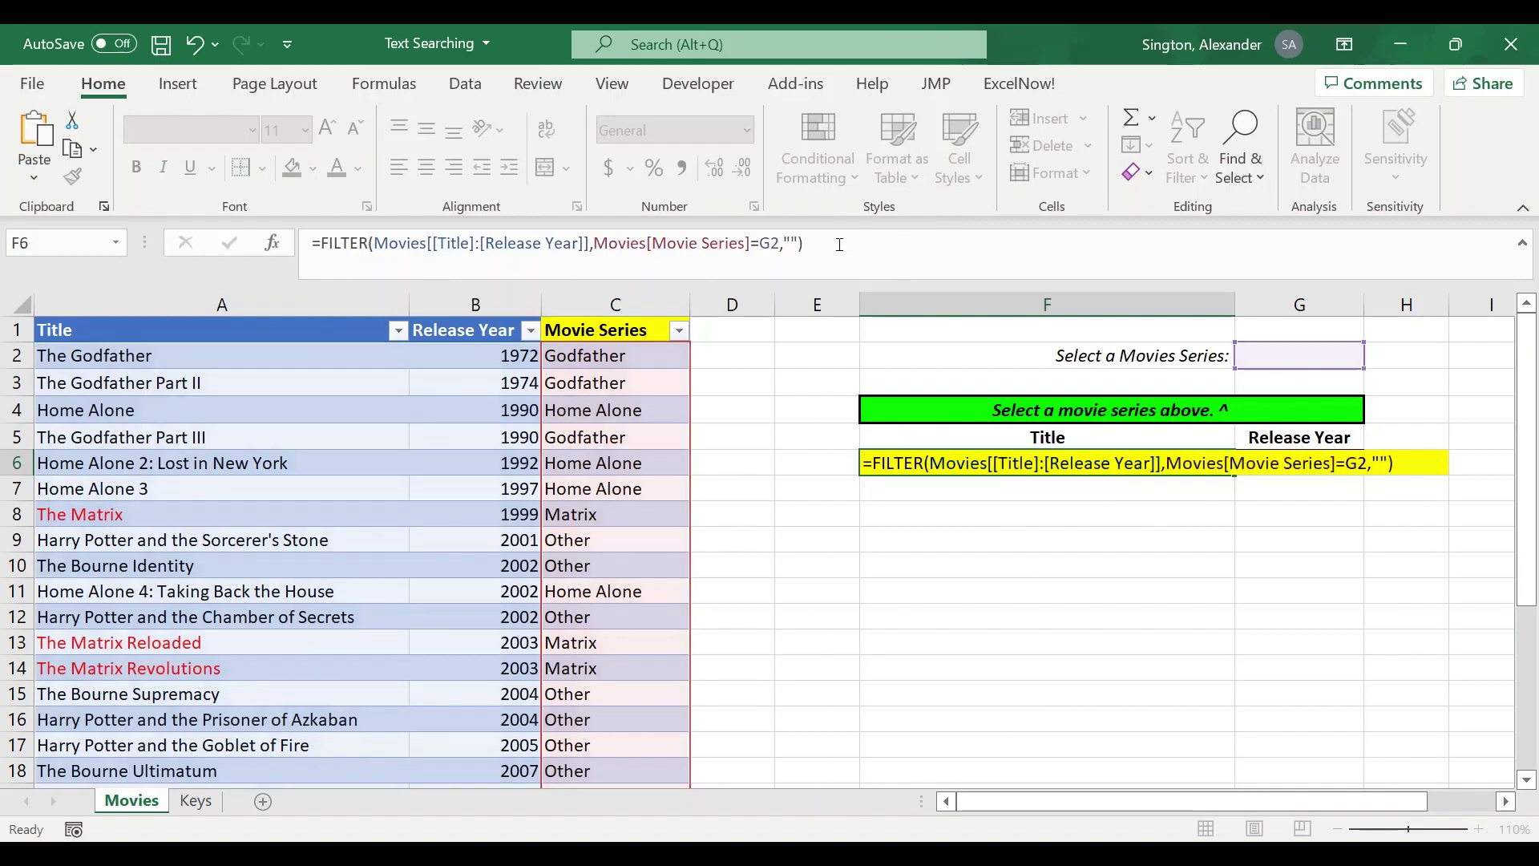
pyautogui.hotkey('ctrl', 'Return')
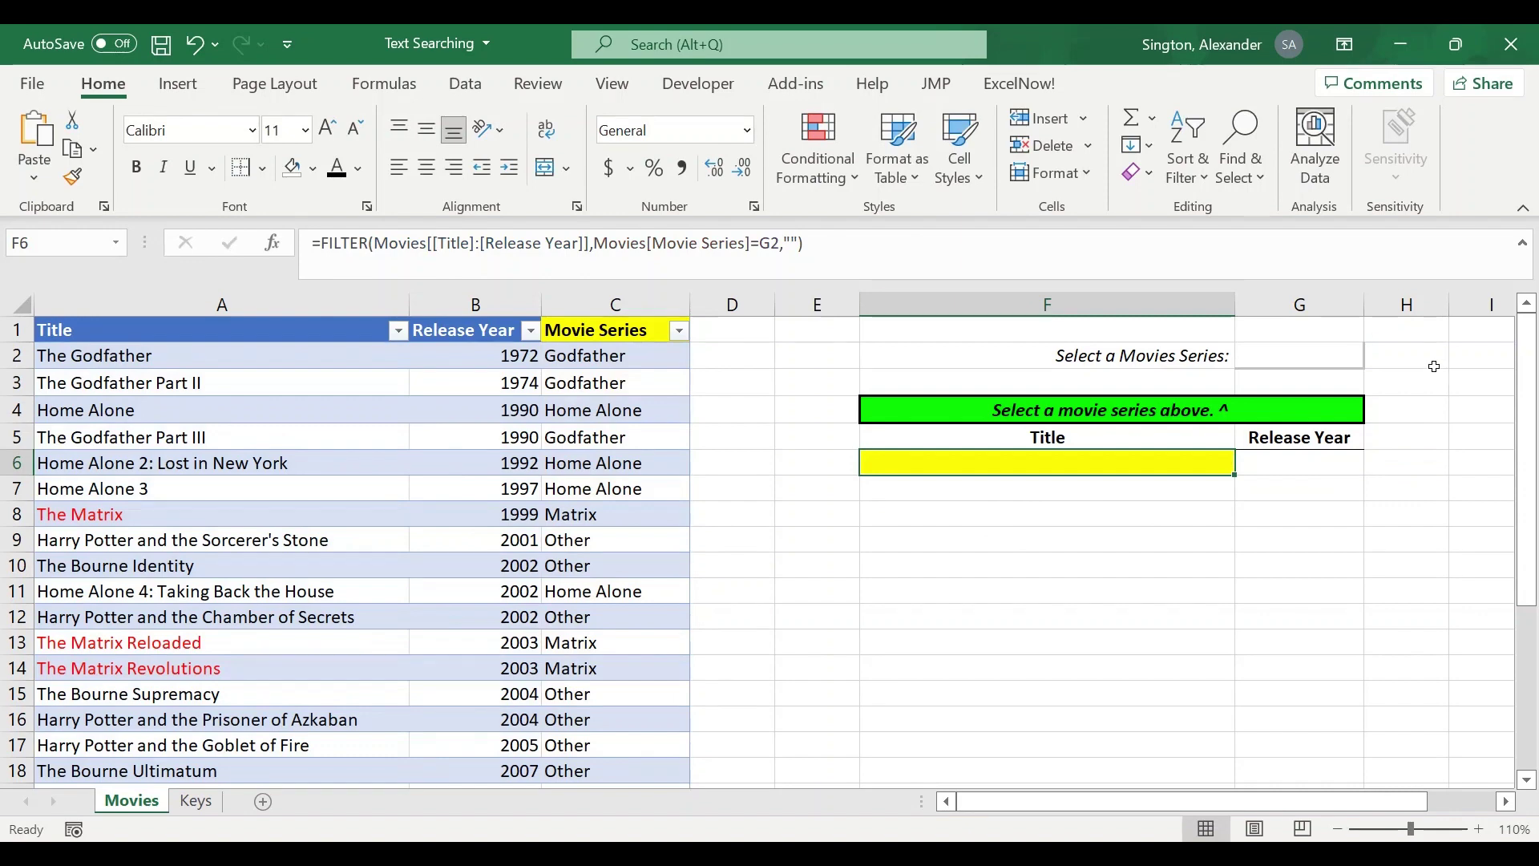
# - Cycle G2's dropdown through Godfather, Home Alone, Matrix and Other, checking each filtered list
pyautogui.click(1327, 355)
pyautogui.click(1377, 360)
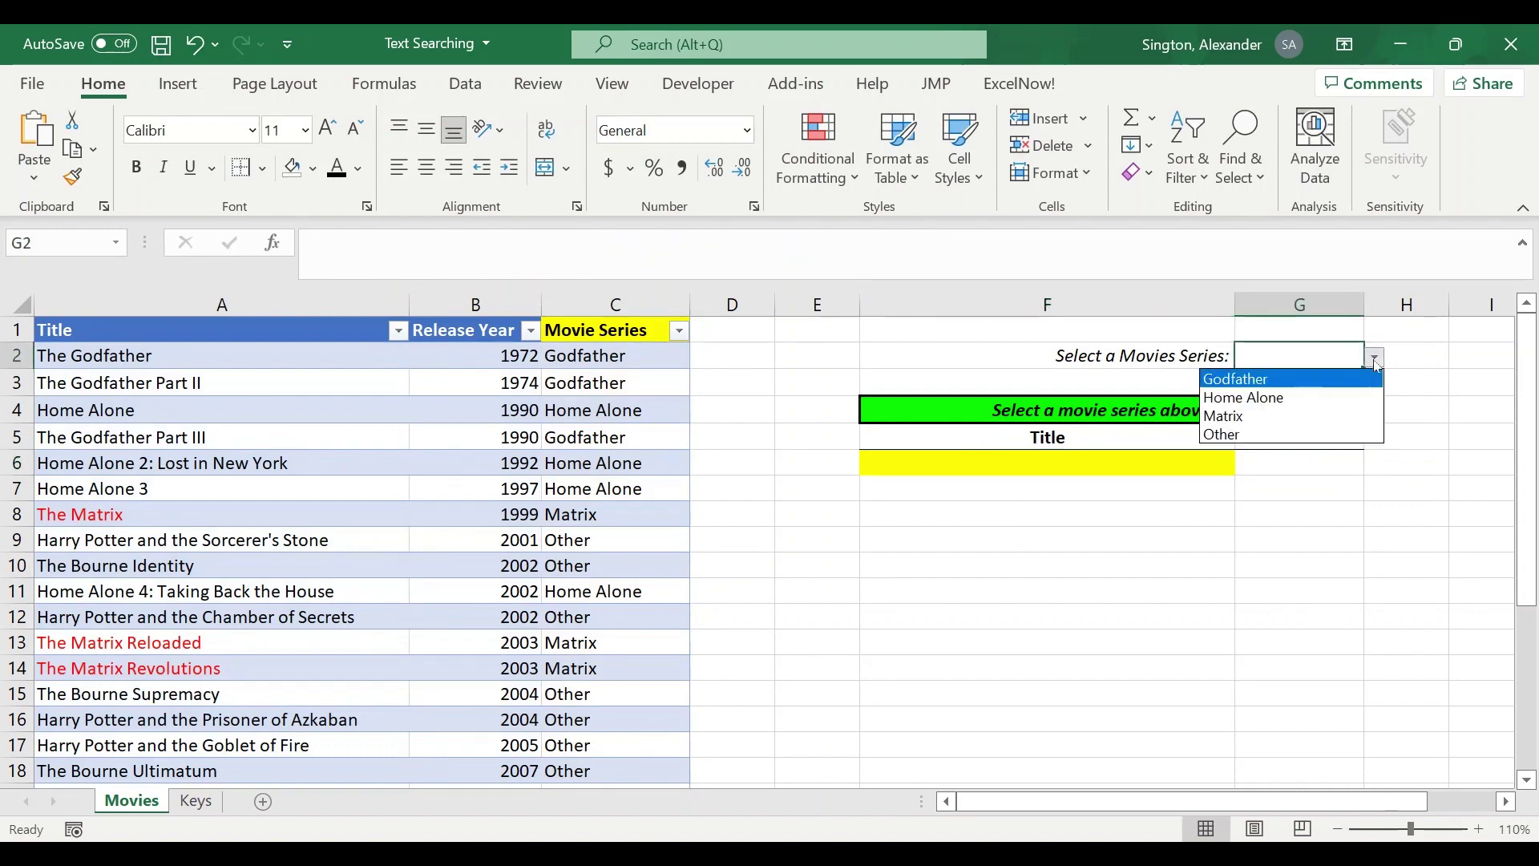
pyautogui.click(1263, 378)
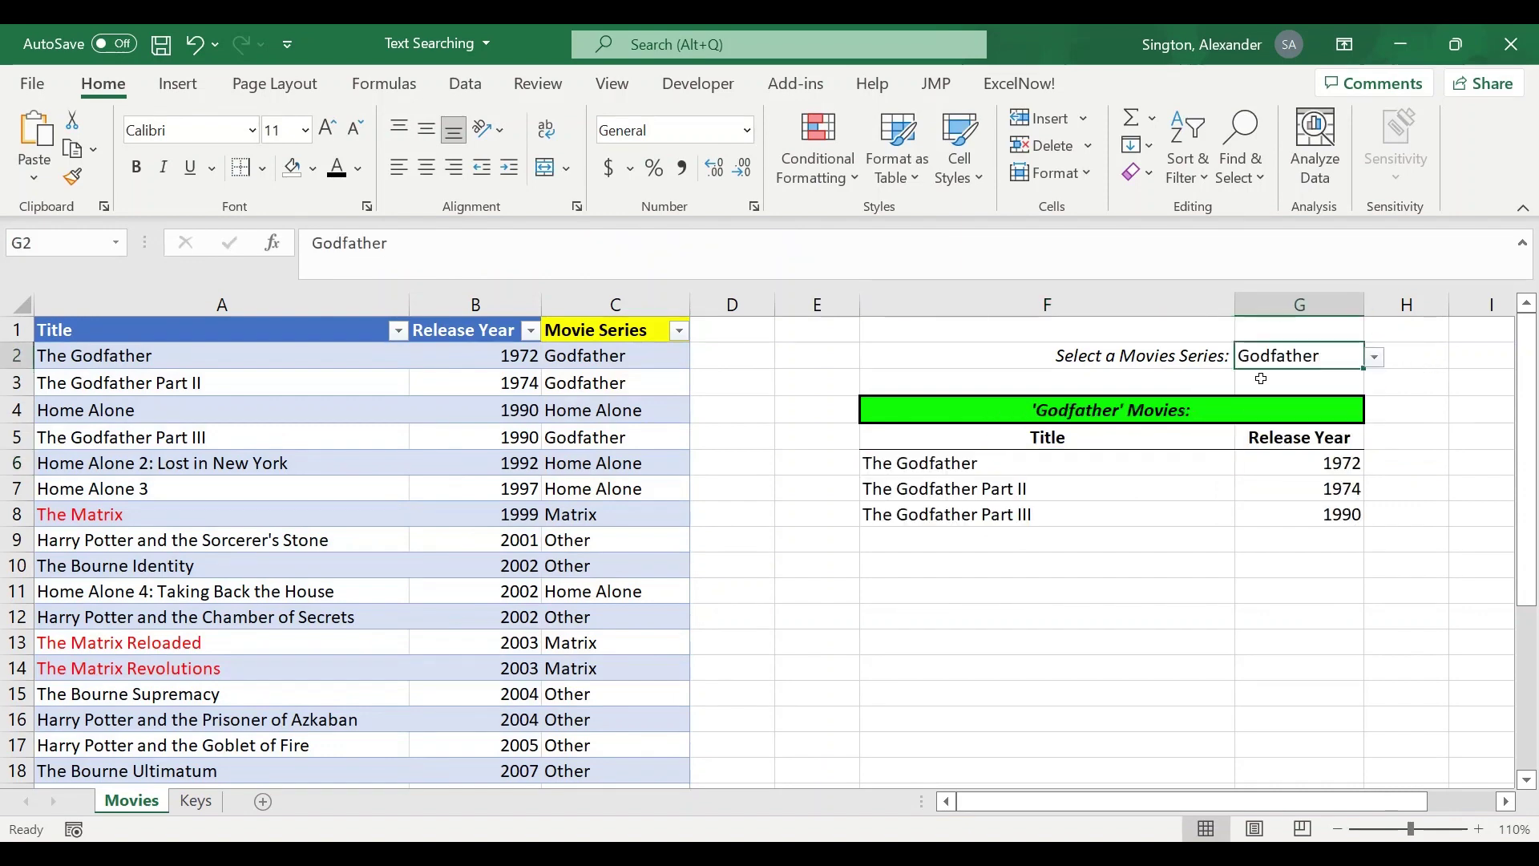
pyautogui.click(1375, 357)
pyautogui.click(1300, 398)
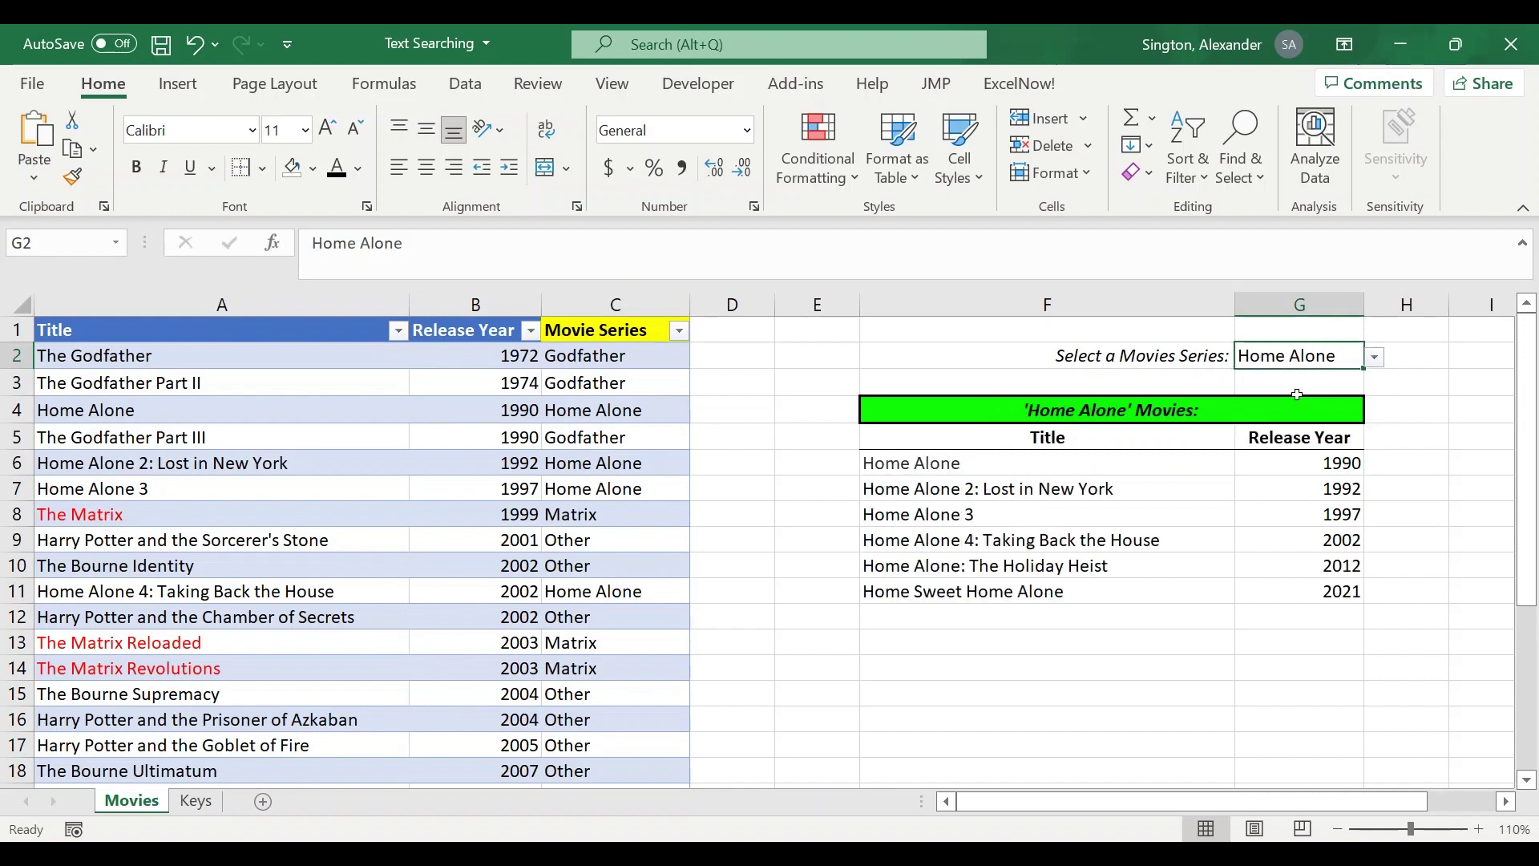
pyautogui.click(1374, 356)
pyautogui.click(1282, 417)
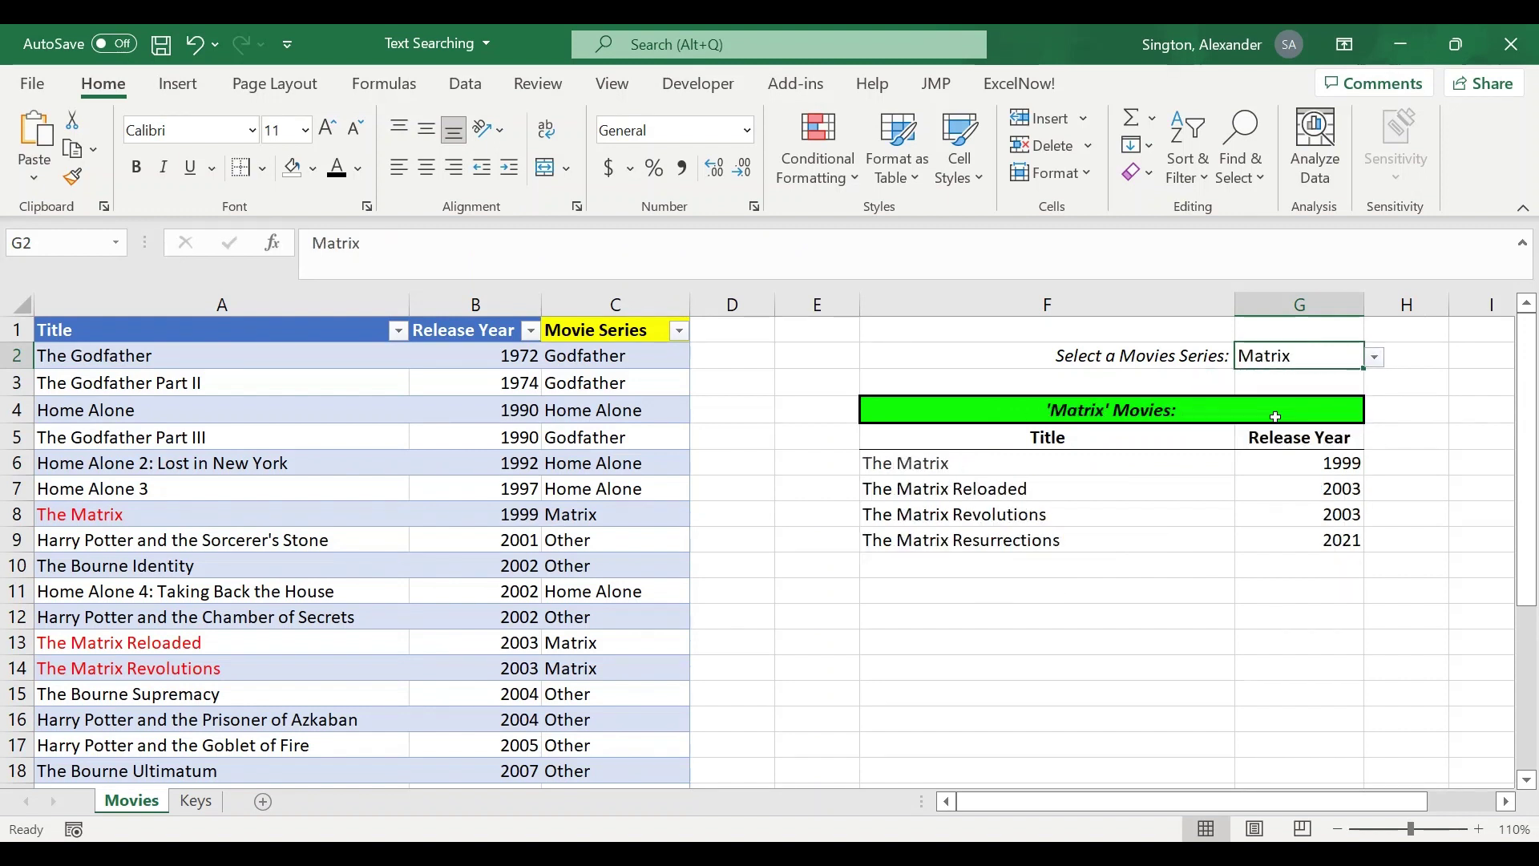
pyautogui.click(1374, 356)
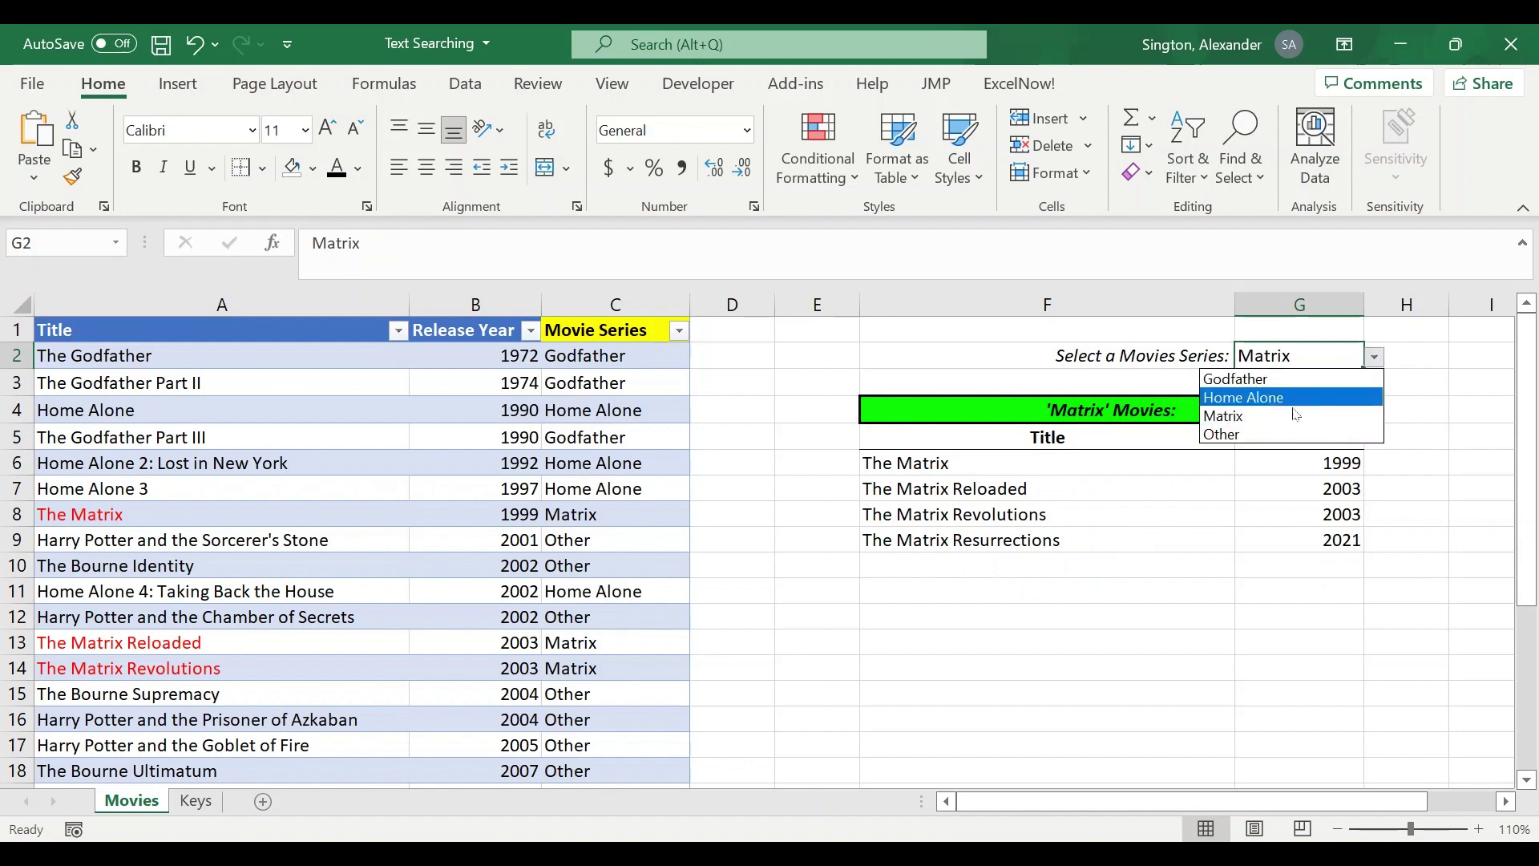
pyautogui.click(1253, 431)
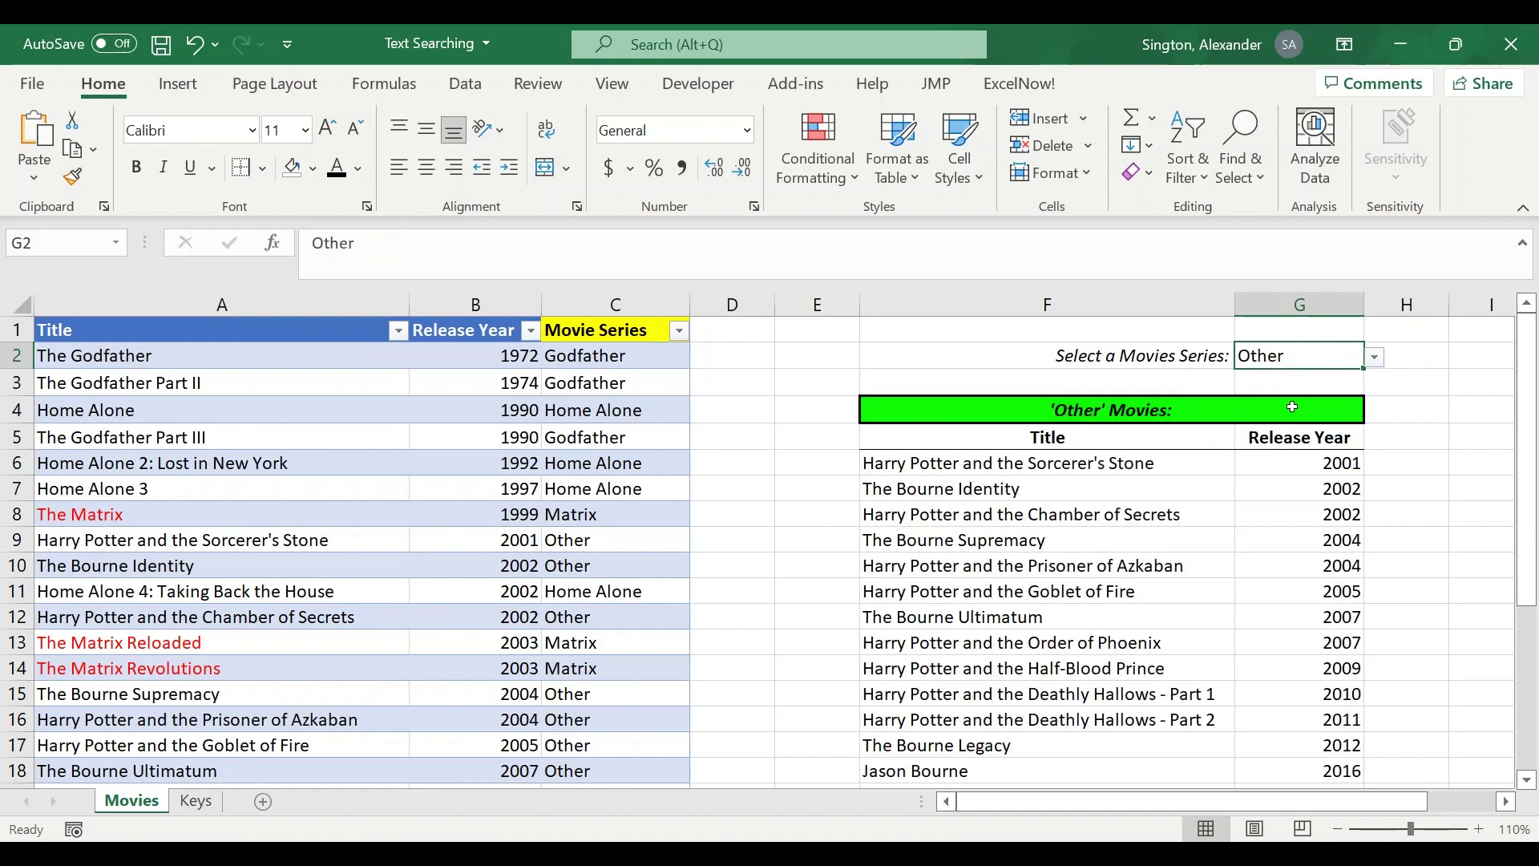
pyautogui.click(1374, 357)
pyautogui.press('Escape')
# - Select F4 to inspect its IF heading formula
pyautogui.click(1234, 410)
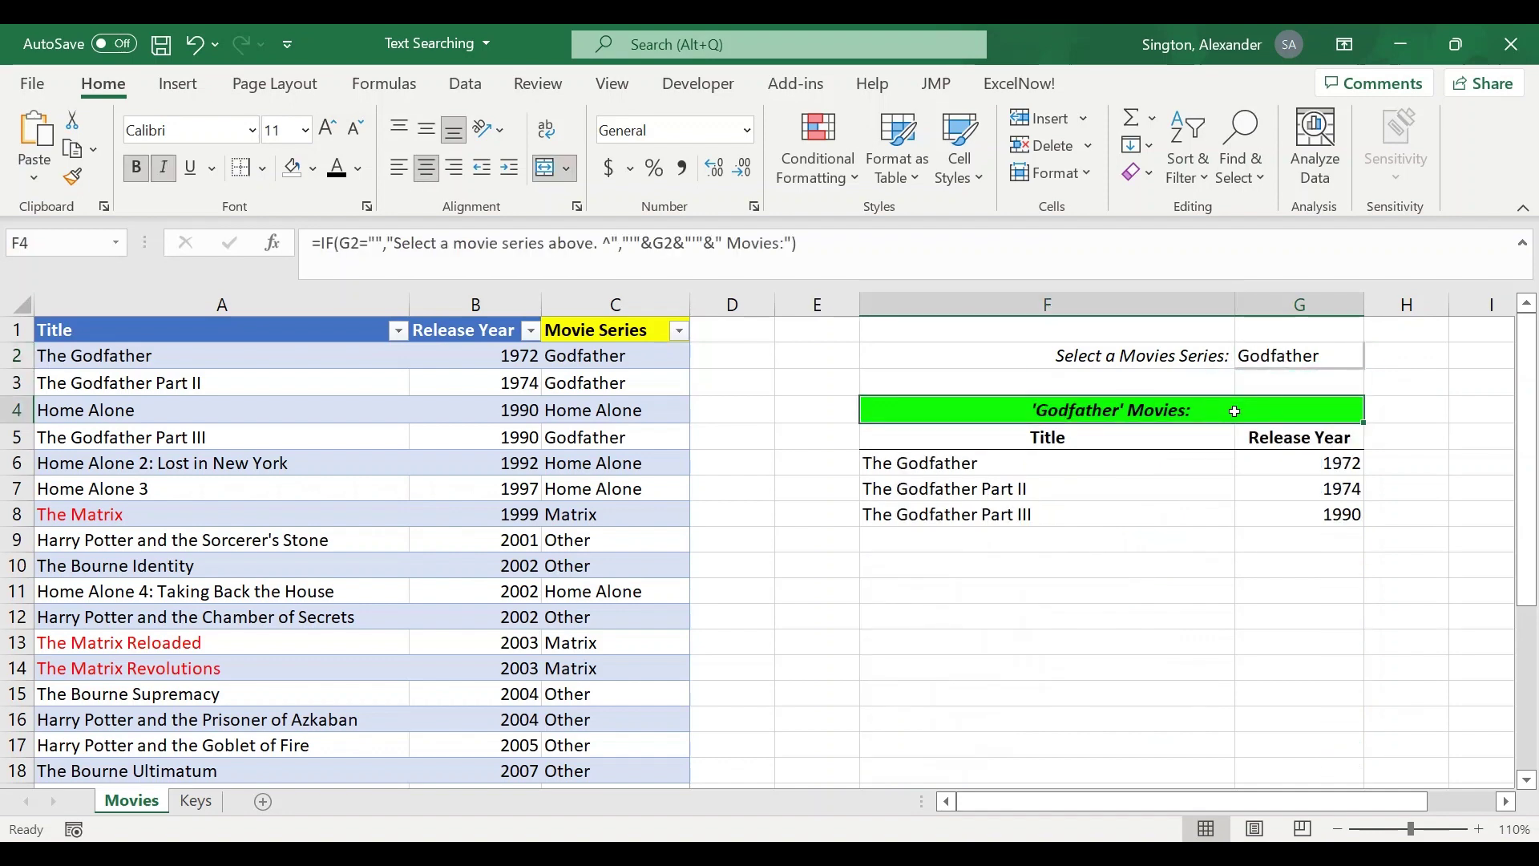